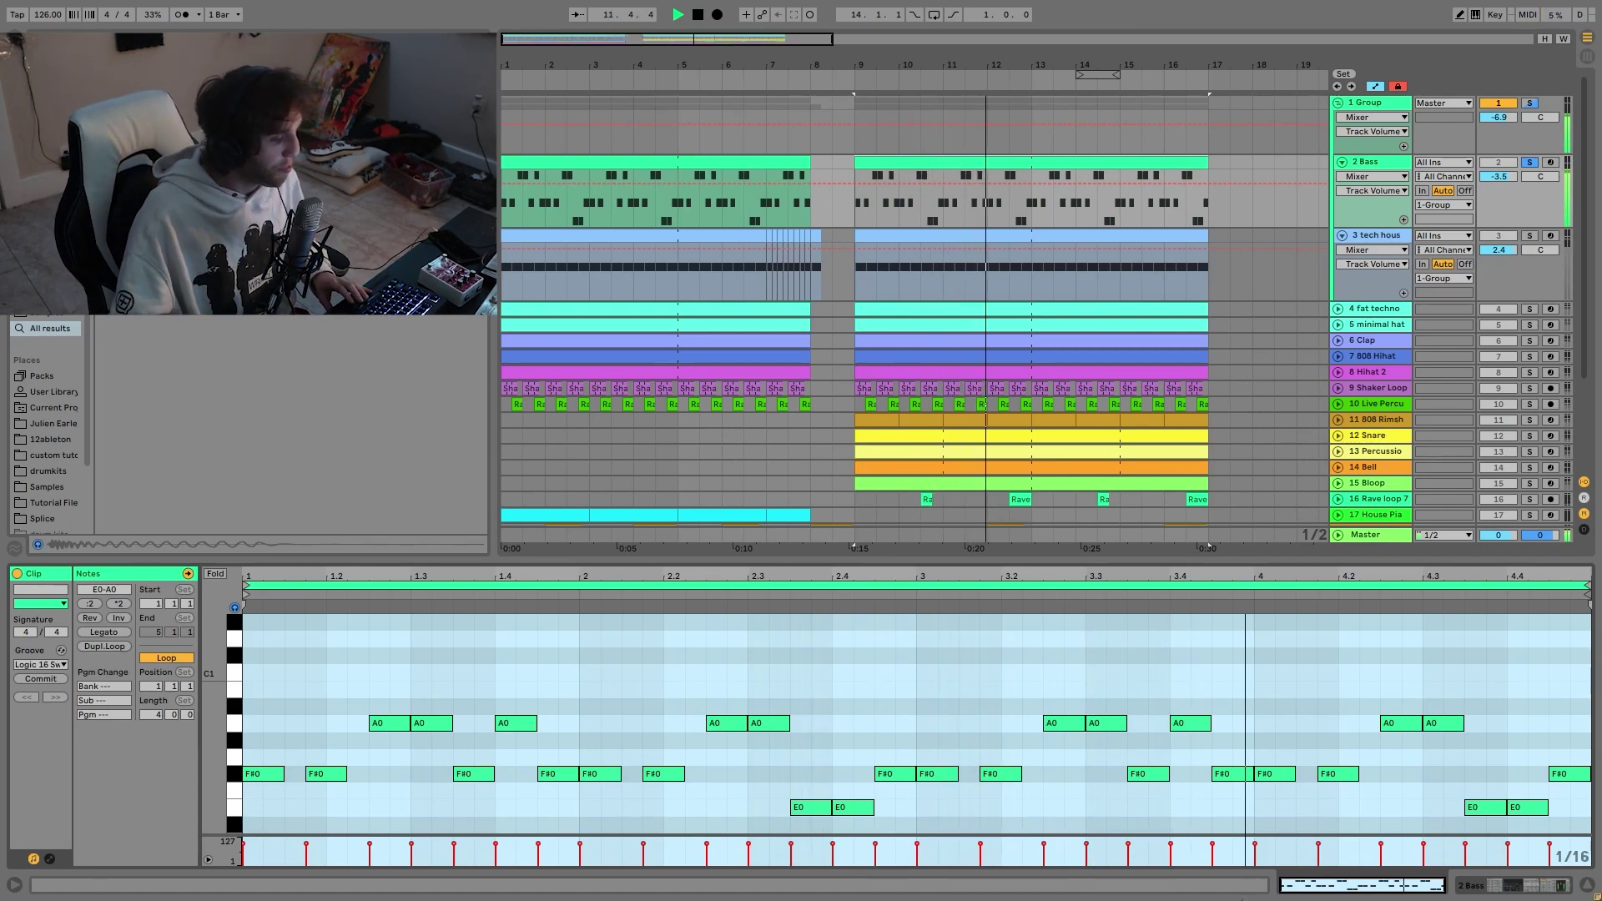
Step: Stop playback, arm the Bass track for recording and hide the automation lanes
{"action": "key", "text": "space"}
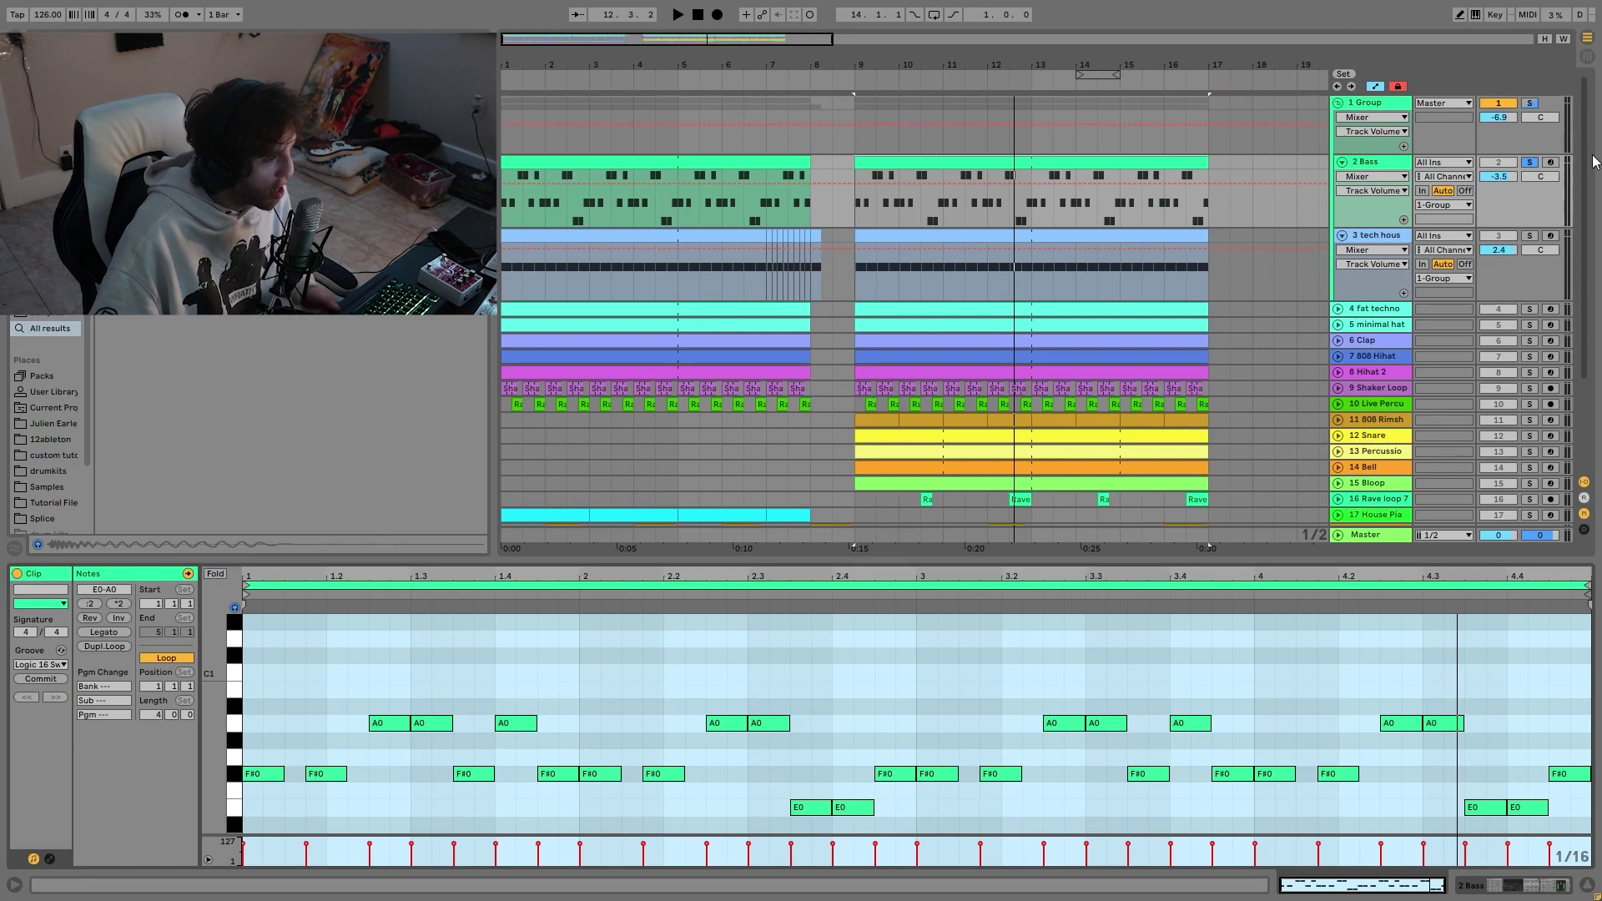
{"action": "left_click_drag", "start_coordinate": [1551, 150], "coordinate": [1552, 165]}
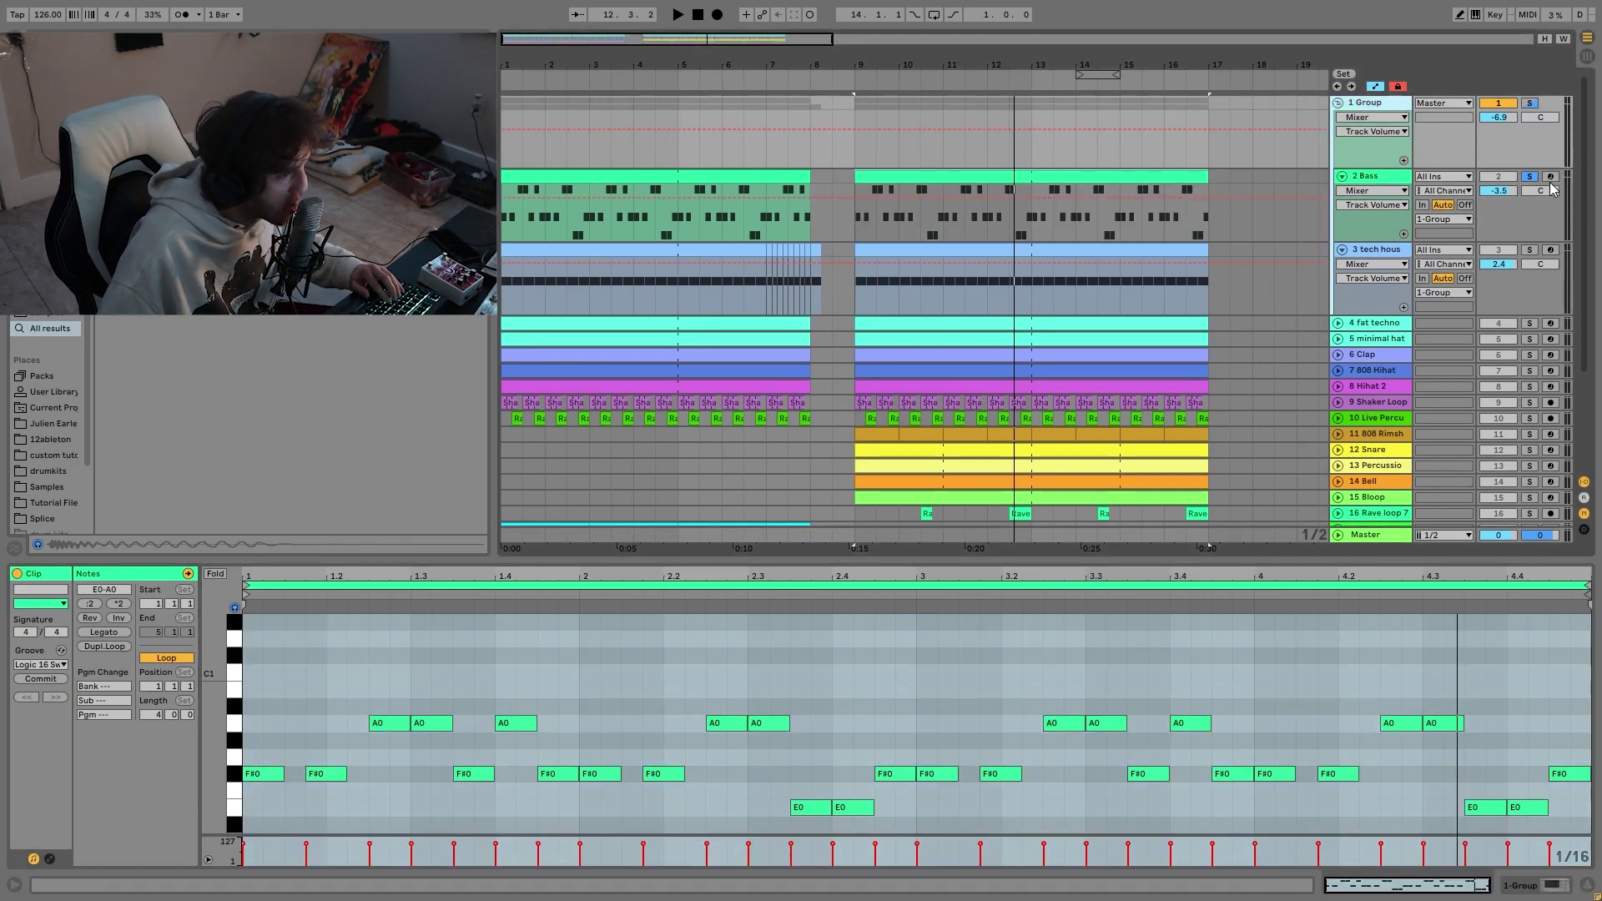
{"action": "left_click", "coordinate": [1550, 176]}
{"action": "key", "text": "a"}
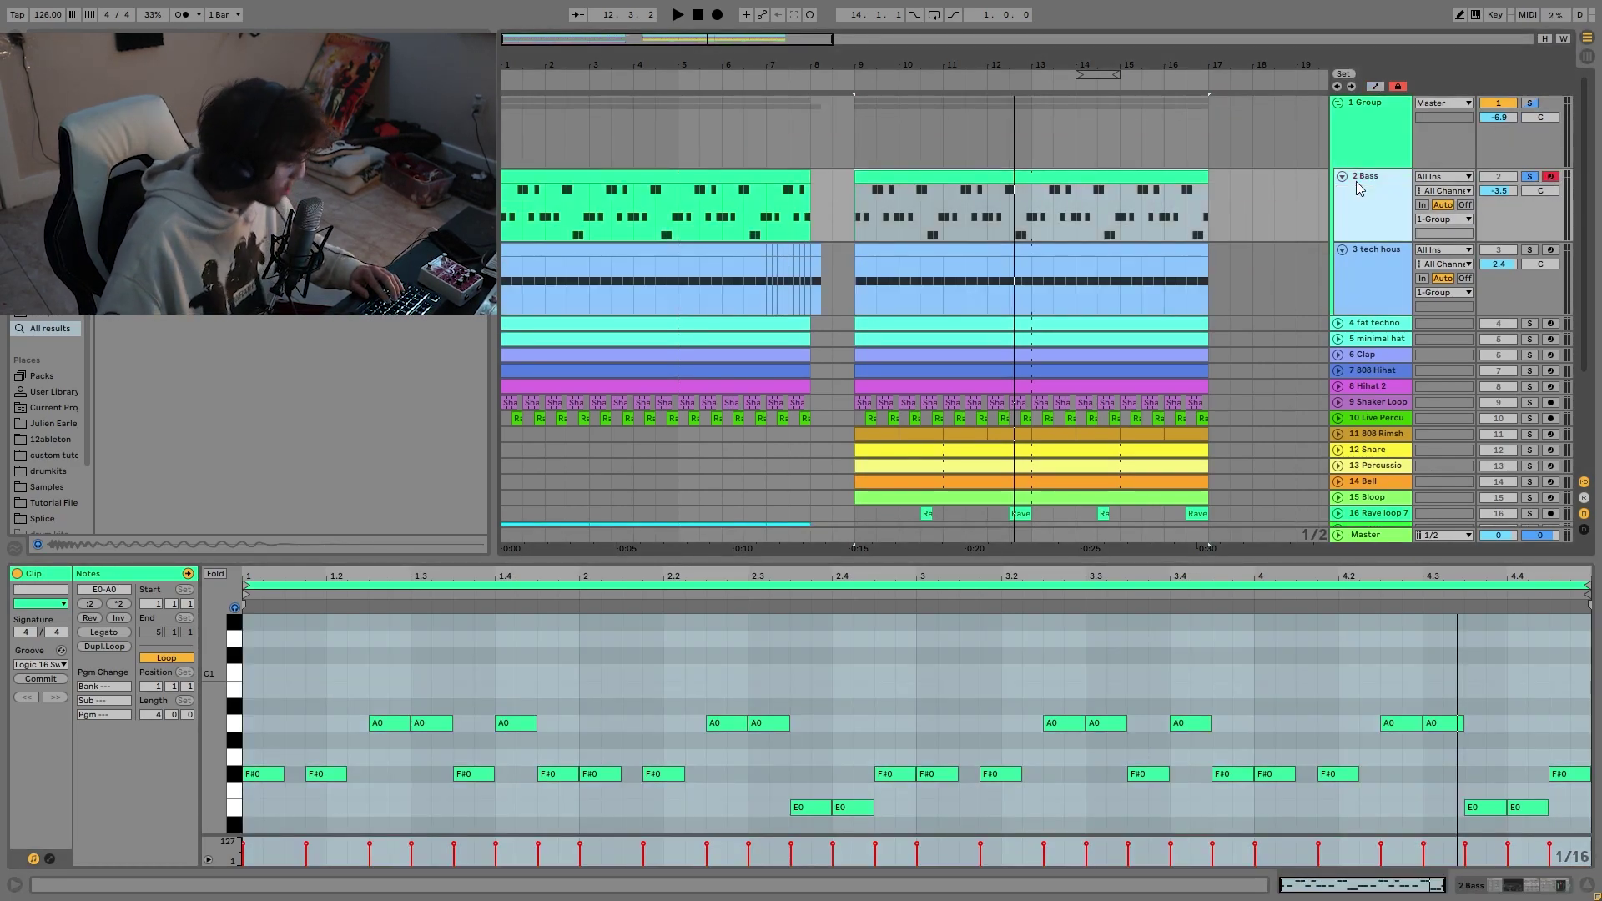
Step: Play test notes on the Bass track's instrument with the computer MIDI keyboard
{"action": "key", "text": "a"}
{"action": "key", "text": "z"}
{"action": "key", "text": "a"}
{"action": "key", "text": "e"}
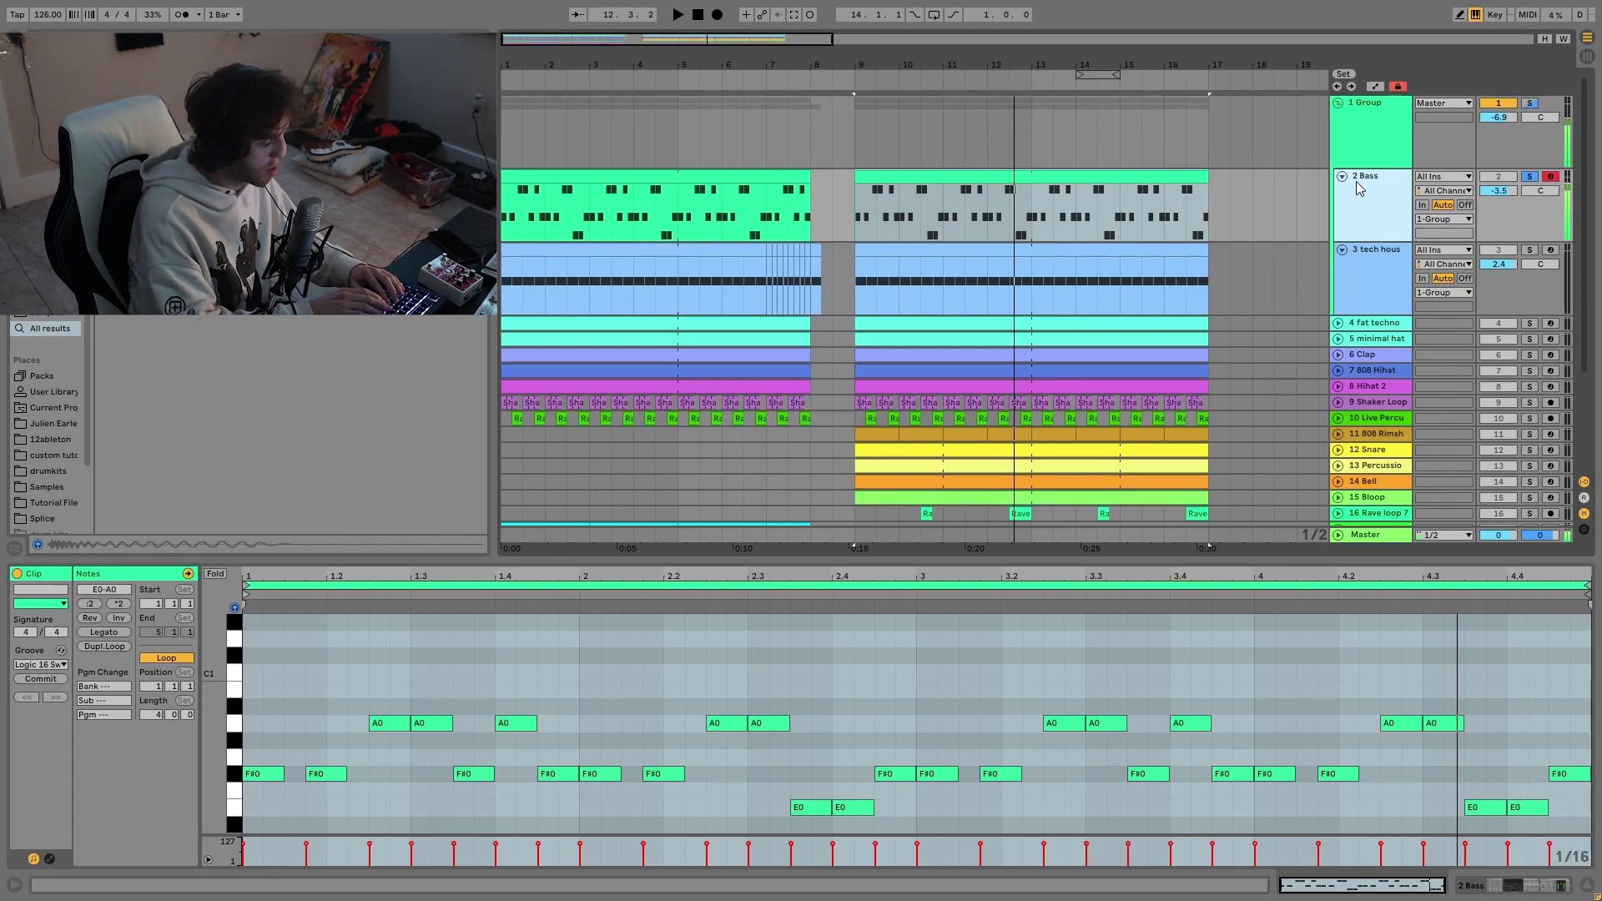
{"action": "key", "text": "a"}
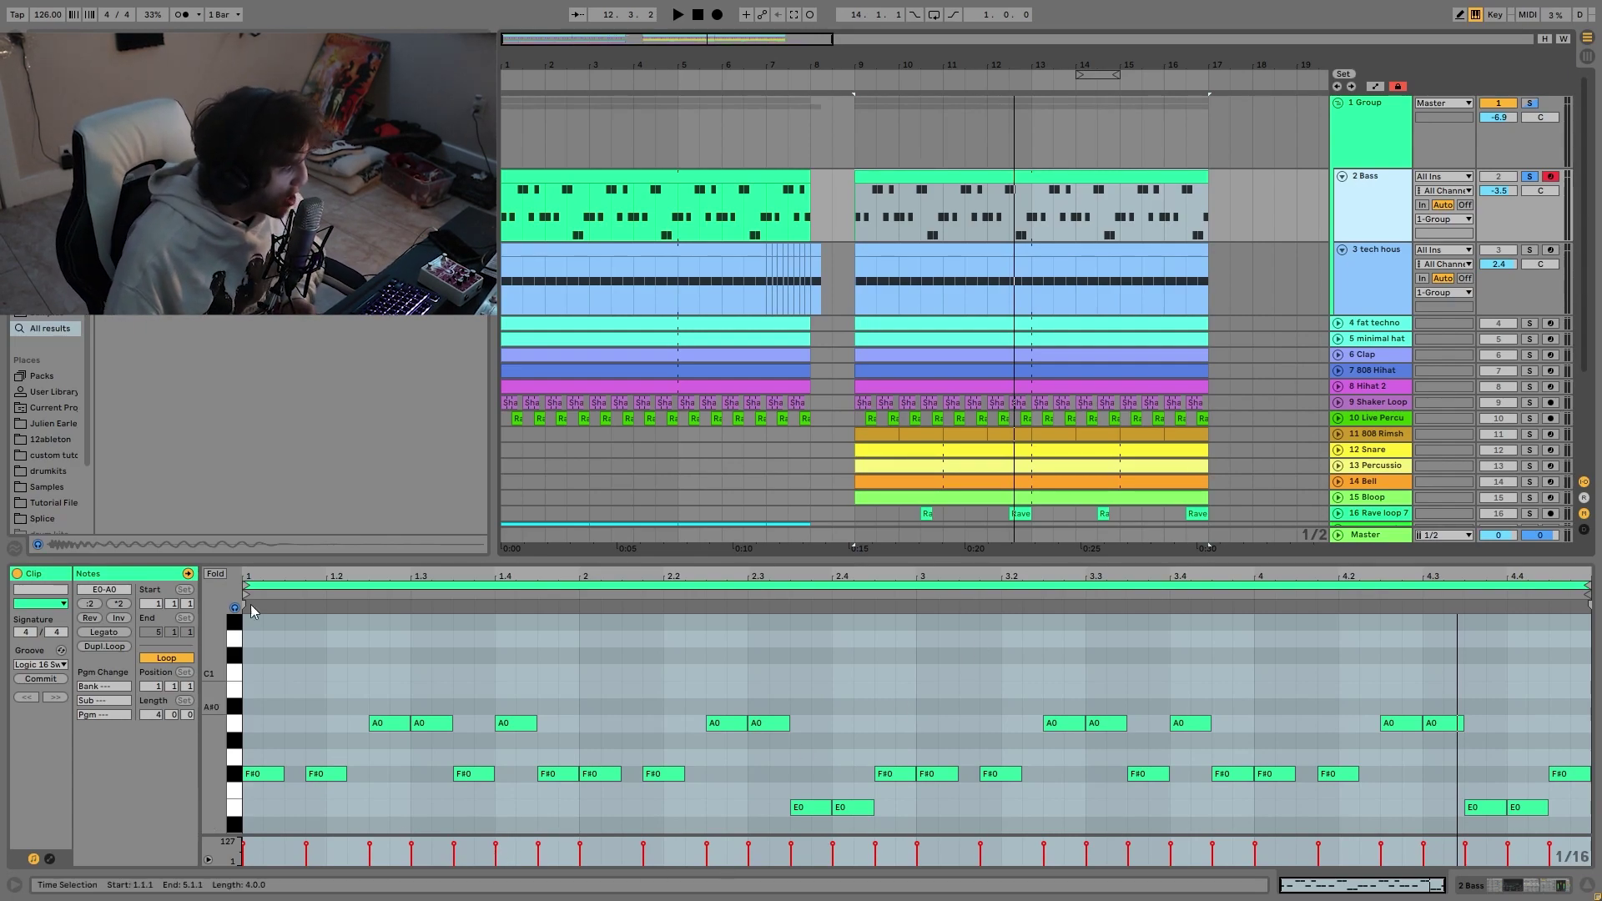
Step: Play back the bass line from bar 9 of the arrangement
{"action": "key", "text": "space"}
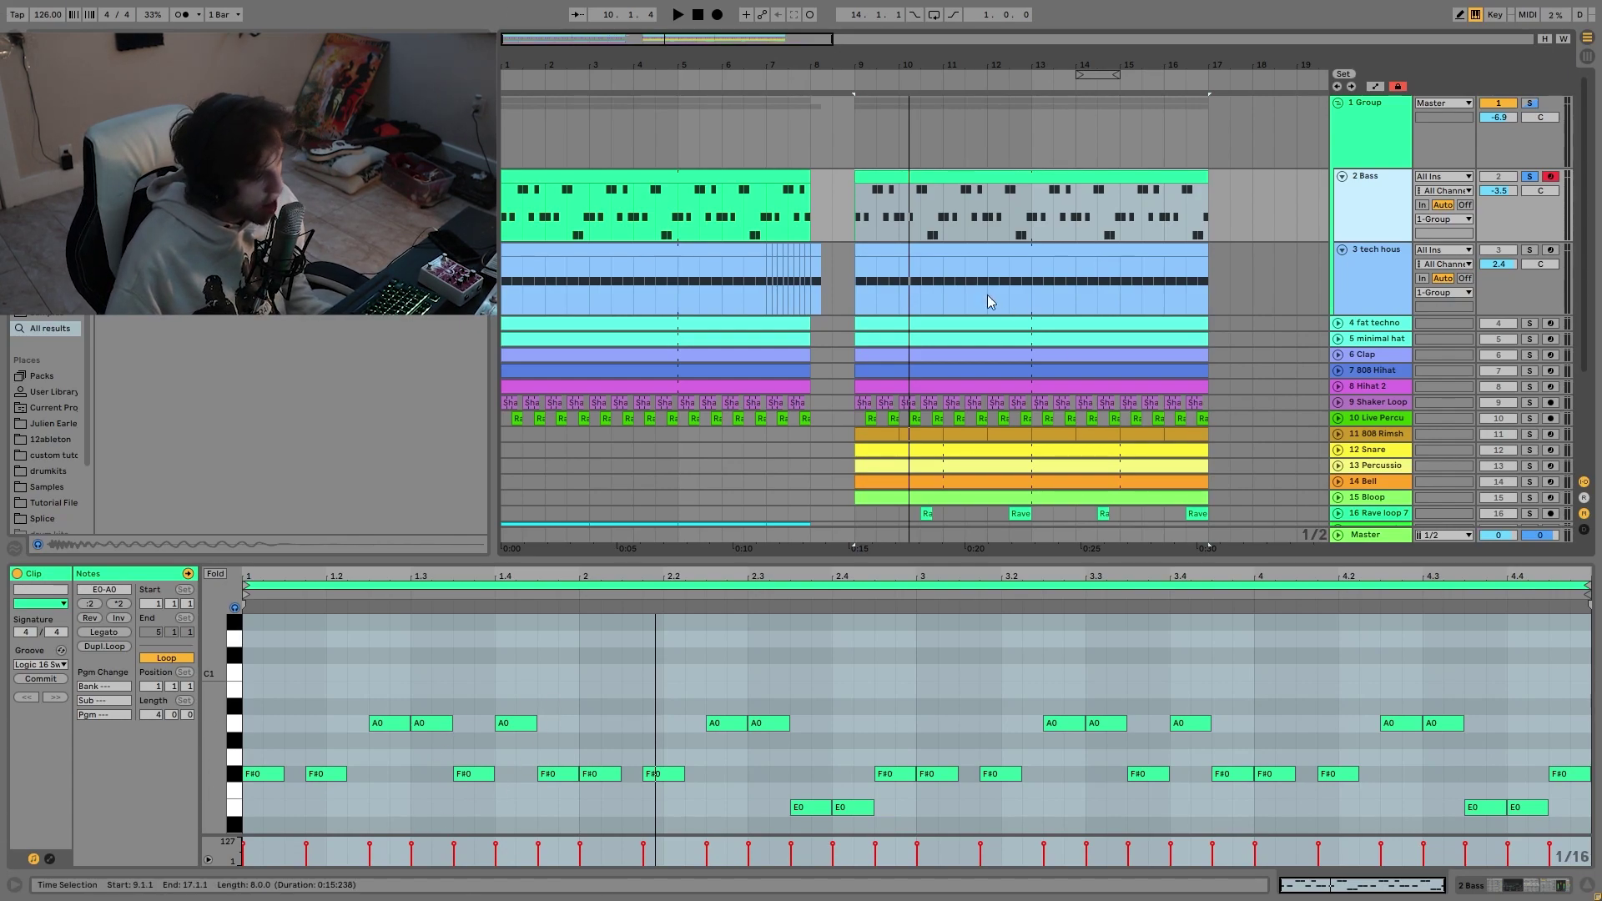
{"action": "scroll", "coordinate": [988, 294], "scroll_direction": "down", "scroll_amount": 3}
{"action": "scroll", "coordinate": [1110, 422], "scroll_direction": "up", "scroll_amount": 3}
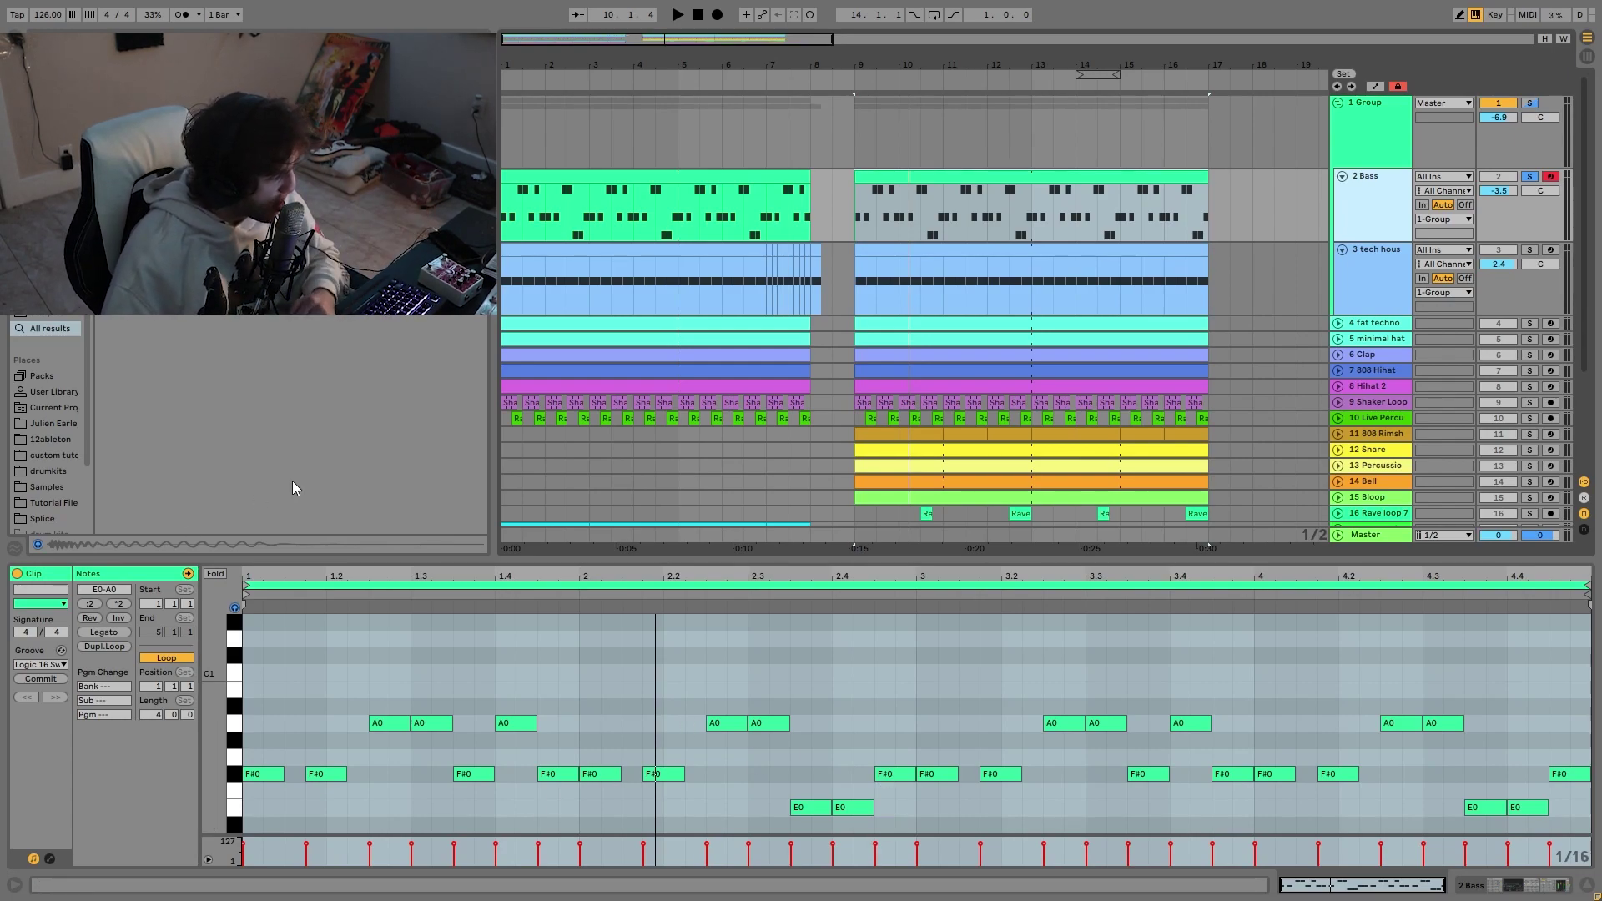
{"action": "key", "text": "space"}
Step: Add seven C1 notes to the bass clip across its first bar, following the rhythm of the existing notes
{"action": "double_click", "coordinate": [253, 672]}
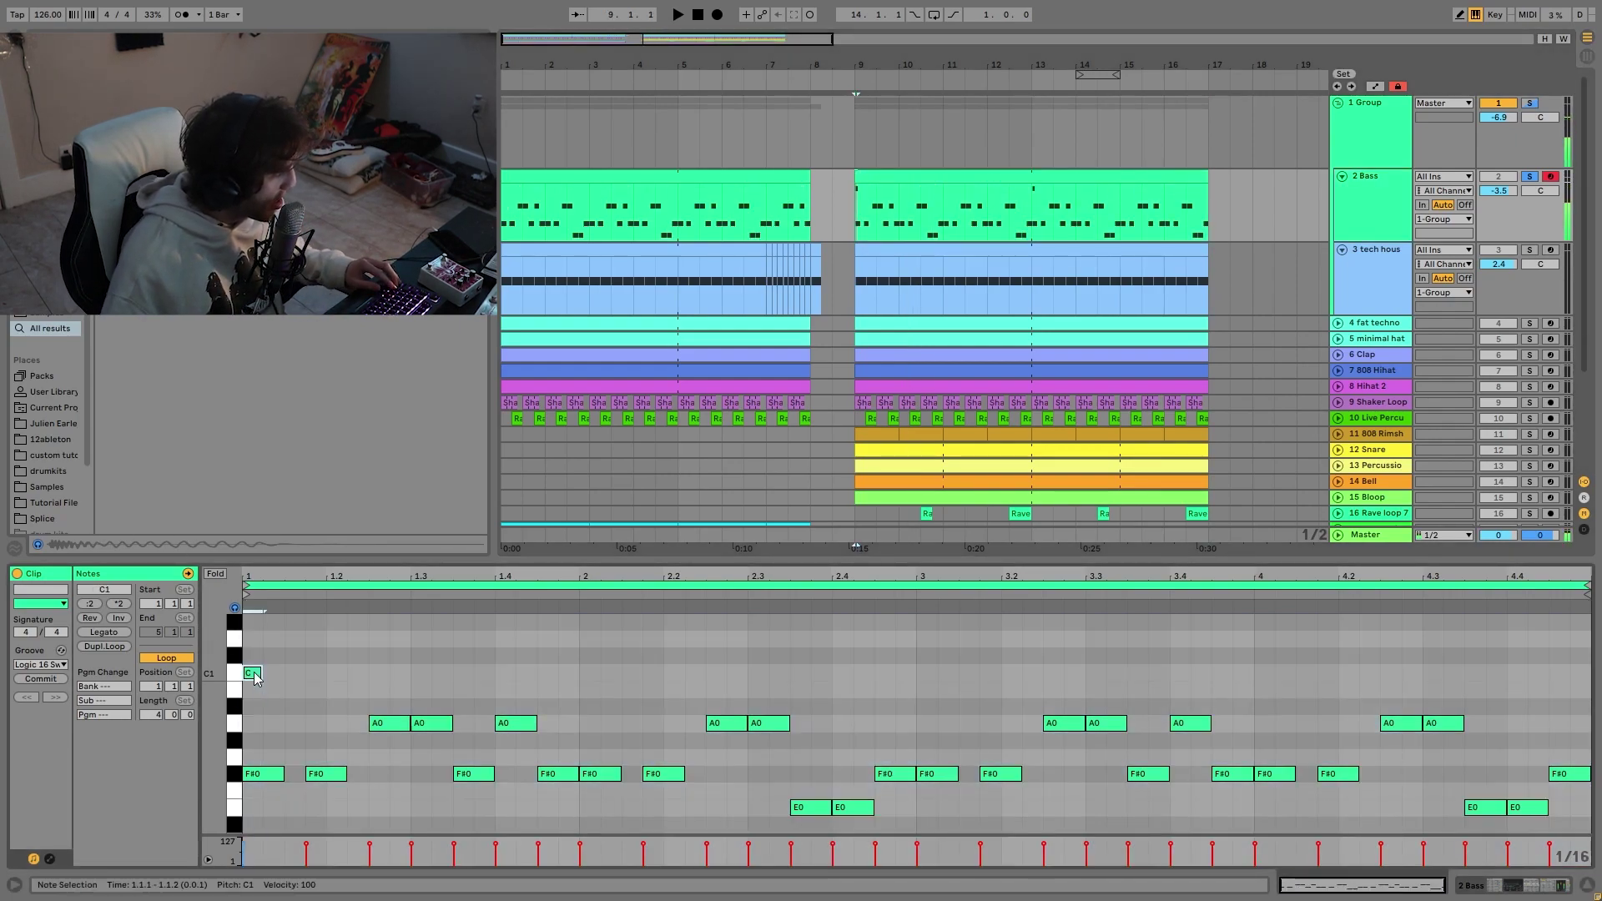
{"action": "key", "text": "ctrl+d"}
{"action": "key", "text": "Right"}
{"action": "key", "text": "ctrl+d"}
{"action": "key", "text": "Right"}
{"action": "key", "text": "ctrl+d"}
{"action": "key", "text": "ctrl+d"}
{"action": "key", "text": "ctrl+d"}
{"action": "key", "text": "ctrl+d"}
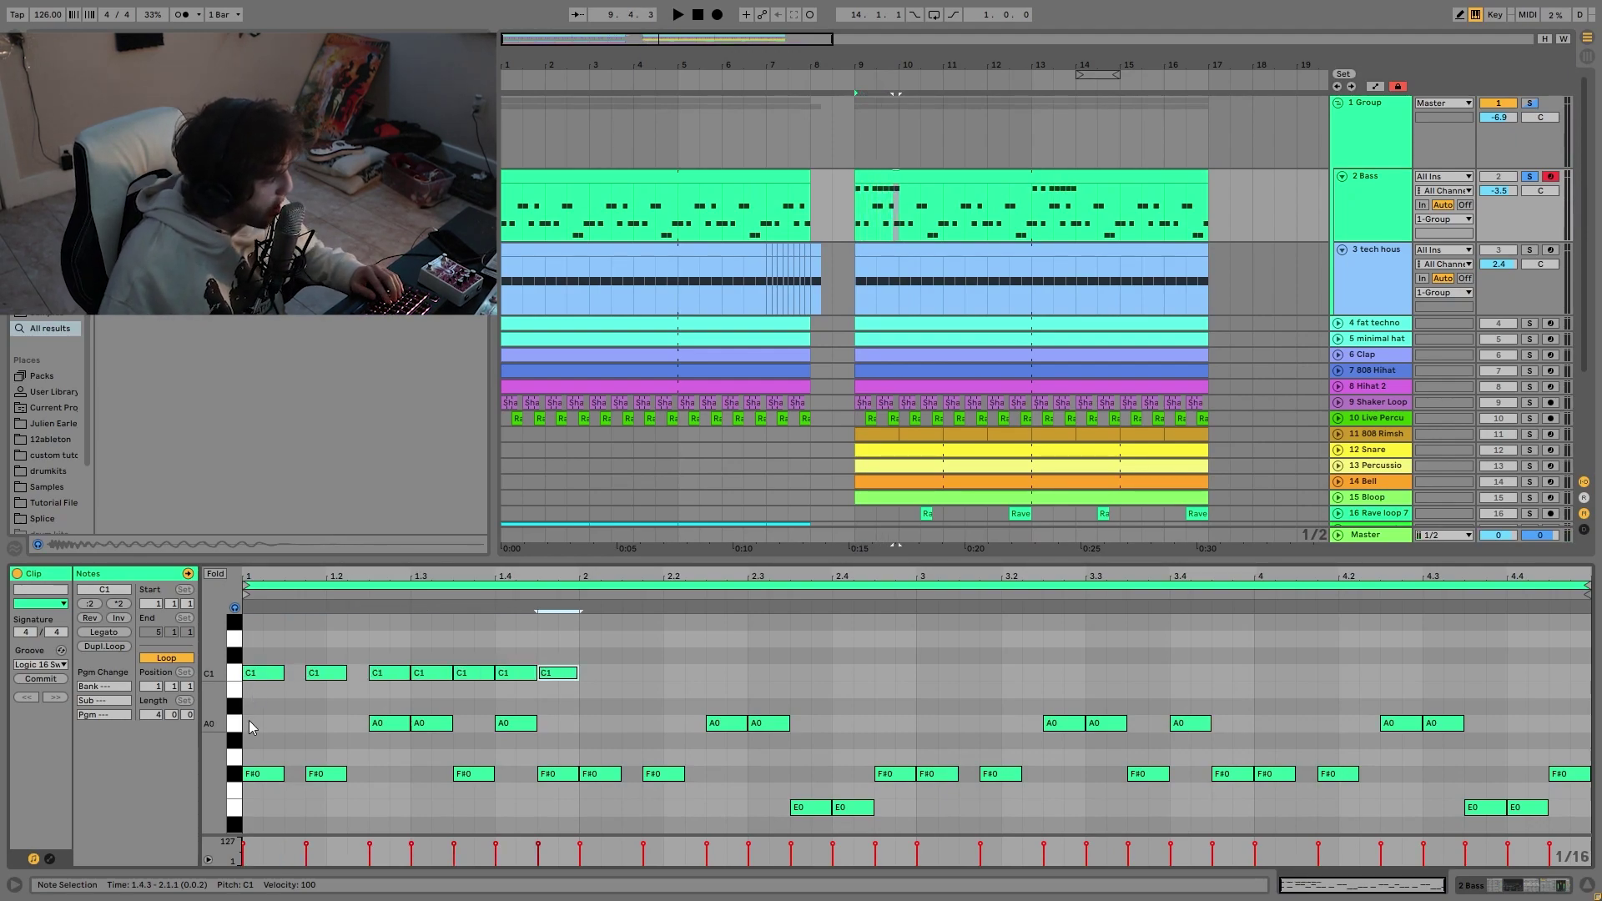
Step: Deactivate all A0, F#0 and E0 notes in the bass clip and audition the C1 notes alone
{"action": "left_click_drag", "start_coordinate": [267, 723], "coordinate": [1589, 813]}
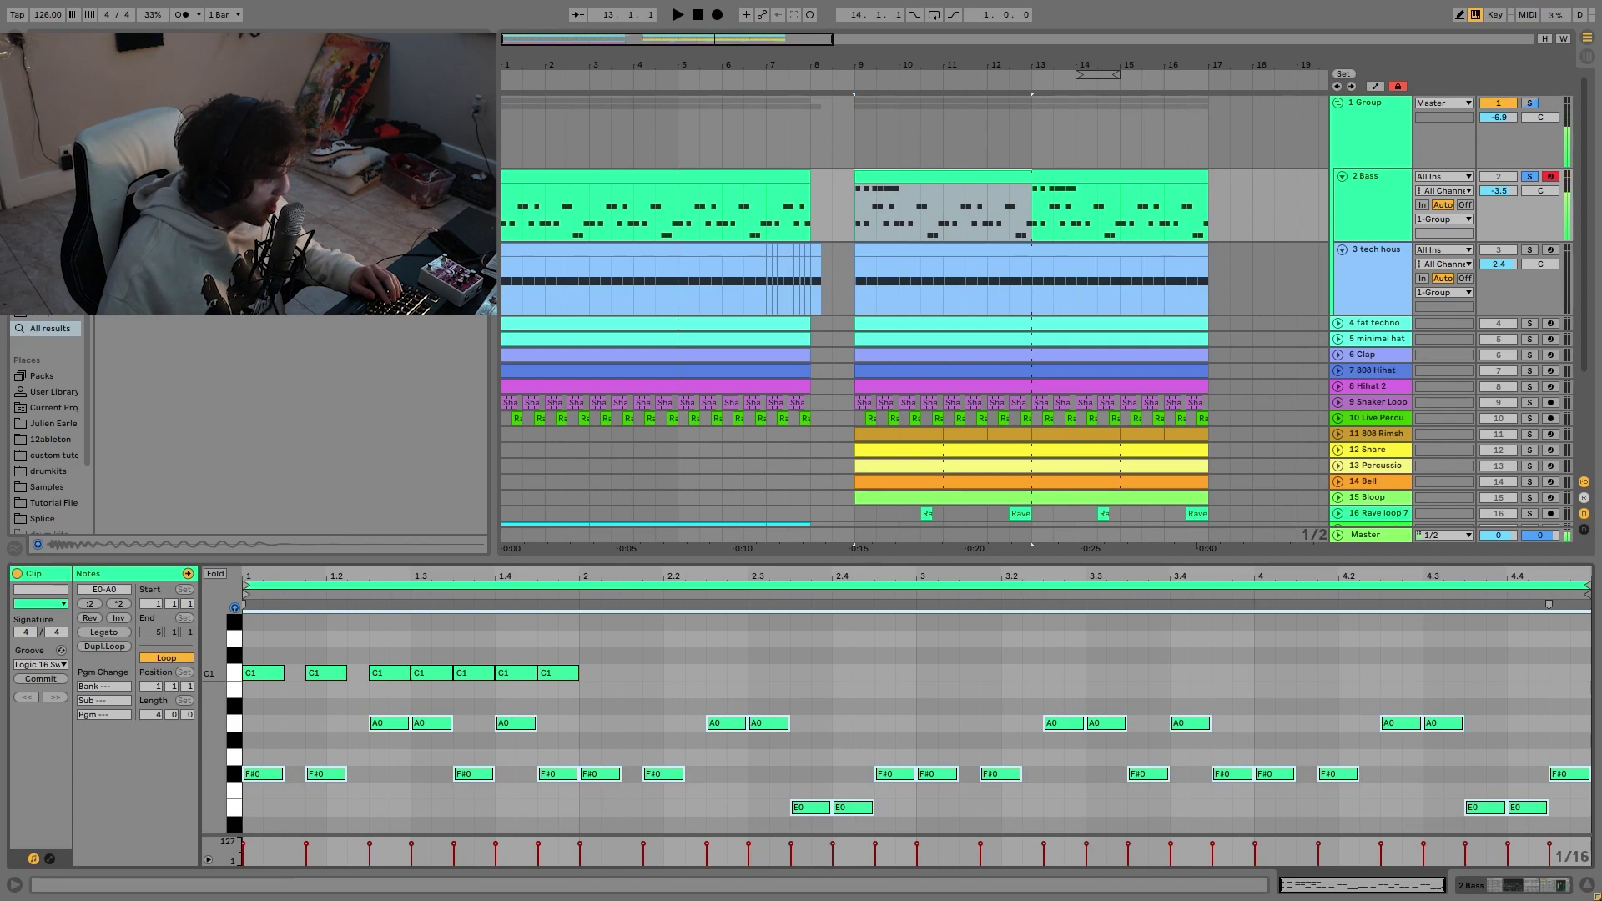
{"action": "key", "text": "space"}
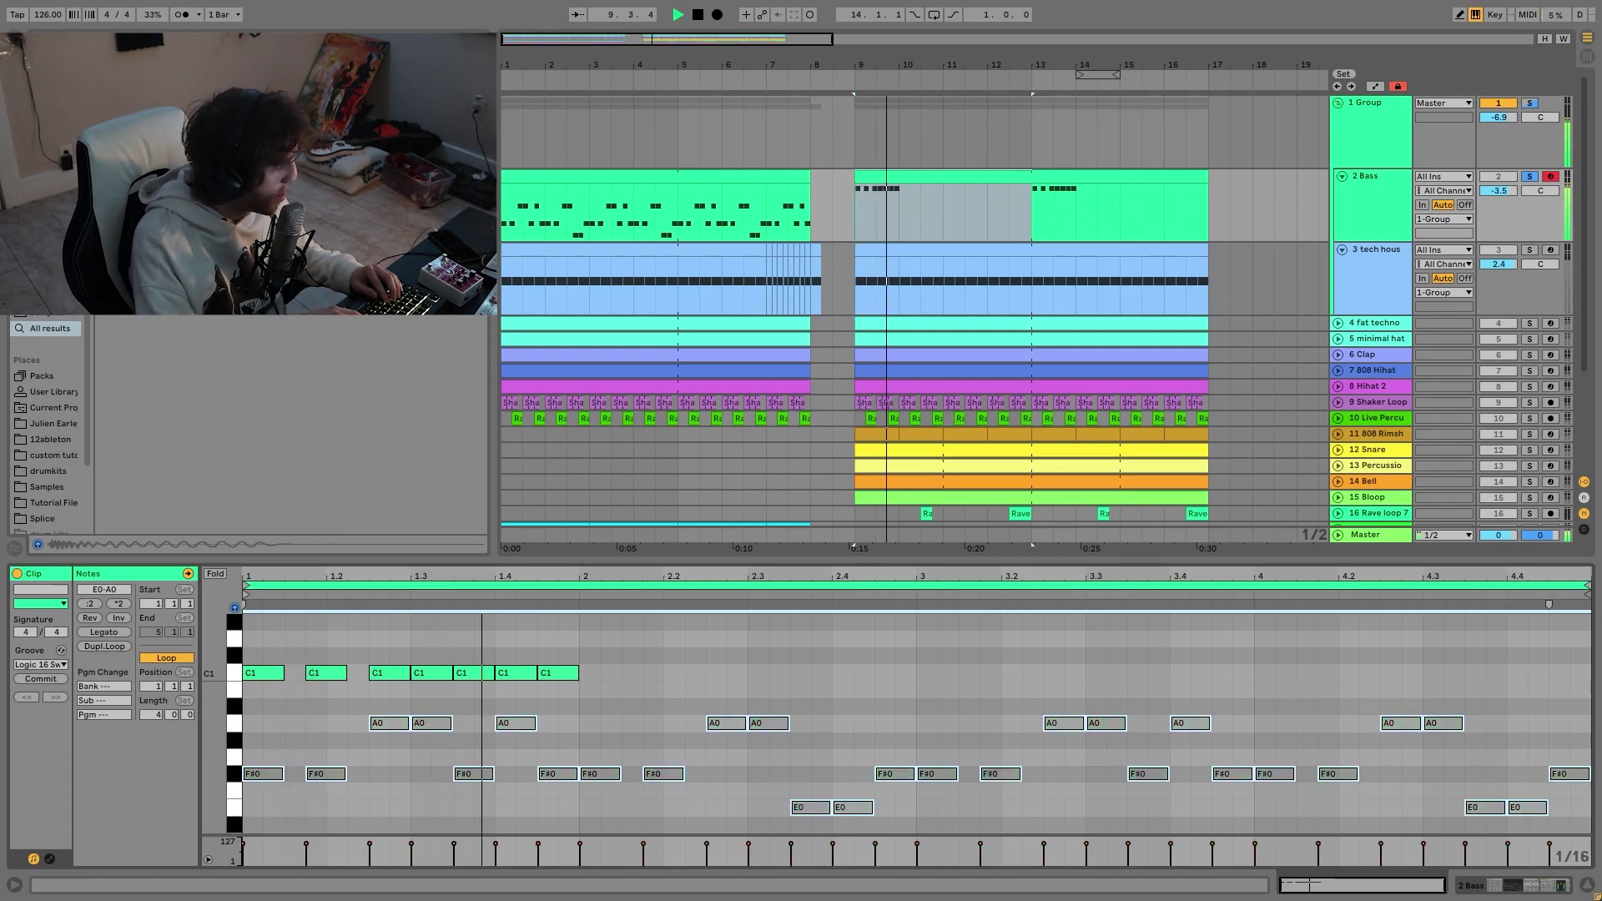
{"action": "key", "text": "space"}
Step: Undo the note deactivation and the added C1 notes, and play the original bass line
{"action": "key", "text": "ctrl+z"}
{"action": "key", "text": "ctrl+z"}
{"action": "key", "text": "ctrl+z"}
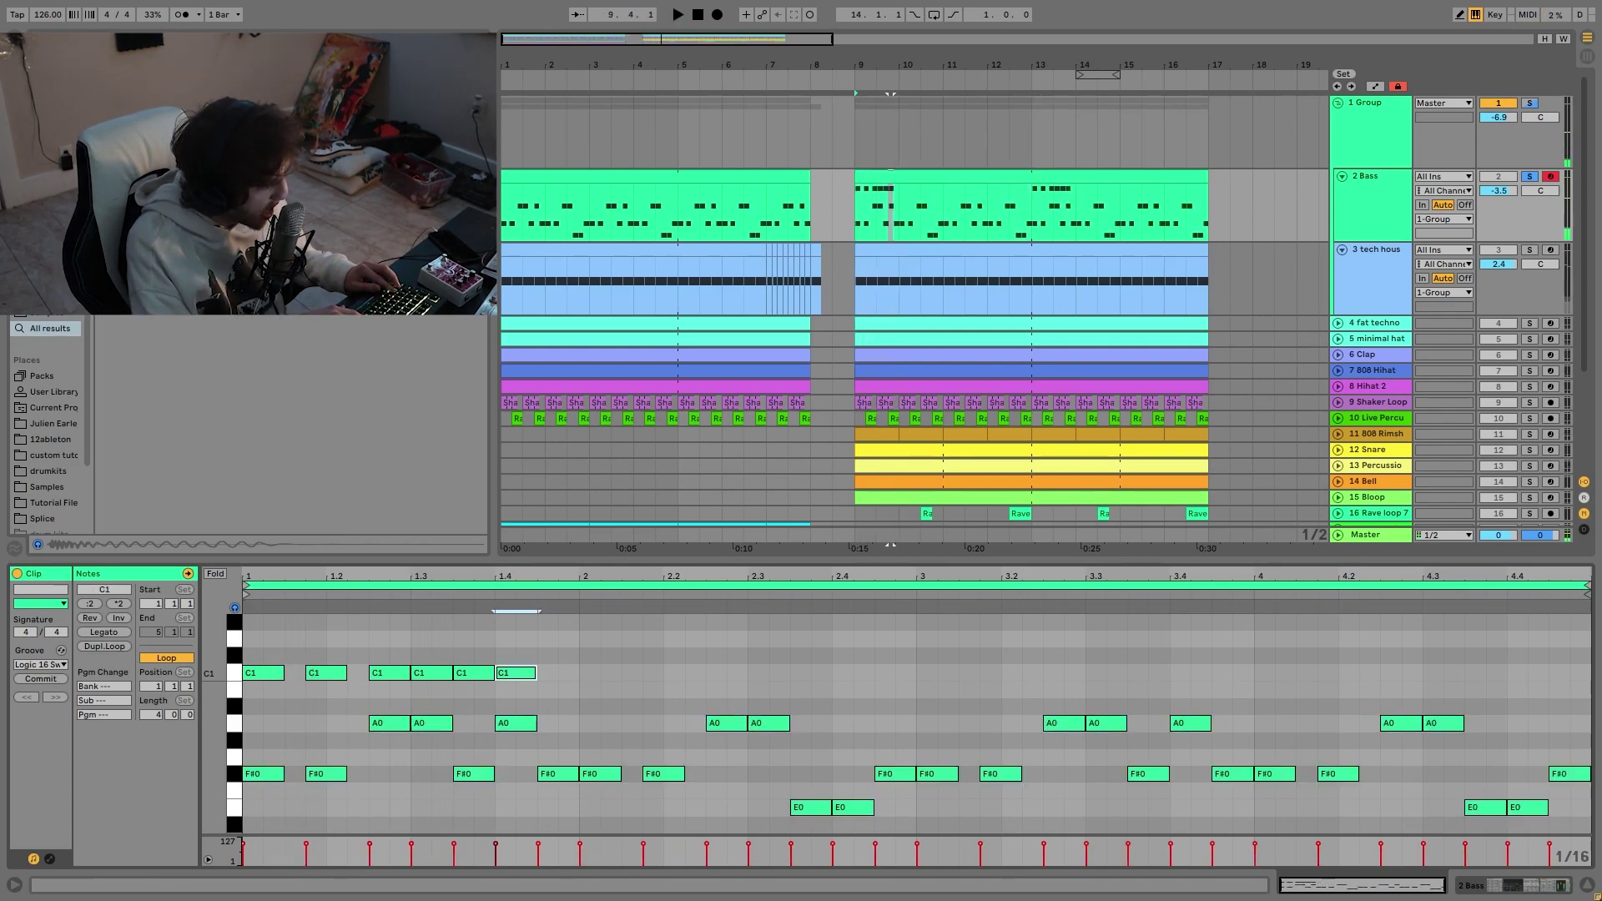
{"action": "key", "text": "ctrl+z"}
{"action": "key", "text": "ctrl+z"}
{"action": "key", "text": "ctrl+z"}
{"action": "key", "text": "ctrl+z"}
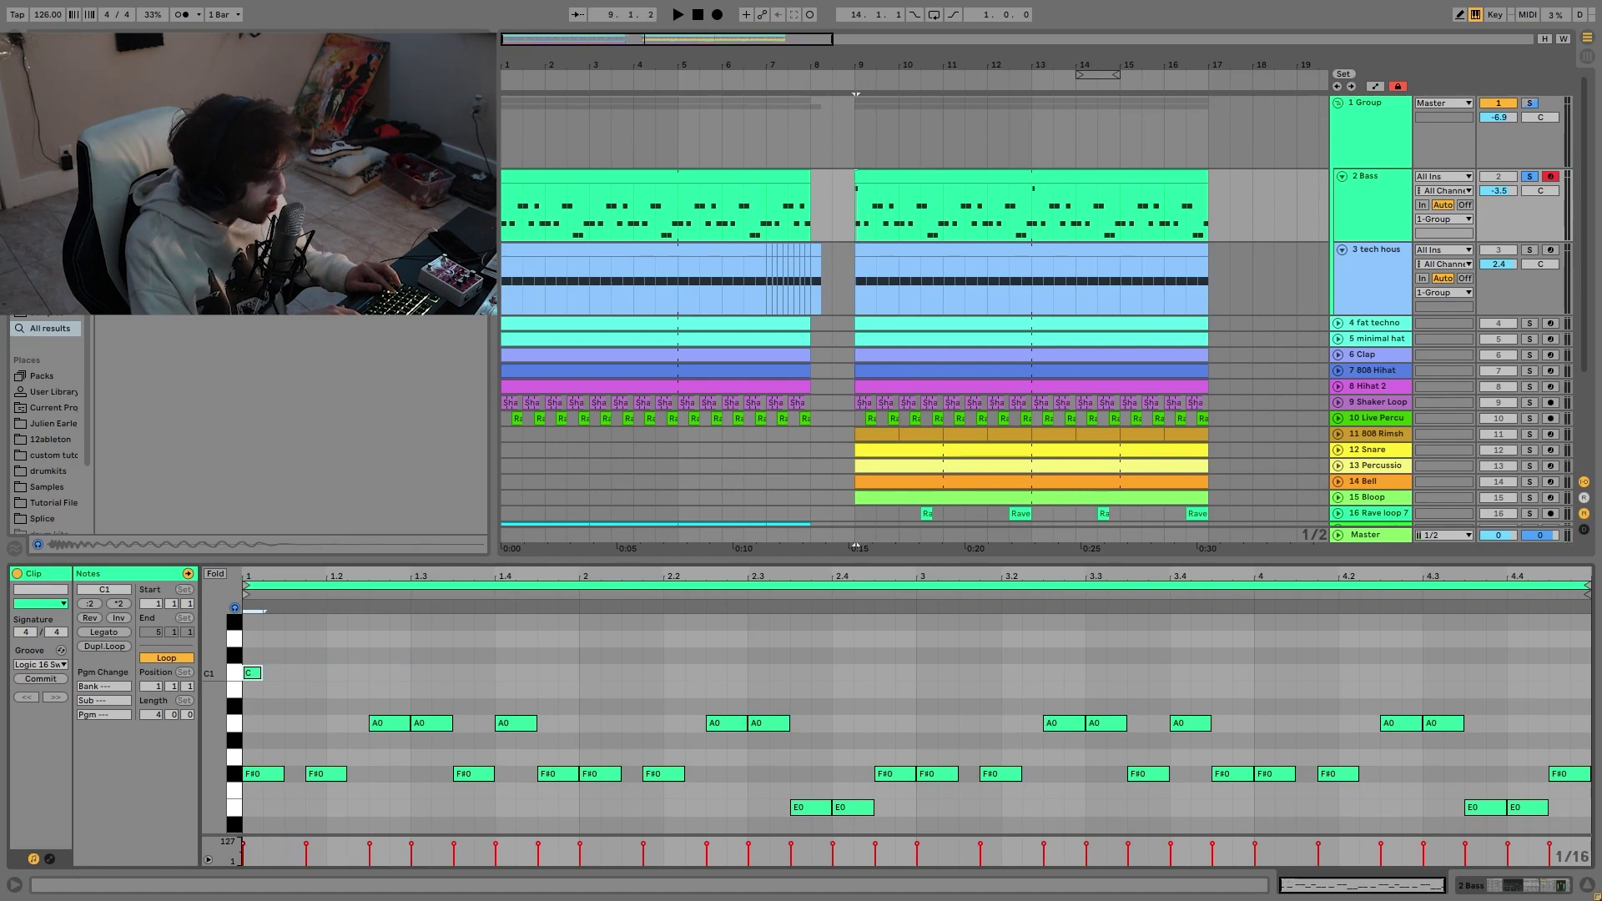
{"action": "key", "text": "space"}
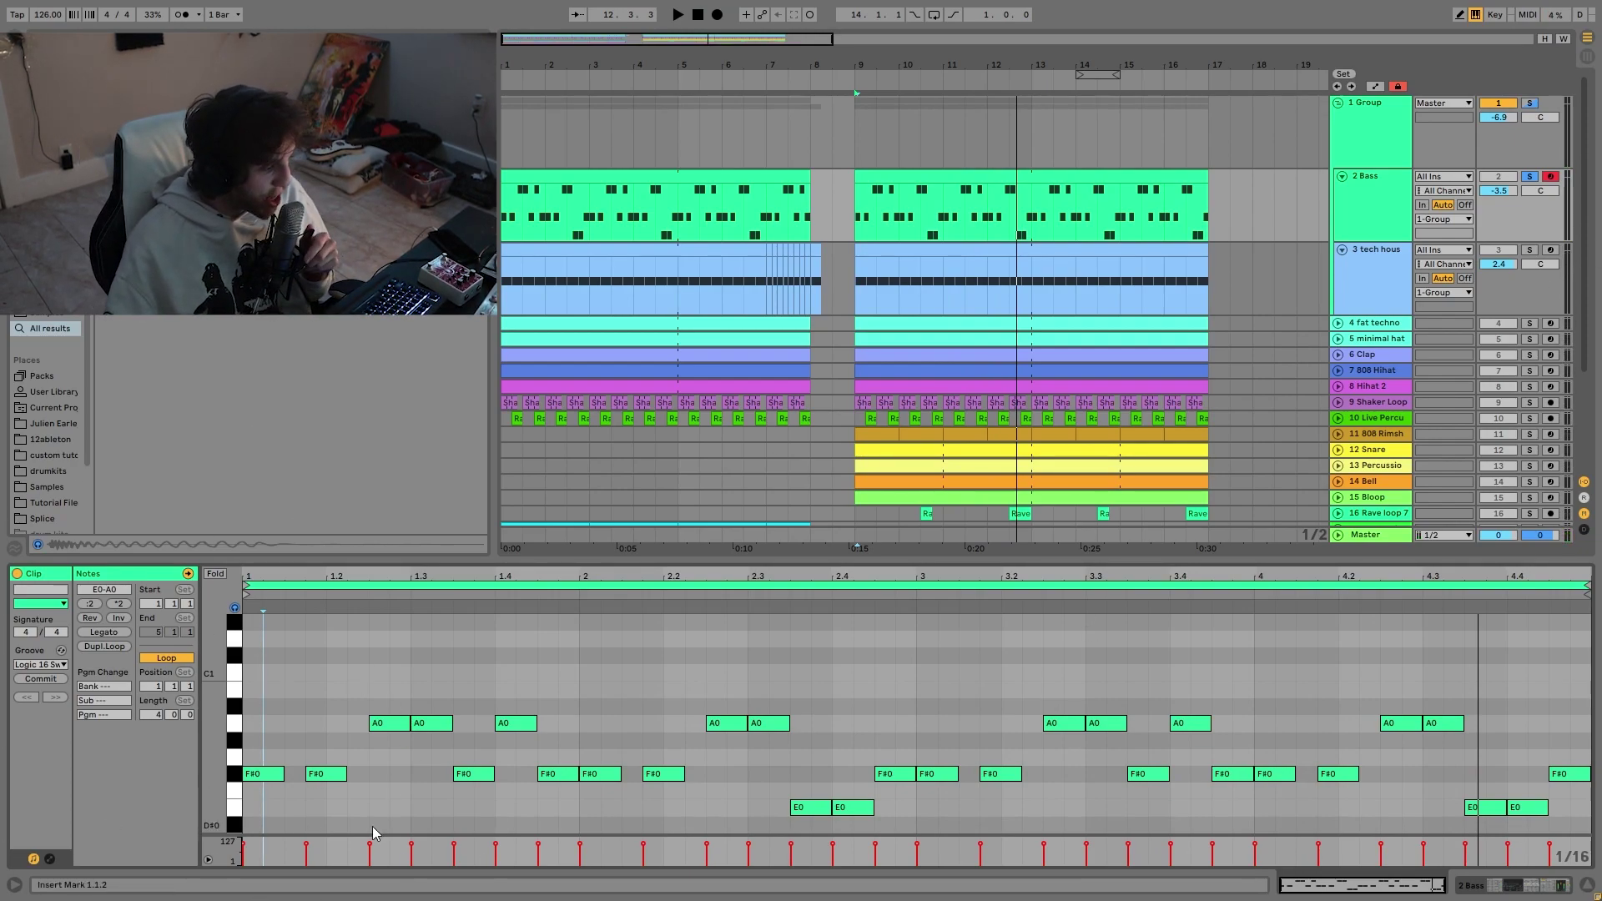
Step: Try lowering the A0 note at 1.2.3 to F#0, audition the bass line, and undo the move
{"action": "left_click", "coordinate": [915, 712]}
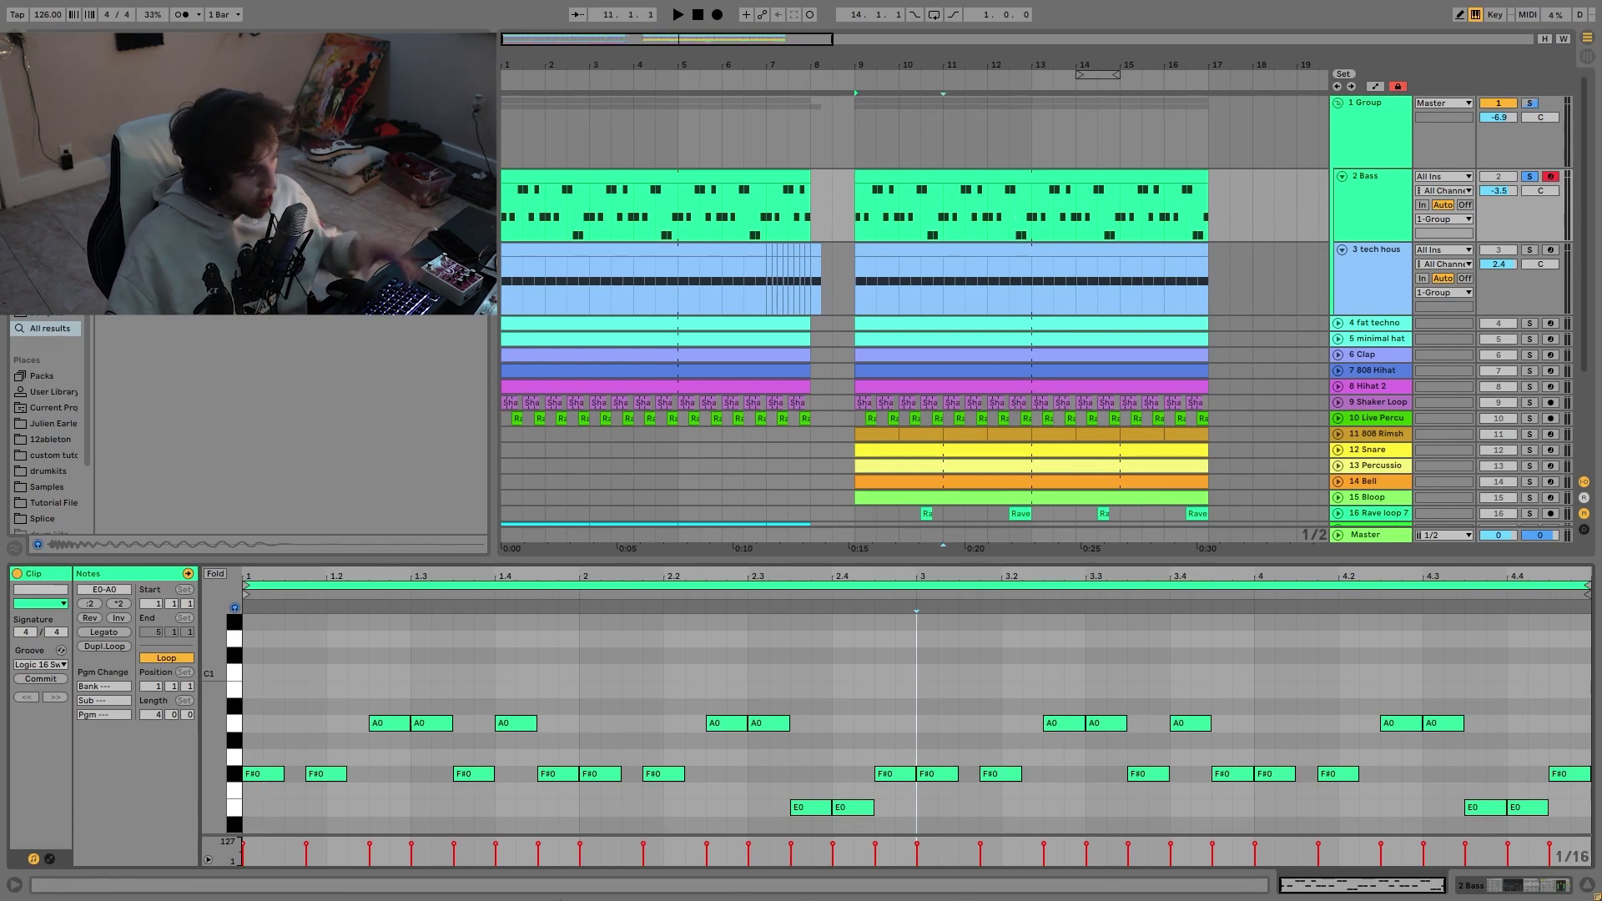
{"action": "left_click", "coordinate": [387, 740]}
{"action": "left_click", "coordinate": [389, 724]}
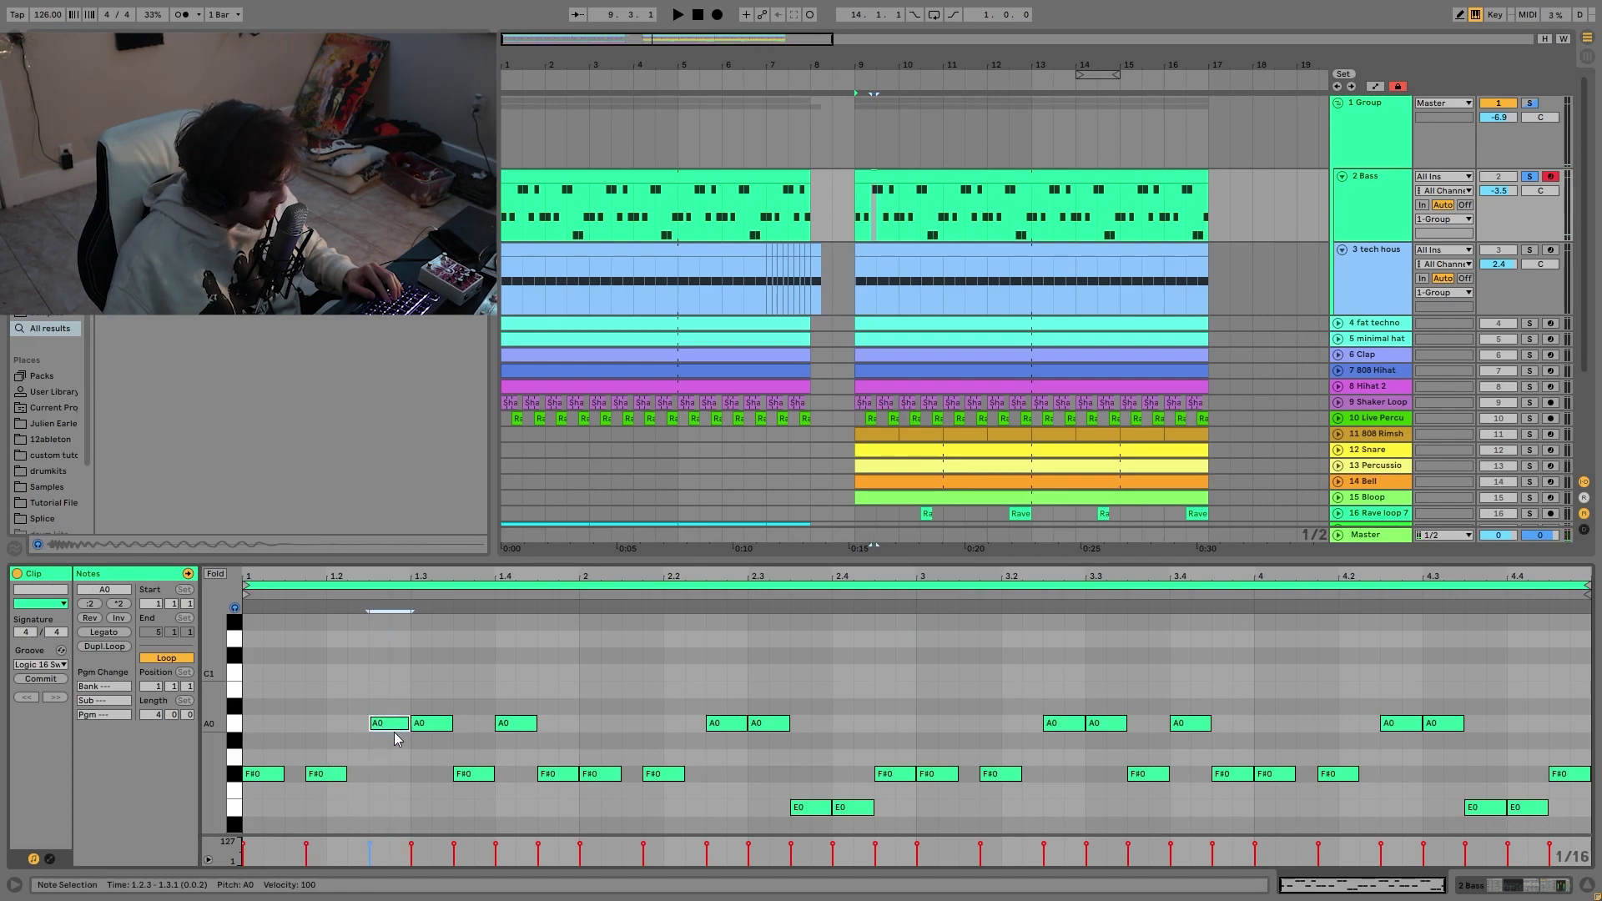
{"action": "left_click_drag", "start_coordinate": [395, 738], "coordinate": [402, 787]}
{"action": "key", "text": "space"}
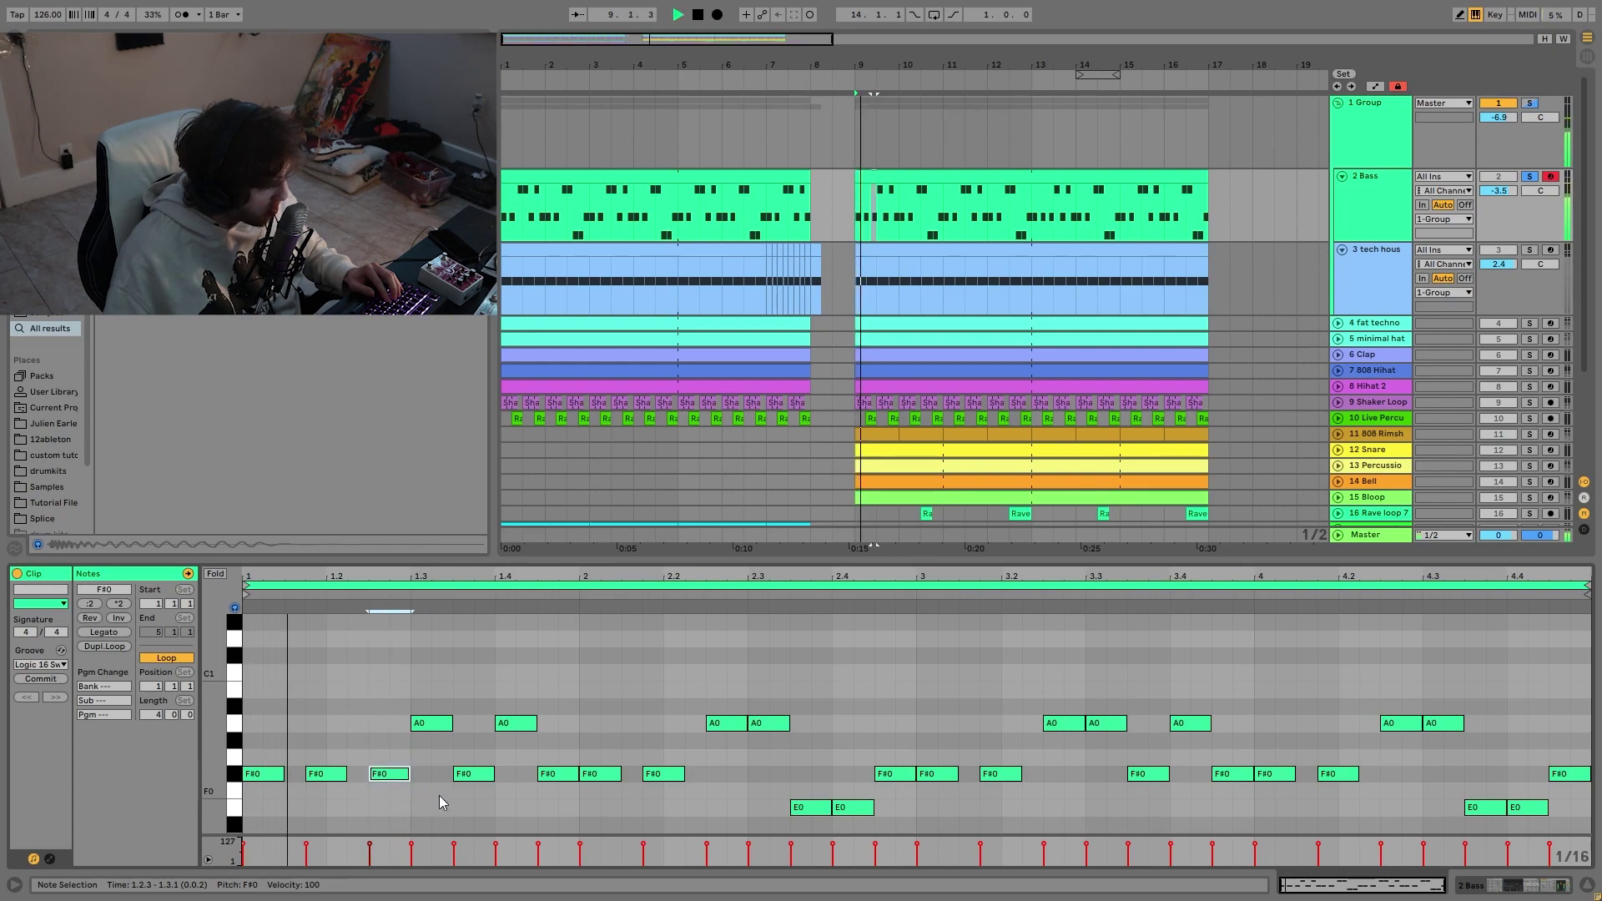
{"action": "key", "text": "space"}
{"action": "key", "text": "ctrl+z"}
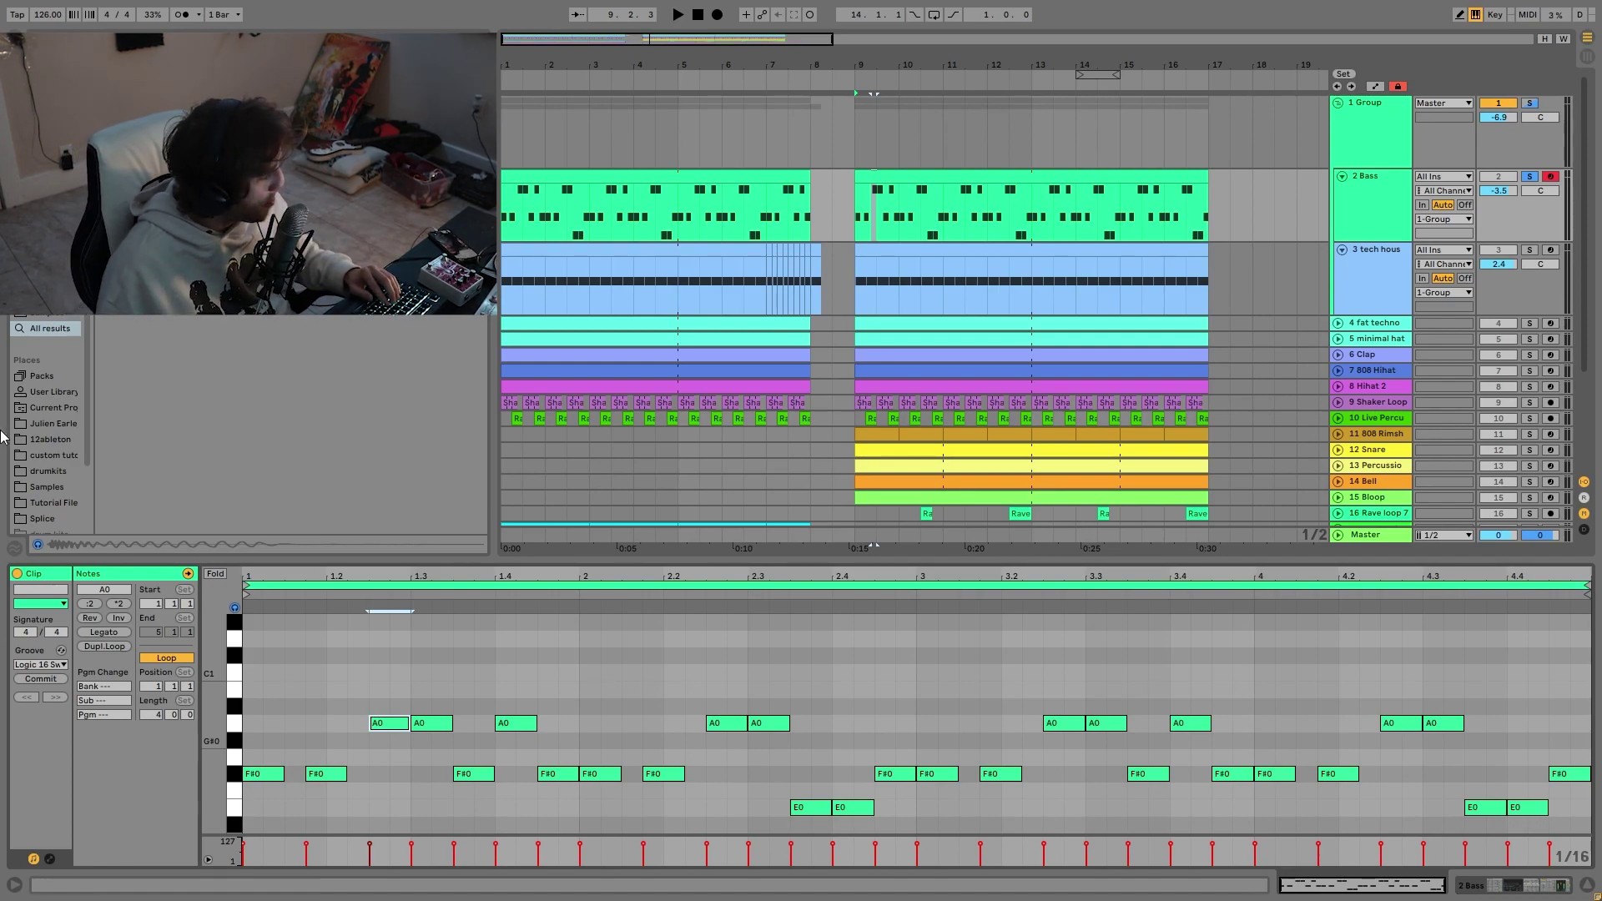
Step: Examine Operator's global settings and oscillators A and B on the Bass track, and listen to the sound
{"action": "left_click", "coordinate": [1517, 886]}
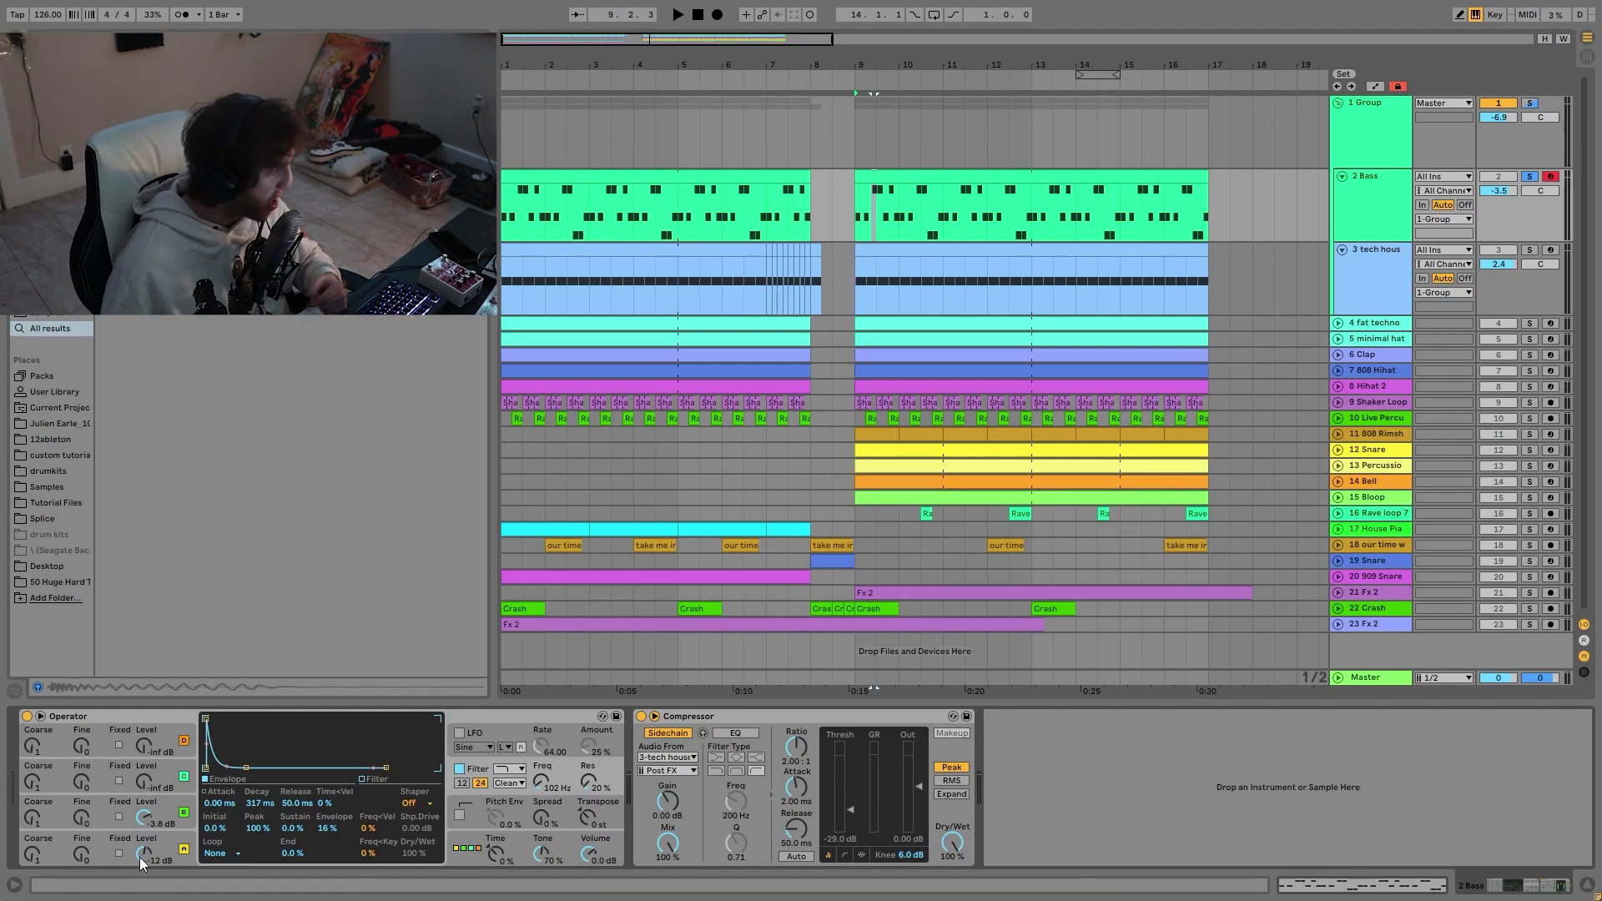
{"action": "left_click", "coordinate": [473, 847]}
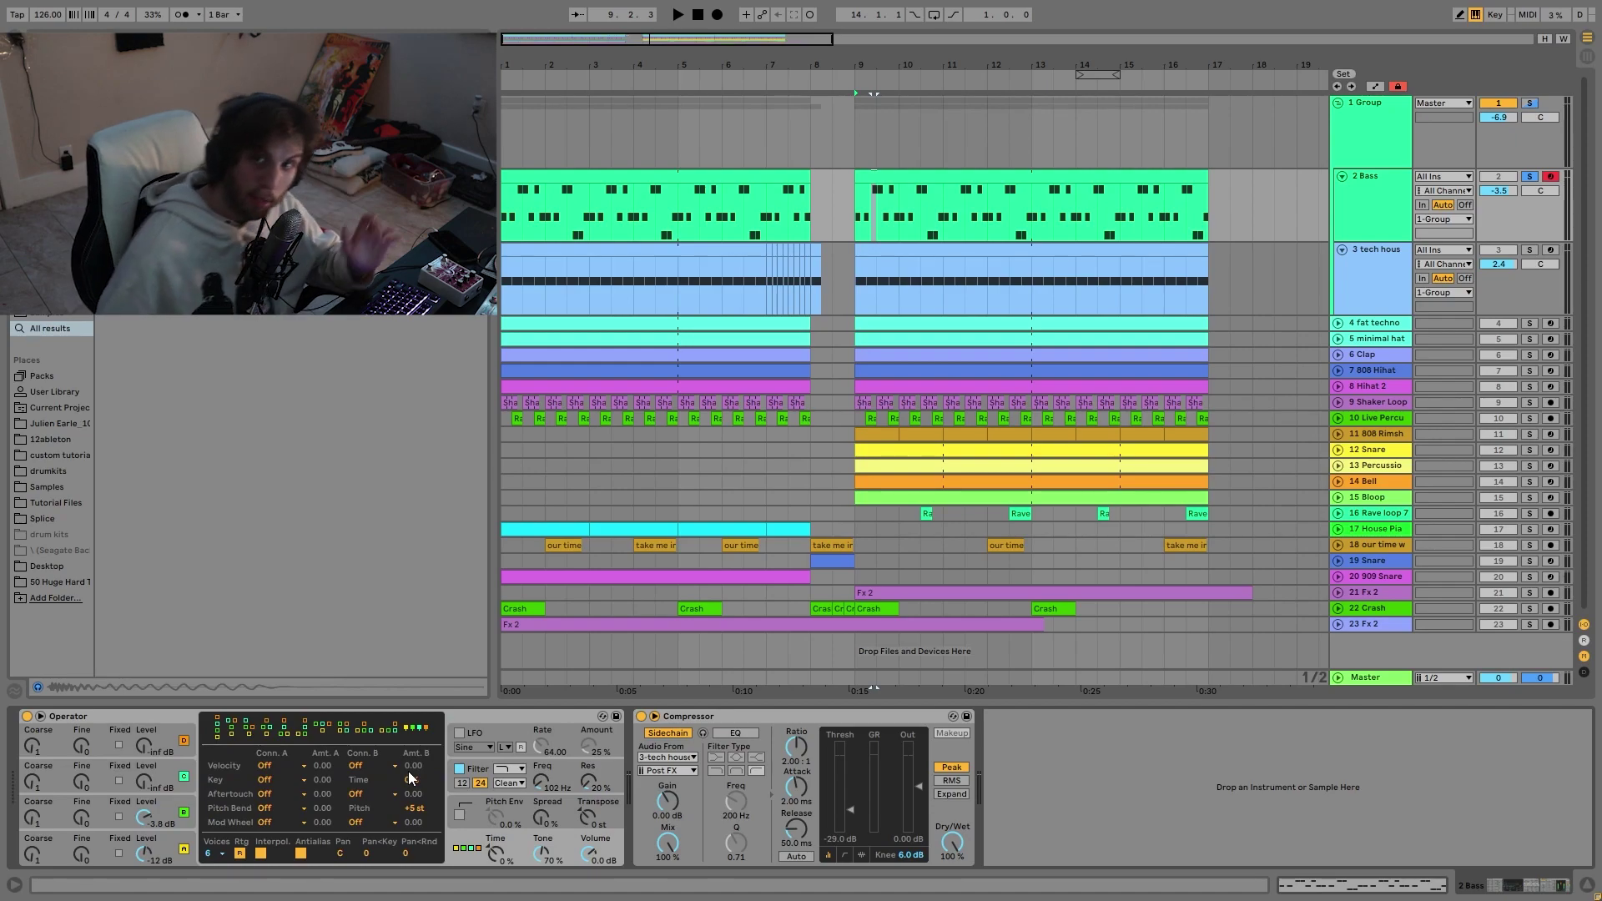
{"action": "left_click", "coordinate": [124, 848]}
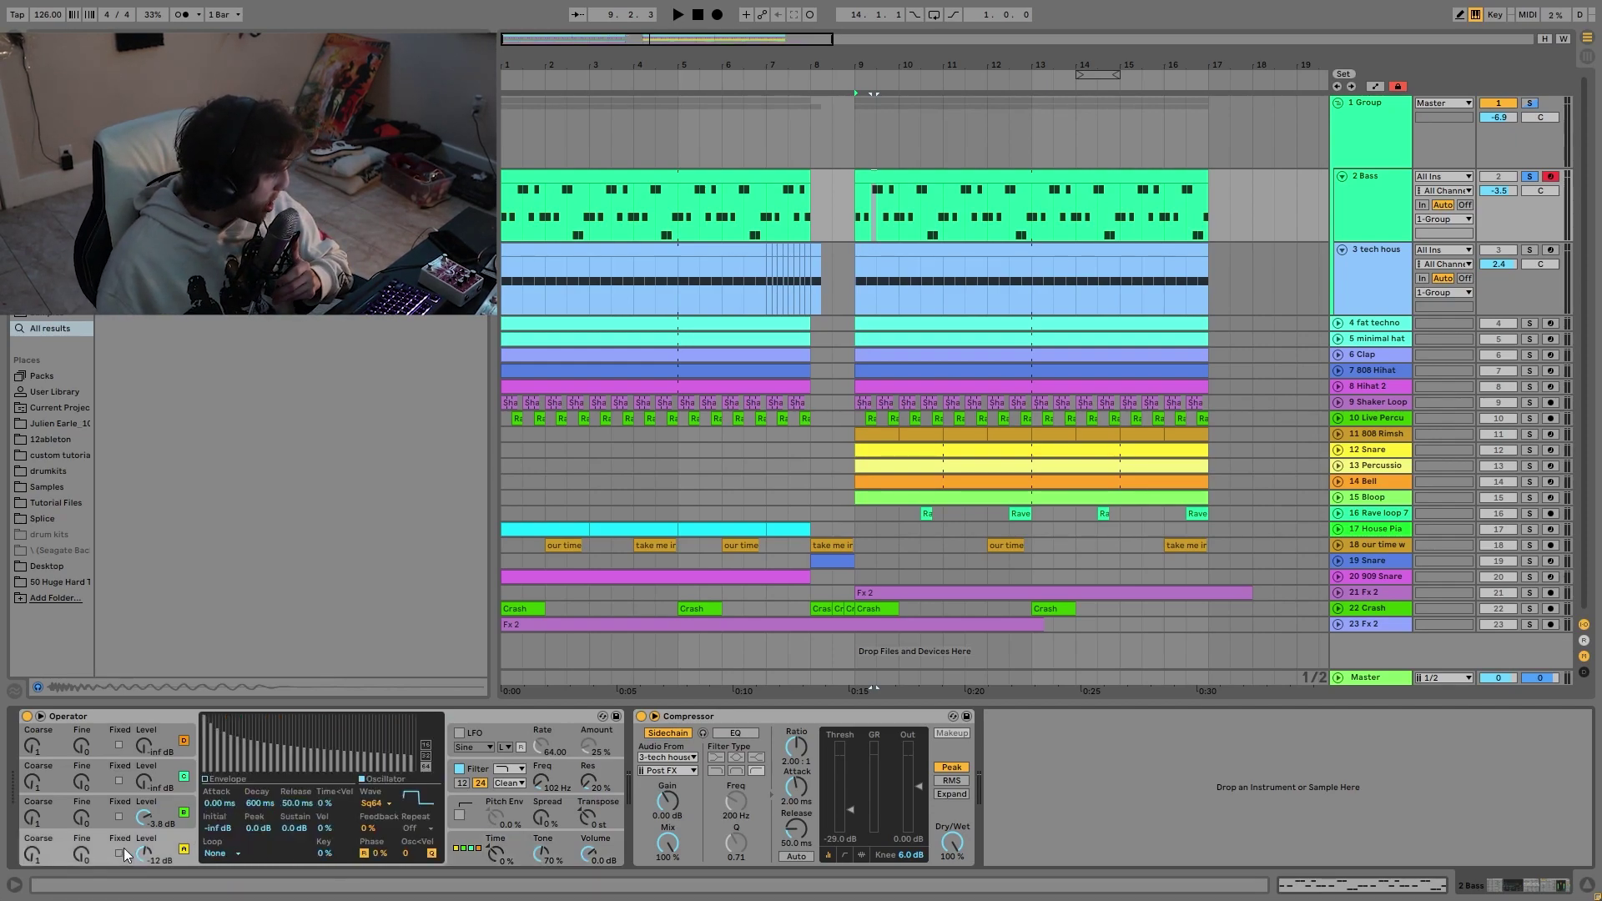
{"action": "left_click", "coordinate": [116, 817]}
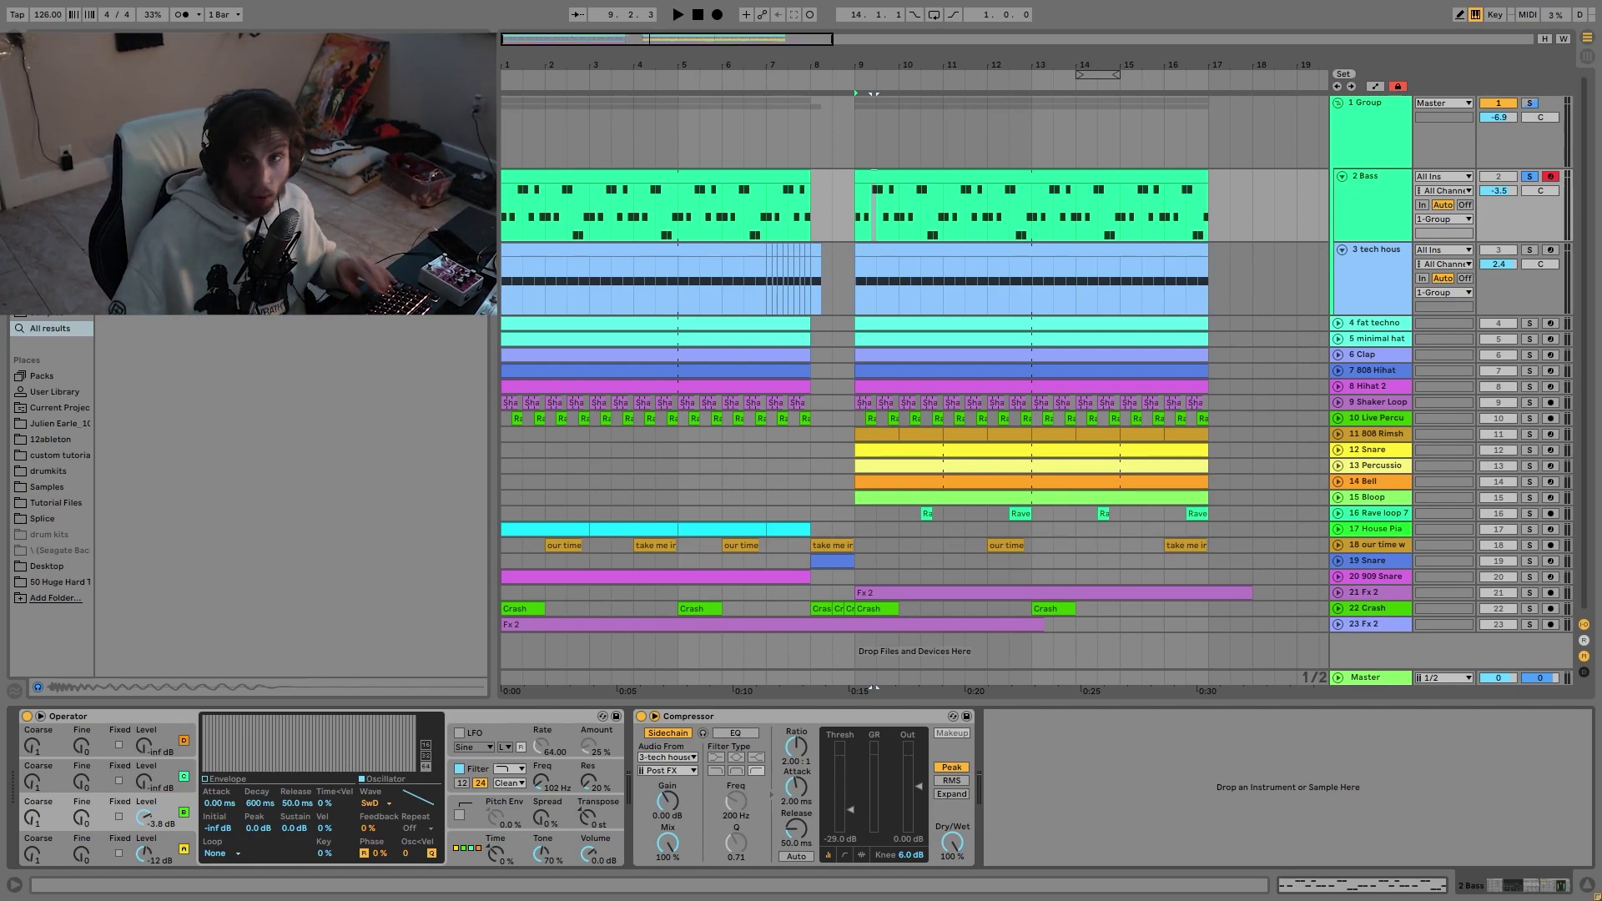
{"action": "key", "text": "space"}
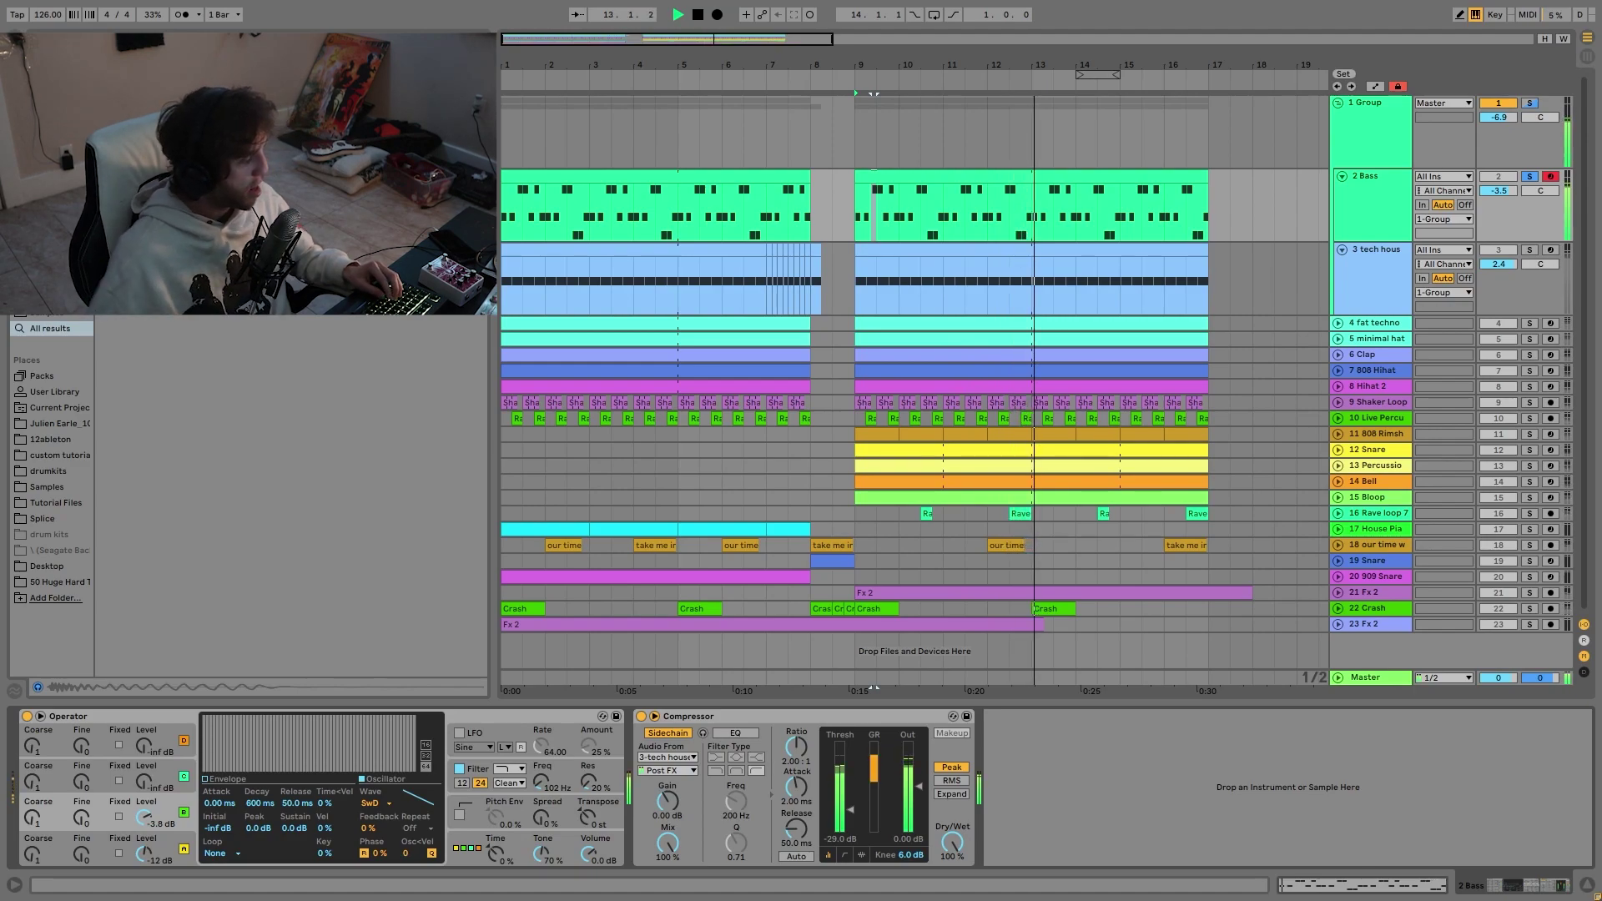
{"action": "key", "text": "space"}
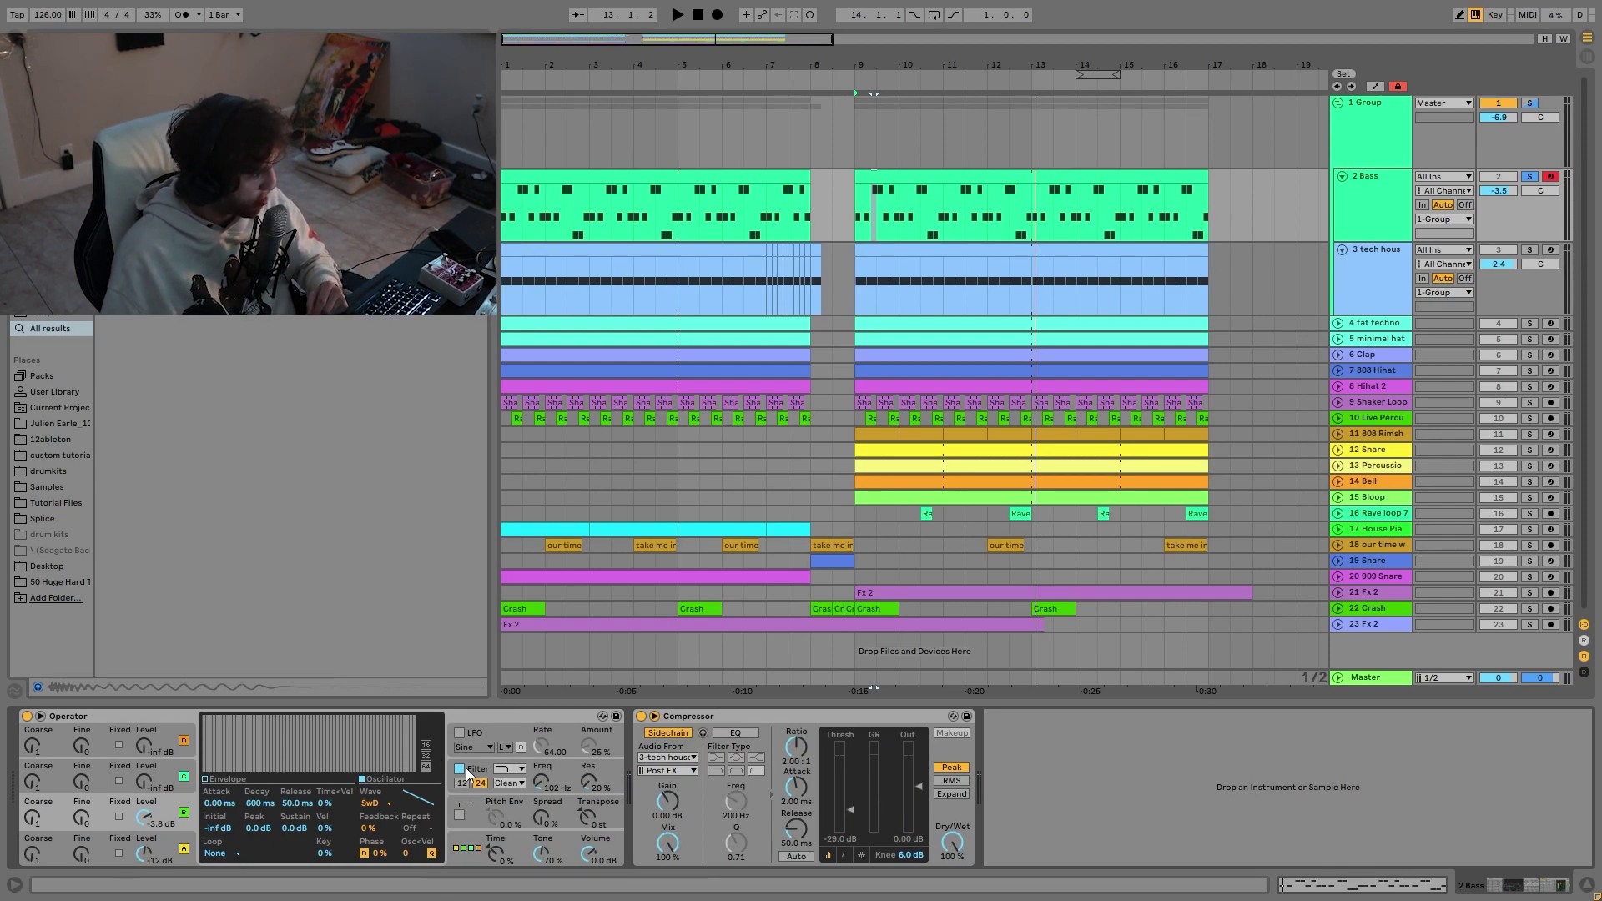
Step: Compare the bass sound with Operator's filter switched off and back on during playback
{"action": "key", "text": "space"}
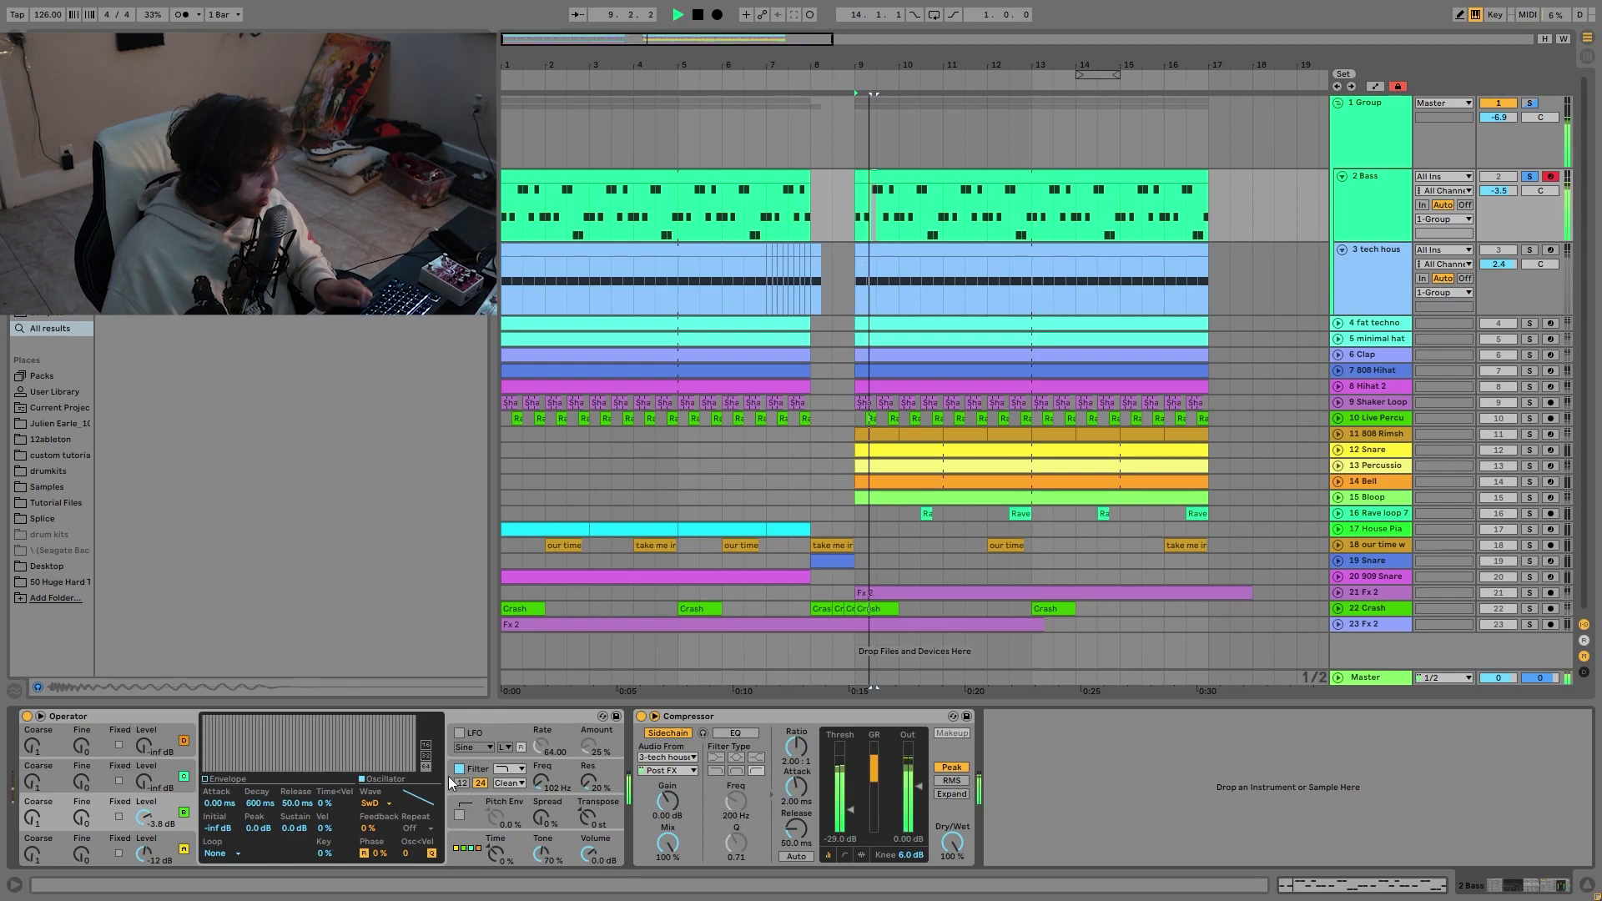
{"action": "left_click", "coordinate": [462, 778]}
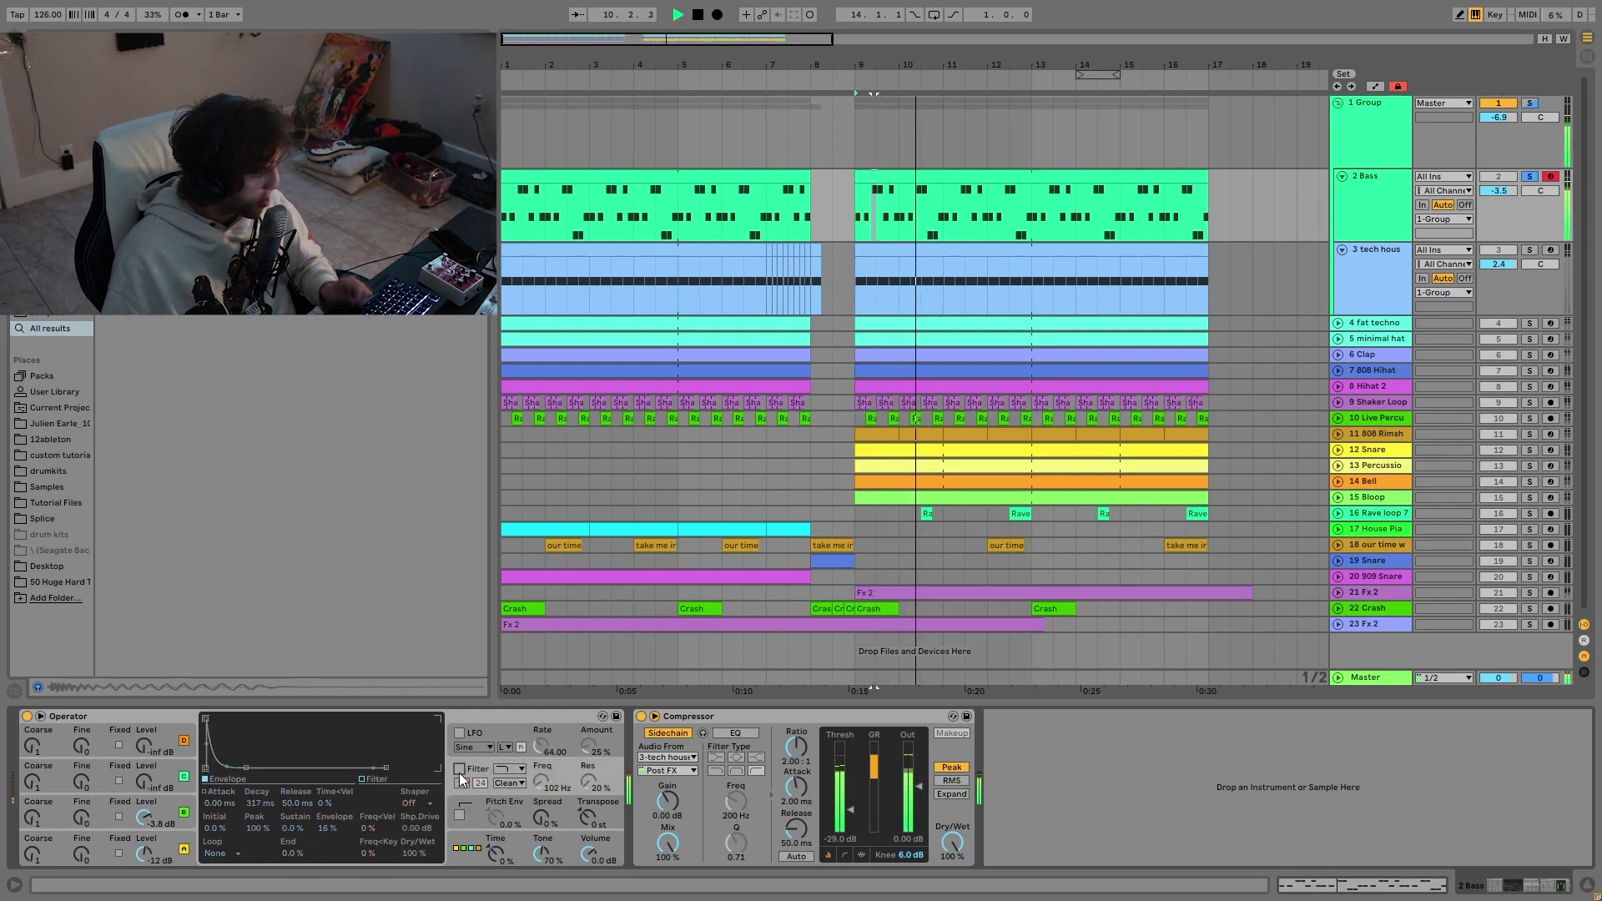
{"action": "key", "text": "space"}
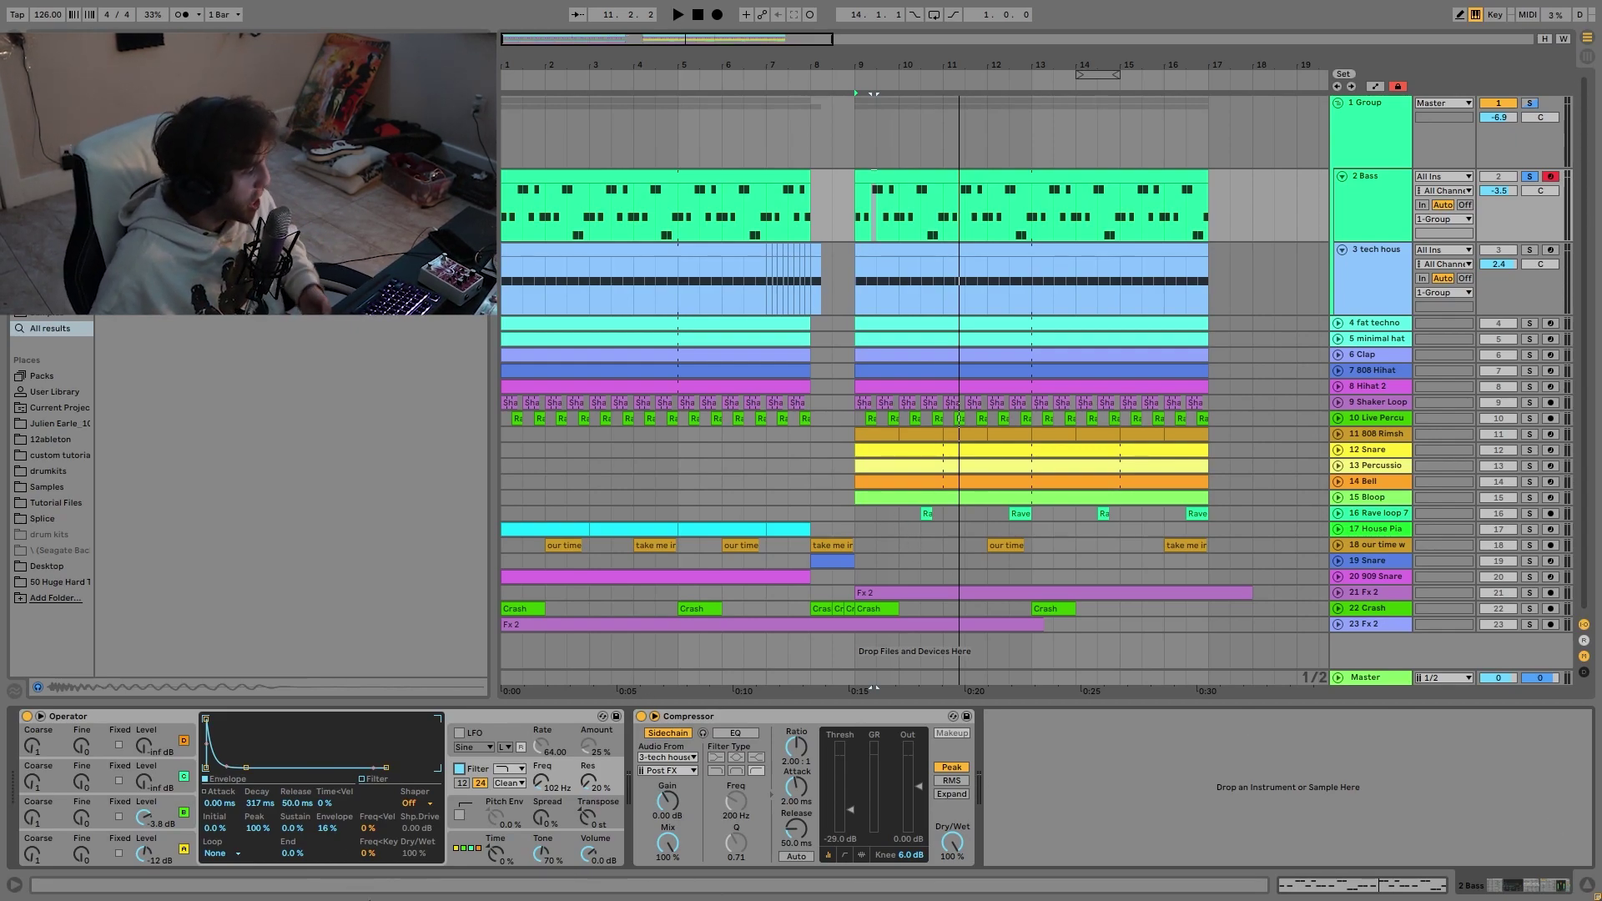
{"action": "key", "text": "space"}
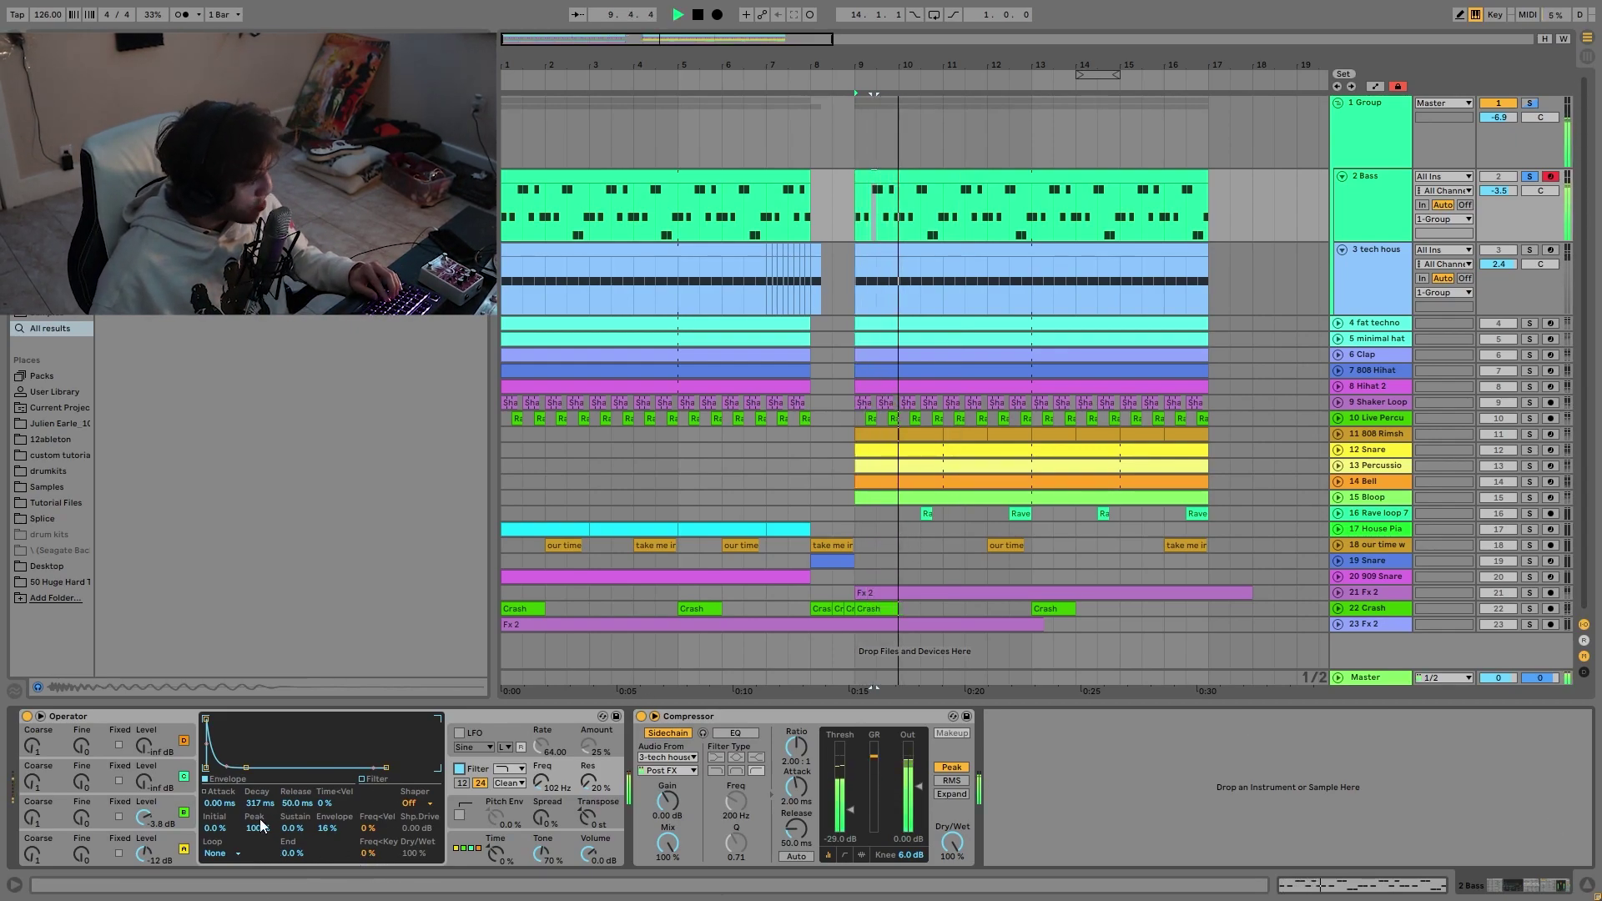
Step: Solo the tech house kick track in place of Bass, show its instrument and play it from bar 9
{"action": "left_click", "coordinate": [1529, 251]}
{"action": "left_click", "coordinate": [1530, 252]}
{"action": "key", "text": "space"}
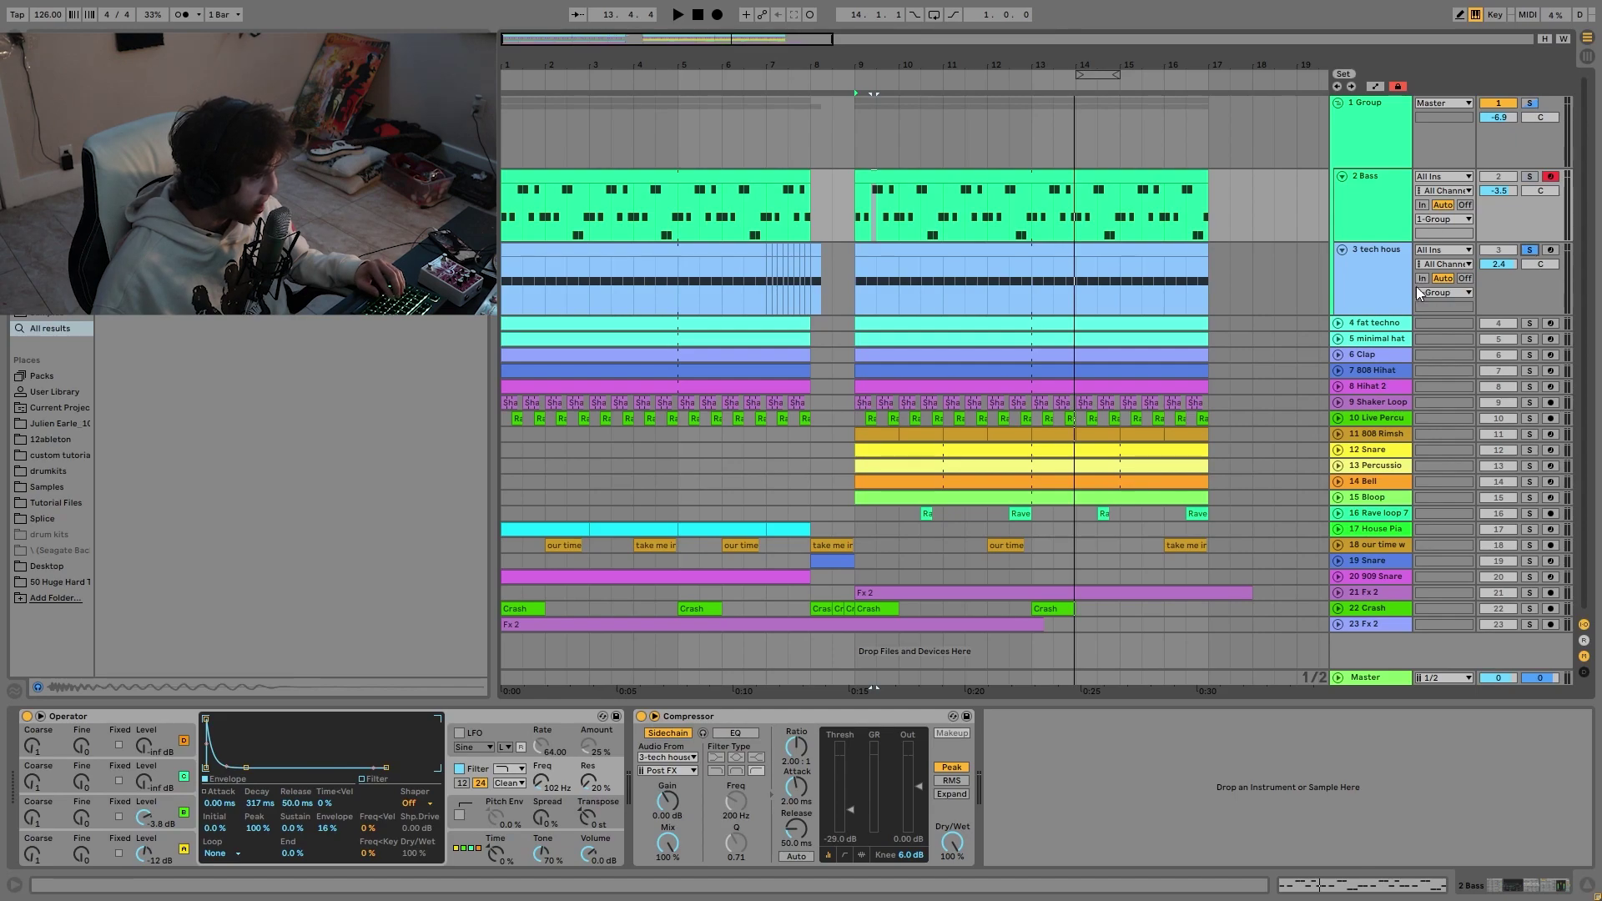
{"action": "left_click", "coordinate": [1379, 288]}
{"action": "key", "text": "space"}
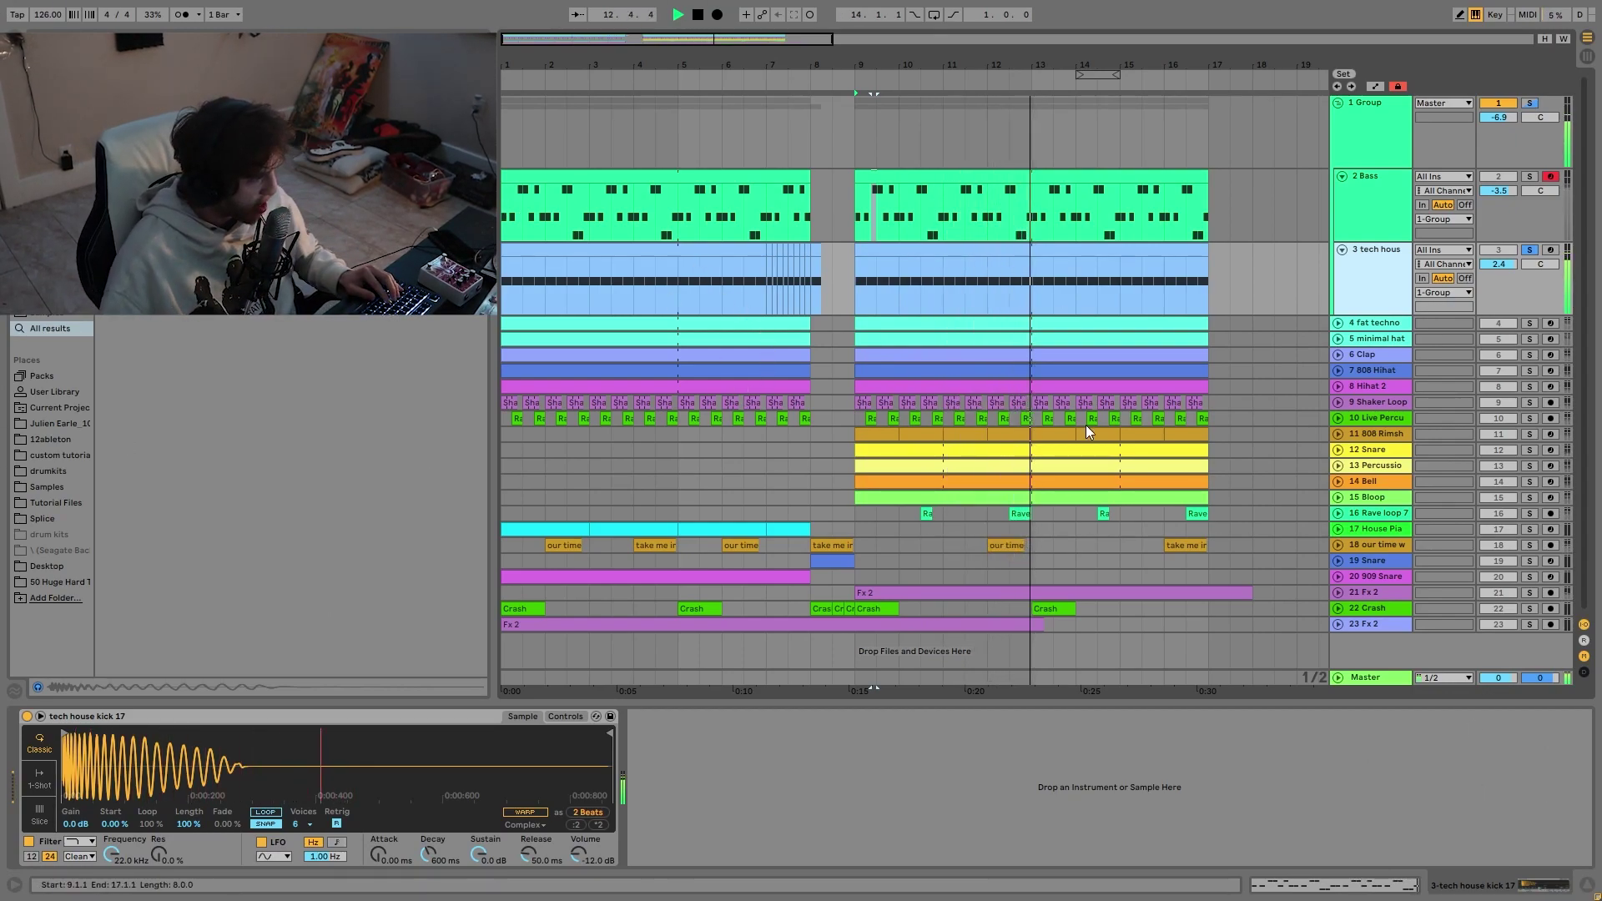
{"action": "key", "text": "space"}
{"action": "key", "text": "space"}
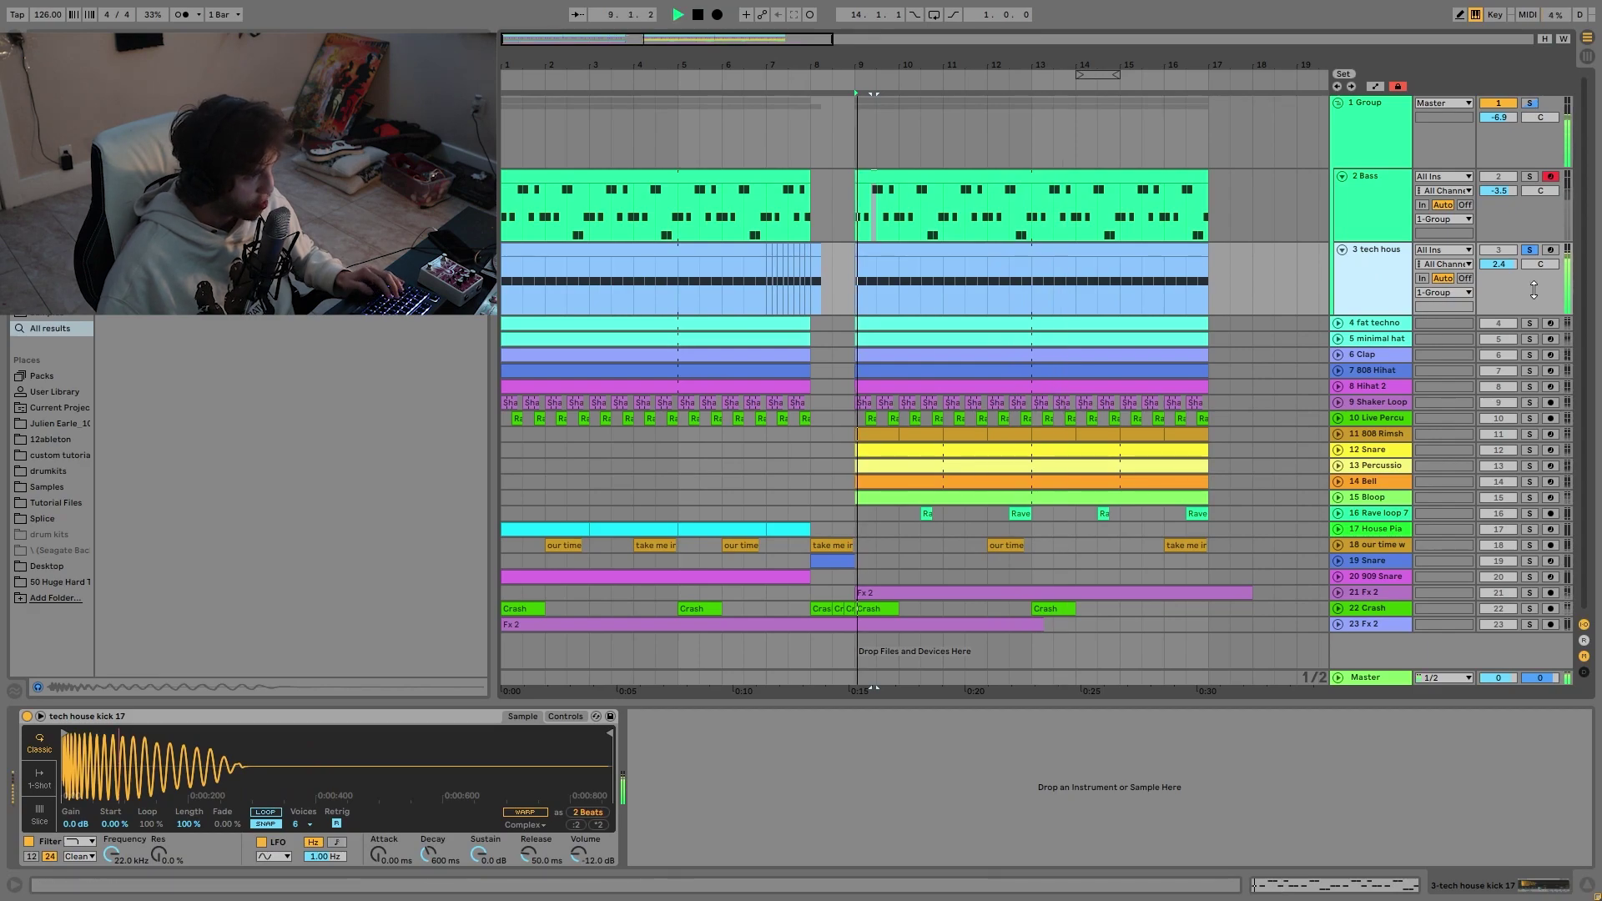
Step: Solo the Bass track together with the kick and restart playback from bar 9
{"action": "left_click", "coordinate": [1529, 179]}
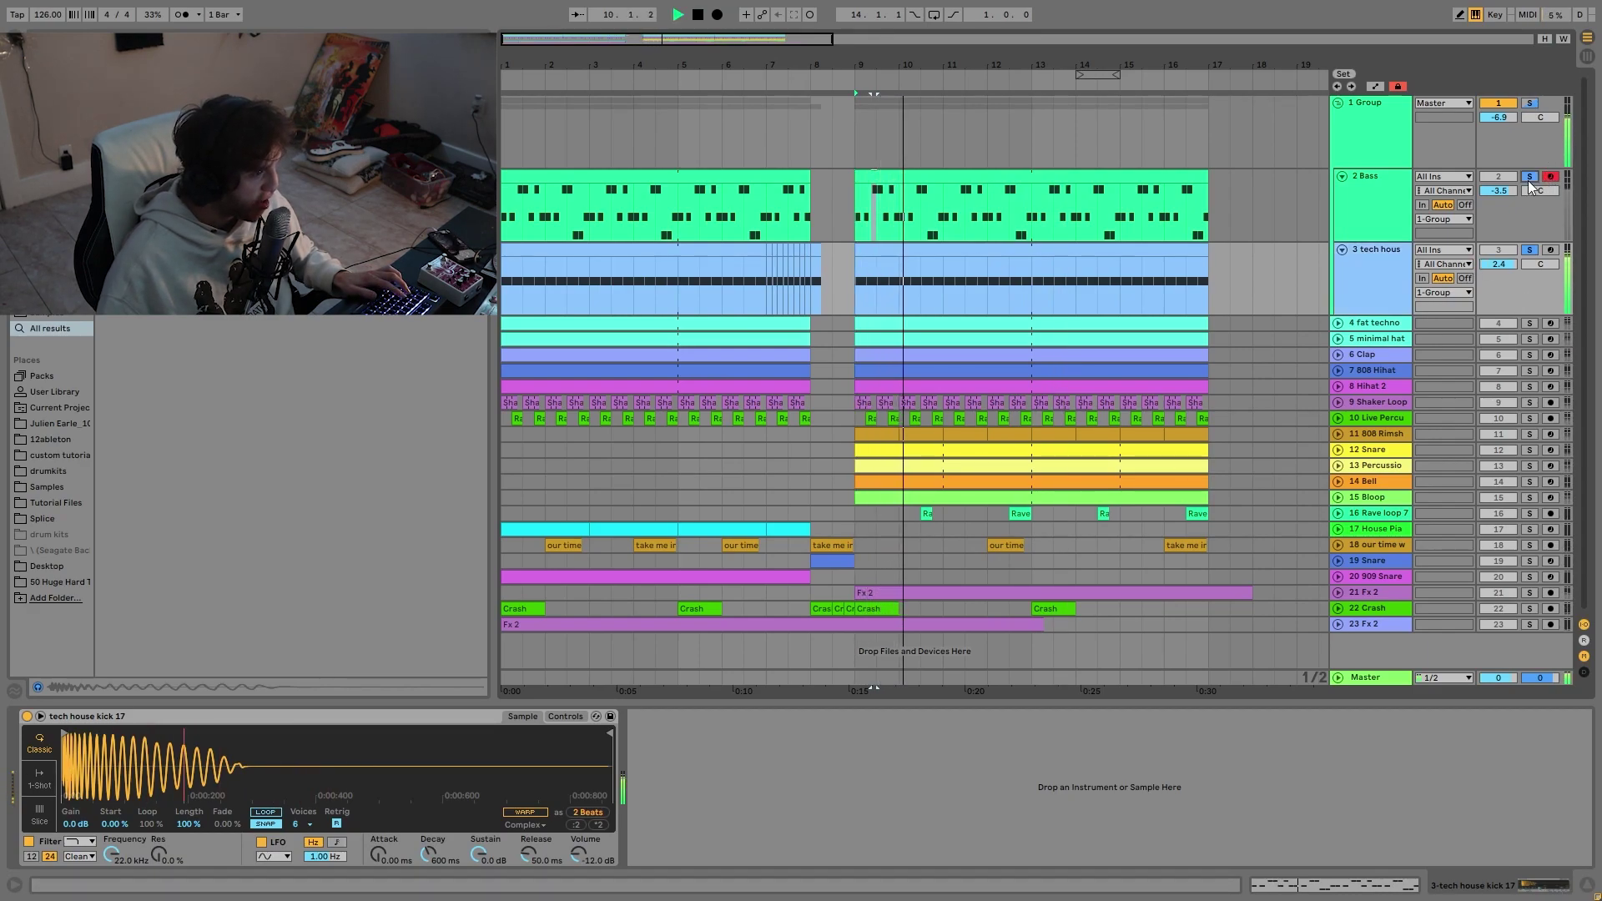
{"action": "key", "text": "space"}
{"action": "key", "text": "space"}
Step: Set the transpose of the tech house kick 17 sampler to 24 st and play the kick with the bass
{"action": "left_click", "coordinate": [567, 717]}
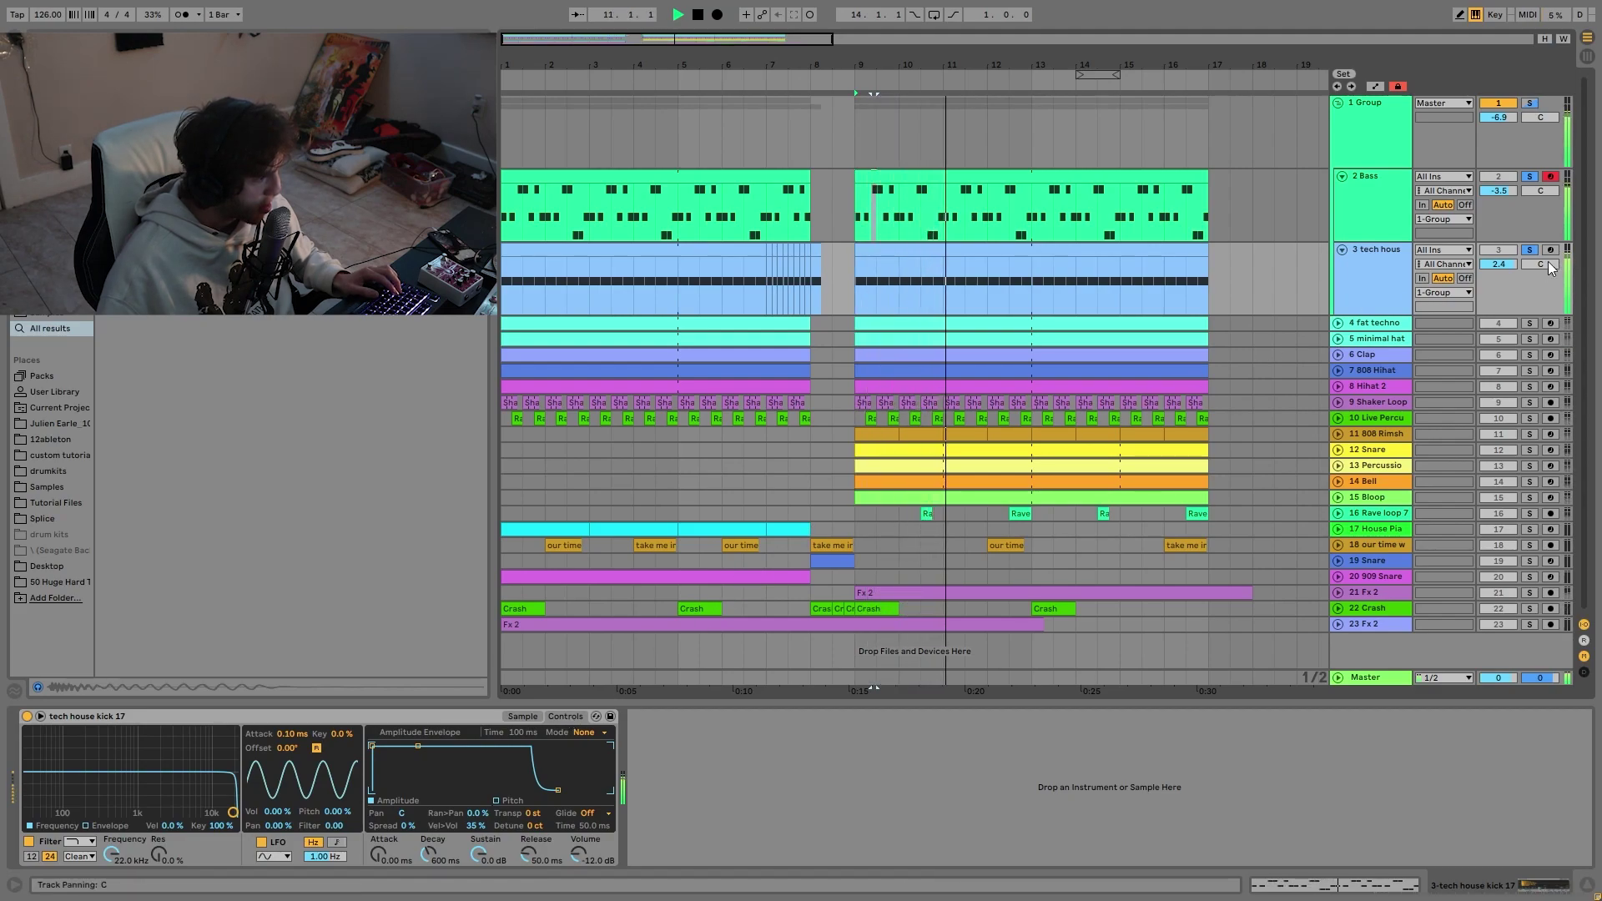
{"action": "key", "text": "space"}
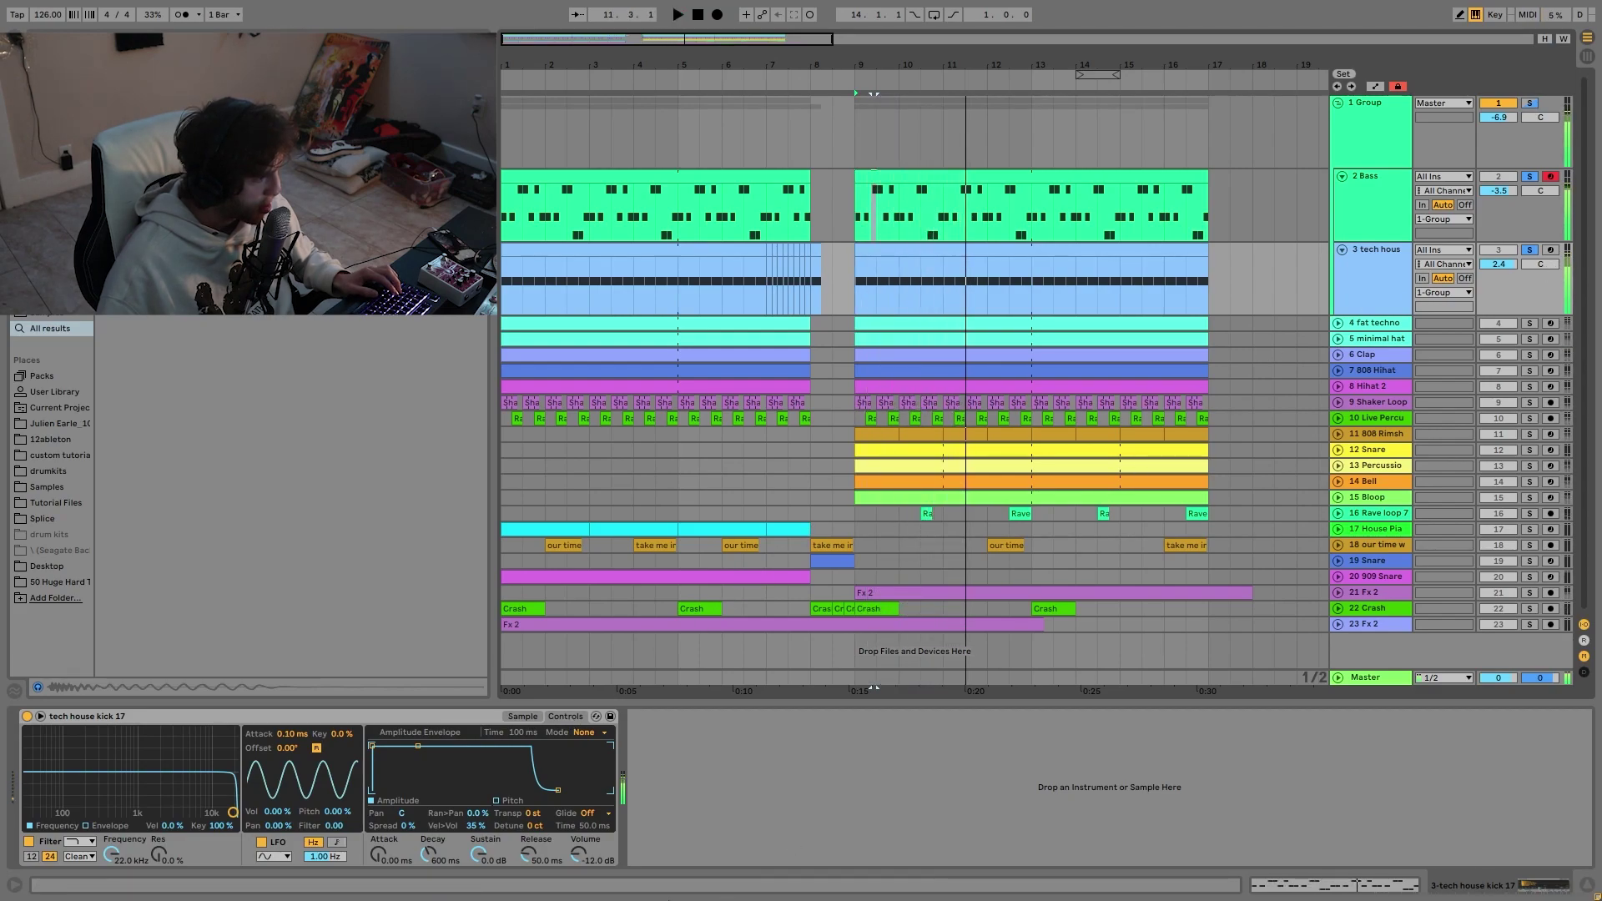
{"action": "left_click", "coordinate": [527, 815]}
{"action": "type", "text": "24"}
{"action": "key", "text": "Return"}
{"action": "key", "text": "space"}
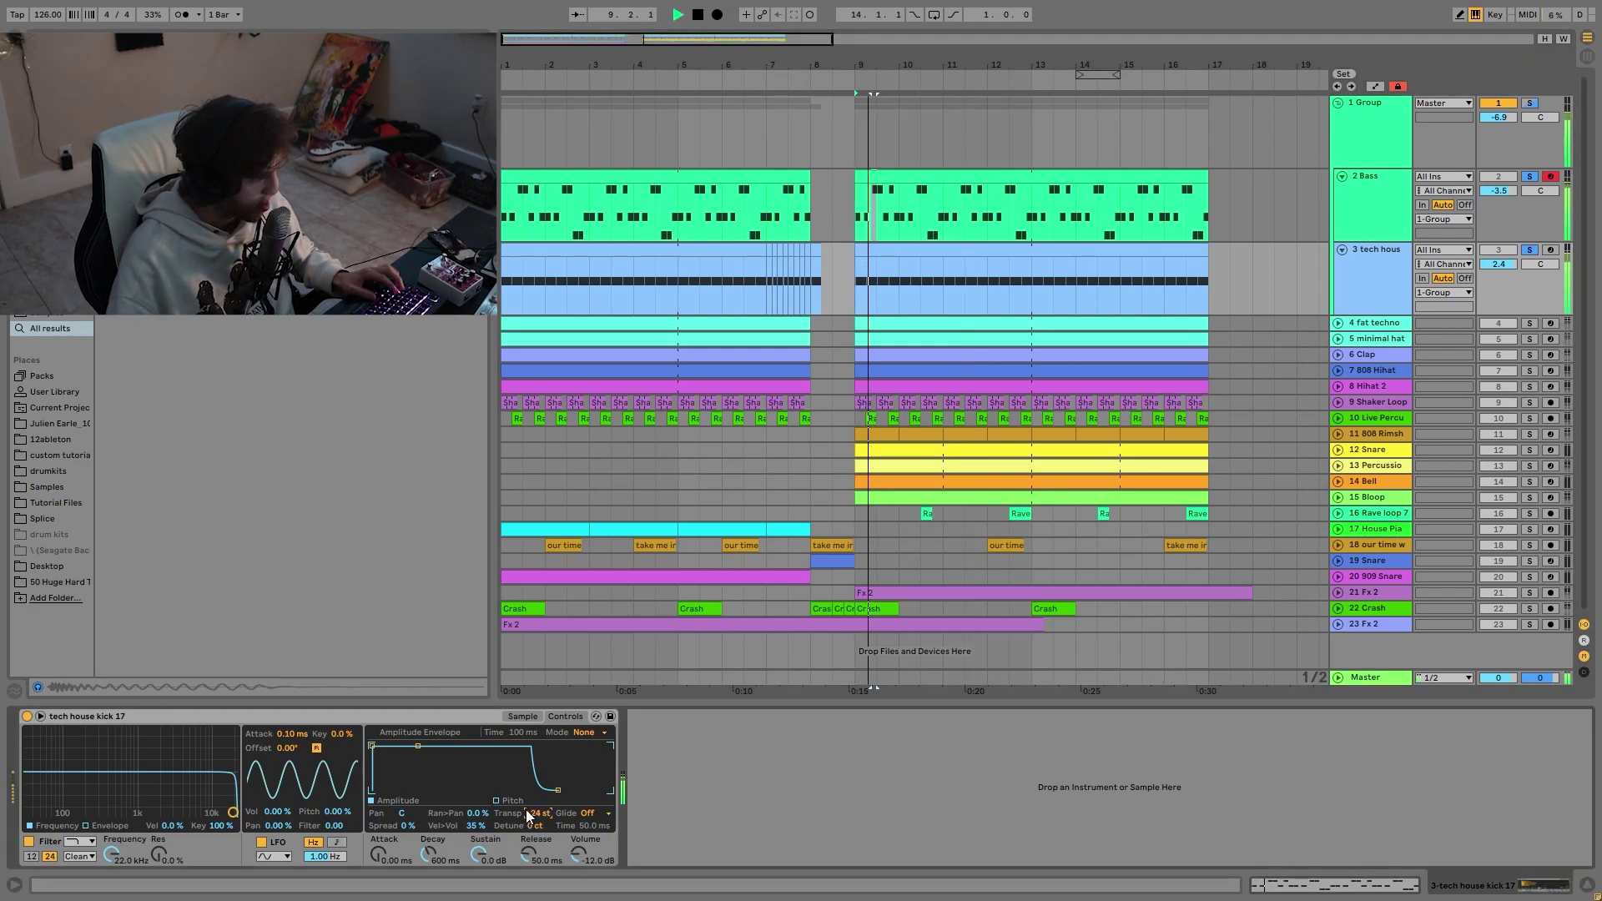
Step: Reset the transpose of the tech house kick 17 sampler to 0 st
{"action": "key", "text": "Up"}
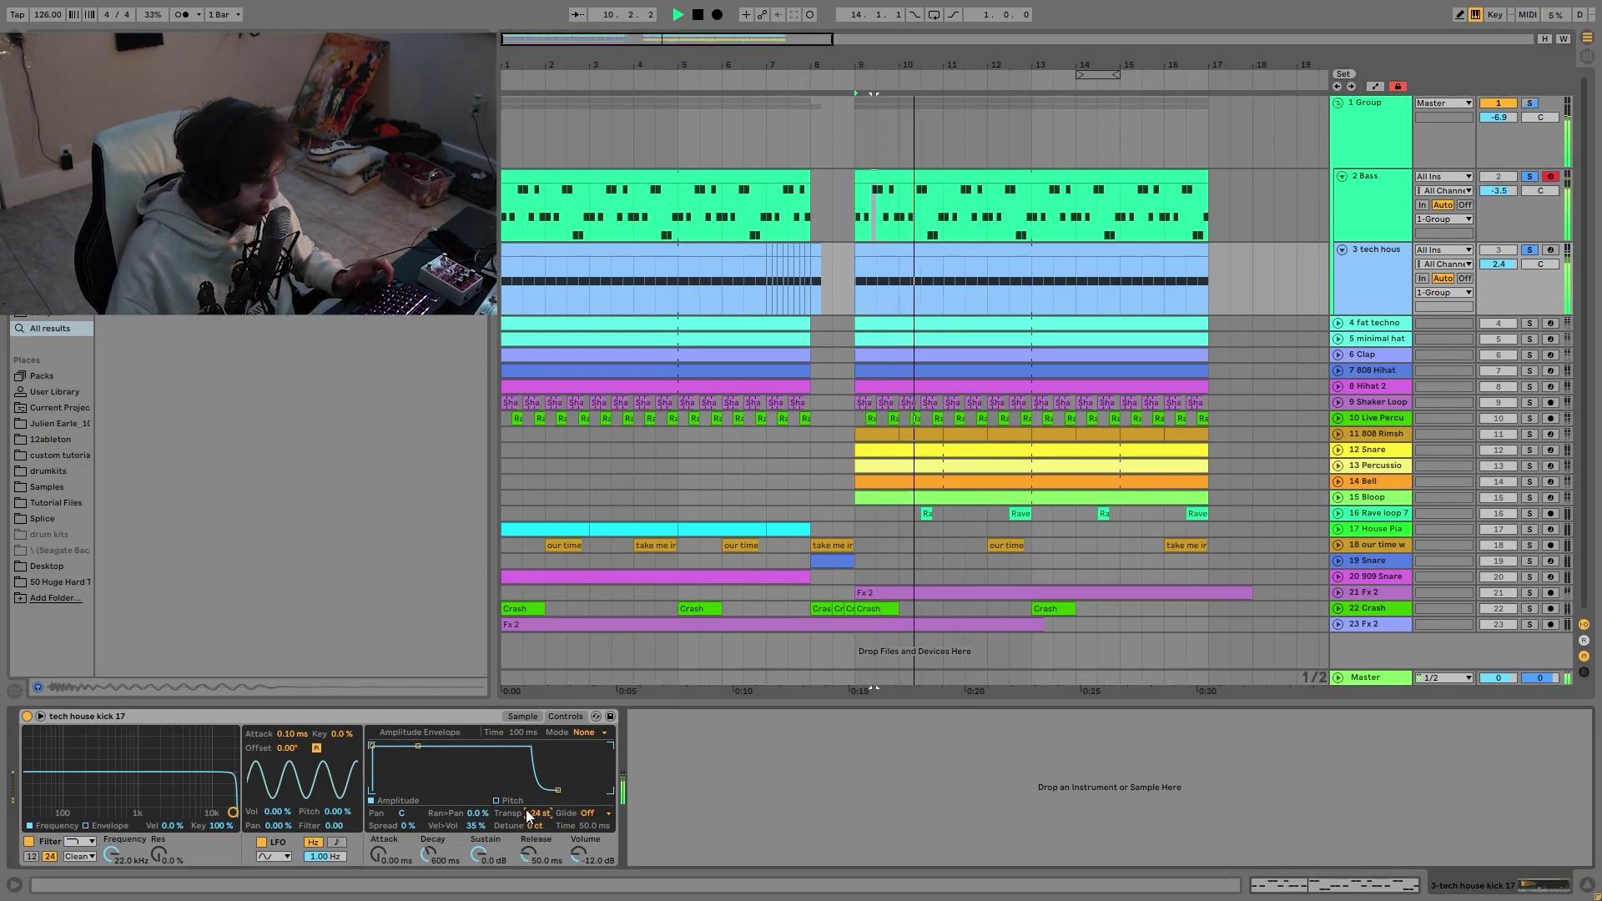
{"action": "key", "text": "Down"}
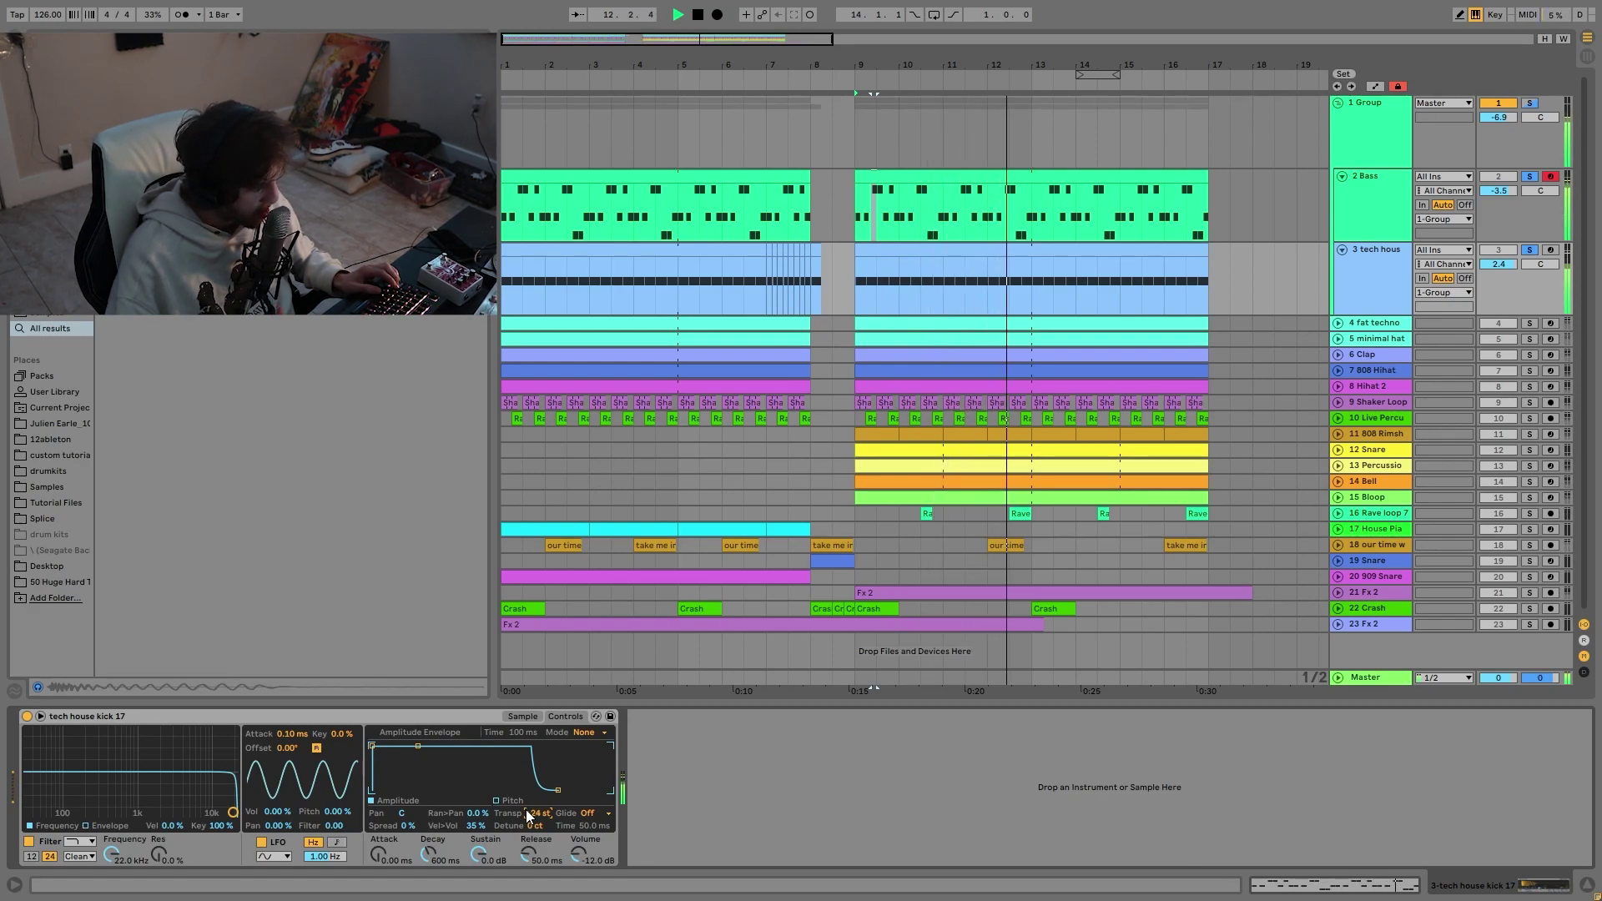
{"action": "type", "text": "0"}
{"action": "key", "text": "Return"}
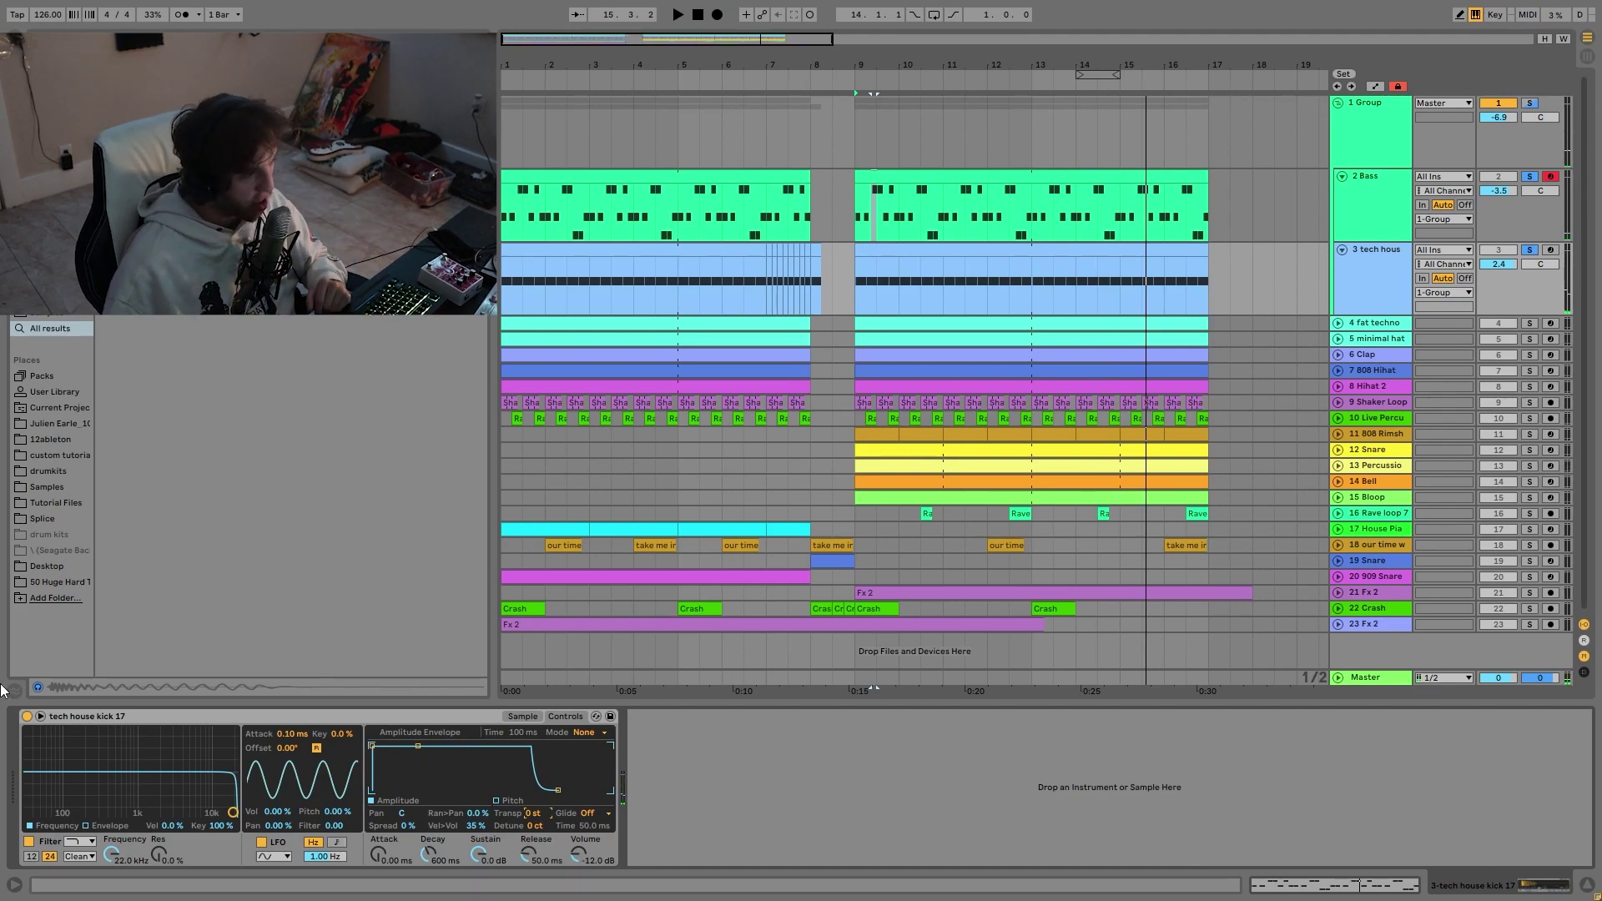
Step: Solo the group holding the bass and kick, show its Auto Filter and play it from bar 2
{"action": "left_click", "coordinate": [1369, 147]}
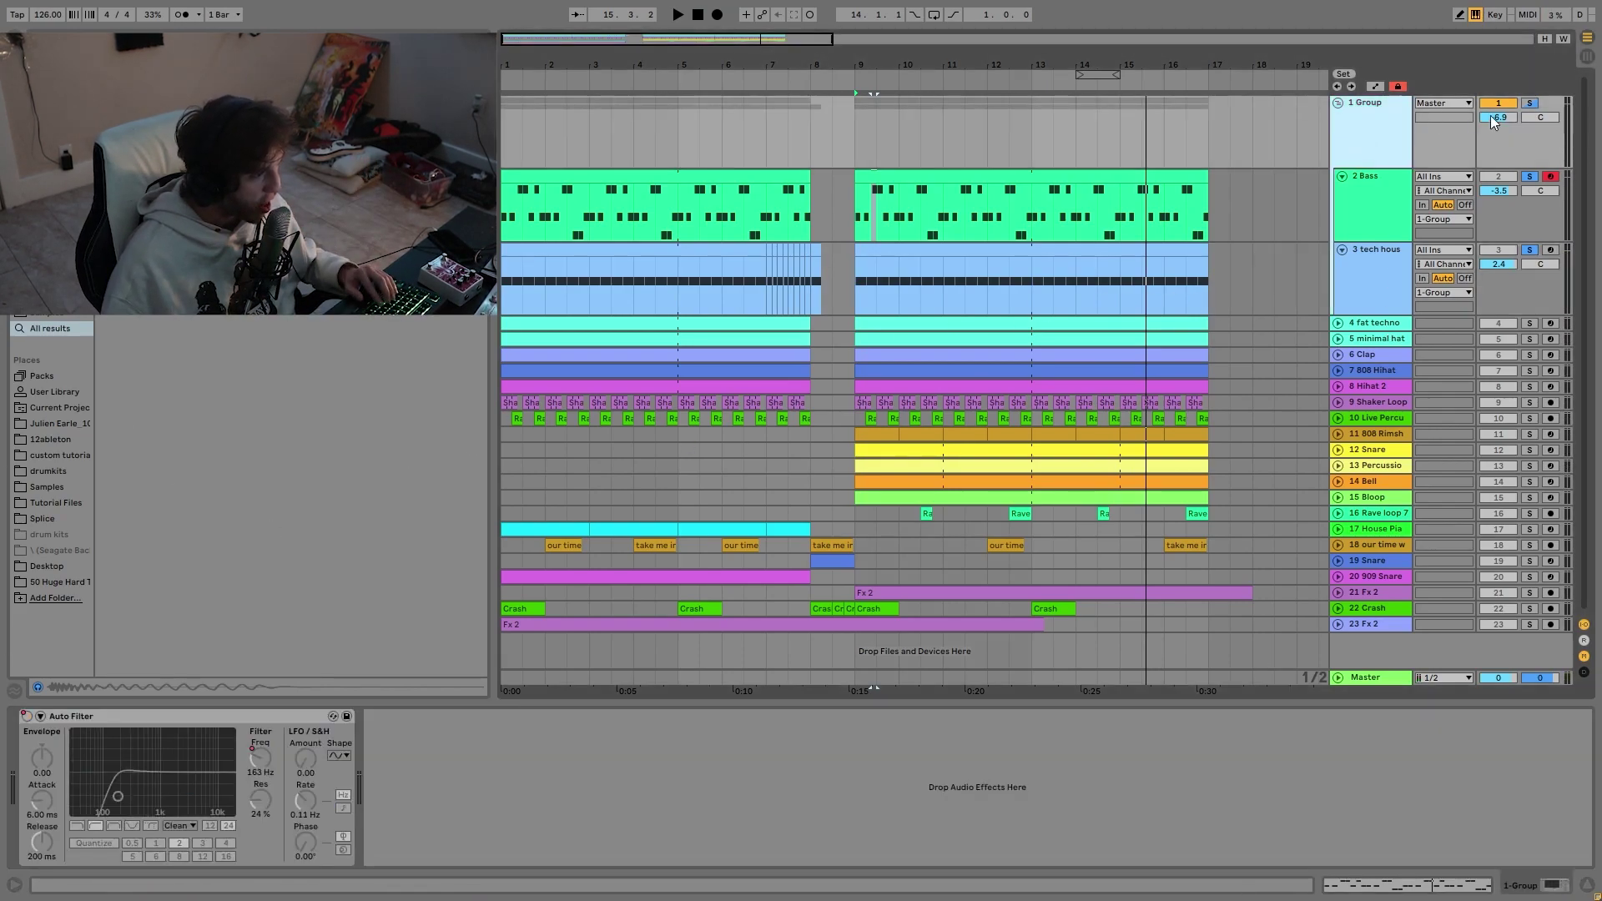
{"action": "left_click", "coordinate": [1530, 103]}
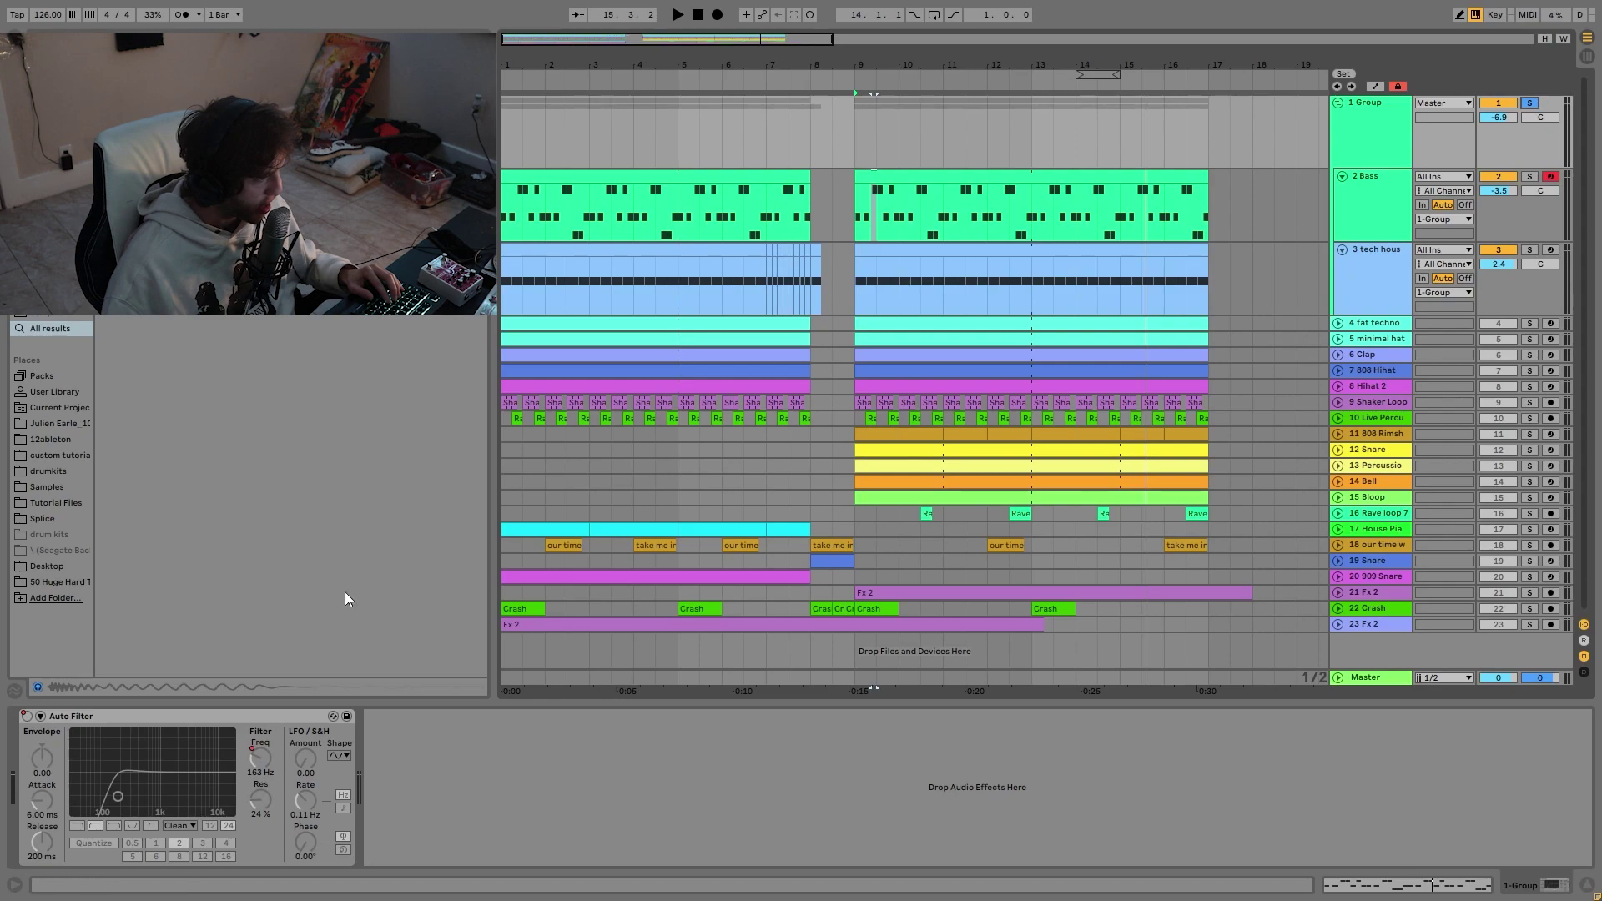
{"action": "left_click", "coordinate": [556, 146]}
{"action": "key", "text": "space"}
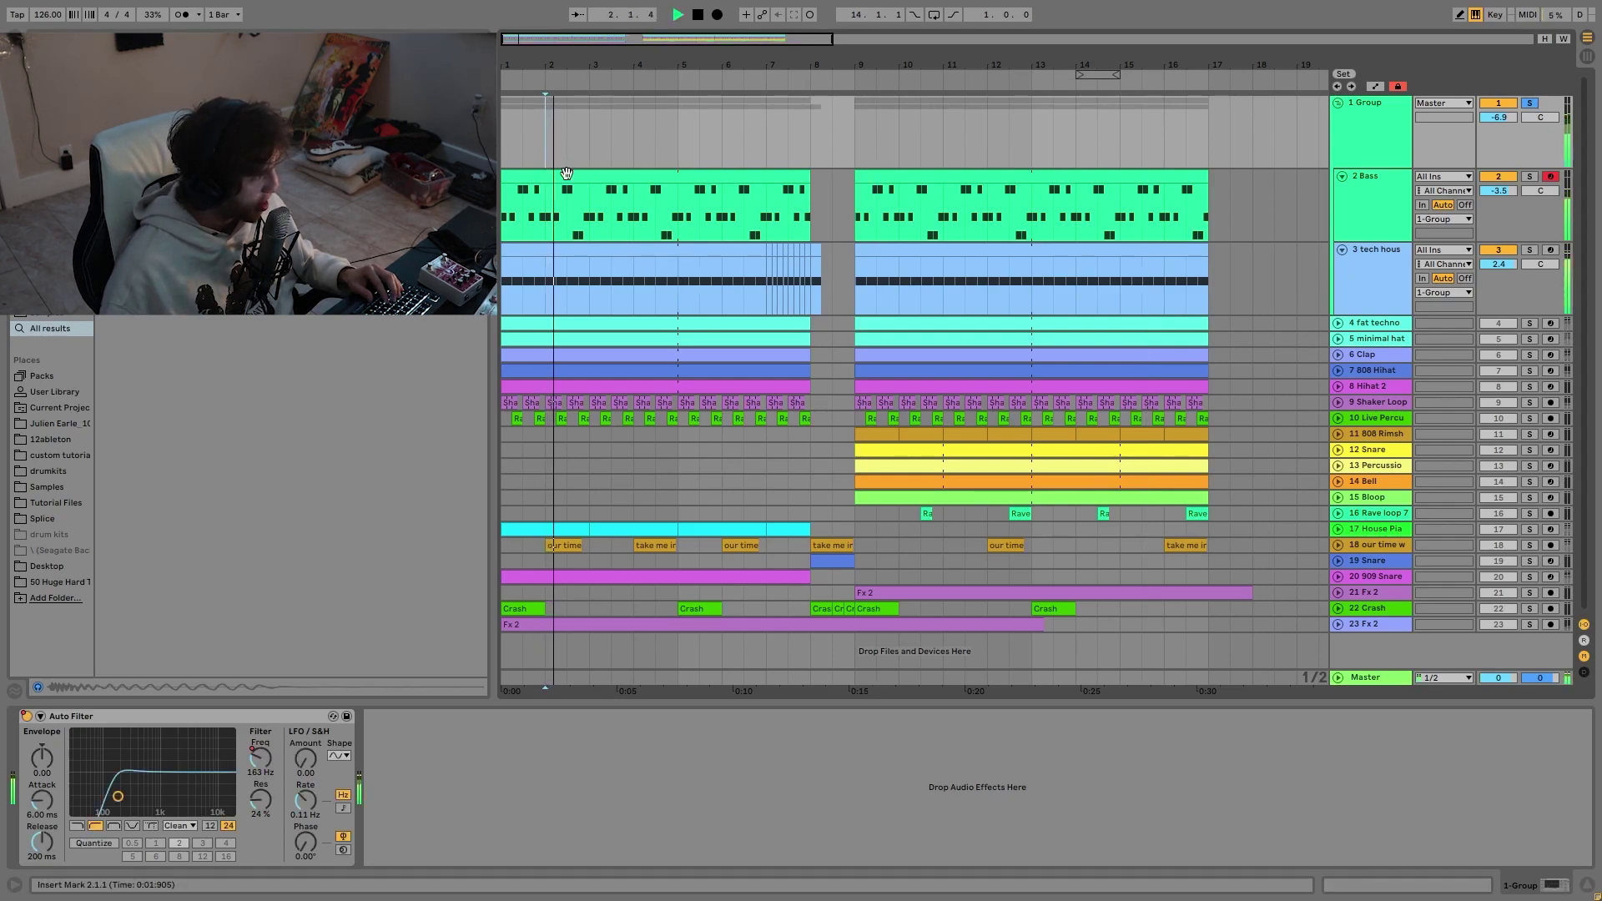
Step: Play the group's filter sweep from bar 7 into the break, first soloed and again with all tracks
{"action": "left_click", "coordinate": [766, 163]}
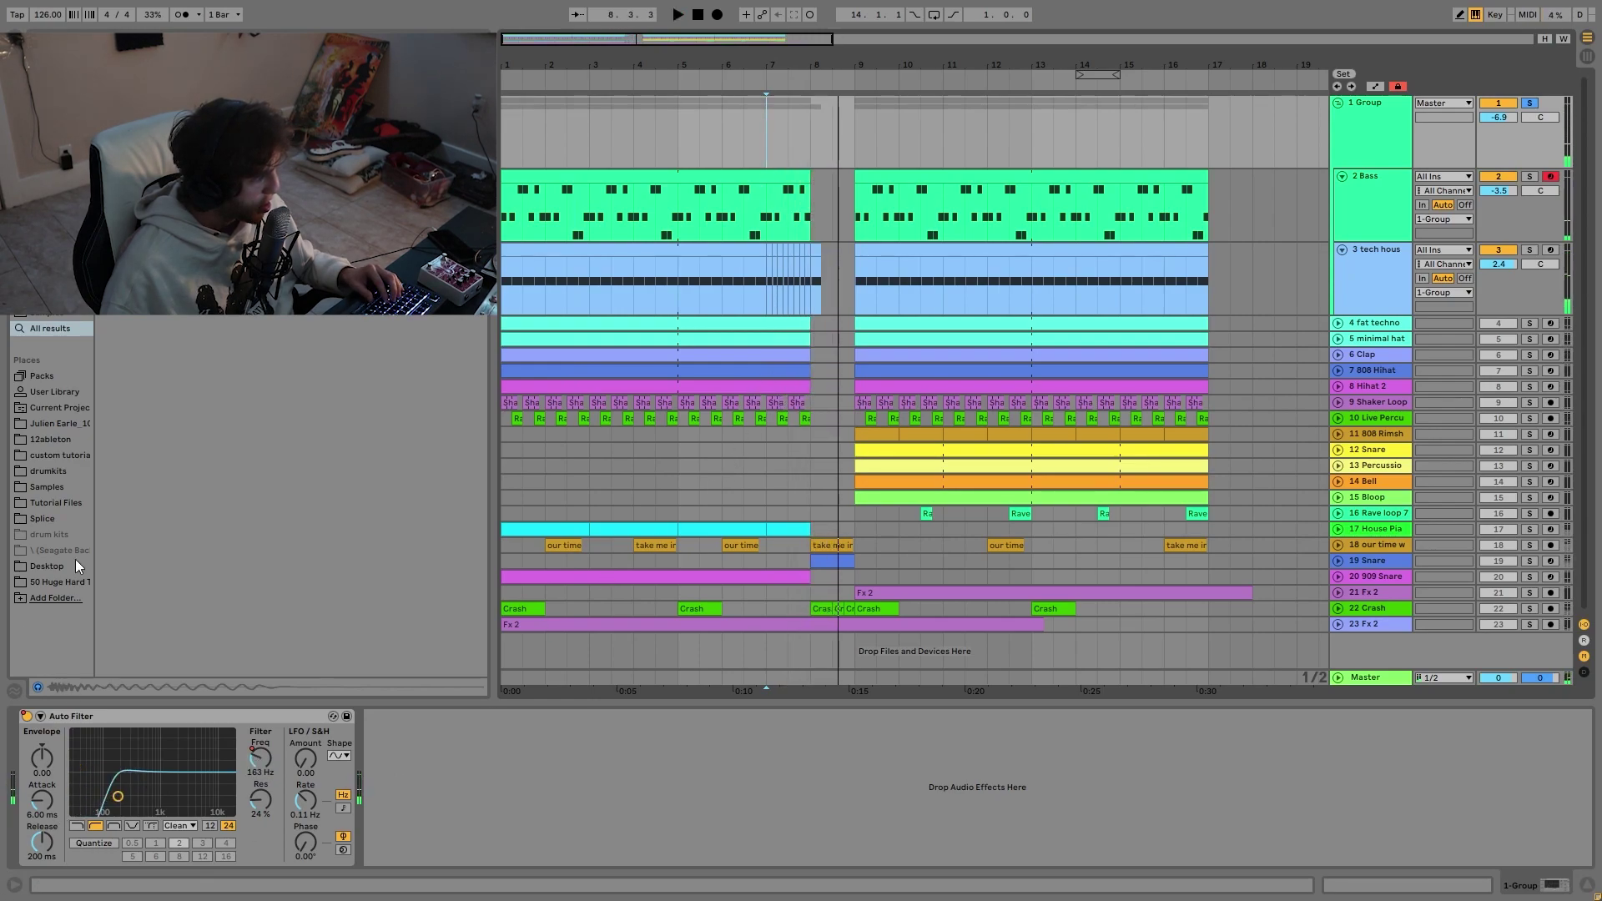
{"action": "key", "text": "space"}
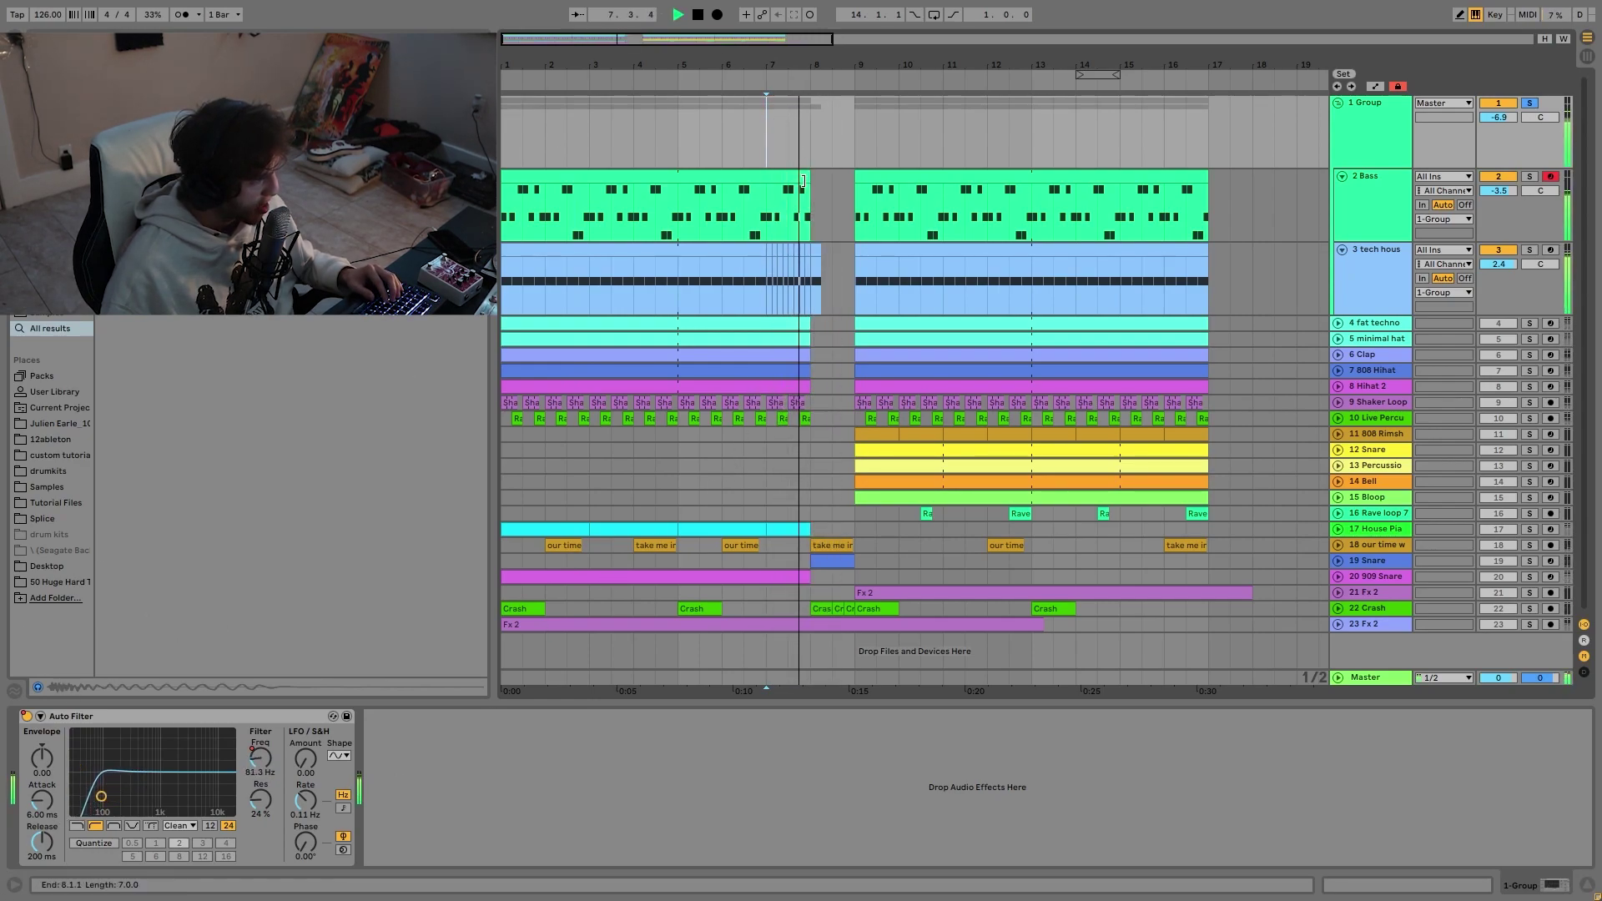
{"action": "key", "text": "space"}
{"action": "key", "text": "space"}
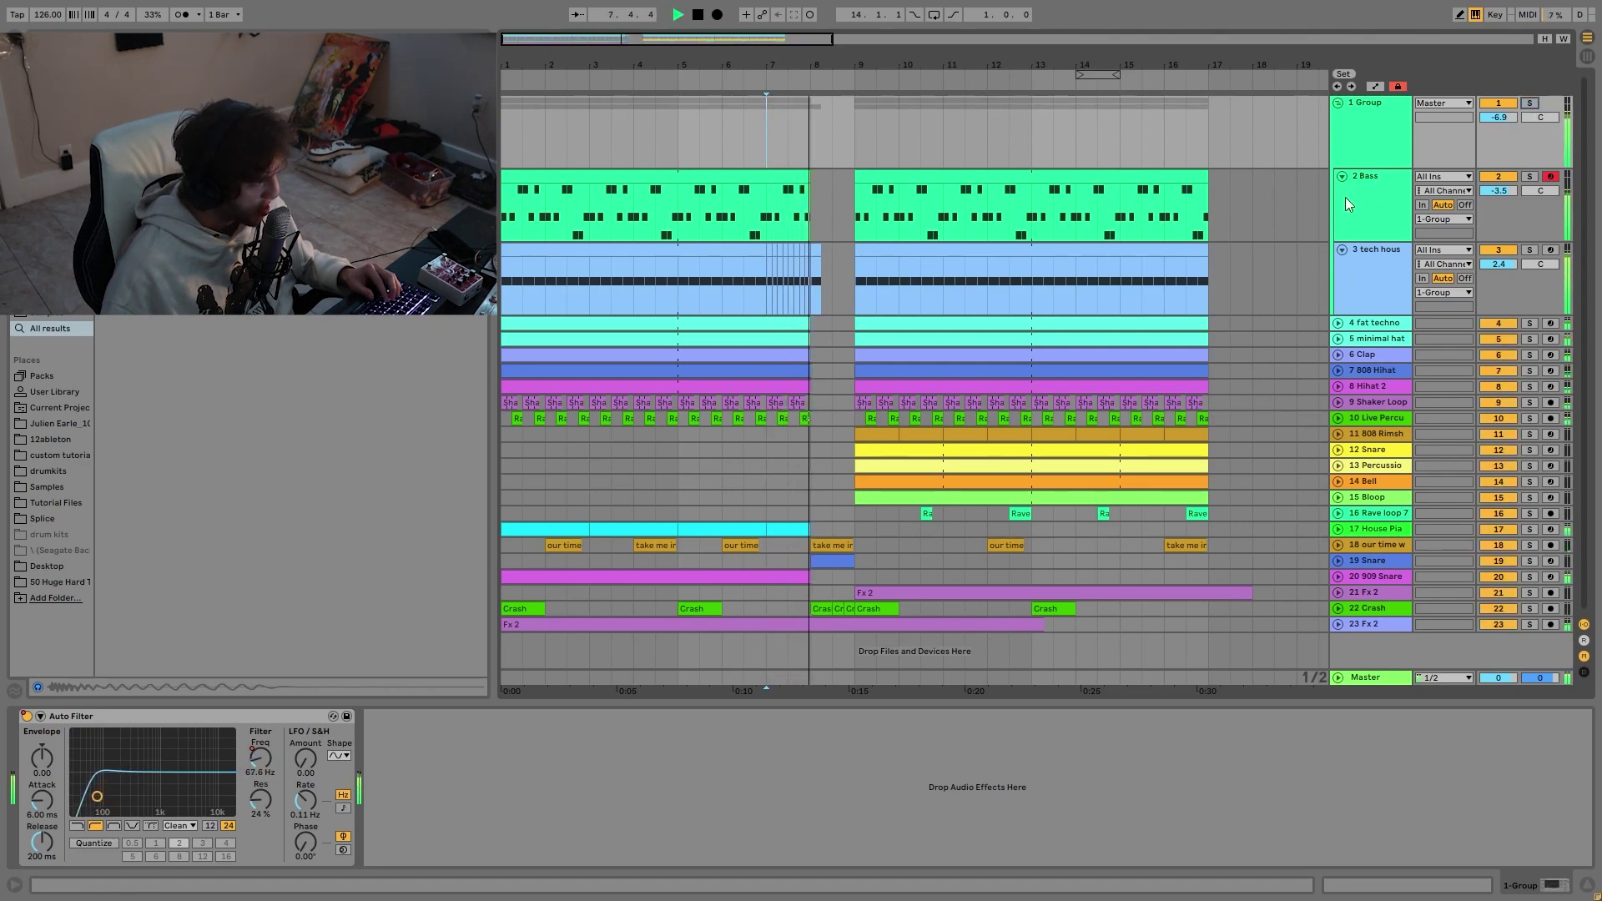
{"action": "key", "text": "space"}
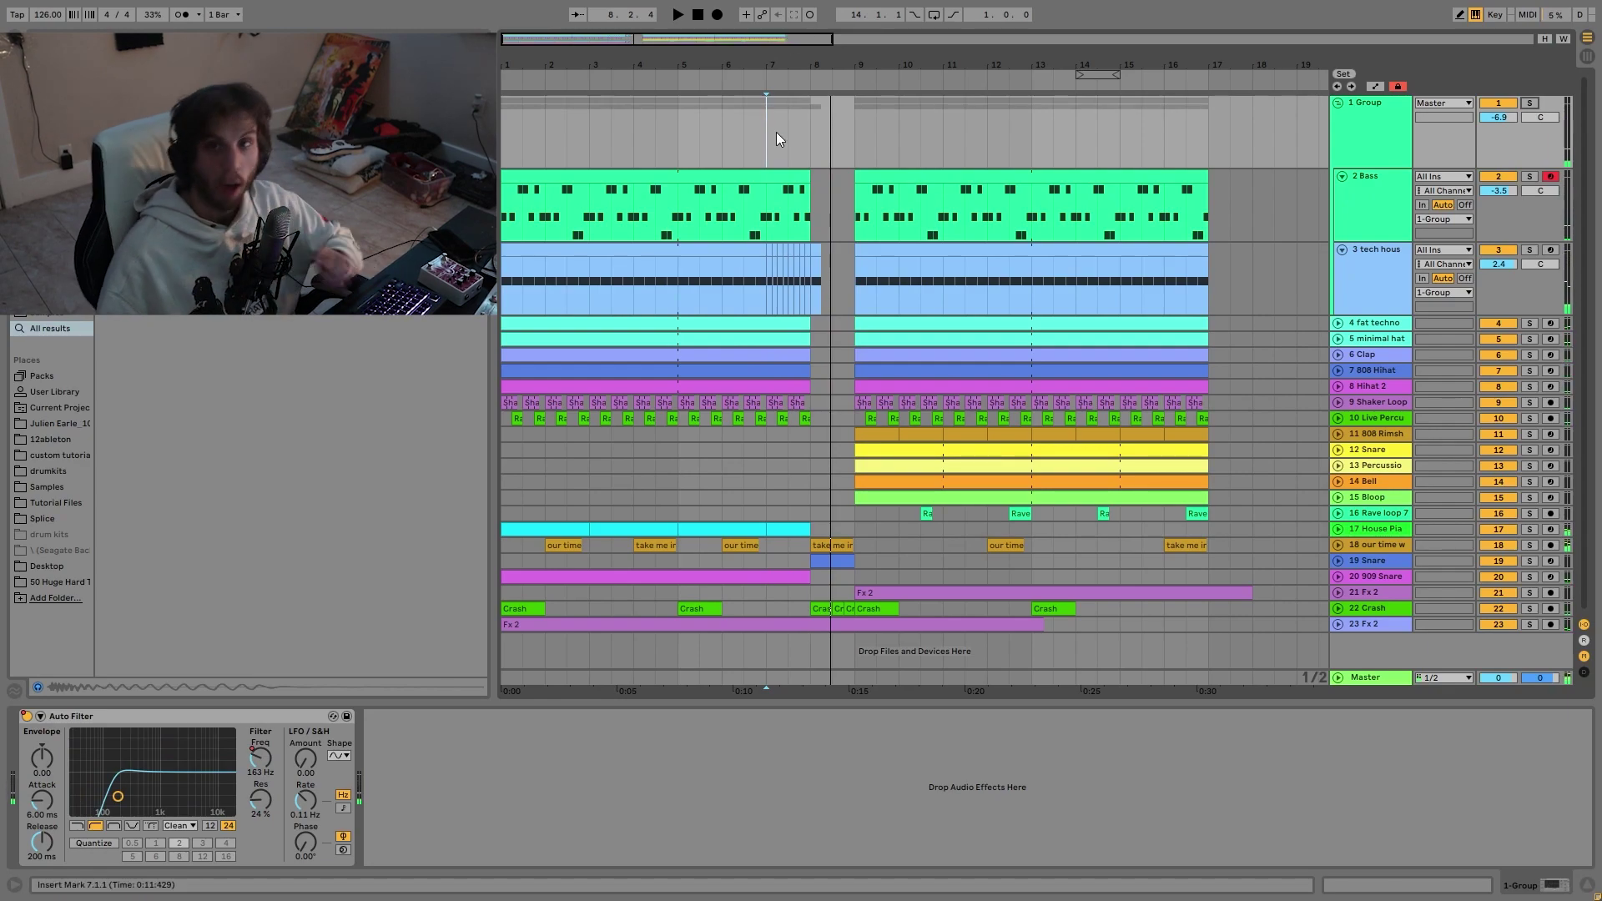
Step: Show the Bass track's devices and play the full arrangement from the break at bar 8 into the drop
{"action": "left_click", "coordinate": [802, 282]}
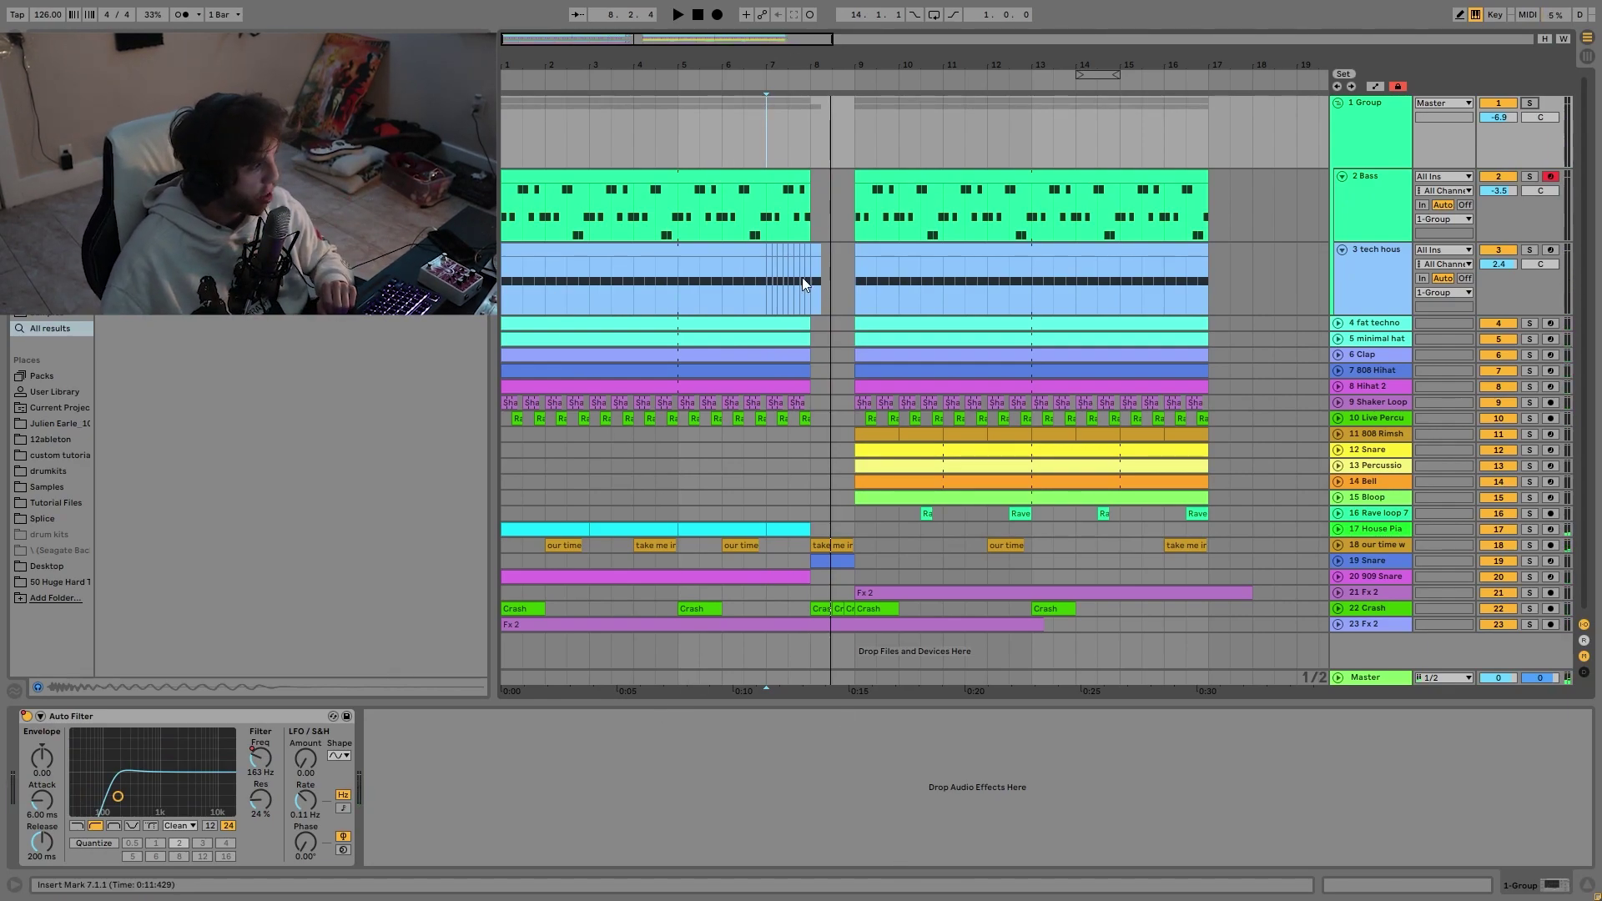
{"action": "left_click", "coordinate": [819, 207]}
{"action": "key", "text": "space"}
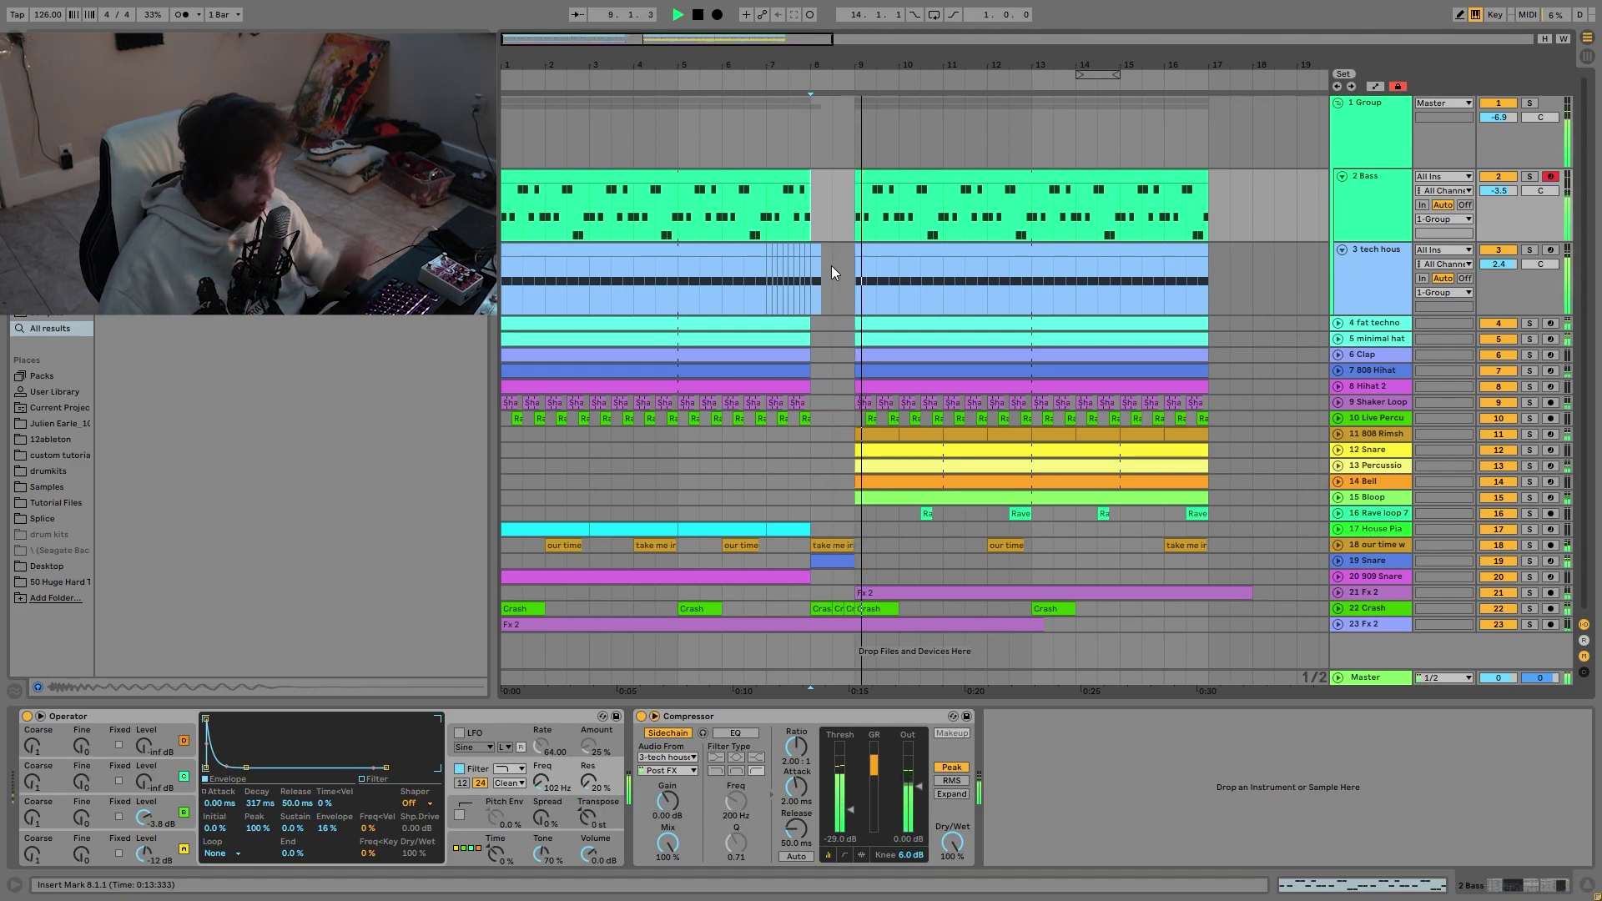
{"action": "key", "text": "space"}
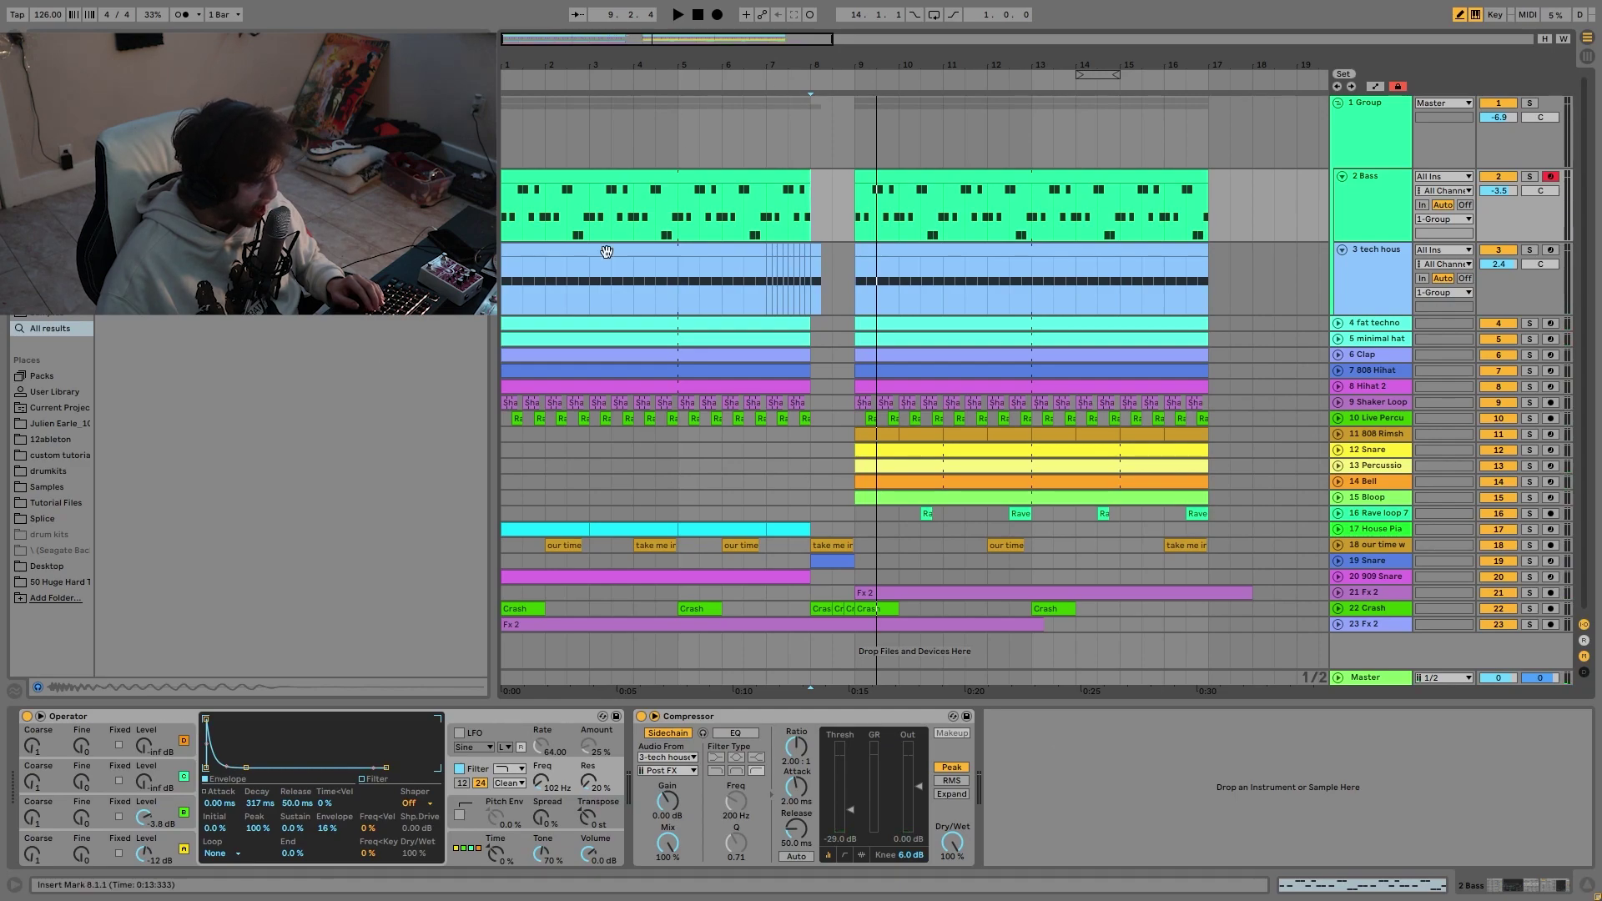
{"action": "key", "text": "space"}
Step: Show the group's Auto Filter during the drop and again while playing from the middle of bar 5
{"action": "left_click", "coordinate": [1383, 118]}
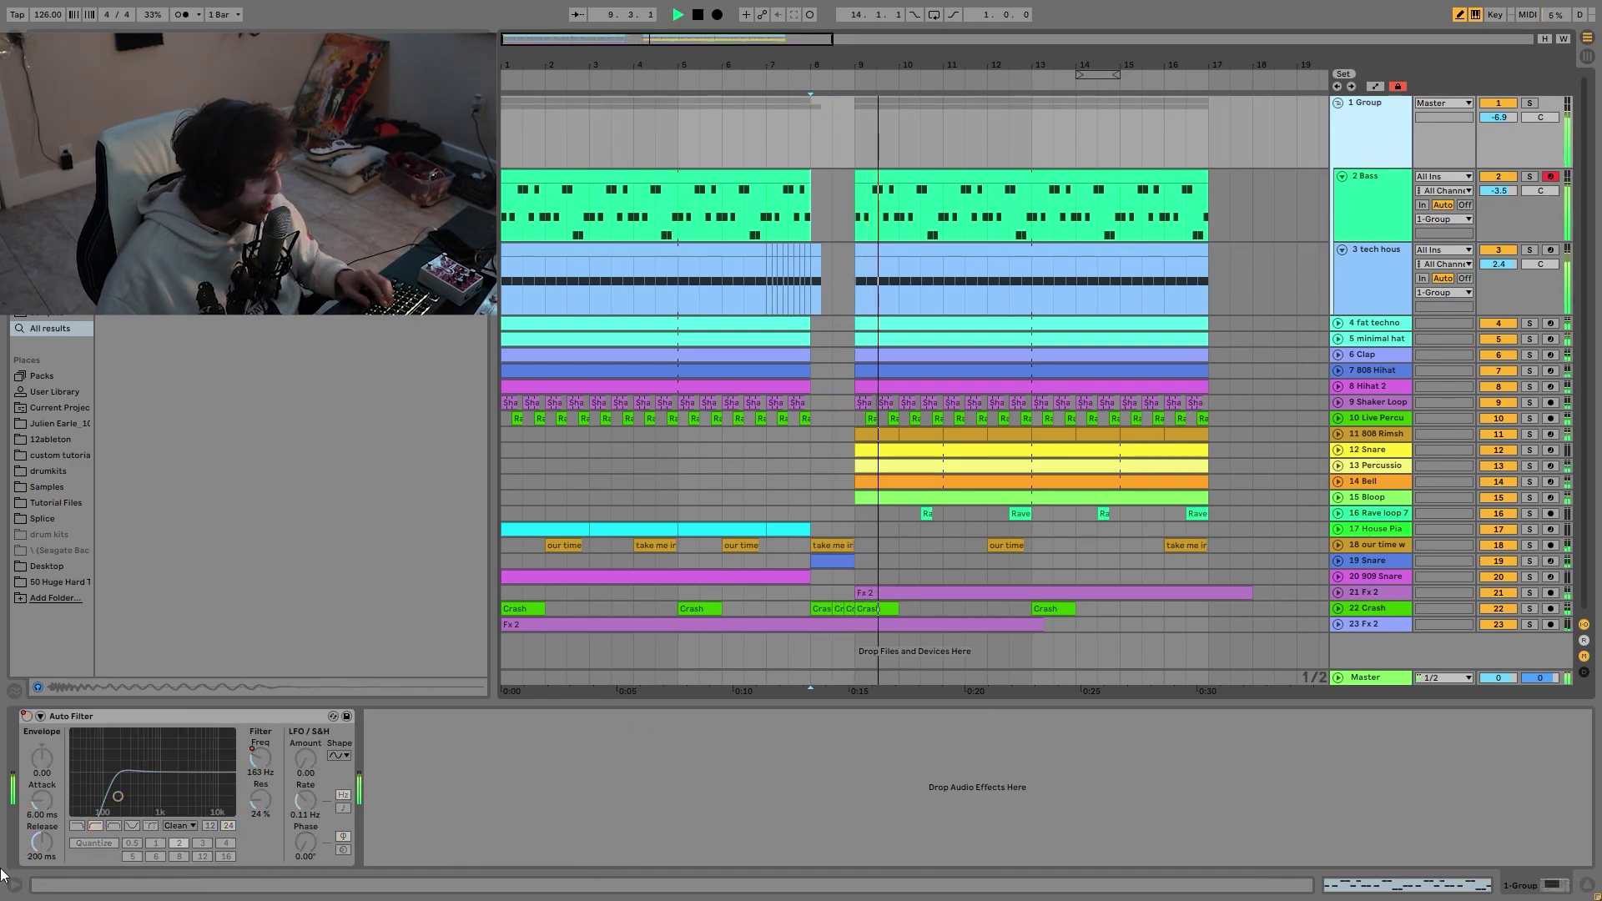
{"action": "key", "text": "space"}
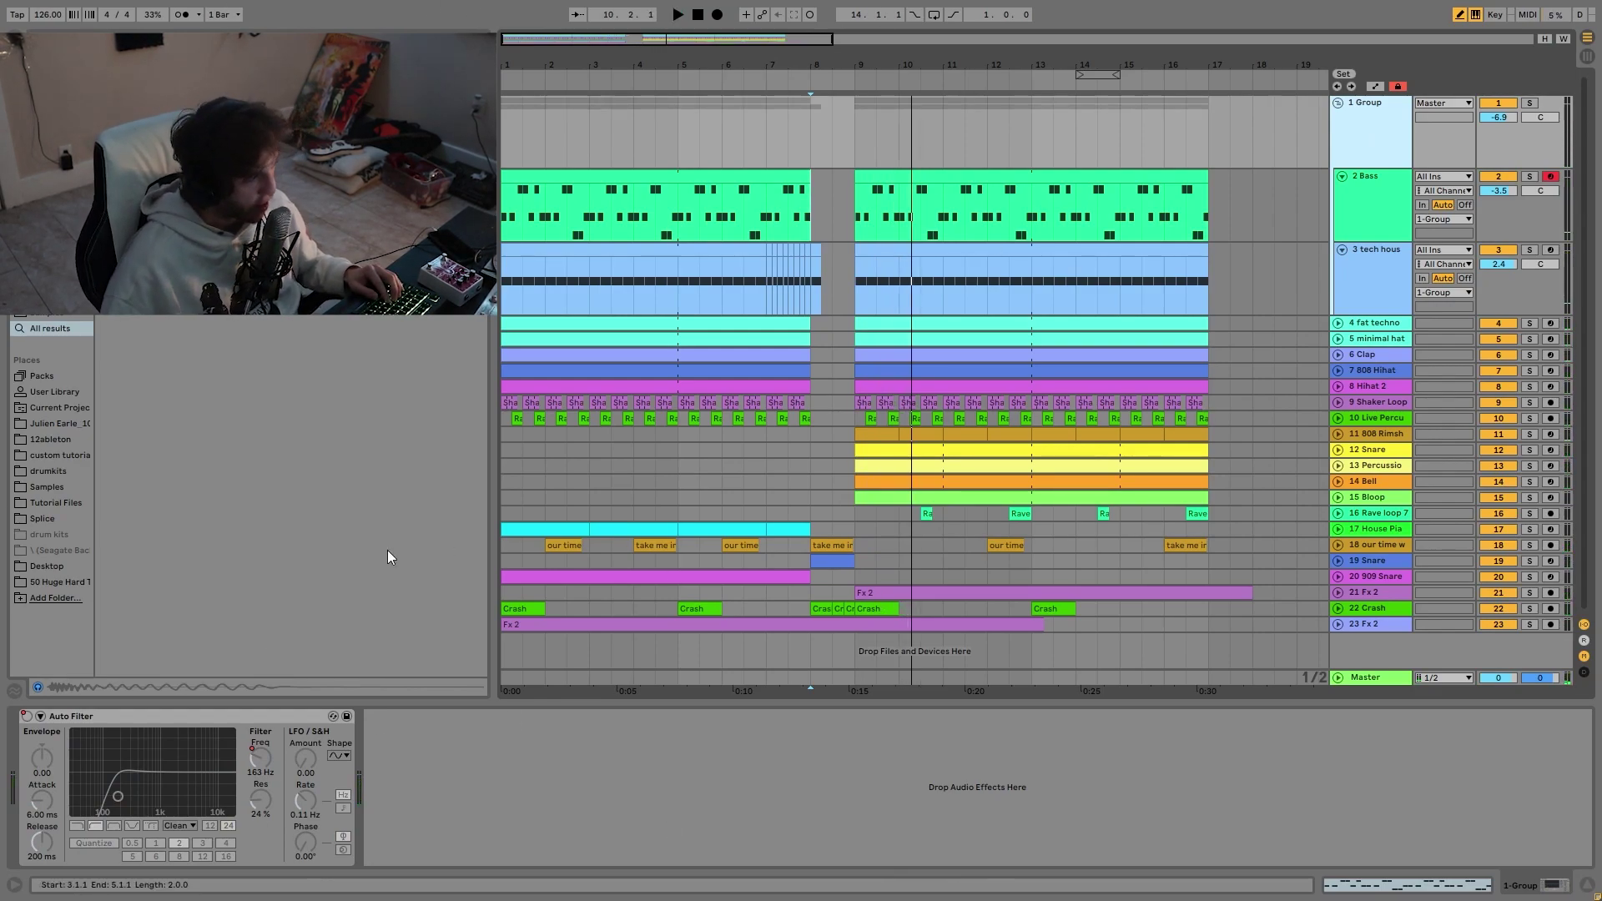
{"action": "left_click", "coordinate": [701, 146]}
{"action": "key", "text": "space"}
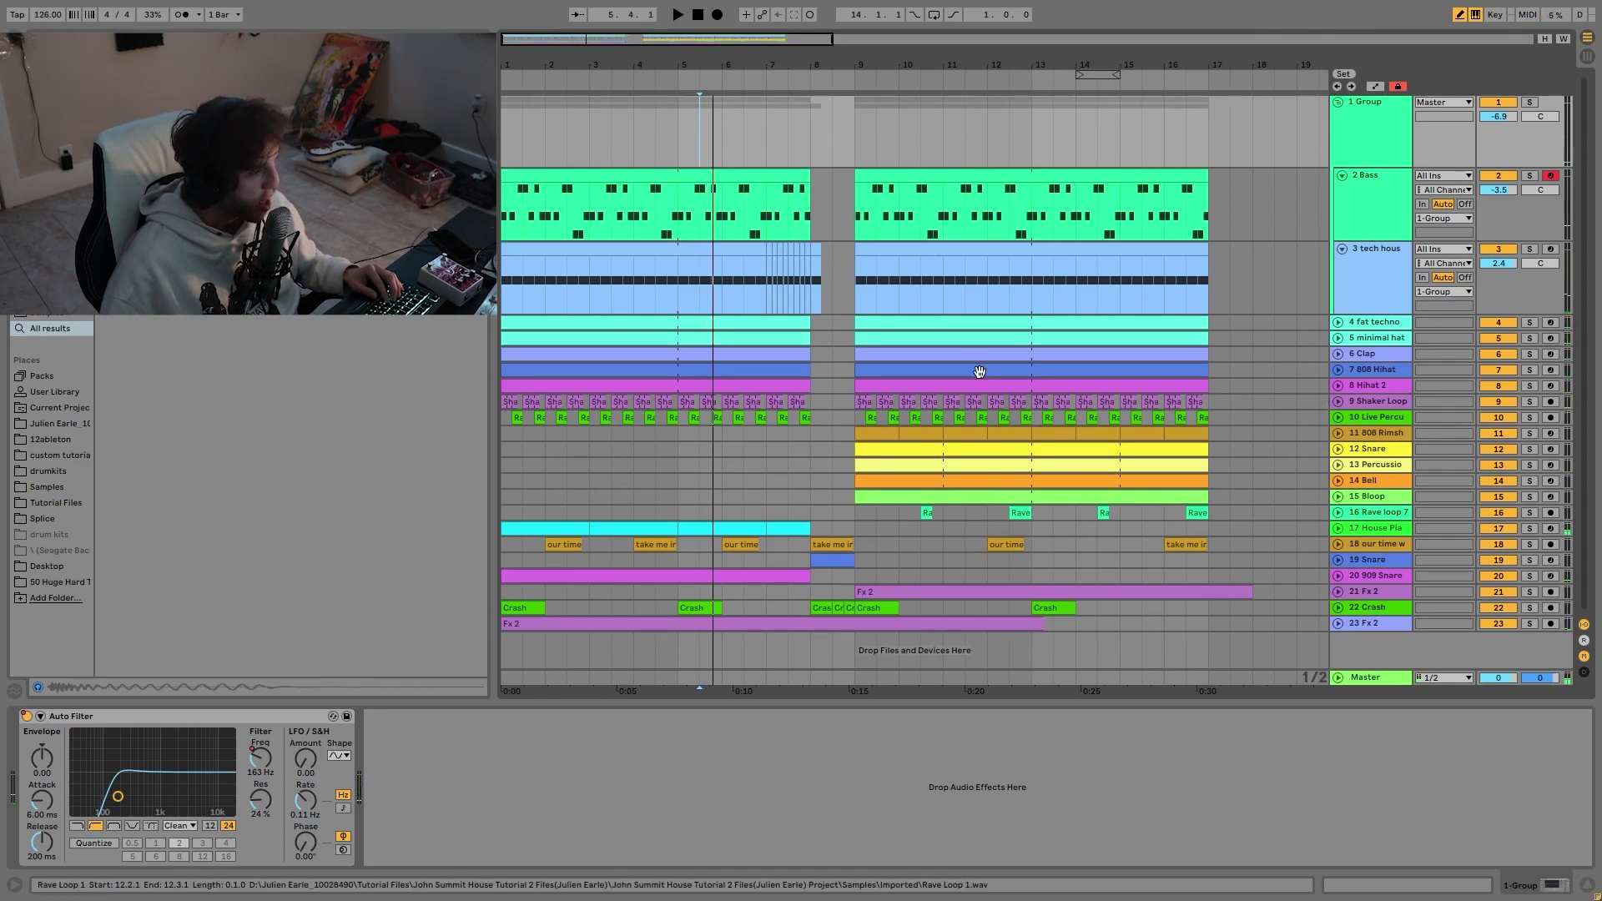
Step: Unfold the fat techno hat and minimal hat tracks and play each one soloed from bar 9 onward
{"action": "left_click", "coordinate": [950, 326]}
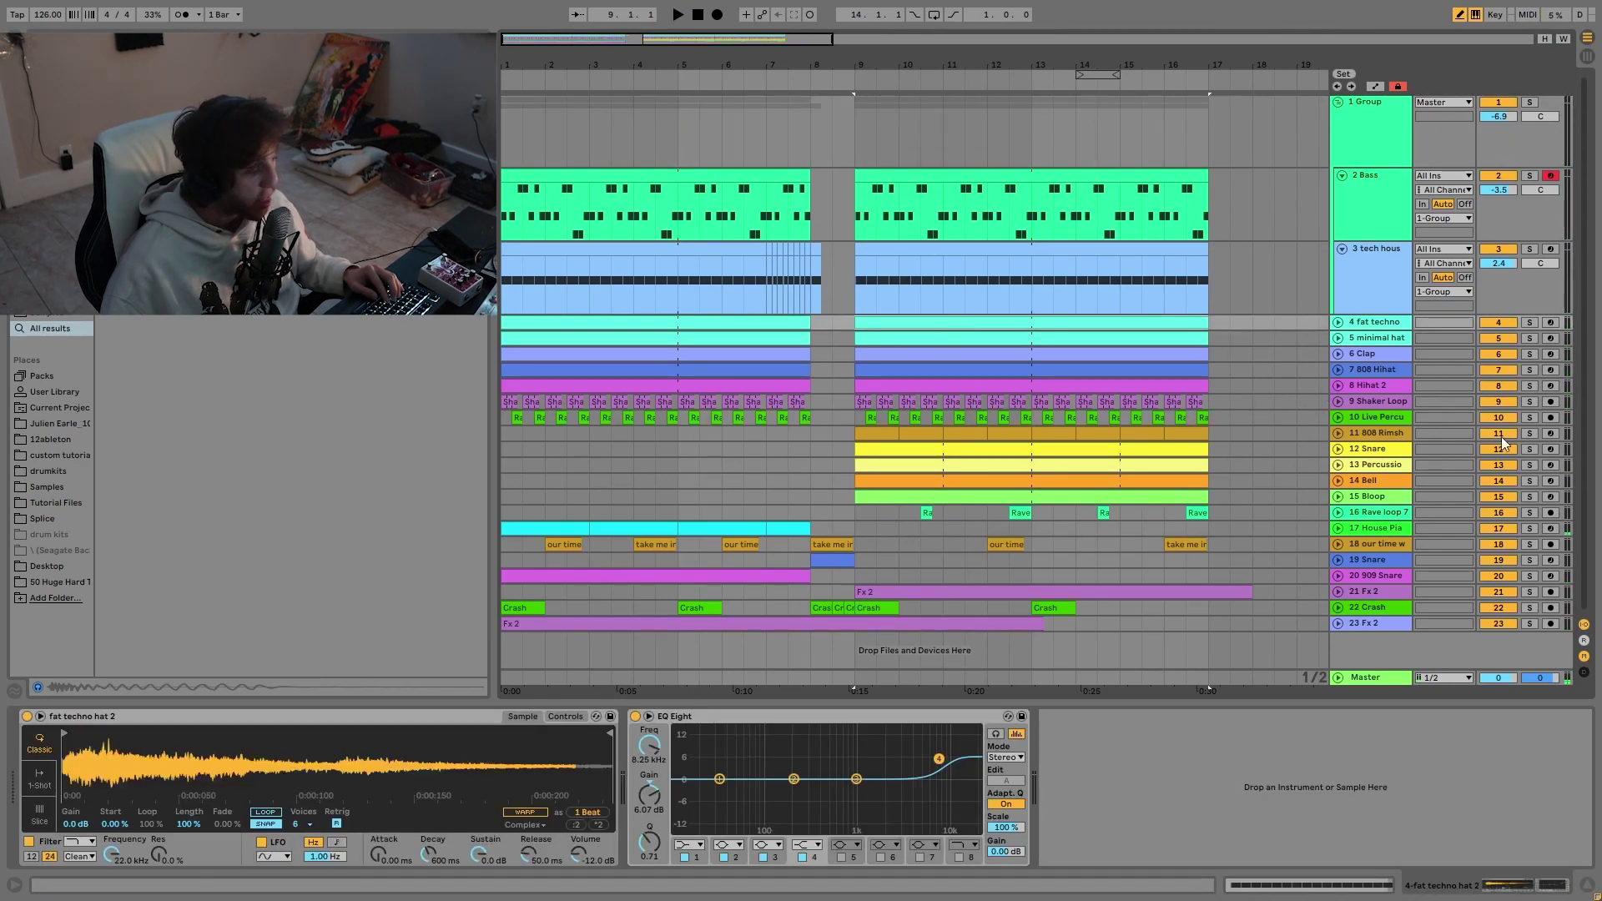
{"action": "left_click", "coordinate": [1338, 338]}
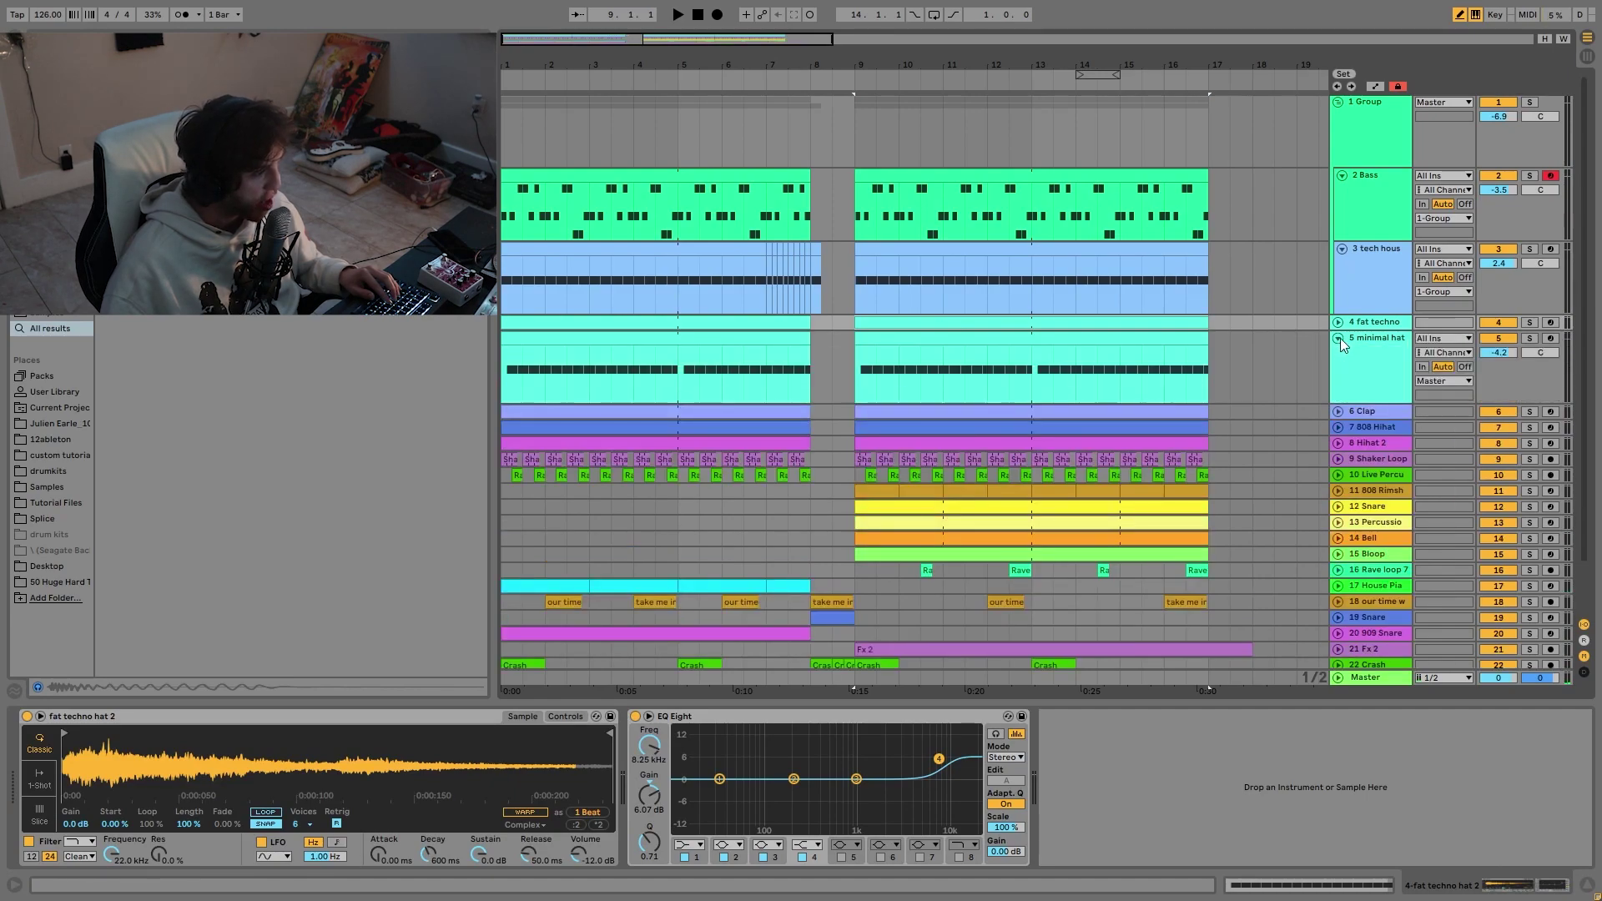
{"action": "left_click", "coordinate": [1338, 322]}
{"action": "left_click", "coordinate": [1528, 323]}
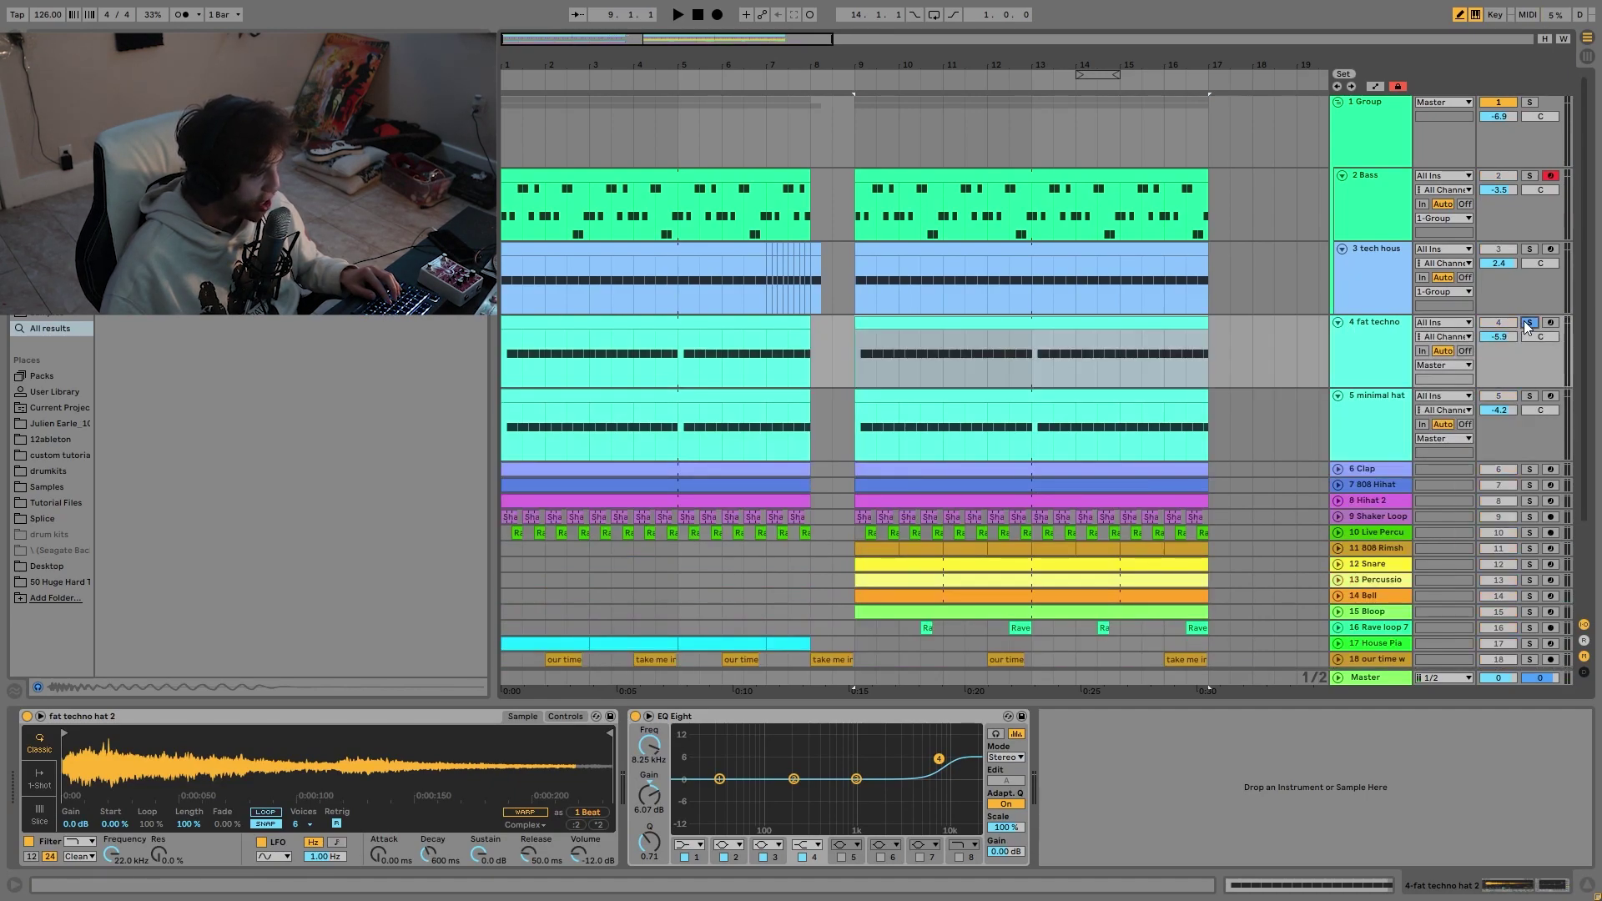
{"action": "key", "text": "space"}
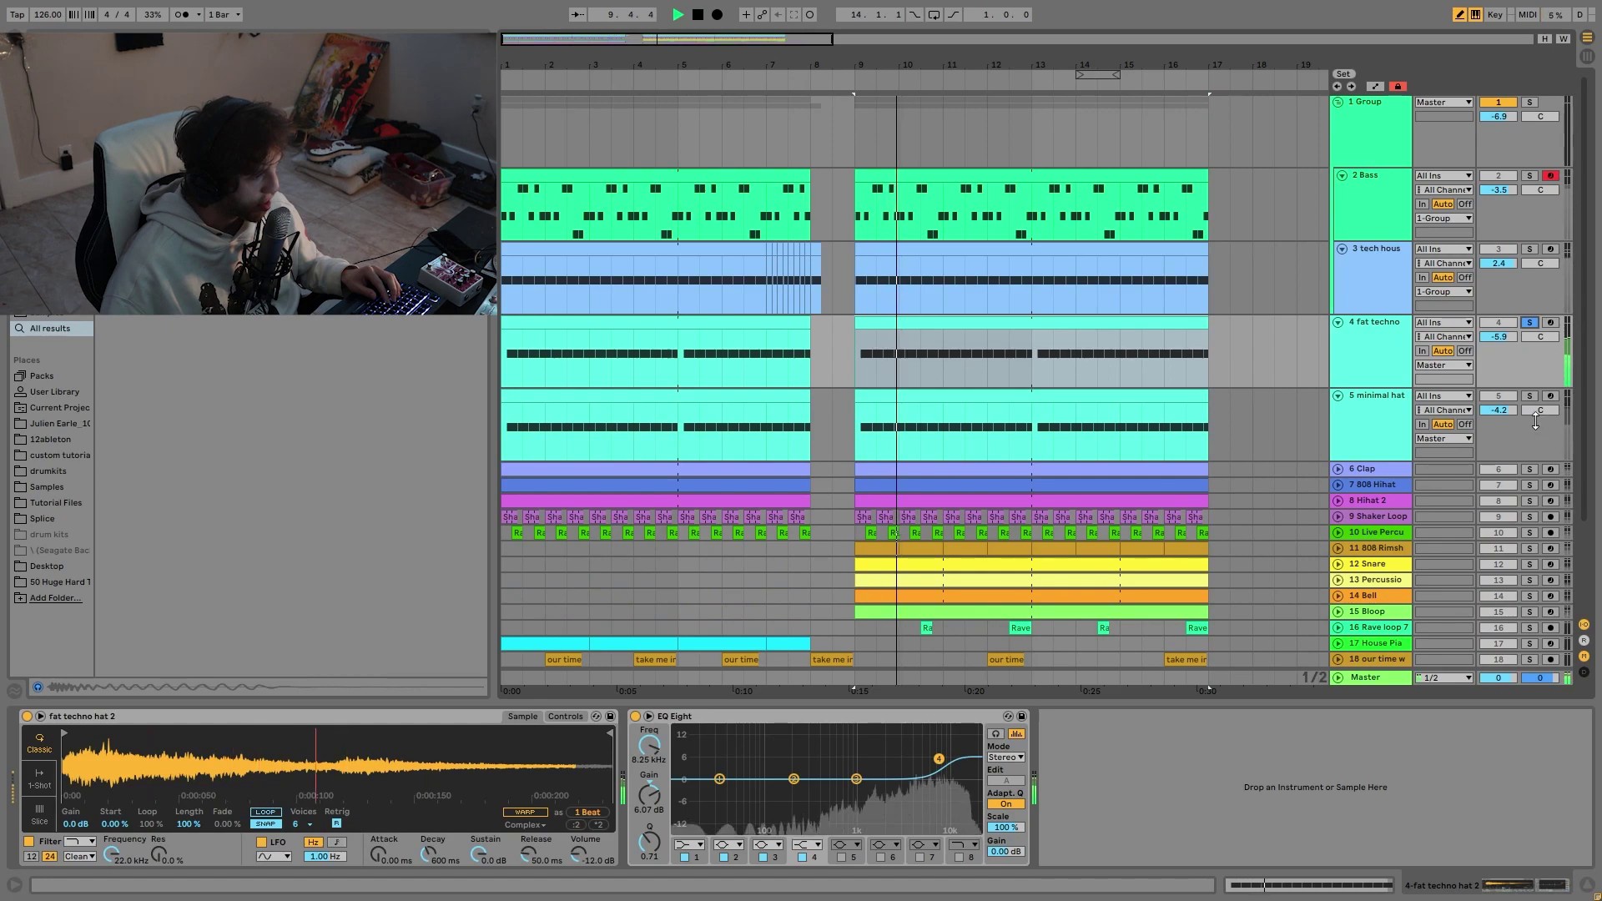
{"action": "left_click", "coordinate": [1529, 397]}
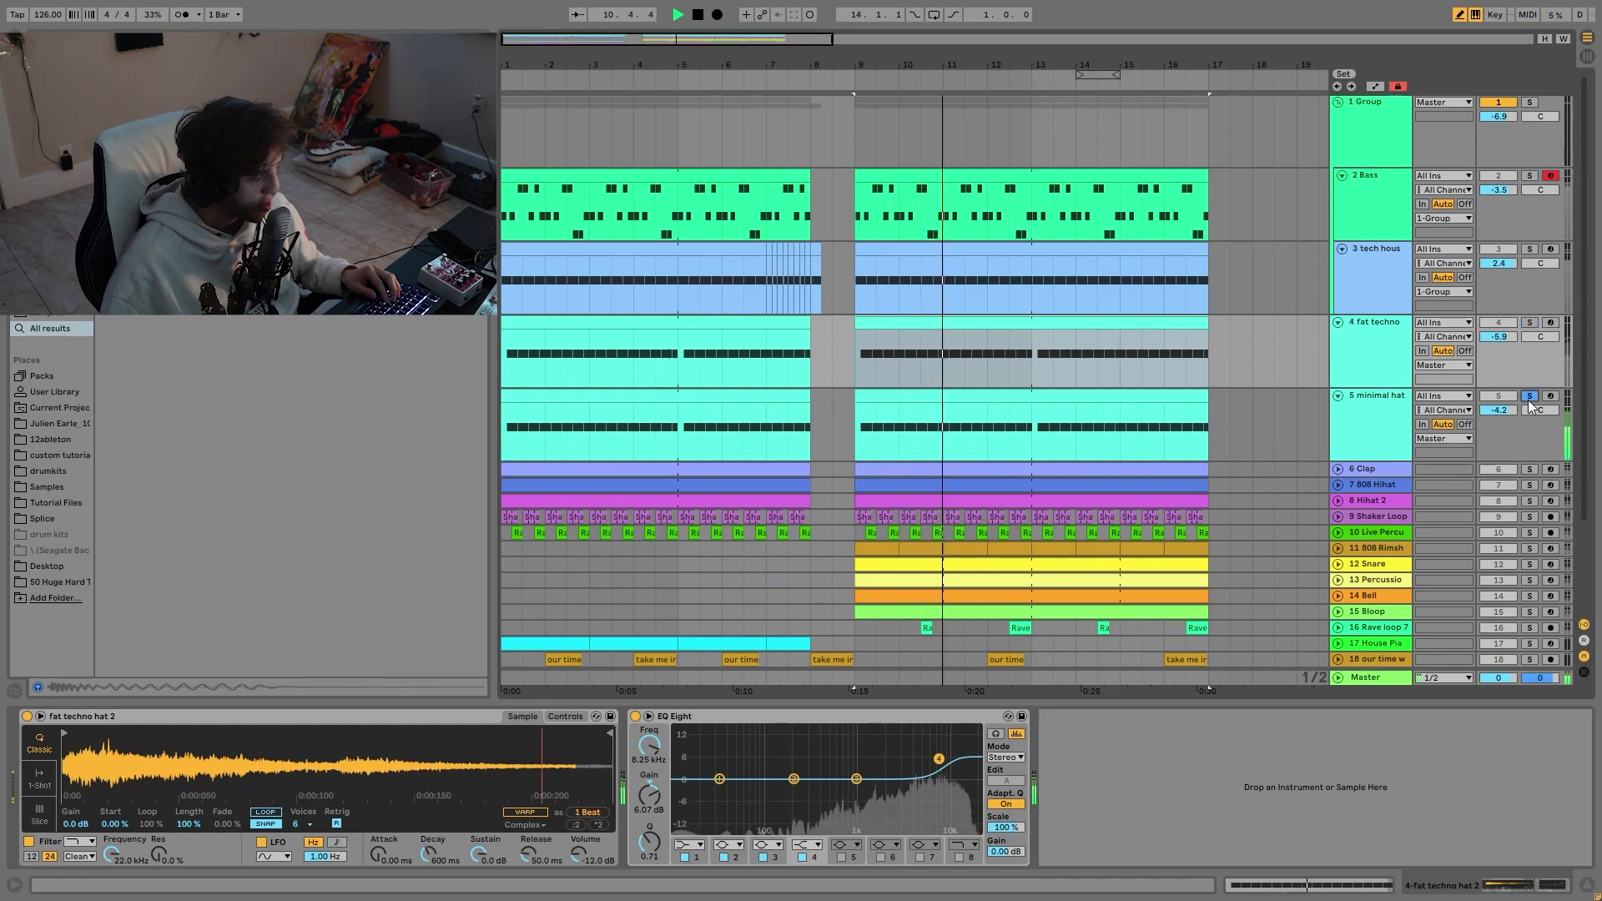
{"action": "key", "text": "space"}
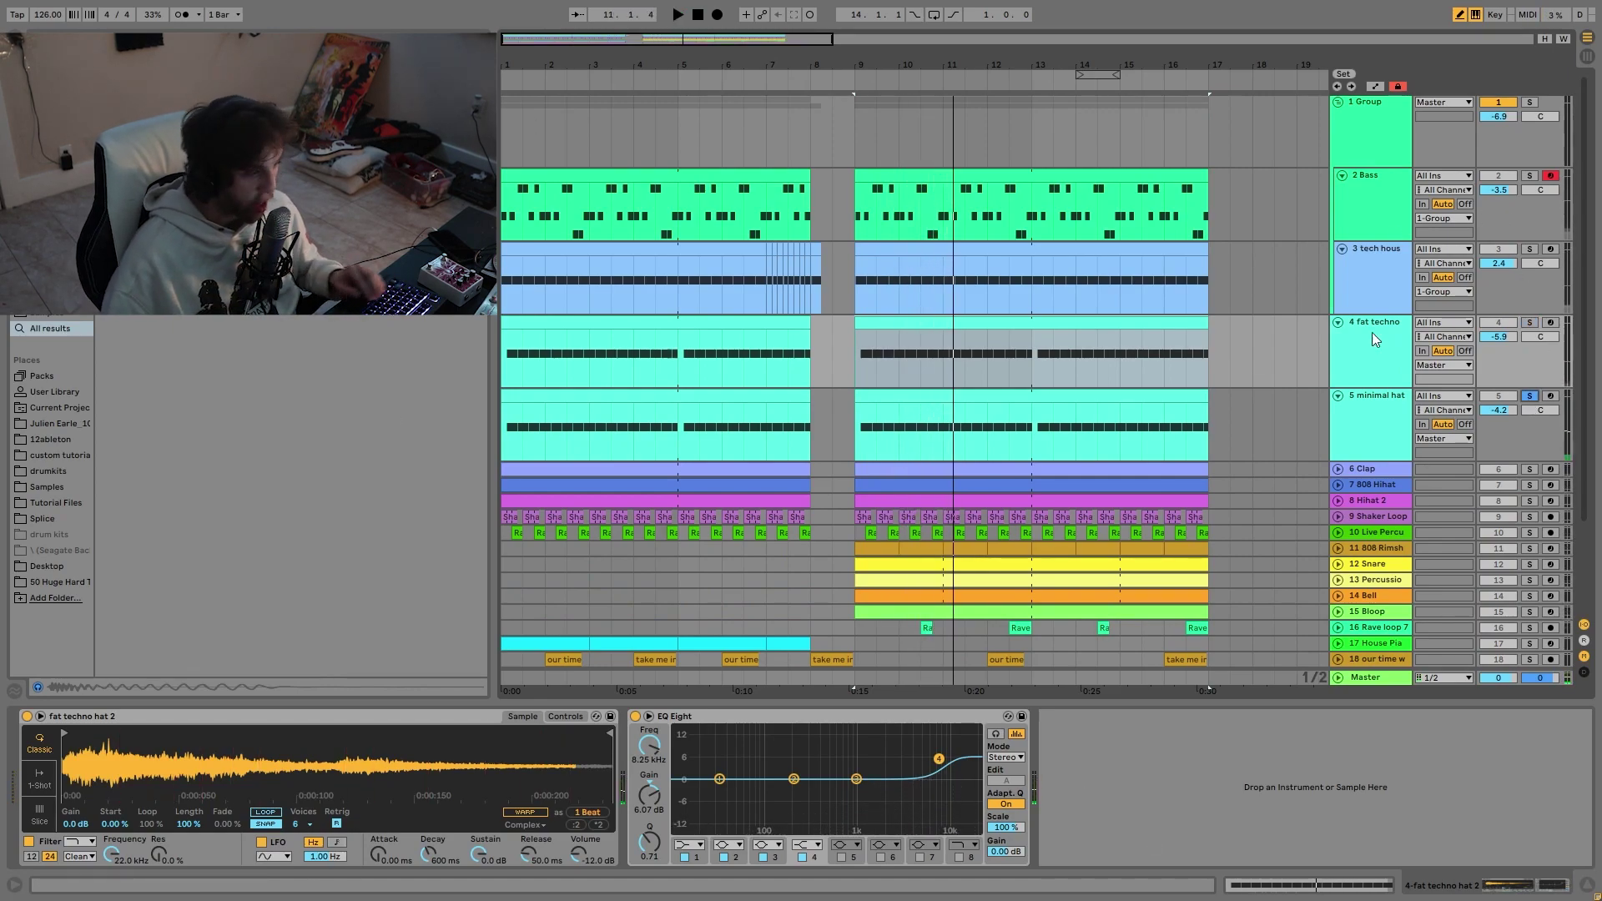
Step: Set the minimal hat sampler's filter to a high-pass at 367 Hz with 15% resonance and play the track
{"action": "left_click", "coordinate": [1358, 444]}
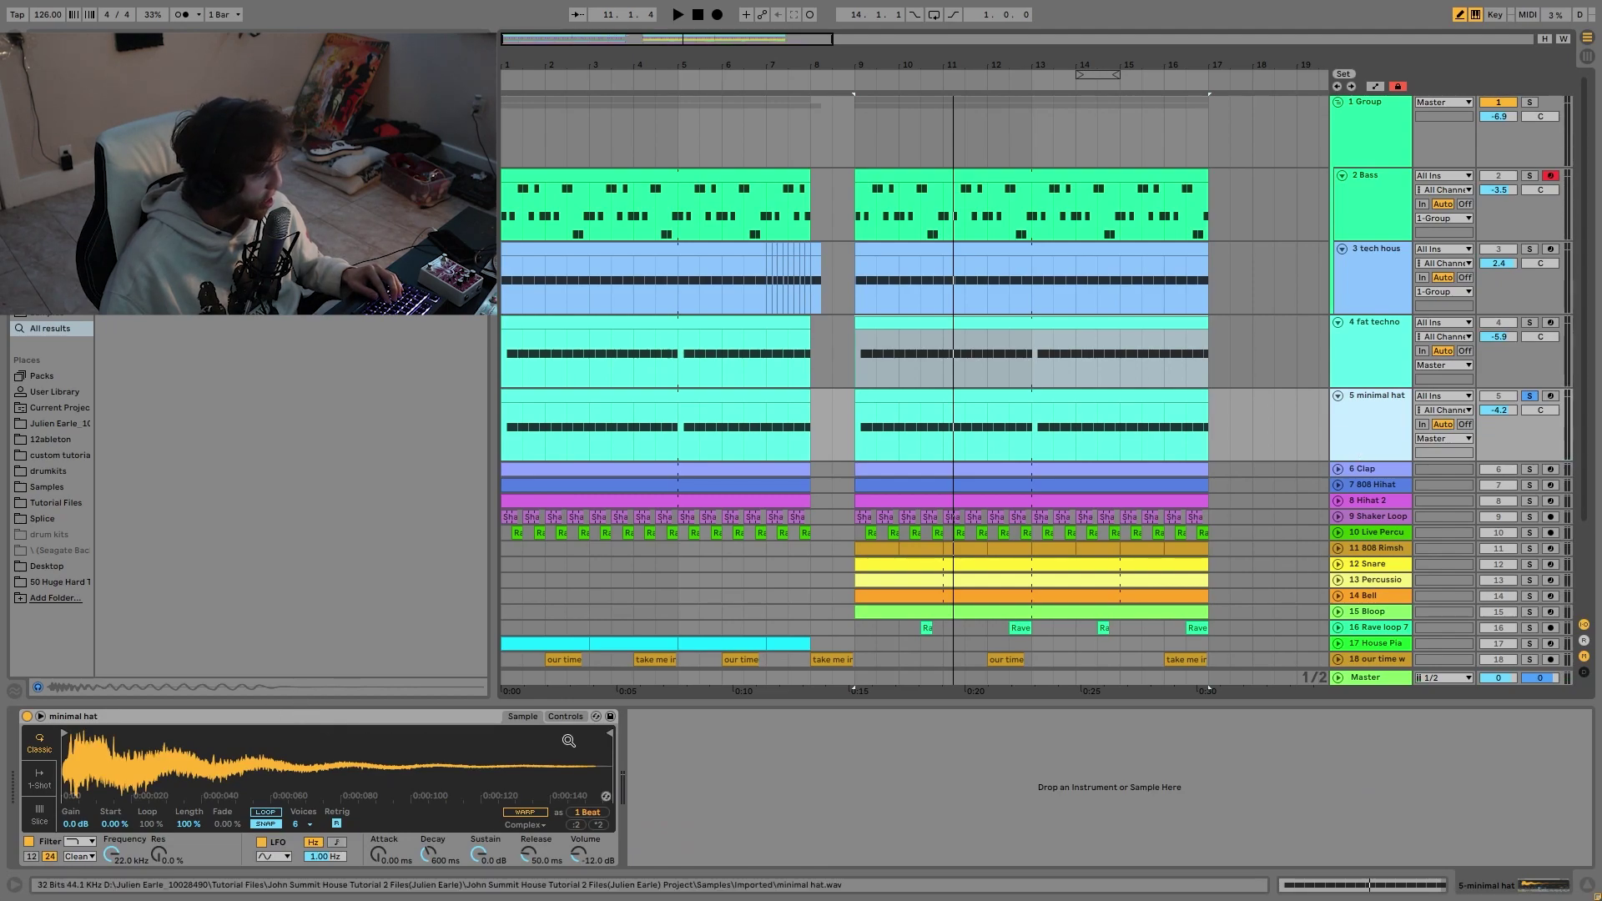
{"action": "left_click", "coordinate": [567, 717]}
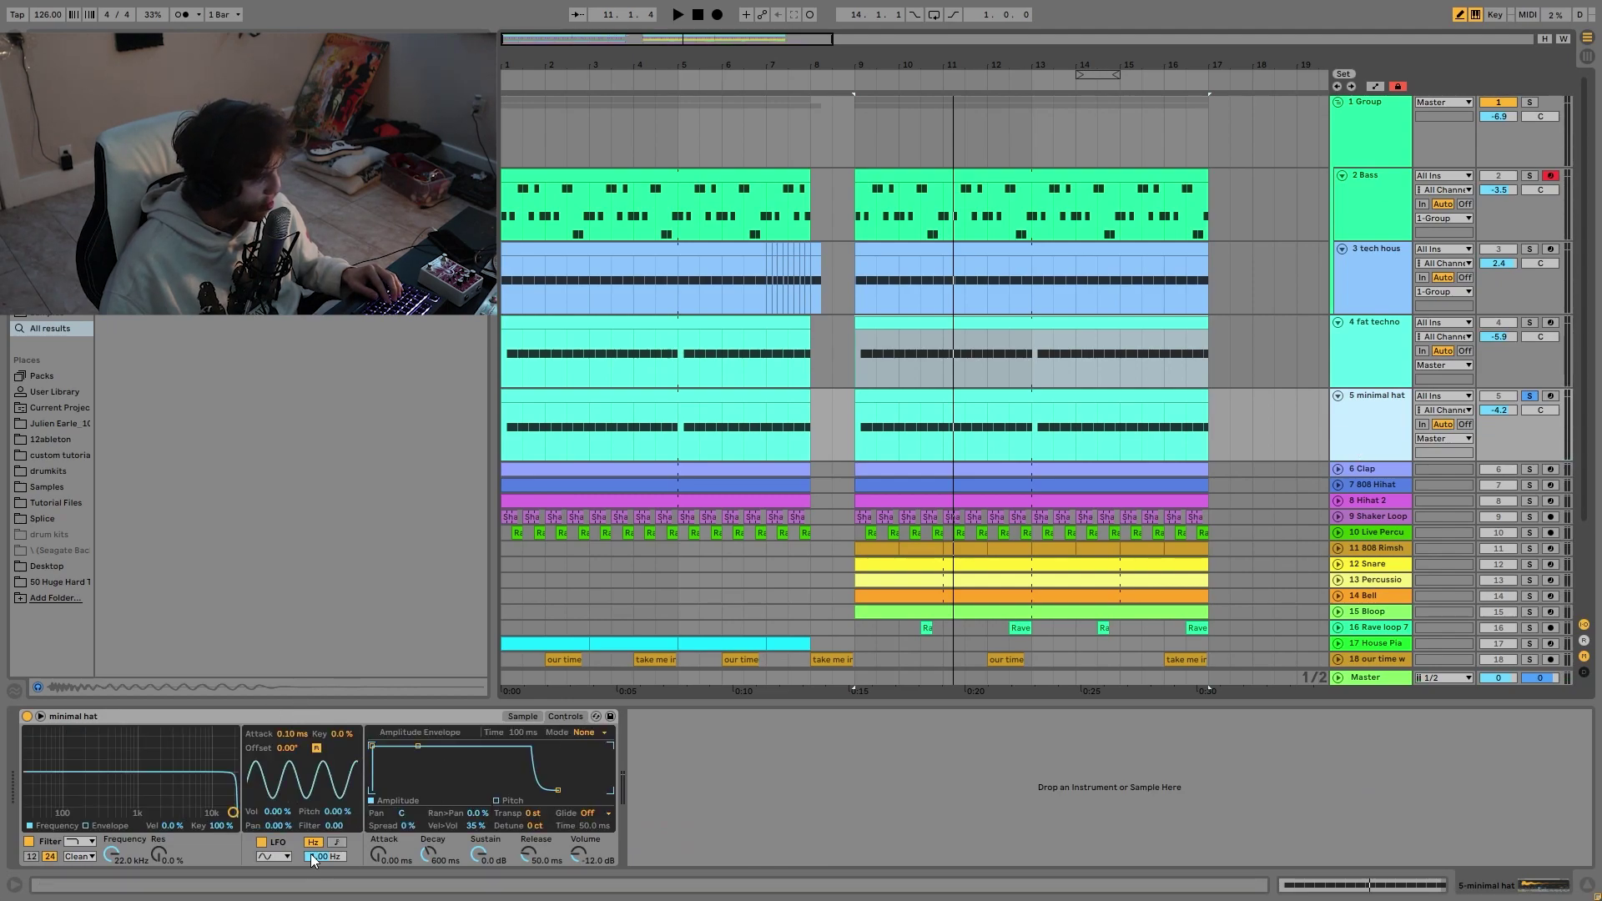
{"action": "left_click", "coordinate": [92, 843]}
{"action": "left_click_drag", "start_coordinate": [82, 812], "coordinate": [106, 801]}
{"action": "key", "text": "space"}
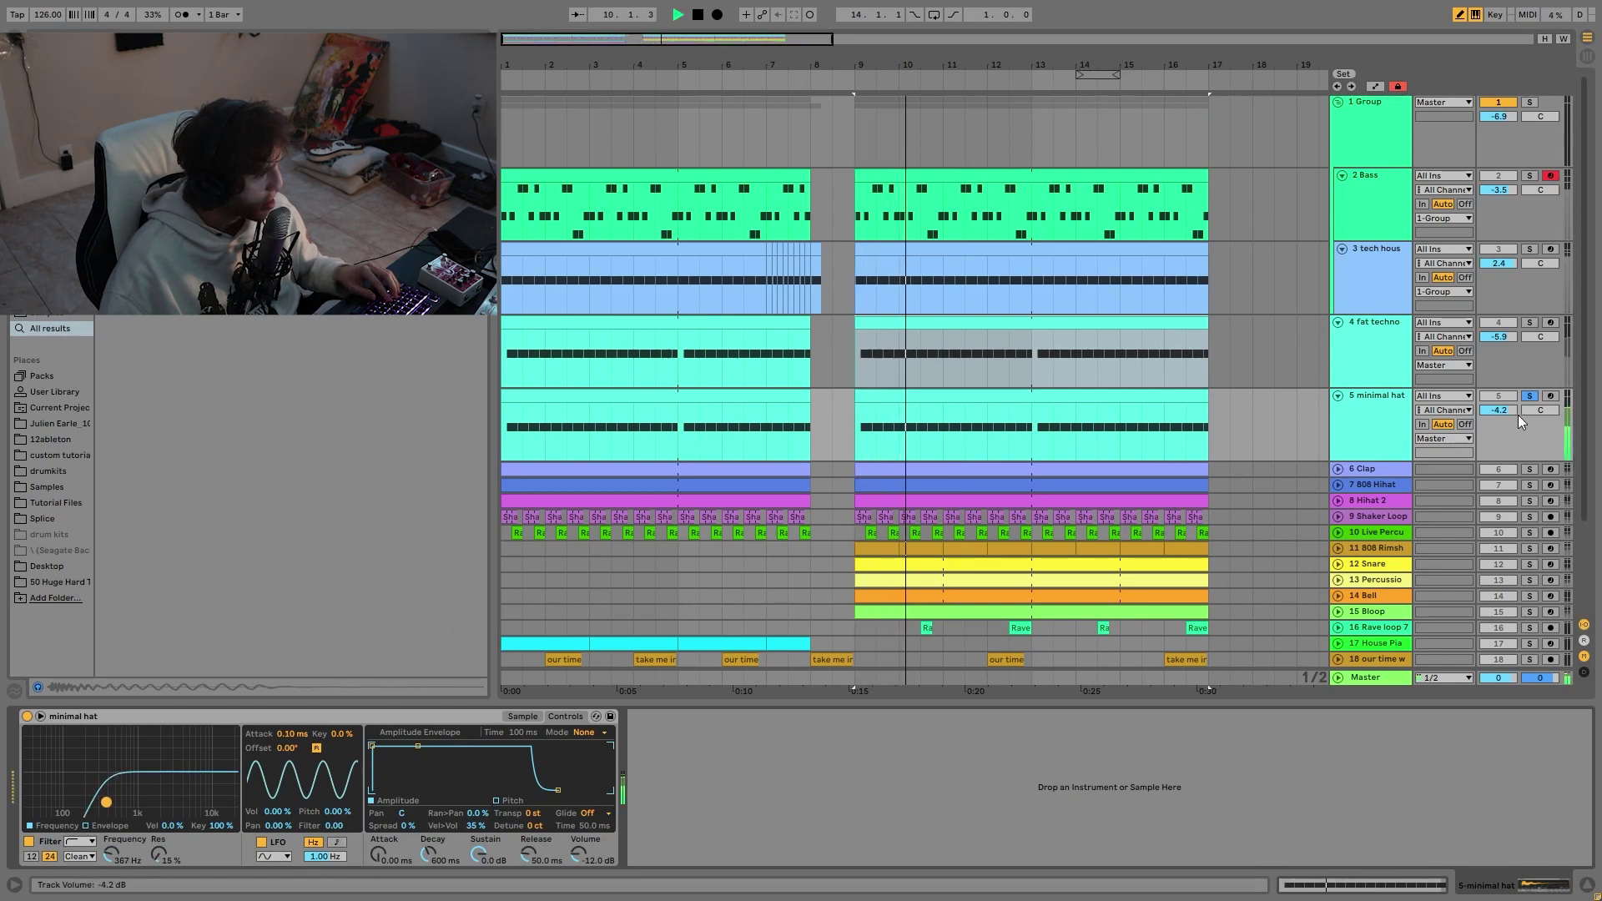
Step: Compare the minimal hat and fat techno hat alone and soloed together from bar 9, and clear the solos
{"action": "left_click", "coordinate": [1533, 333]}
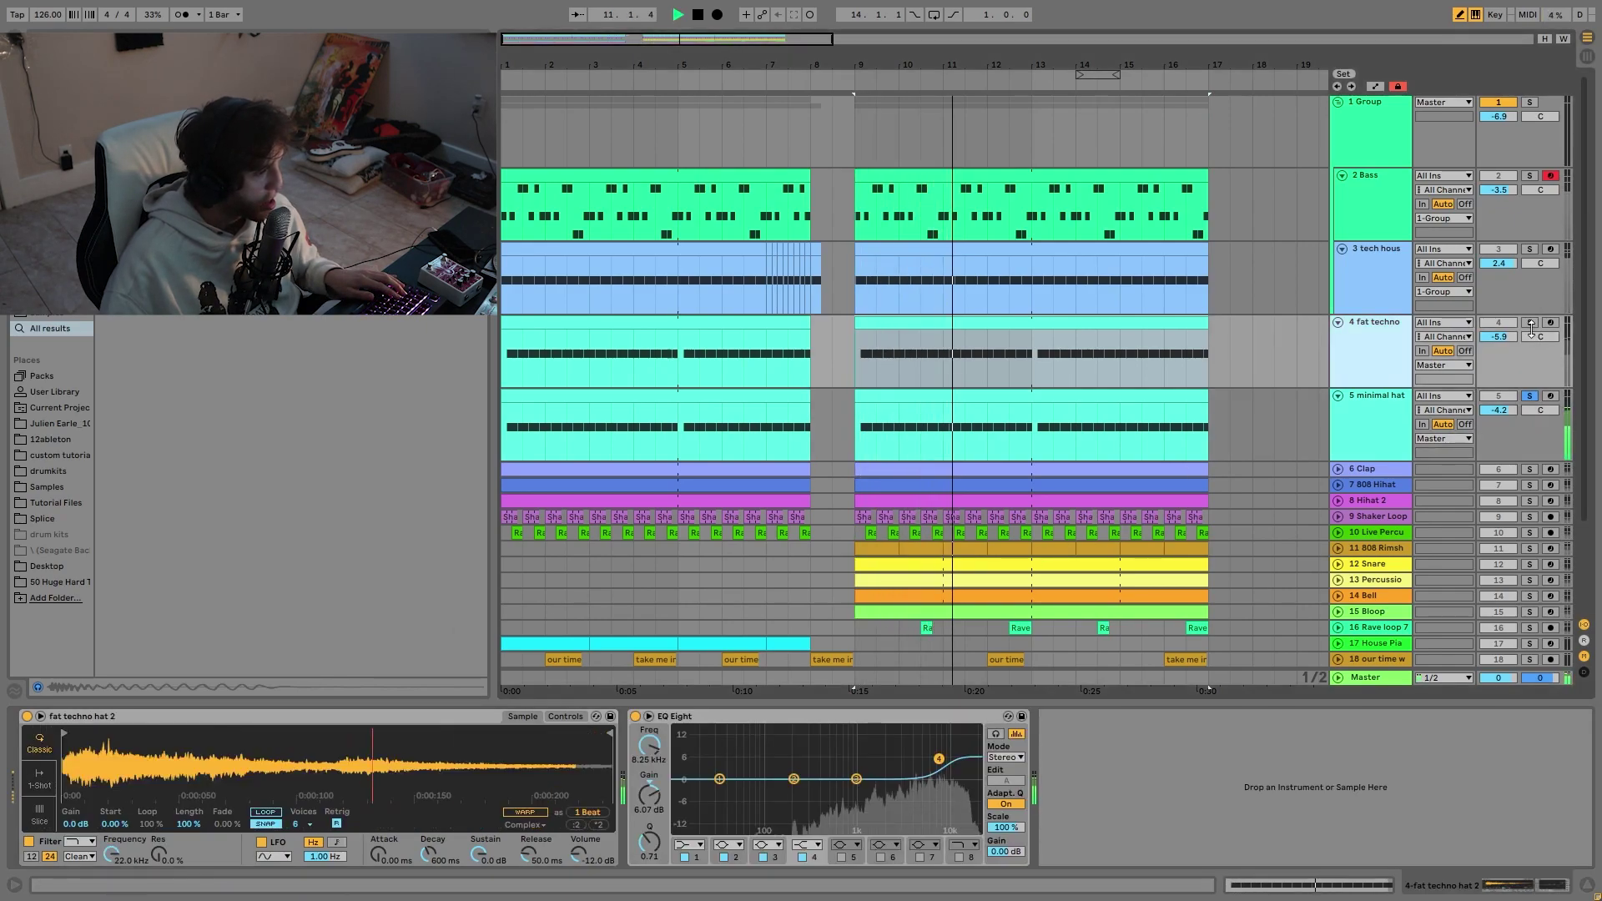
{"action": "left_click", "coordinate": [1393, 438]}
{"action": "key", "text": "space"}
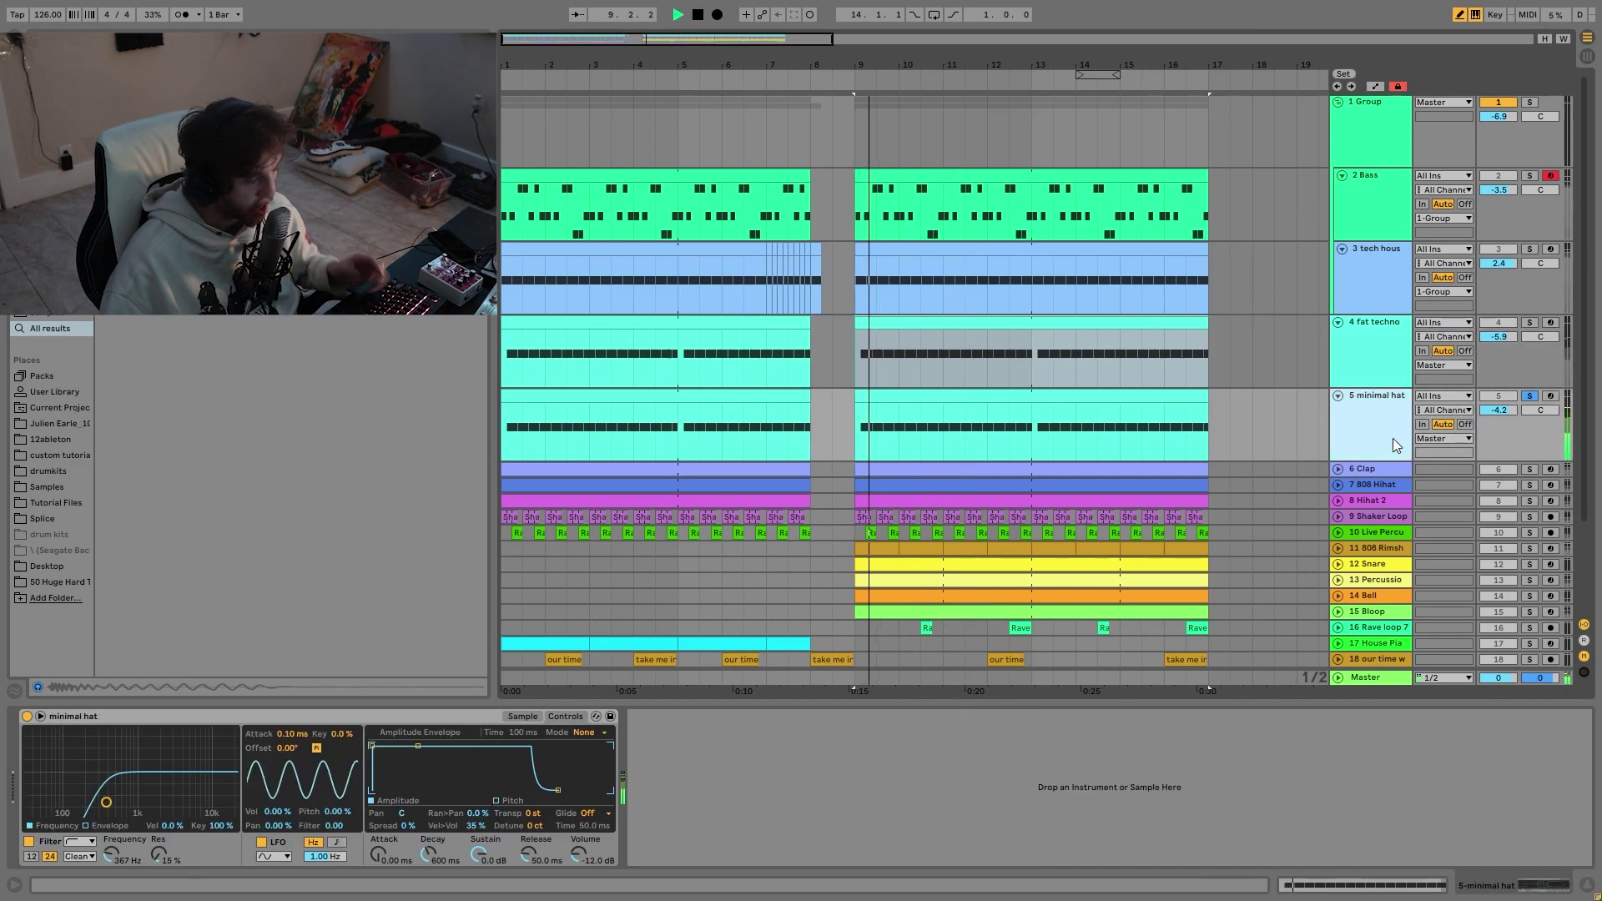
{"action": "left_click", "coordinate": [1530, 324]}
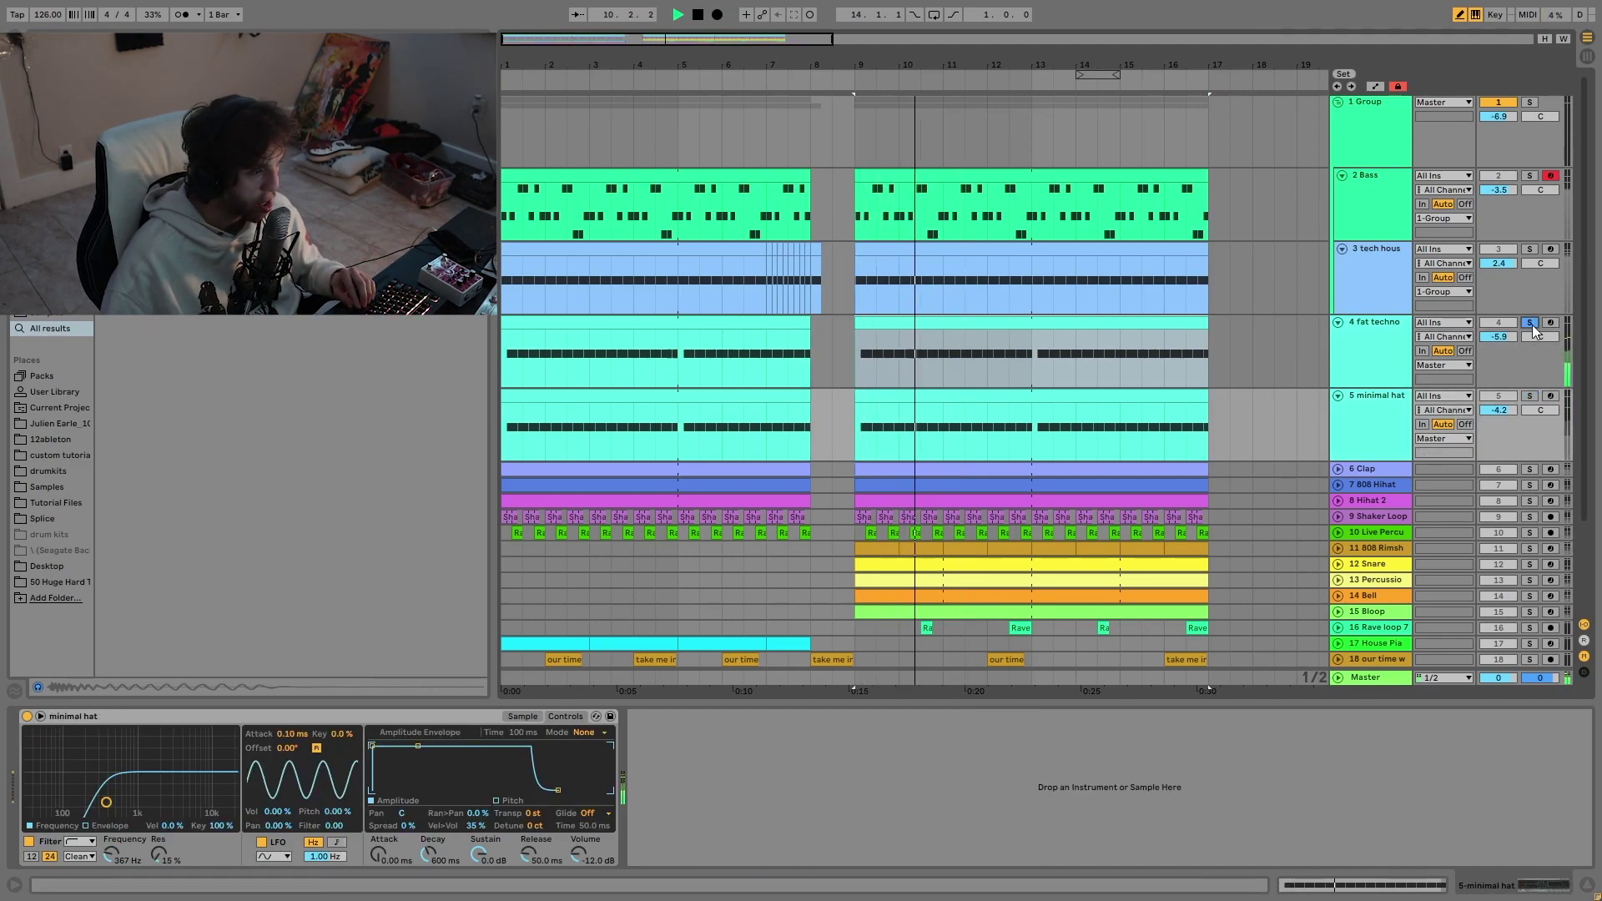
{"action": "left_click", "coordinate": [1530, 397], "text": "ctrl"}
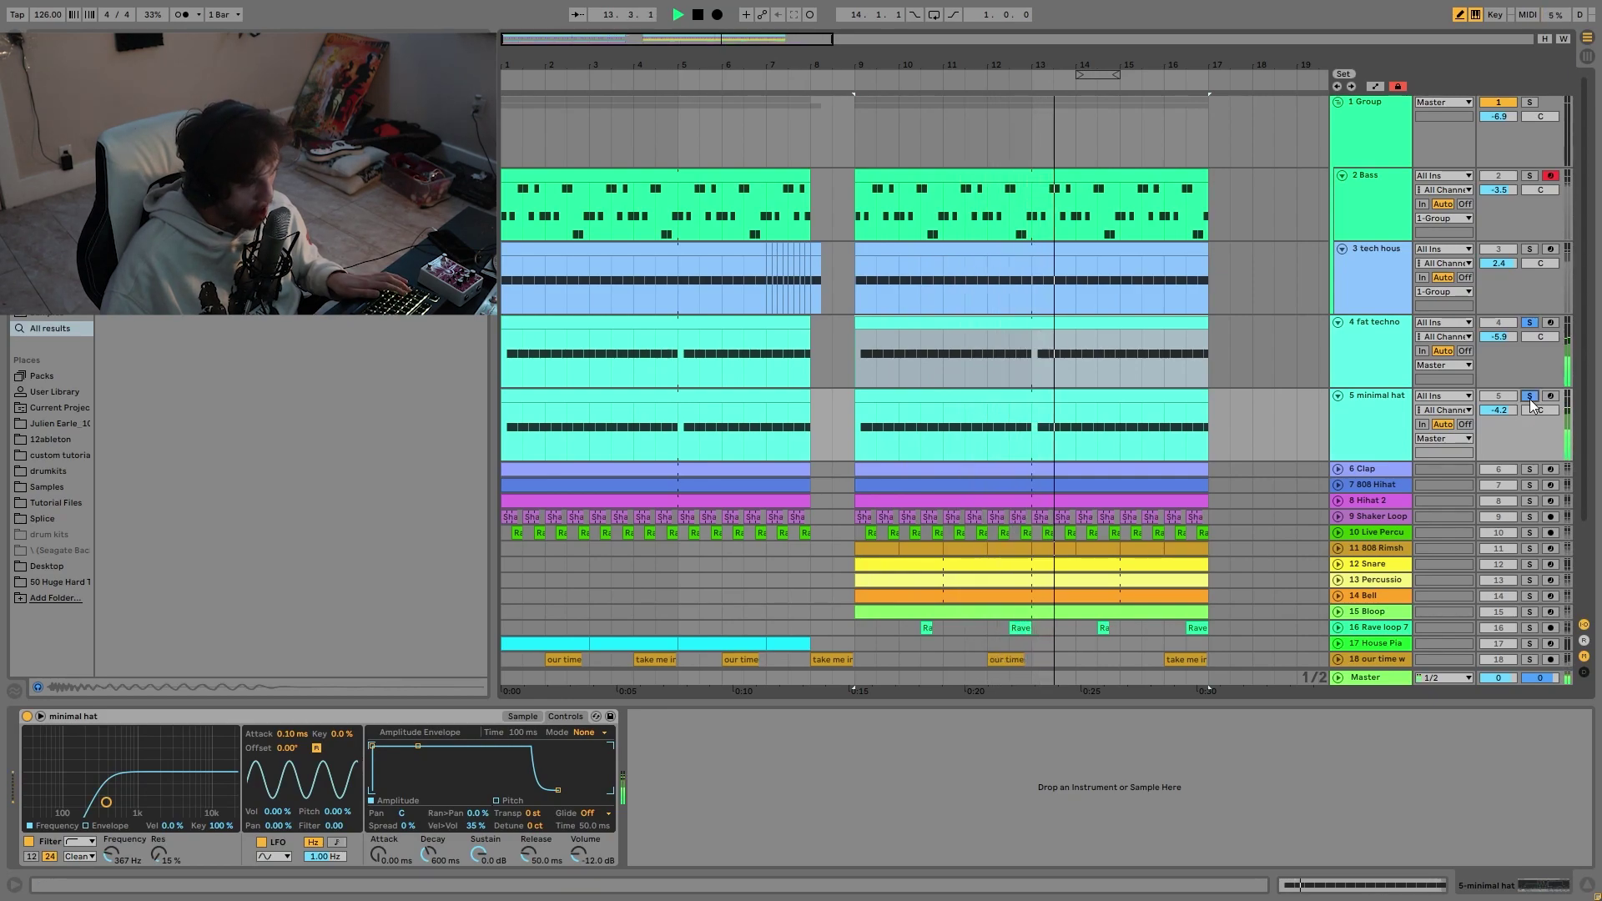
{"action": "left_click", "coordinate": [1529, 398]}
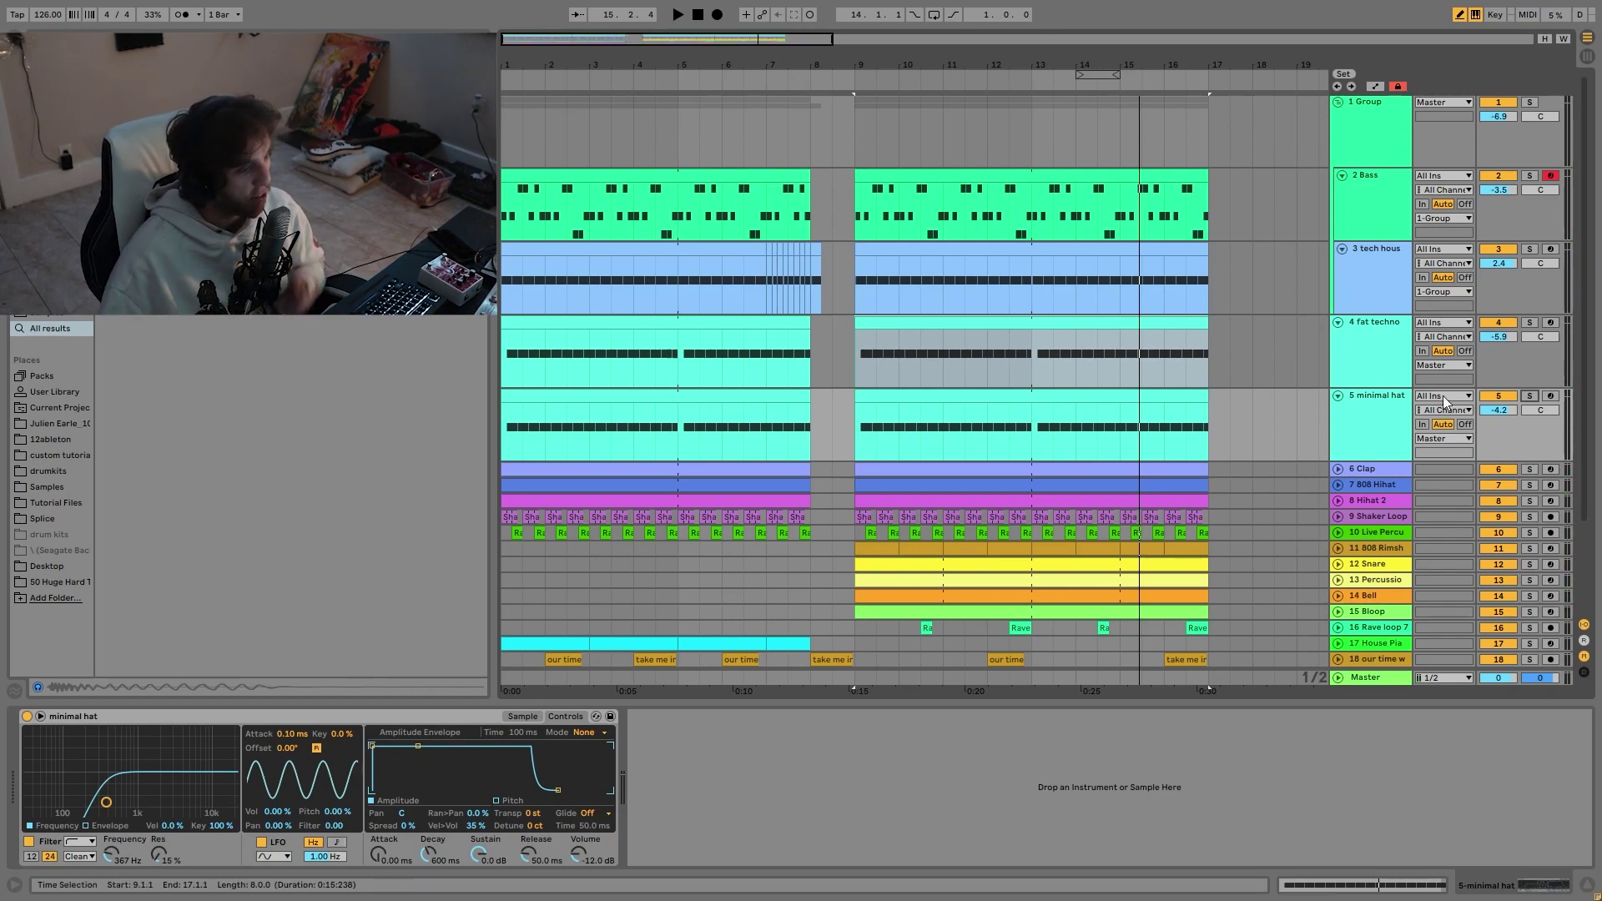
Step: Solo the fat techno hat from bar 9, show its devices, bring in the minimal hat and clear the solos
{"action": "left_click", "coordinate": [1403, 344]}
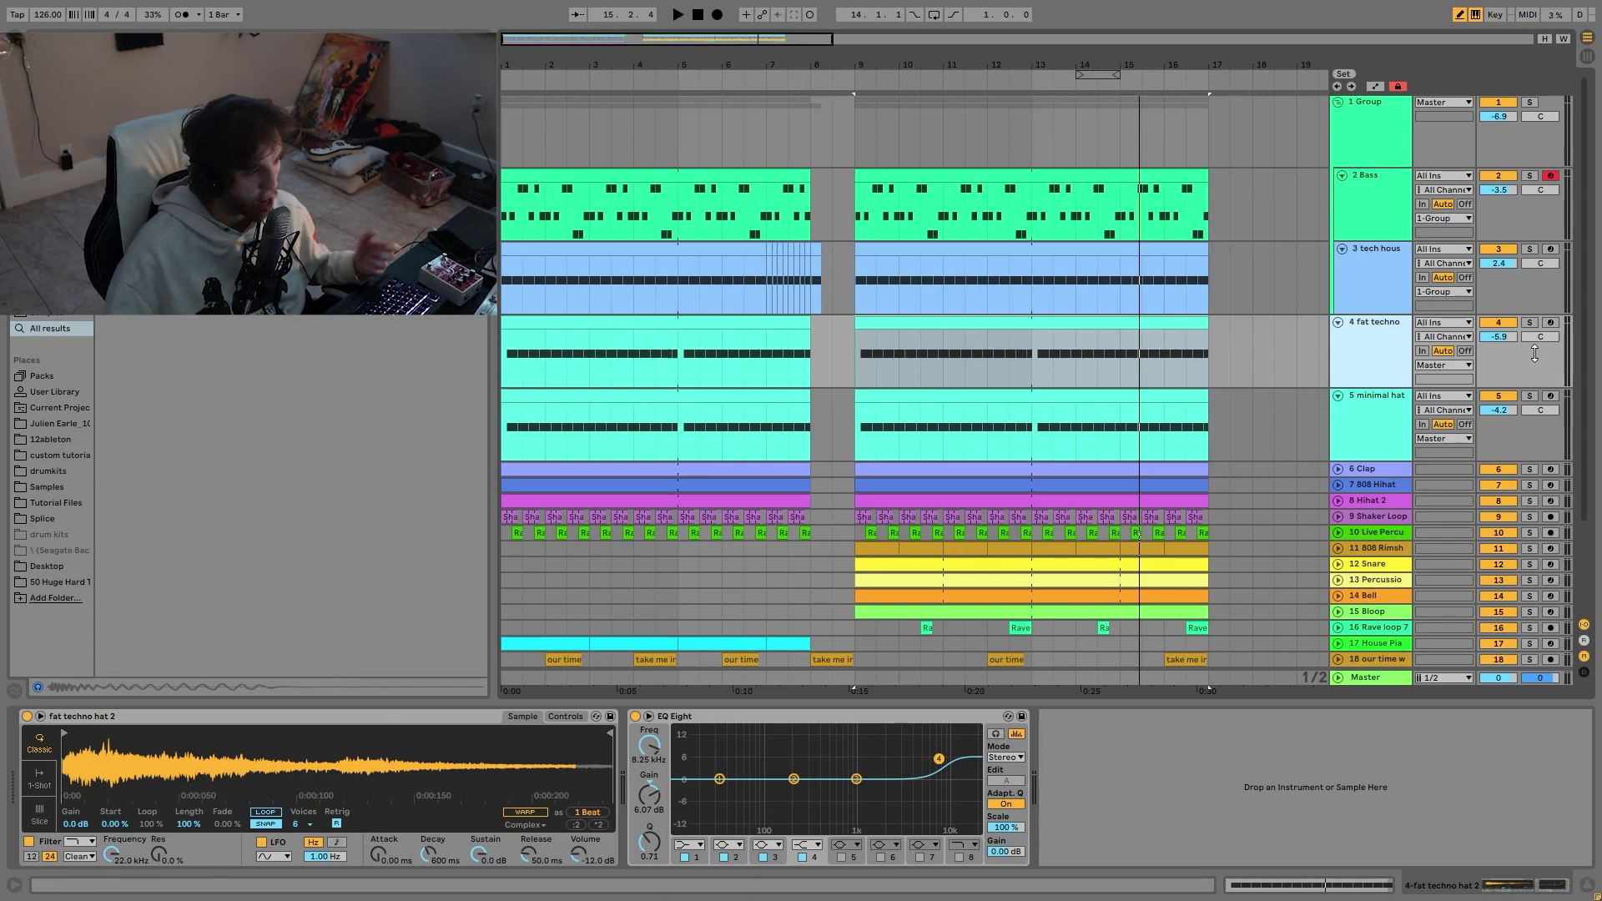
{"action": "left_click", "coordinate": [1529, 323]}
{"action": "key", "text": "space"}
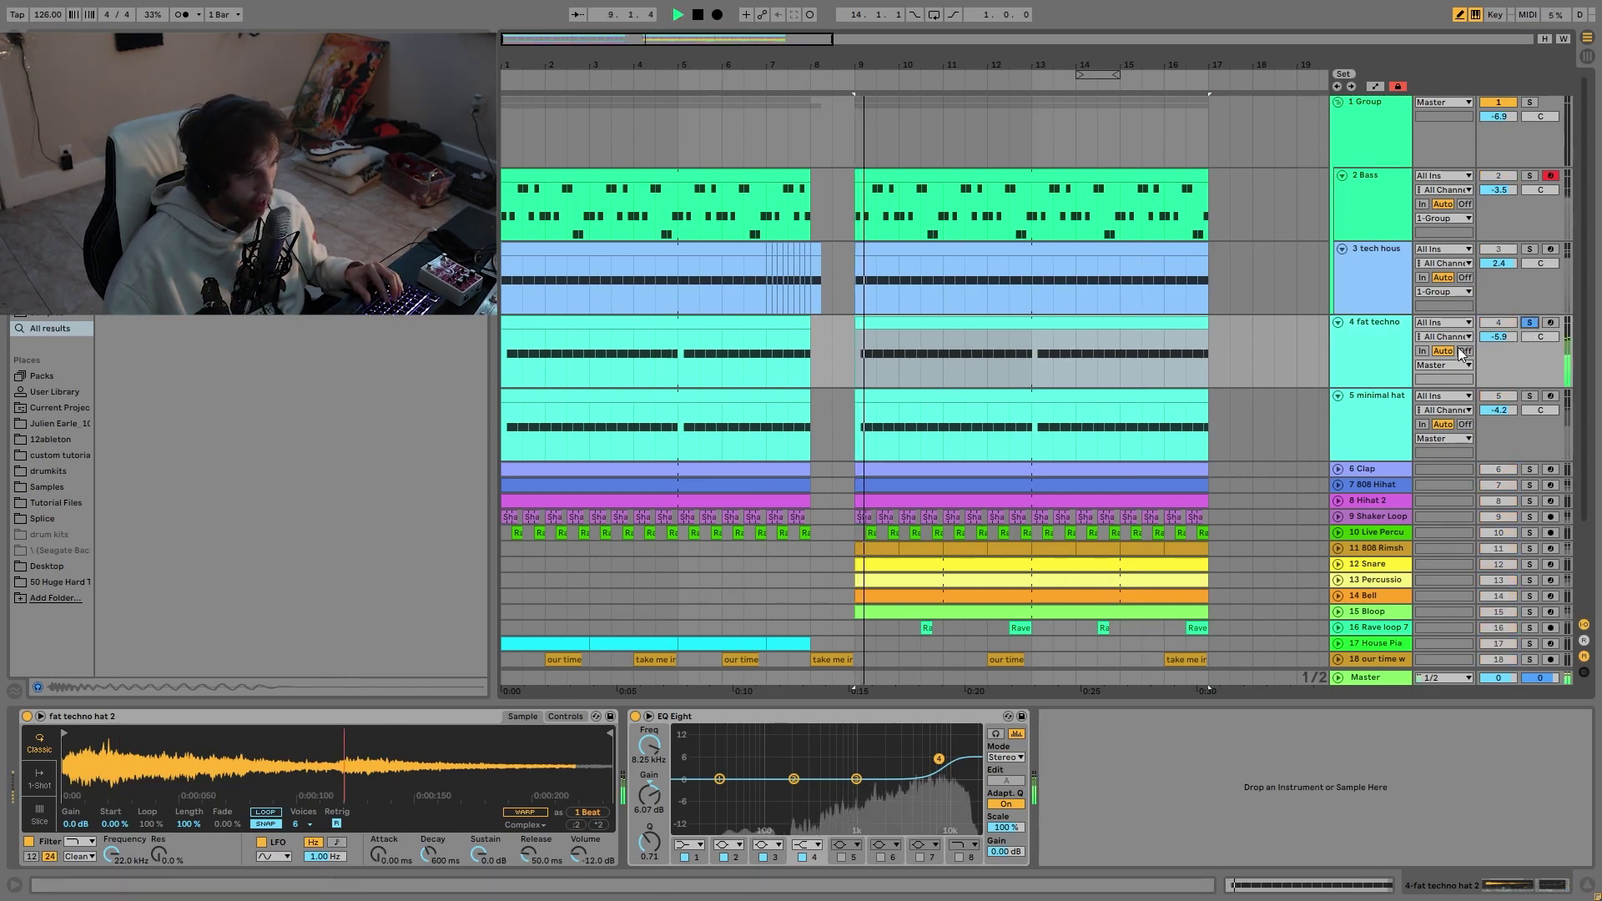
{"action": "left_click", "coordinate": [1525, 397]}
{"action": "left_click", "coordinate": [1529, 397]}
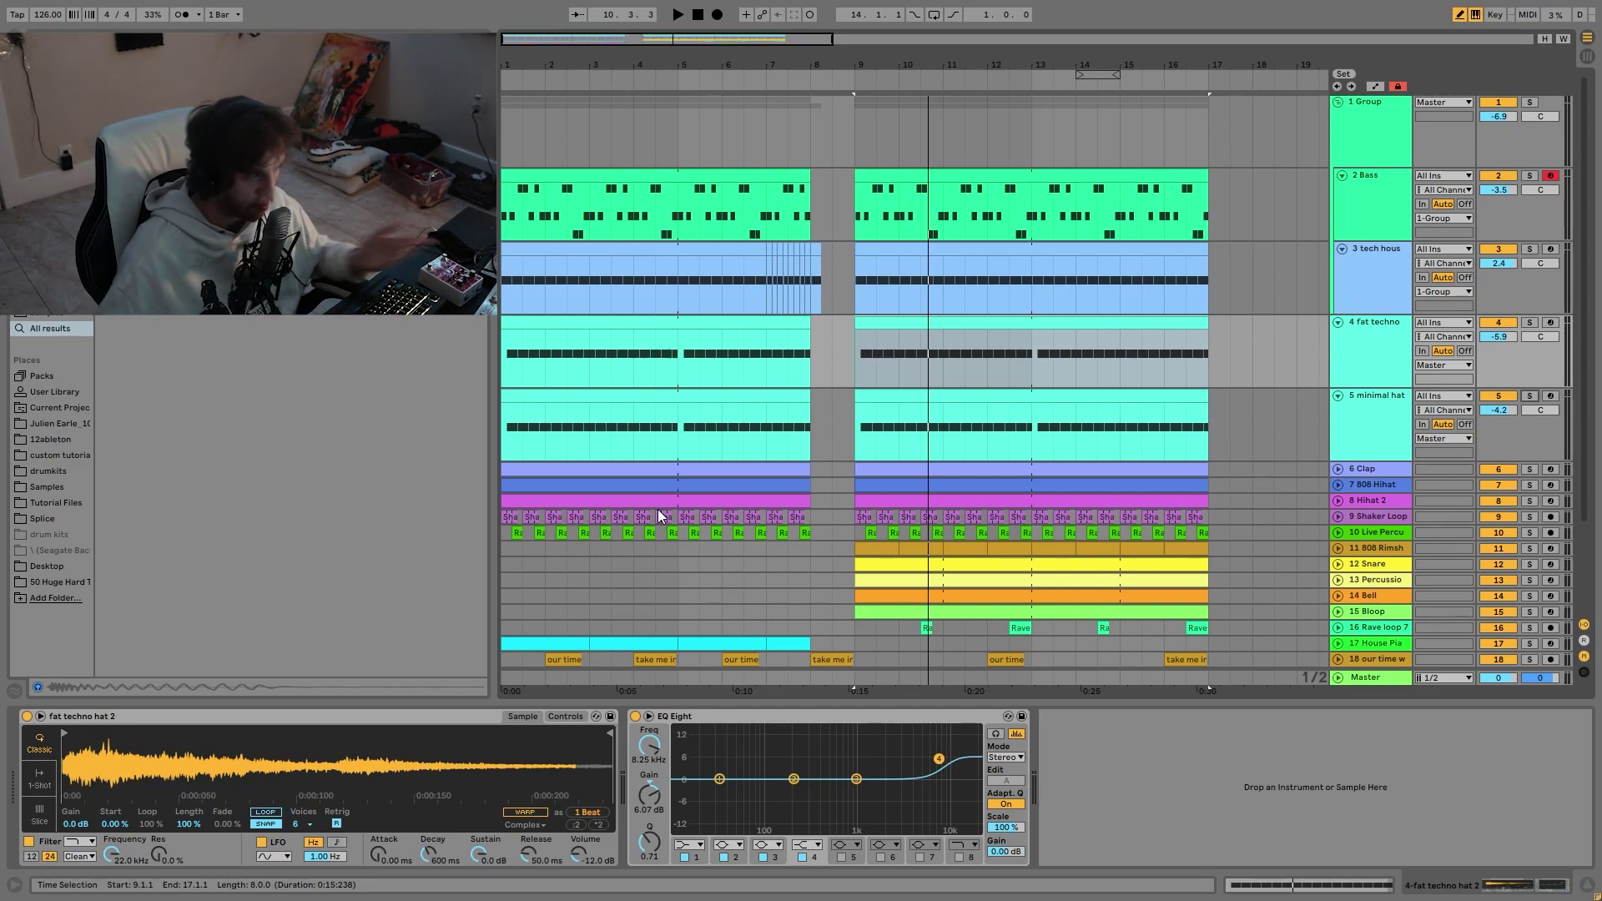
Step: Restart playback from bar 9 and solo the Clap track
{"action": "scroll", "coordinate": [1402, 490], "scroll_direction": "down", "scroll_amount": 1}
{"action": "key", "text": "space"}
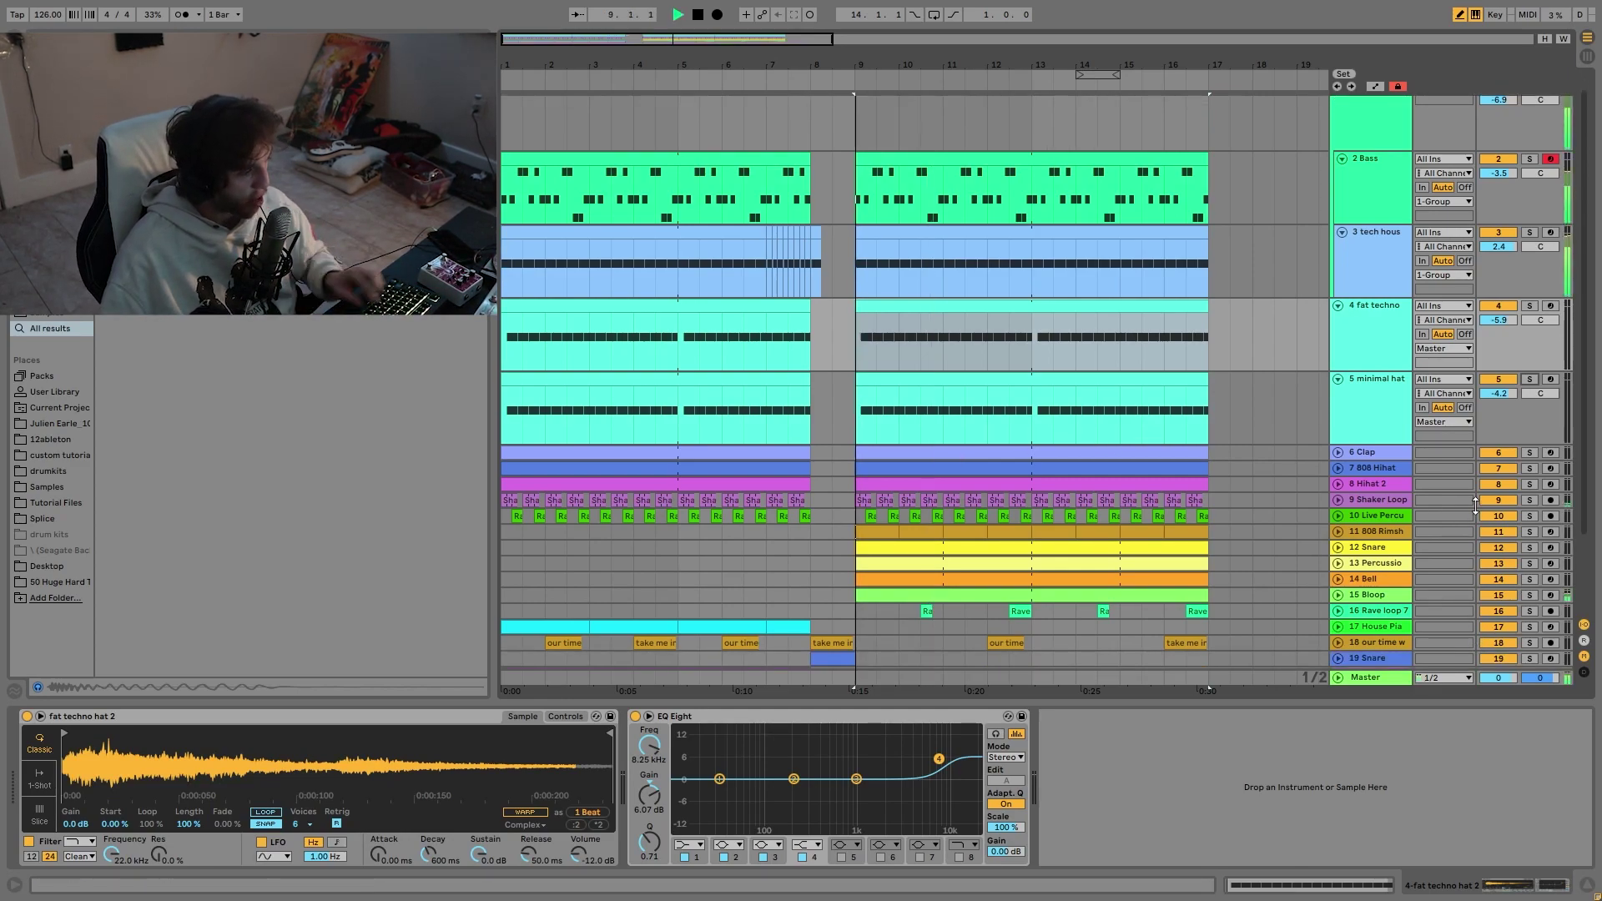
{"action": "left_click", "coordinate": [1527, 453]}
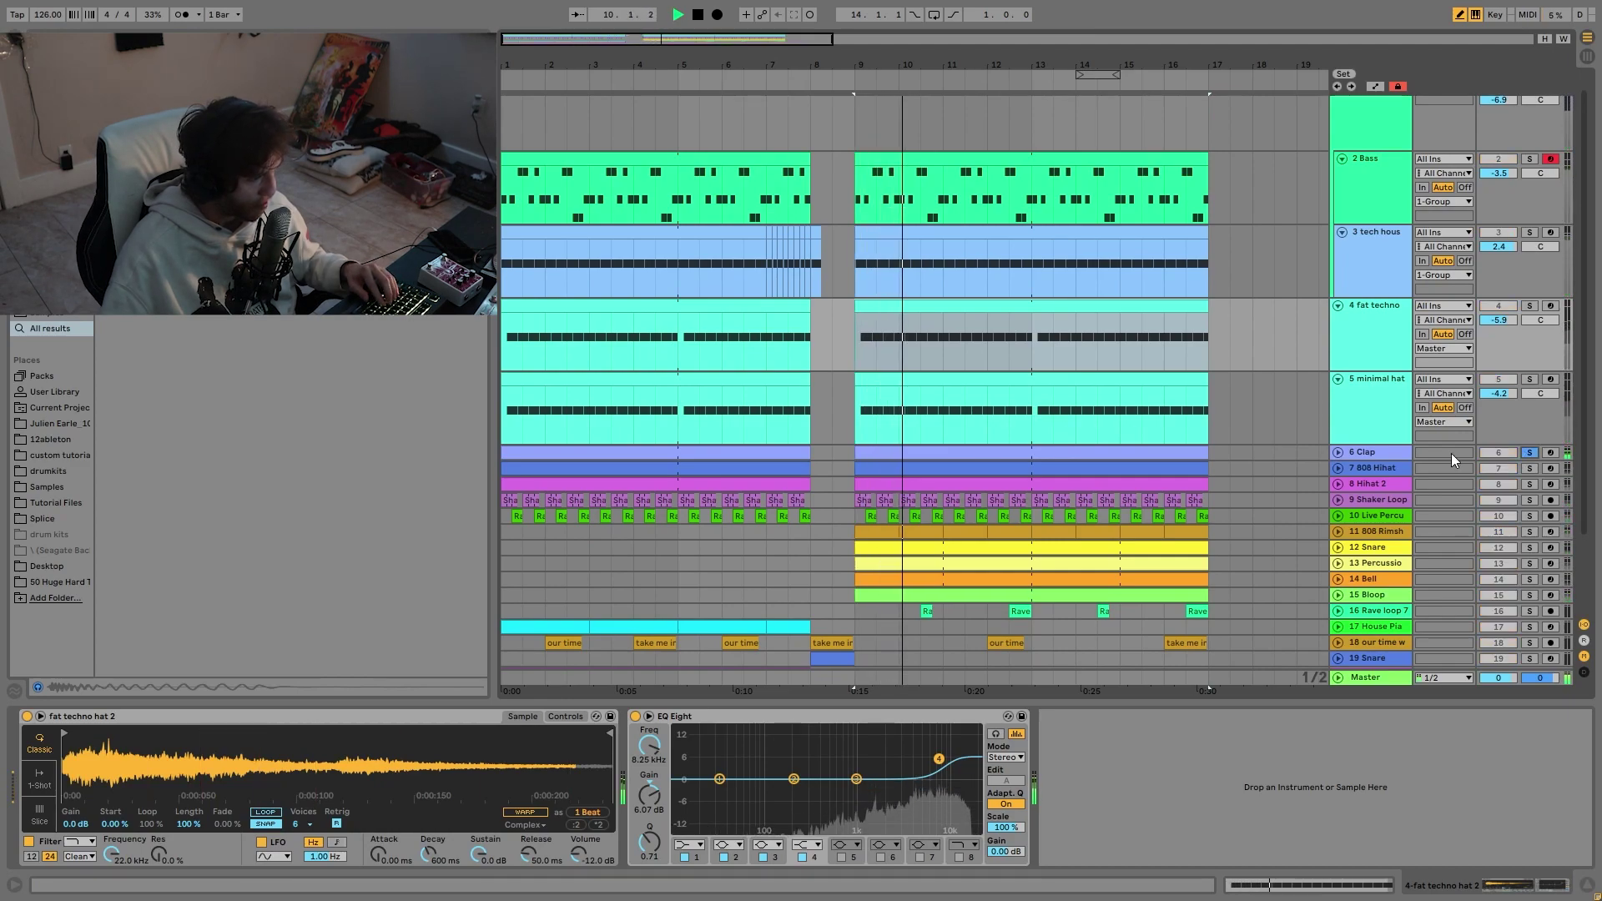
Step: Show the Clap track's device, unfold the track, clear its solo and play the full mix from bar 9
{"action": "scroll", "coordinate": [1450, 453], "scroll_direction": "down", "scroll_amount": 4}
{"action": "left_click", "coordinate": [1364, 390]}
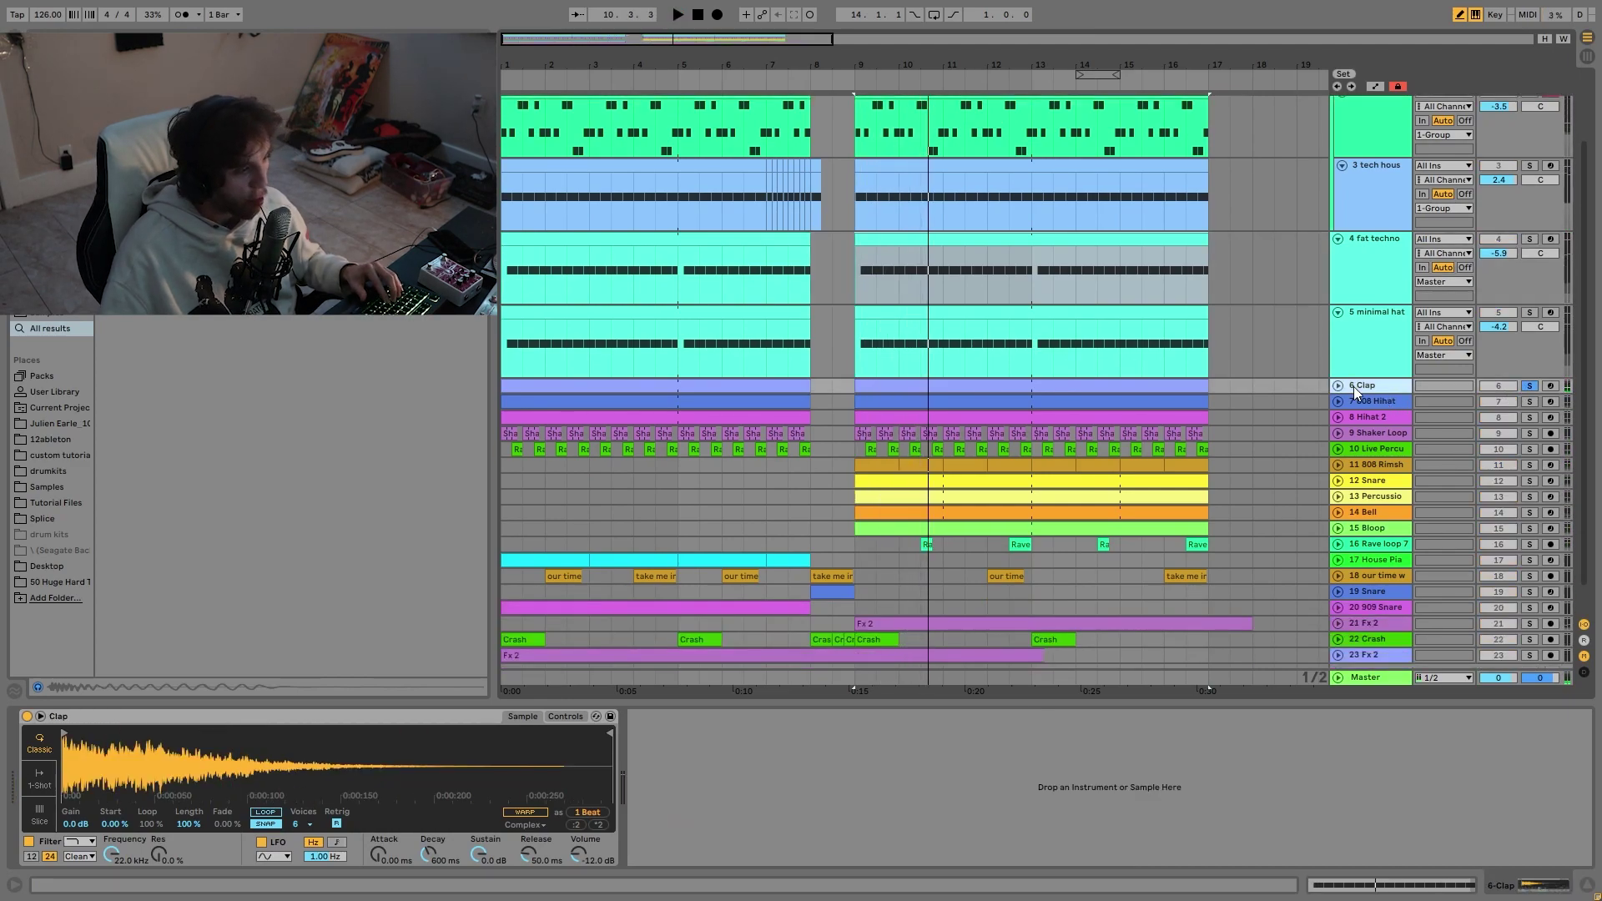
{"action": "key", "text": "Right"}
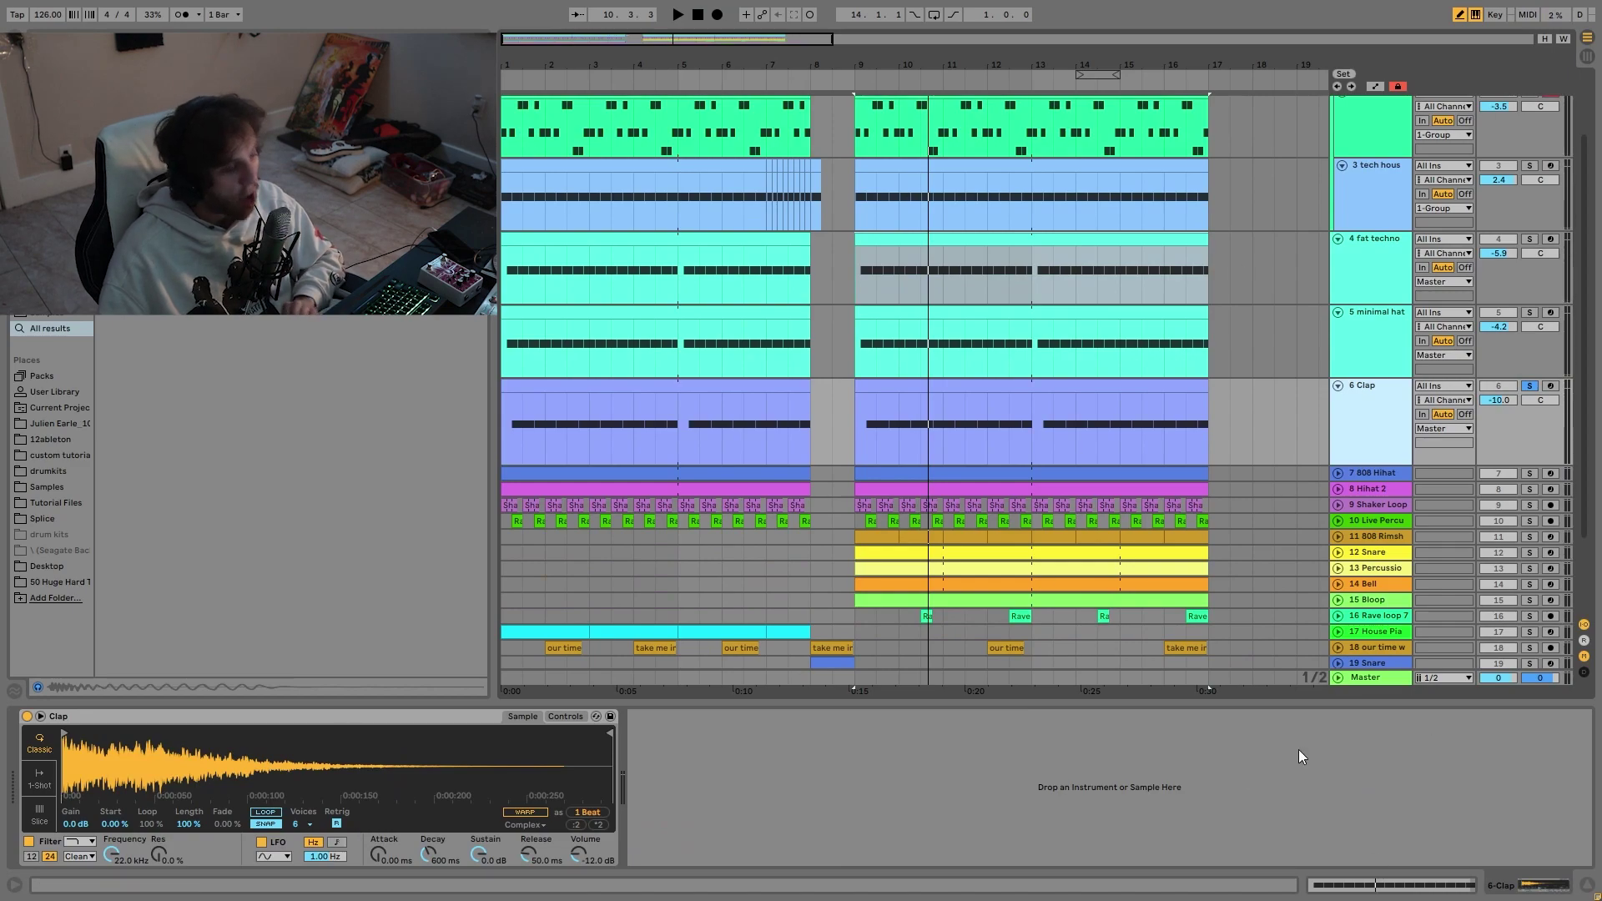
{"action": "left_click", "coordinate": [1529, 388]}
{"action": "key", "text": "space"}
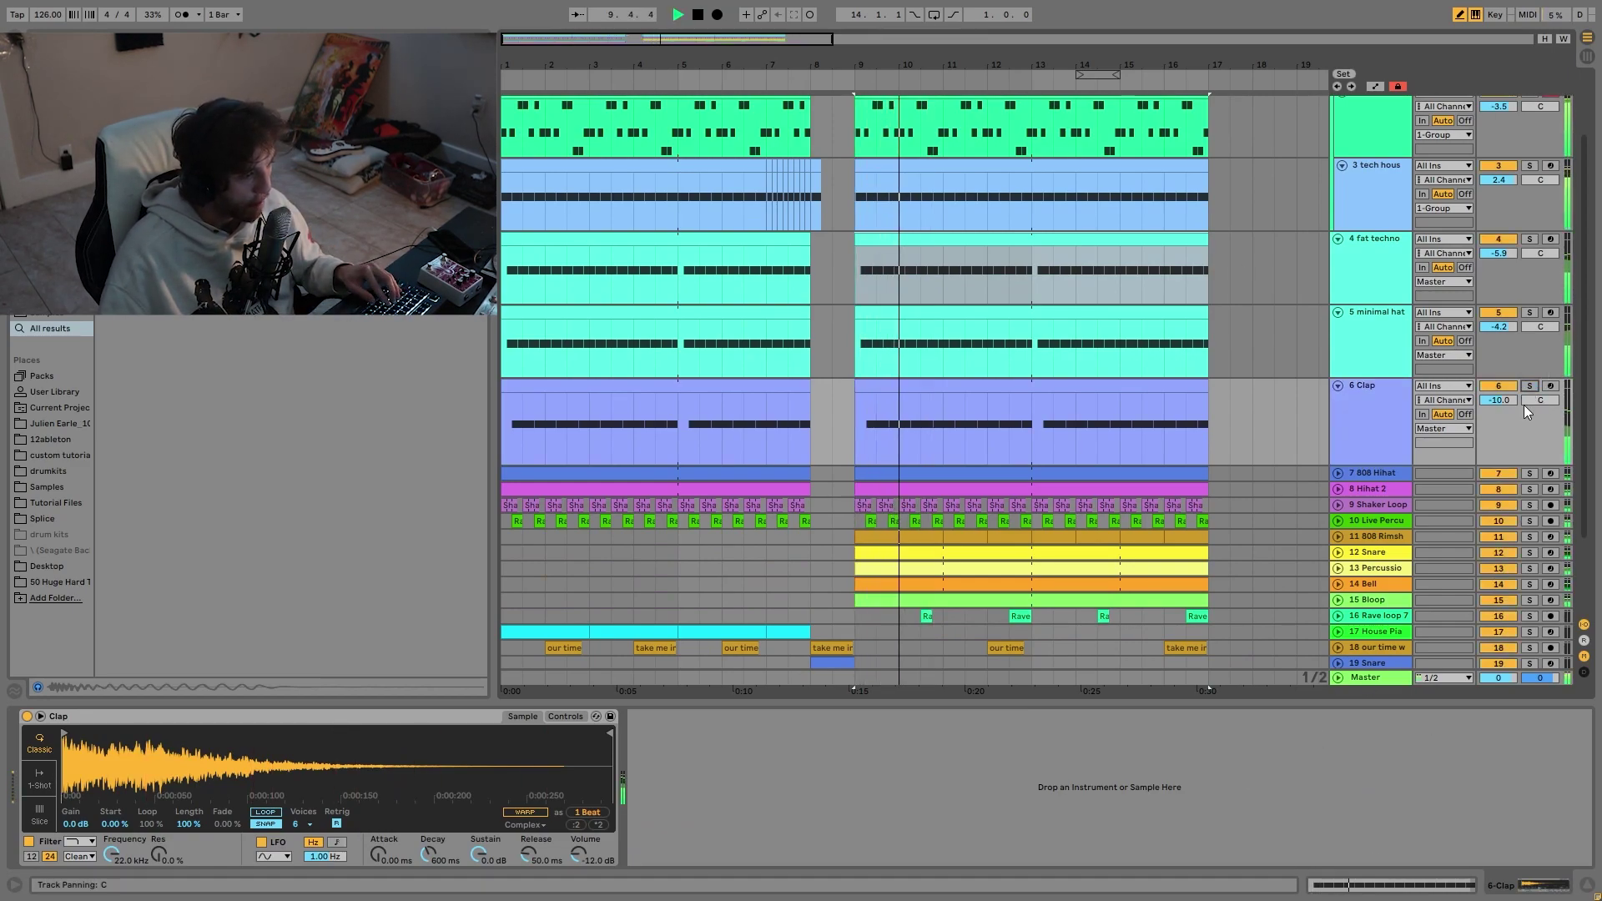
Step: Try the Clap track's volume at -7.2 dB during playback and replay the full mix from bar 9
{"action": "key", "text": "space"}
{"action": "left_click_drag", "start_coordinate": [1498, 401], "coordinate": [1499, 404]}
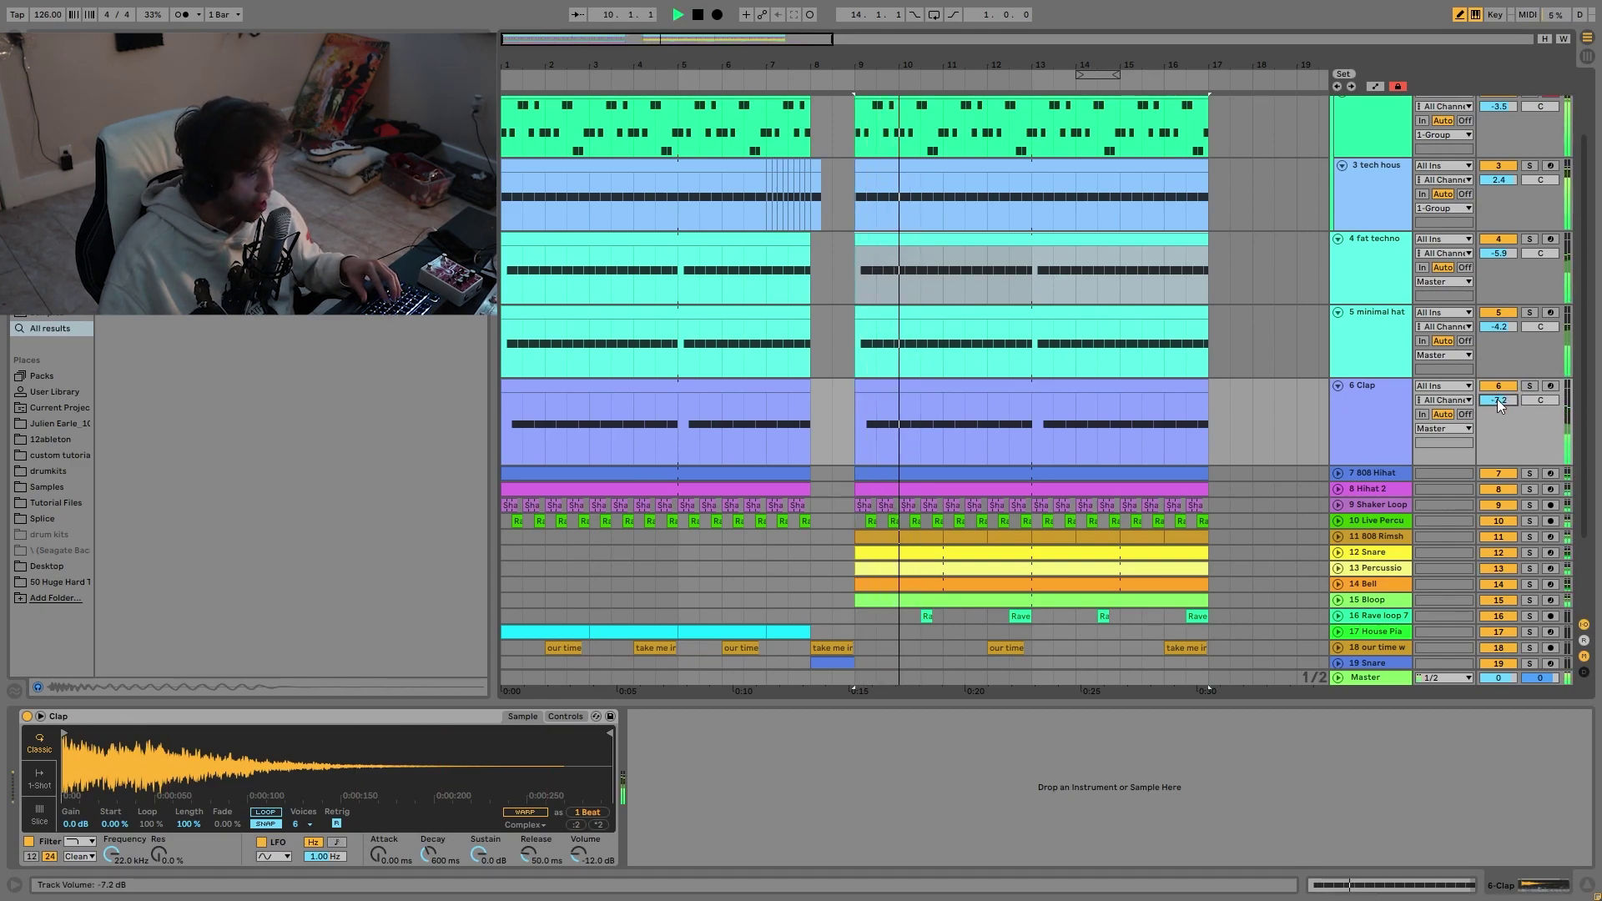
{"action": "key", "text": "space"}
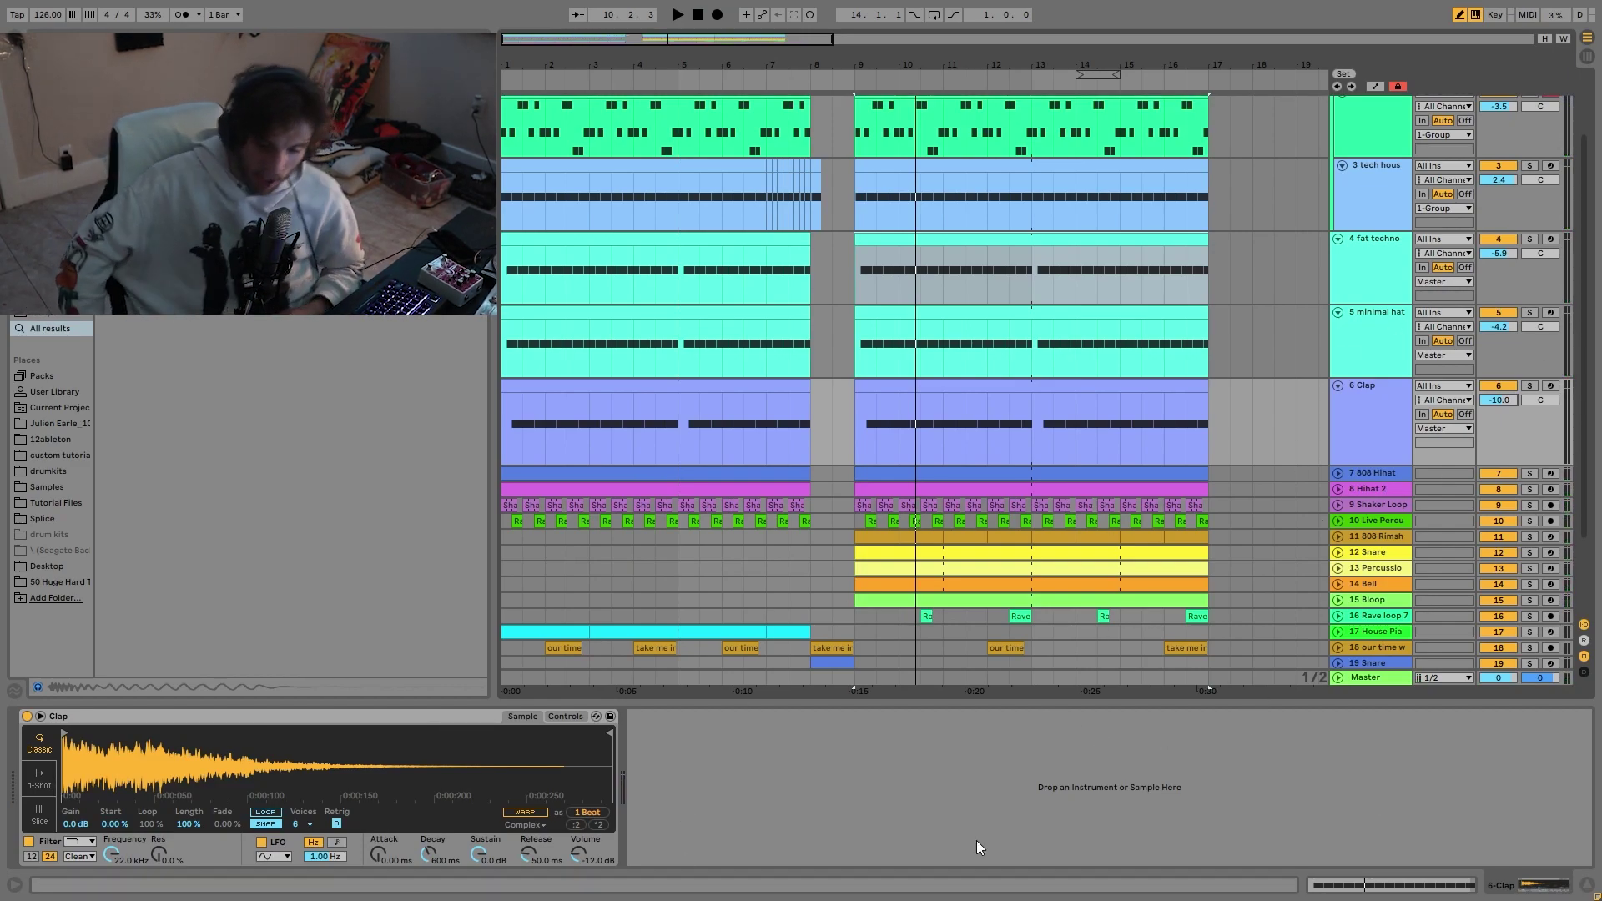
{"action": "key", "text": "space"}
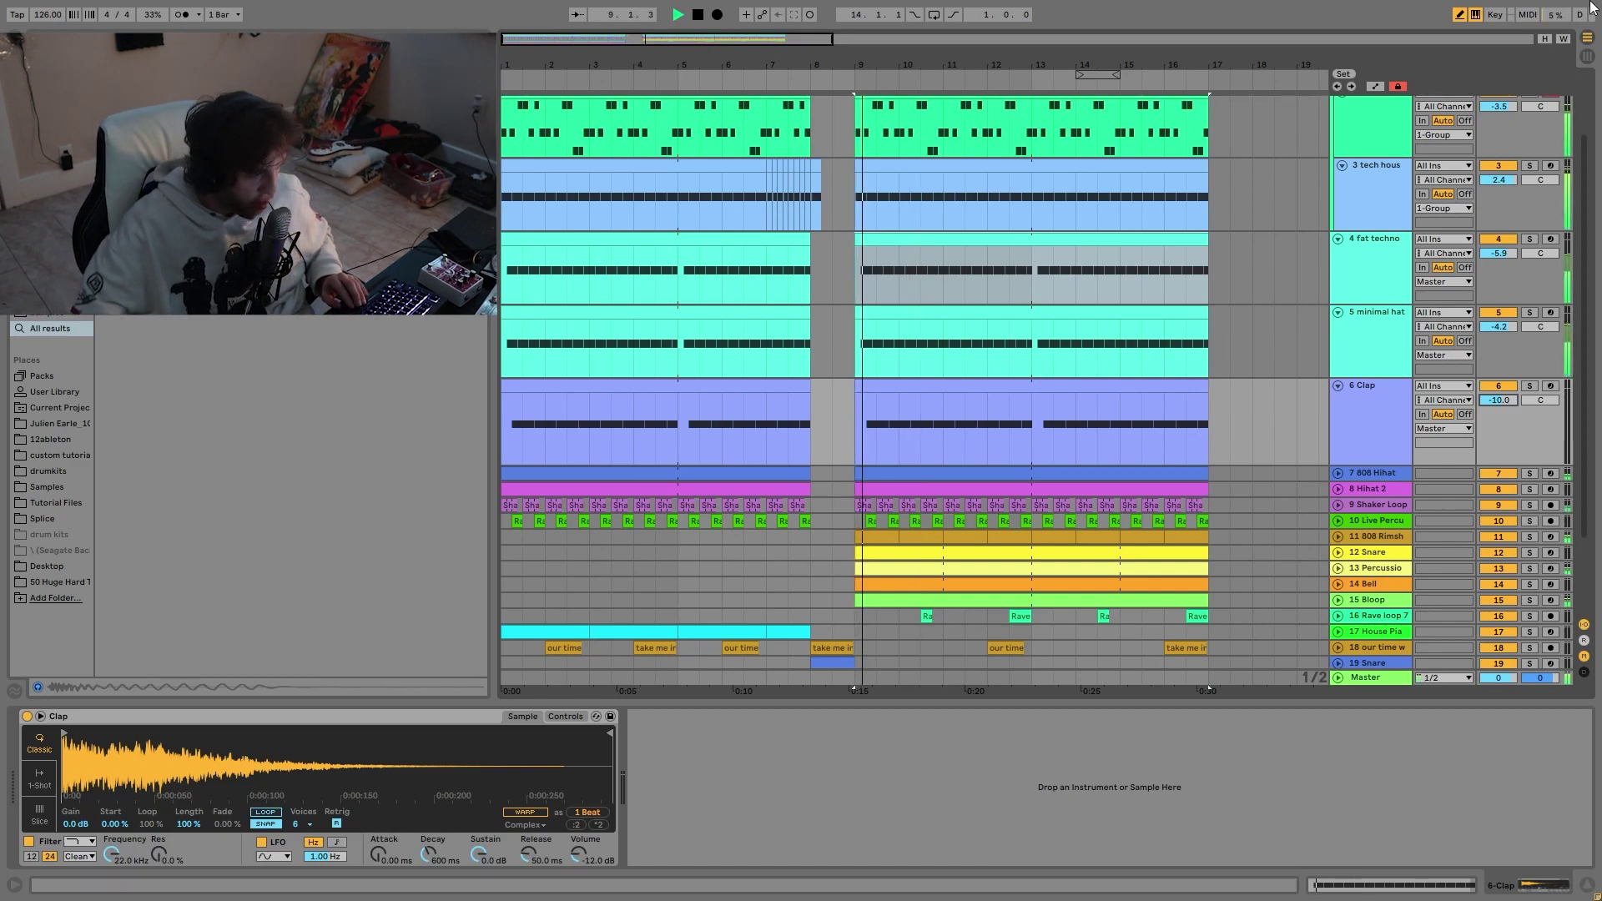
{"action": "key", "text": "space"}
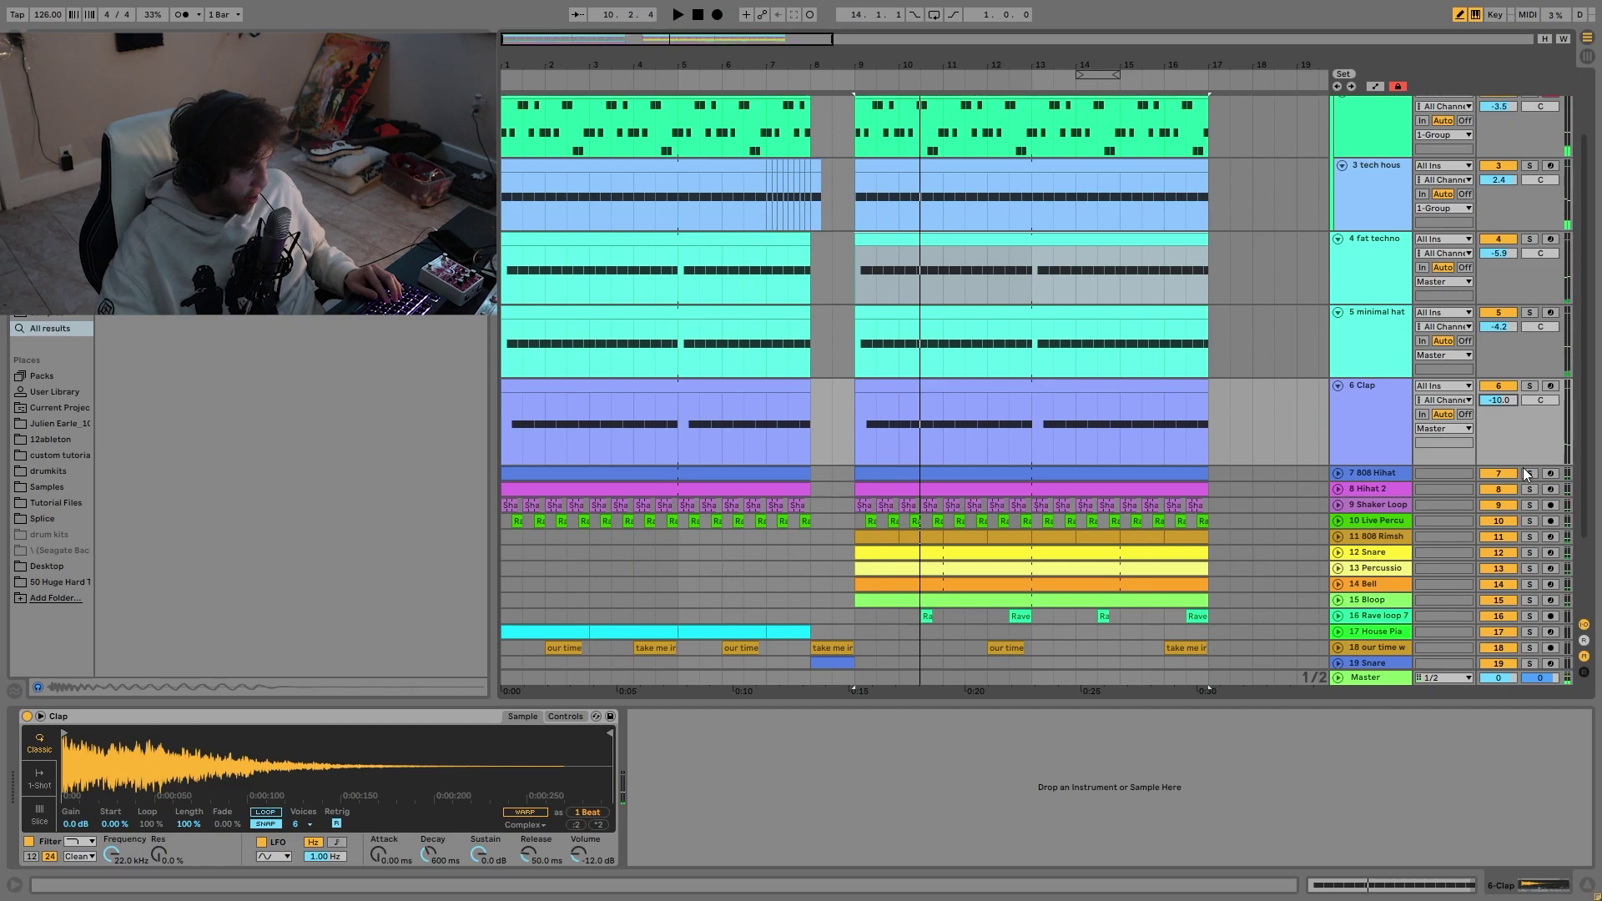
Step: Solo the 808 Hihat and Hihat 2 tracks together from bar 9 and unfold both to show their patterns
{"action": "key", "text": "space"}
{"action": "left_click", "coordinate": [1337, 488]}
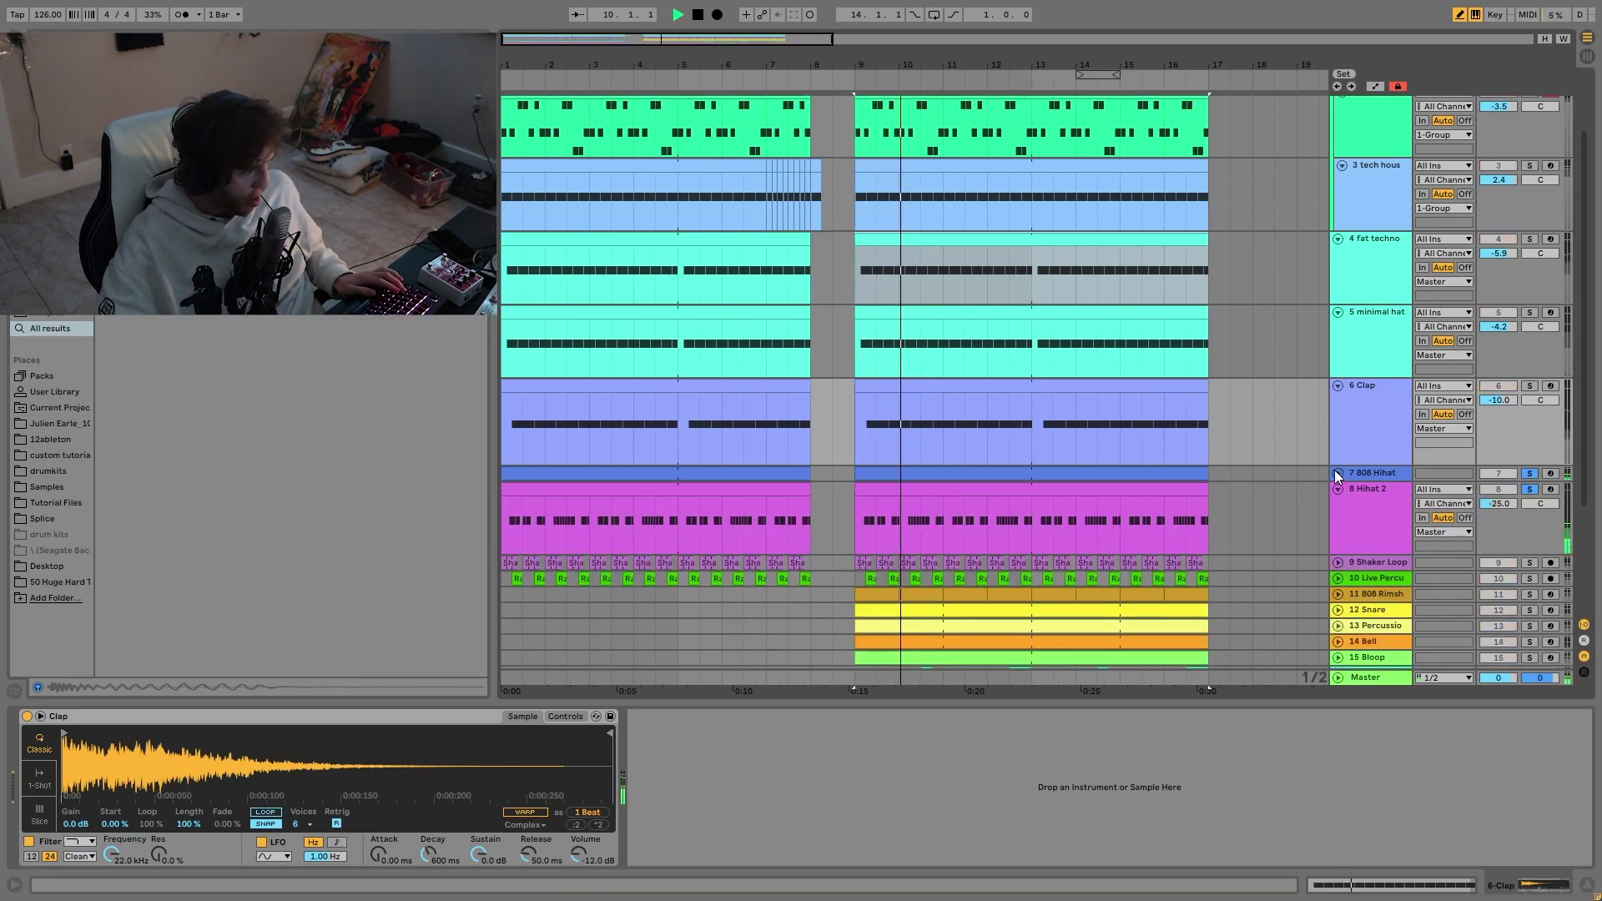
{"action": "left_click", "coordinate": [1338, 473]}
{"action": "key", "text": "space"}
{"action": "scroll", "coordinate": [1226, 538], "scroll_direction": "down", "scroll_amount": 3}
{"action": "key", "text": "space"}
Step: Add the minimal hat to the soloed hi-hats and play them together from bar 9
{"action": "scroll", "coordinate": [1394, 292], "scroll_direction": "up", "scroll_amount": 3}
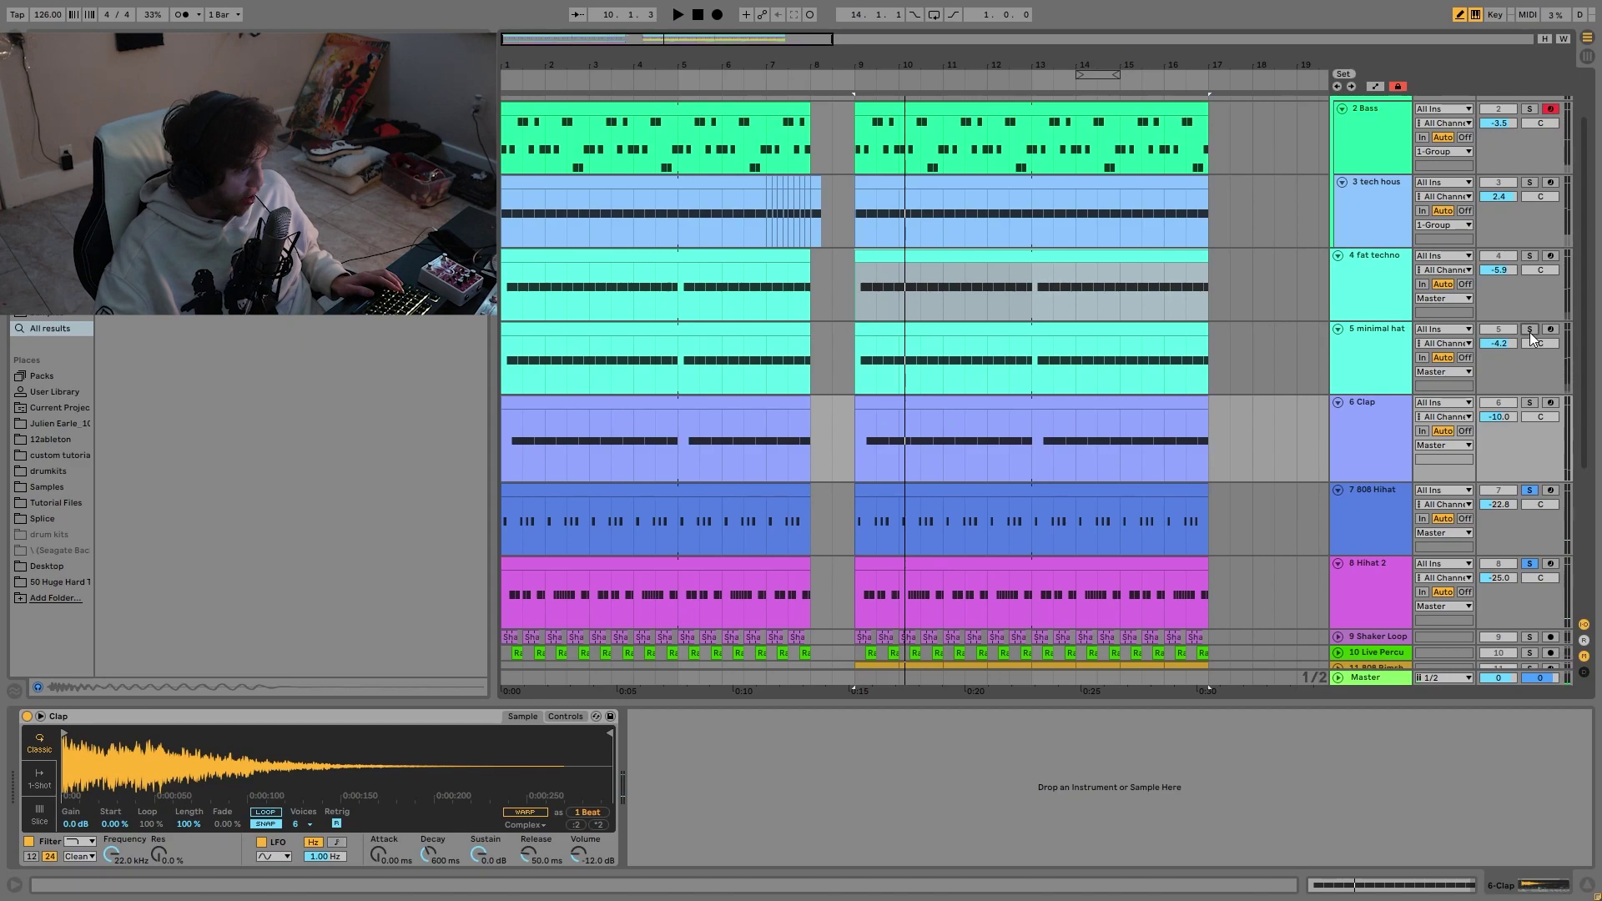
{"action": "key", "text": "space"}
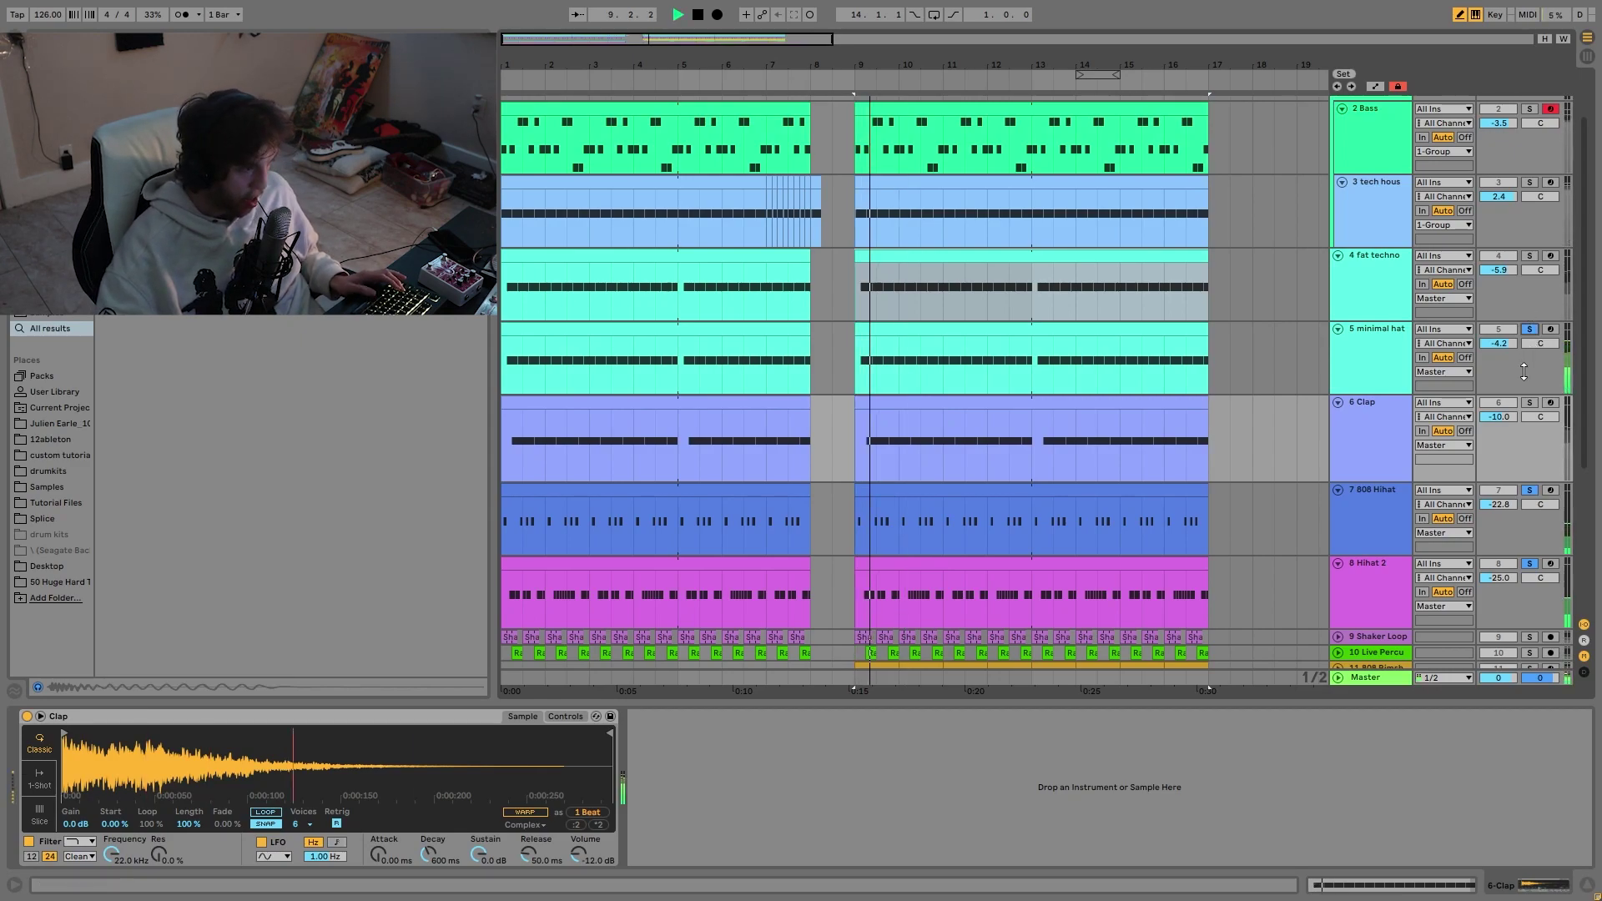
{"action": "scroll", "coordinate": [1361, 346], "scroll_direction": "down", "scroll_amount": 5}
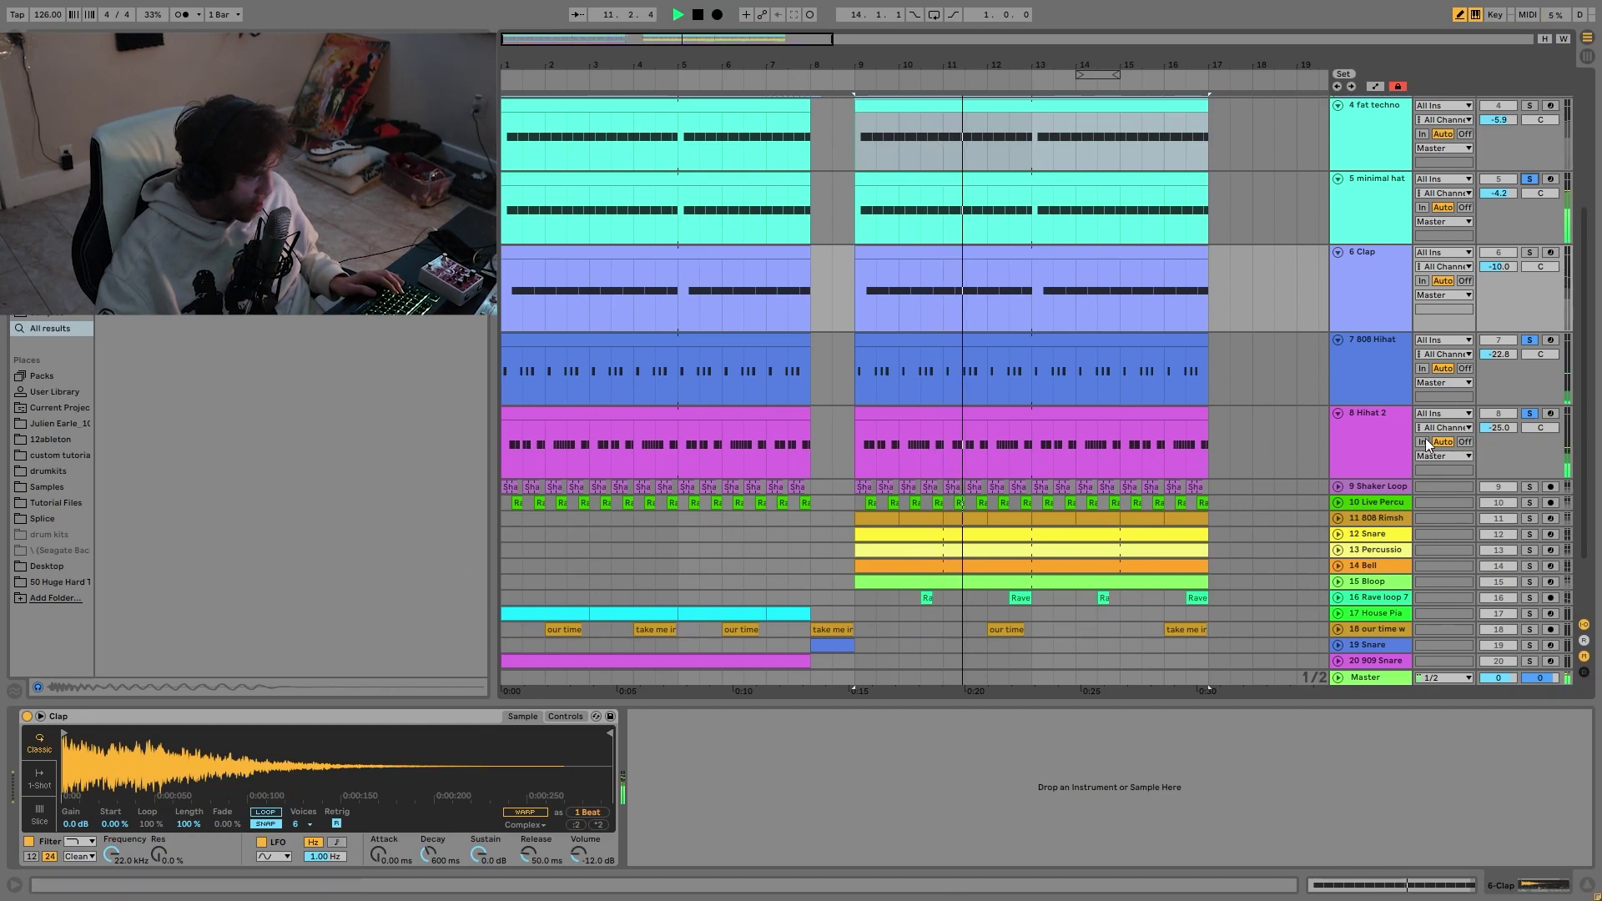
{"action": "scroll", "coordinate": [1366, 421], "scroll_direction": "down", "scroll_amount": 2}
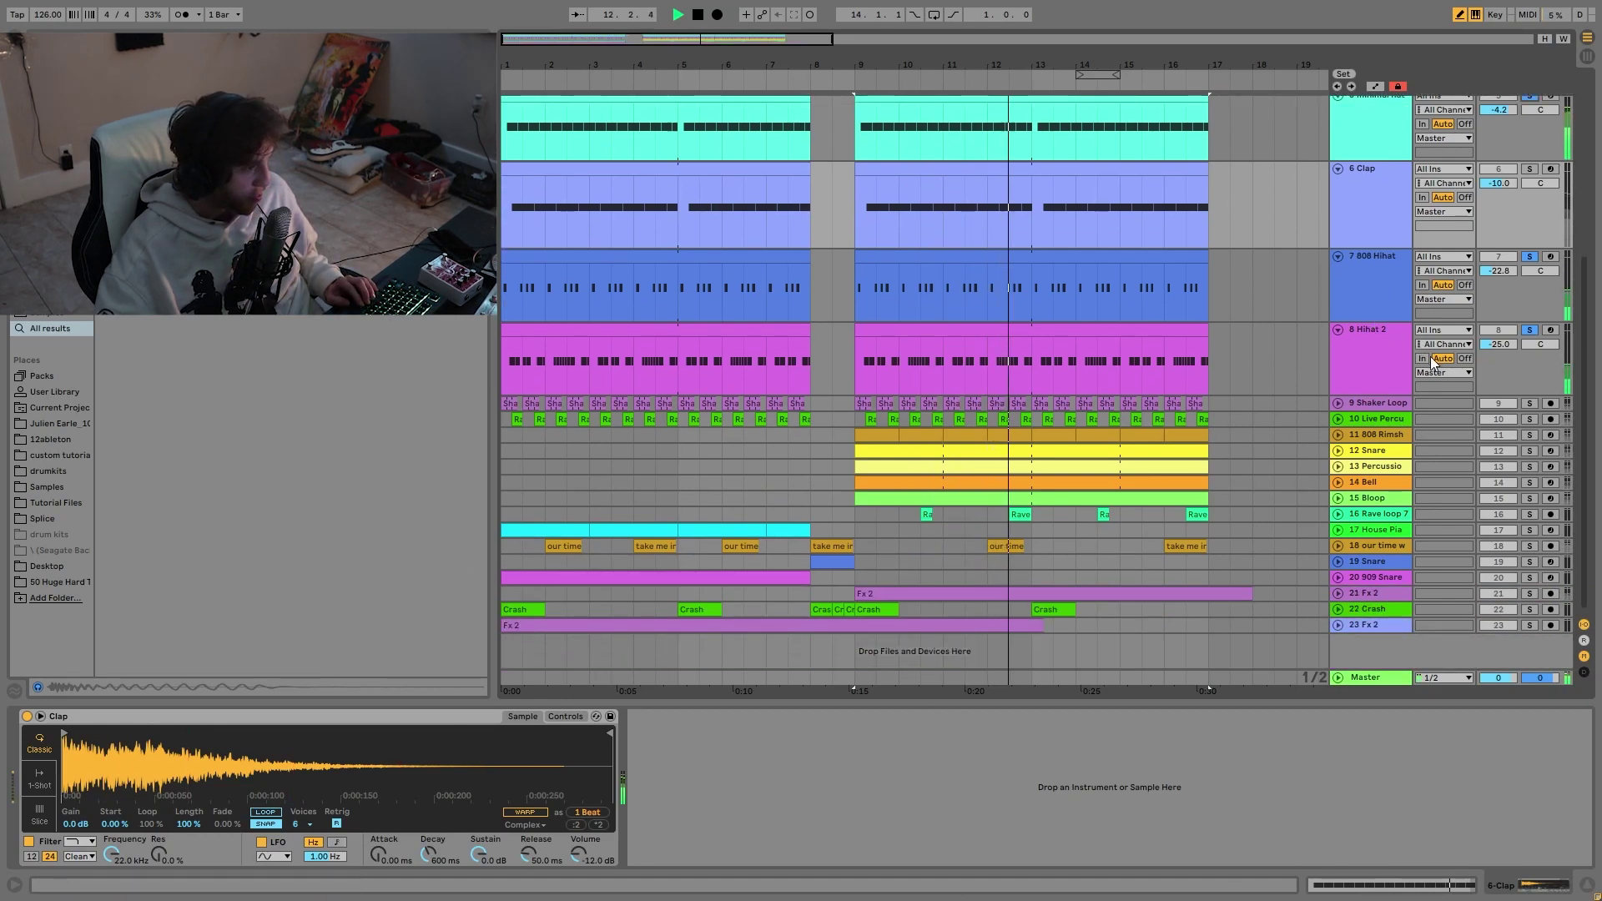
Step: Solo only the Shaker Loop and Live Percussion tracks from bar 9 and unfold both to show their clips
{"action": "left_click", "coordinate": [1531, 418]}
{"action": "key", "text": "space"}
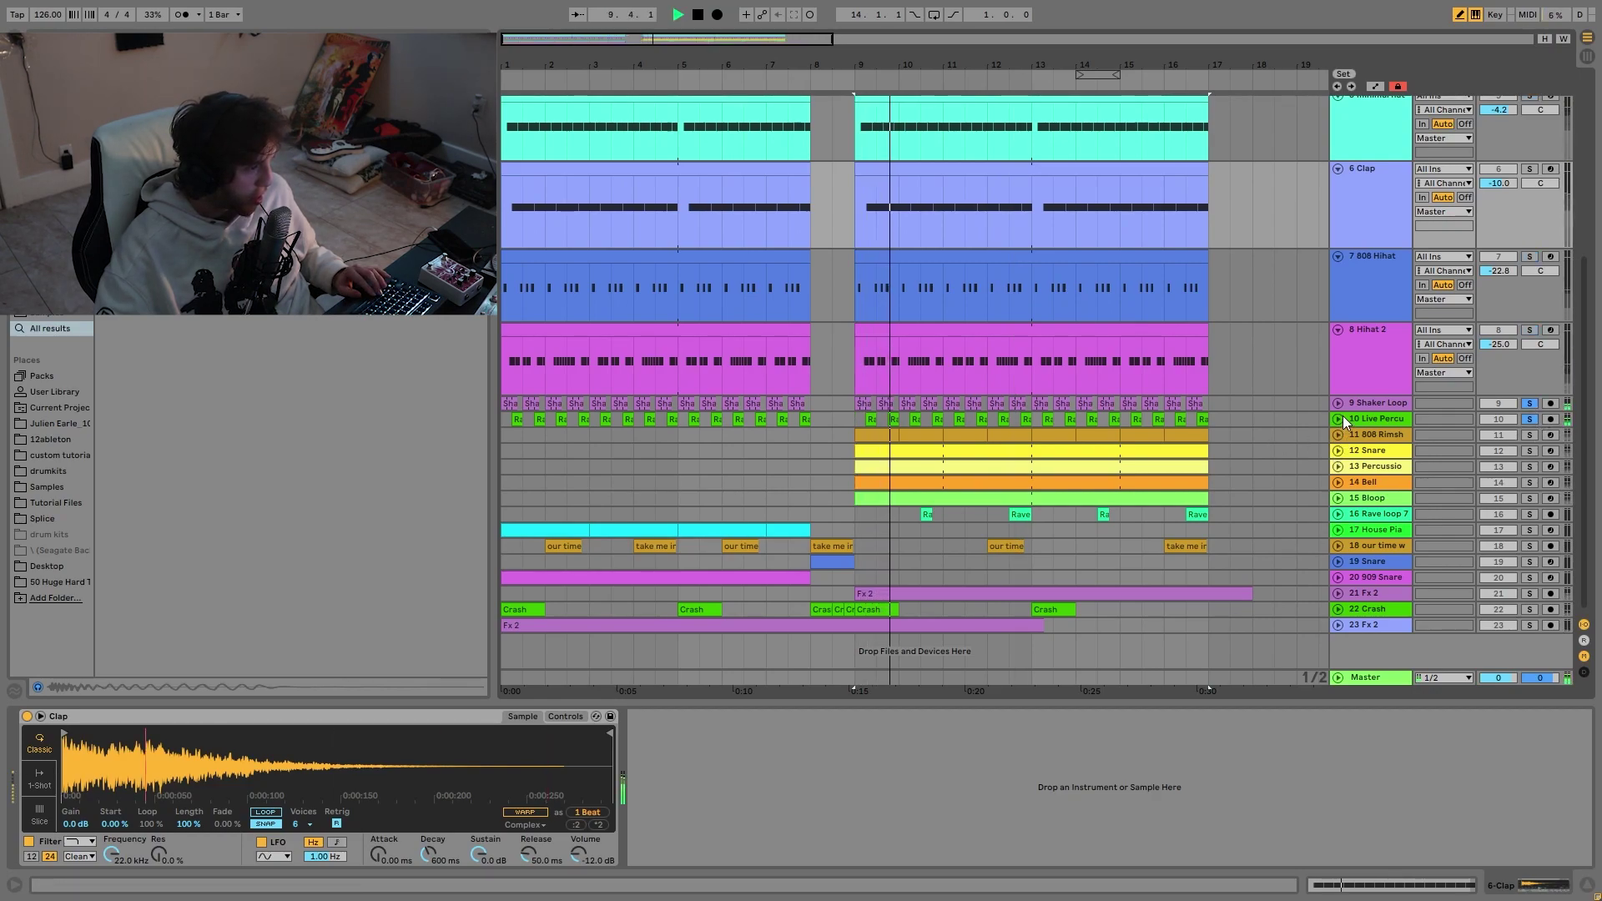
{"action": "left_click", "coordinate": [1339, 418]}
{"action": "left_click", "coordinate": [1335, 403]}
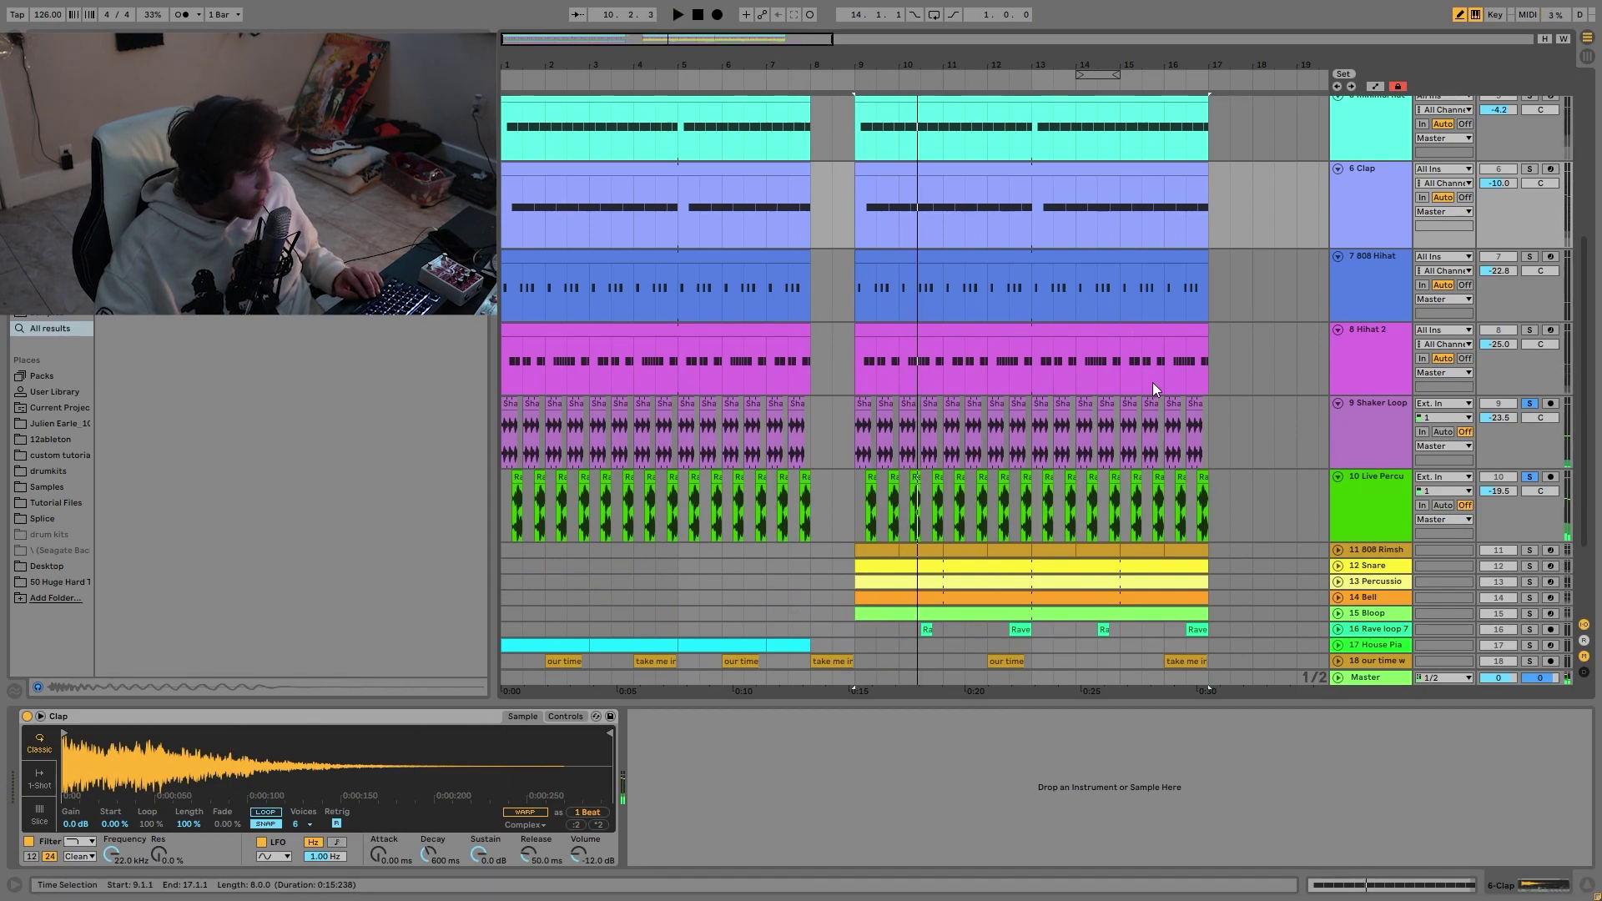
Step: Add the minimal hat to the soloed shaker and live percussion loops and play from bar 9
{"action": "scroll", "coordinate": [1542, 242], "scroll_direction": "up", "scroll_amount": 4}
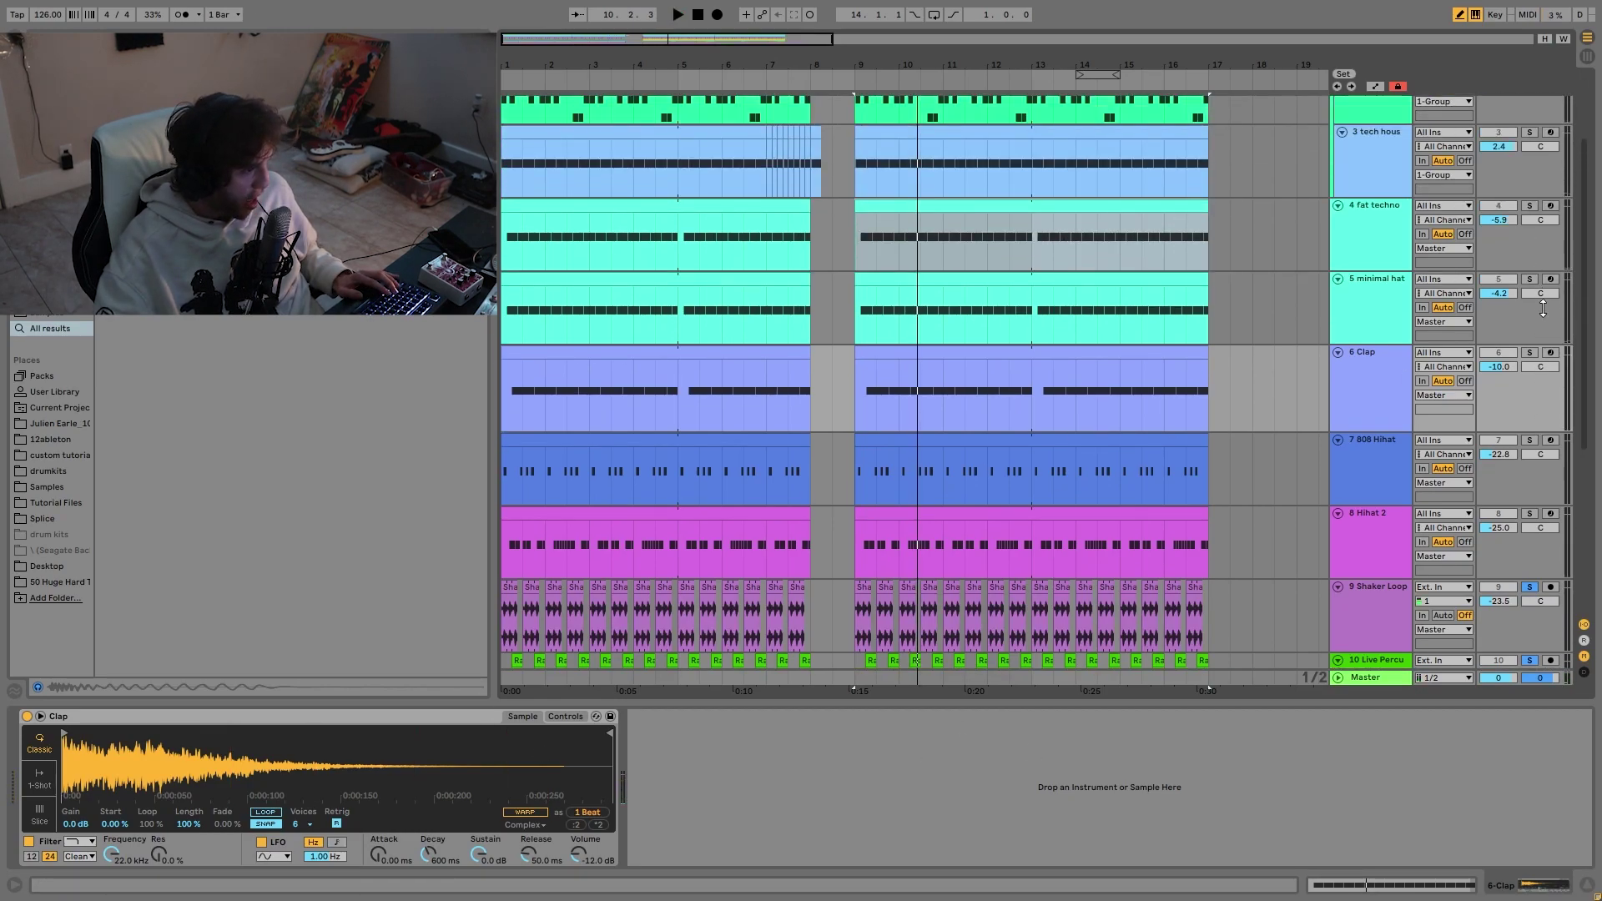
{"action": "left_click", "coordinate": [1529, 279]}
{"action": "key", "text": "space"}
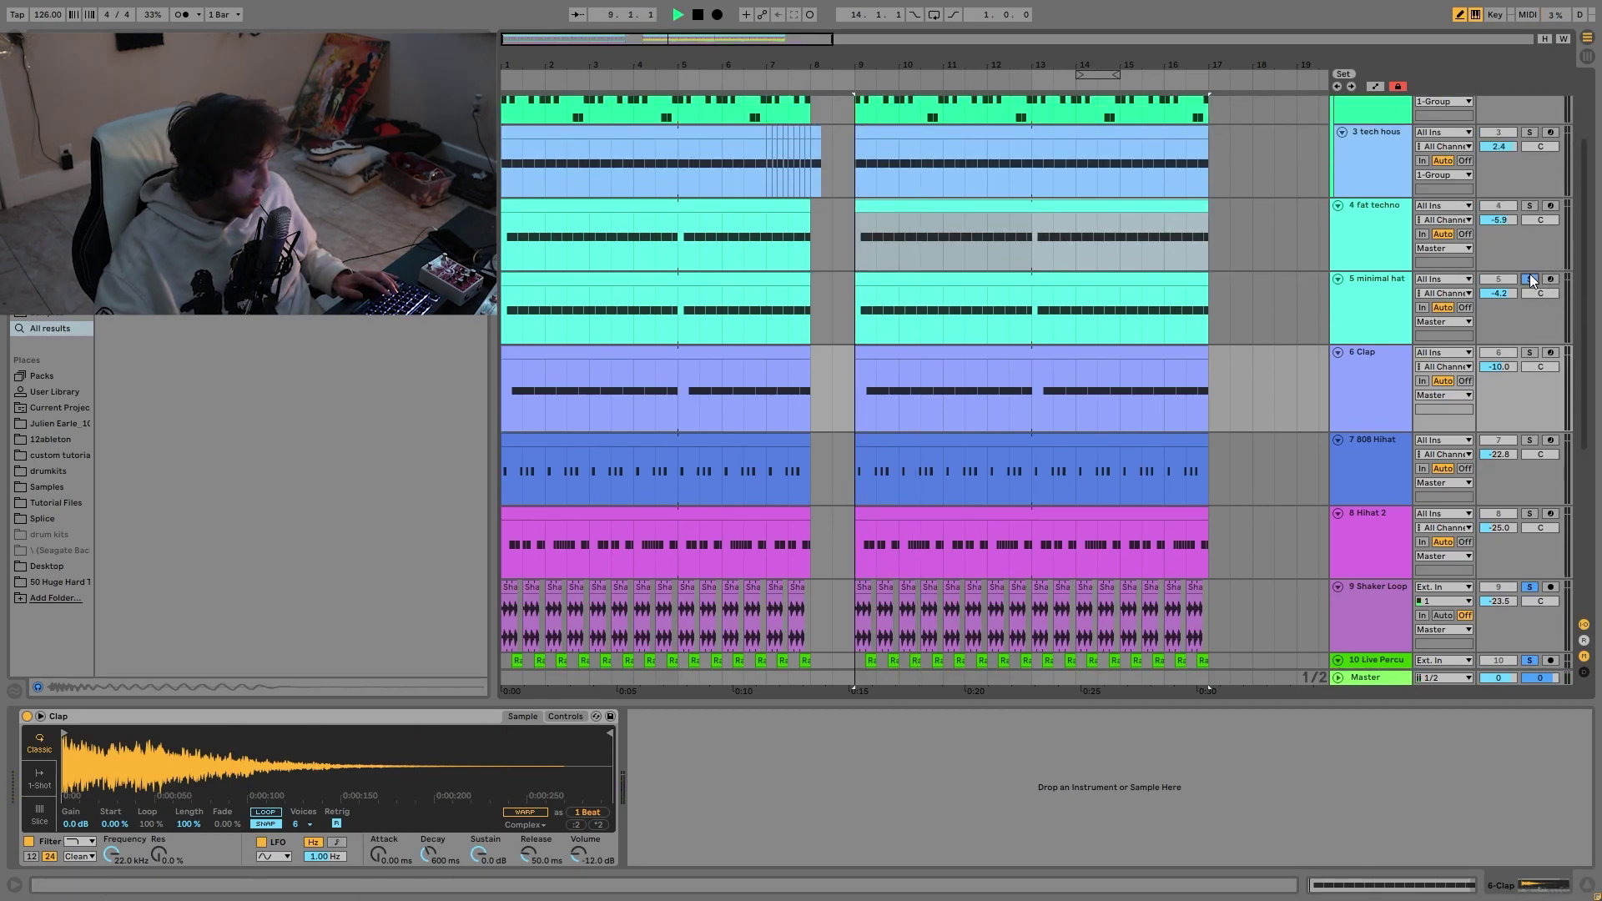
{"action": "scroll", "coordinate": [1373, 568], "scroll_direction": "down", "scroll_amount": 3}
{"action": "scroll", "coordinate": [1373, 568], "scroll_direction": "down", "scroll_amount": 2}
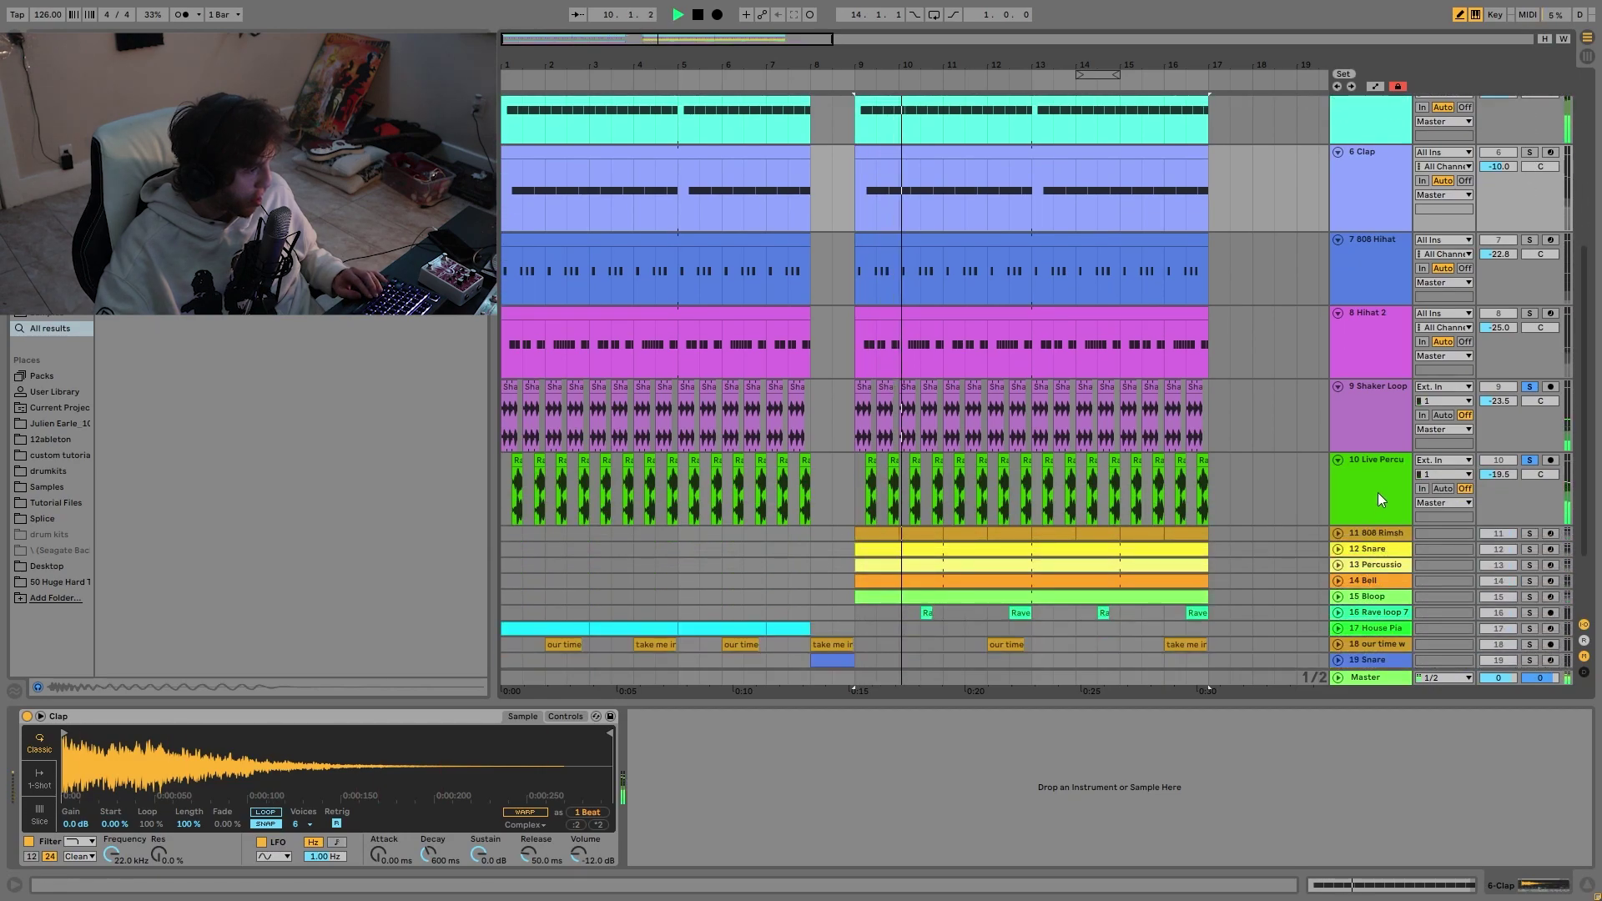
Step: Examine the Shaker Loop and Live Percussion tracks' effects and how their clips alternate from bar 9 during playback
{"action": "left_click", "coordinate": [1378, 492]}
{"action": "left_click", "coordinate": [1363, 423]}
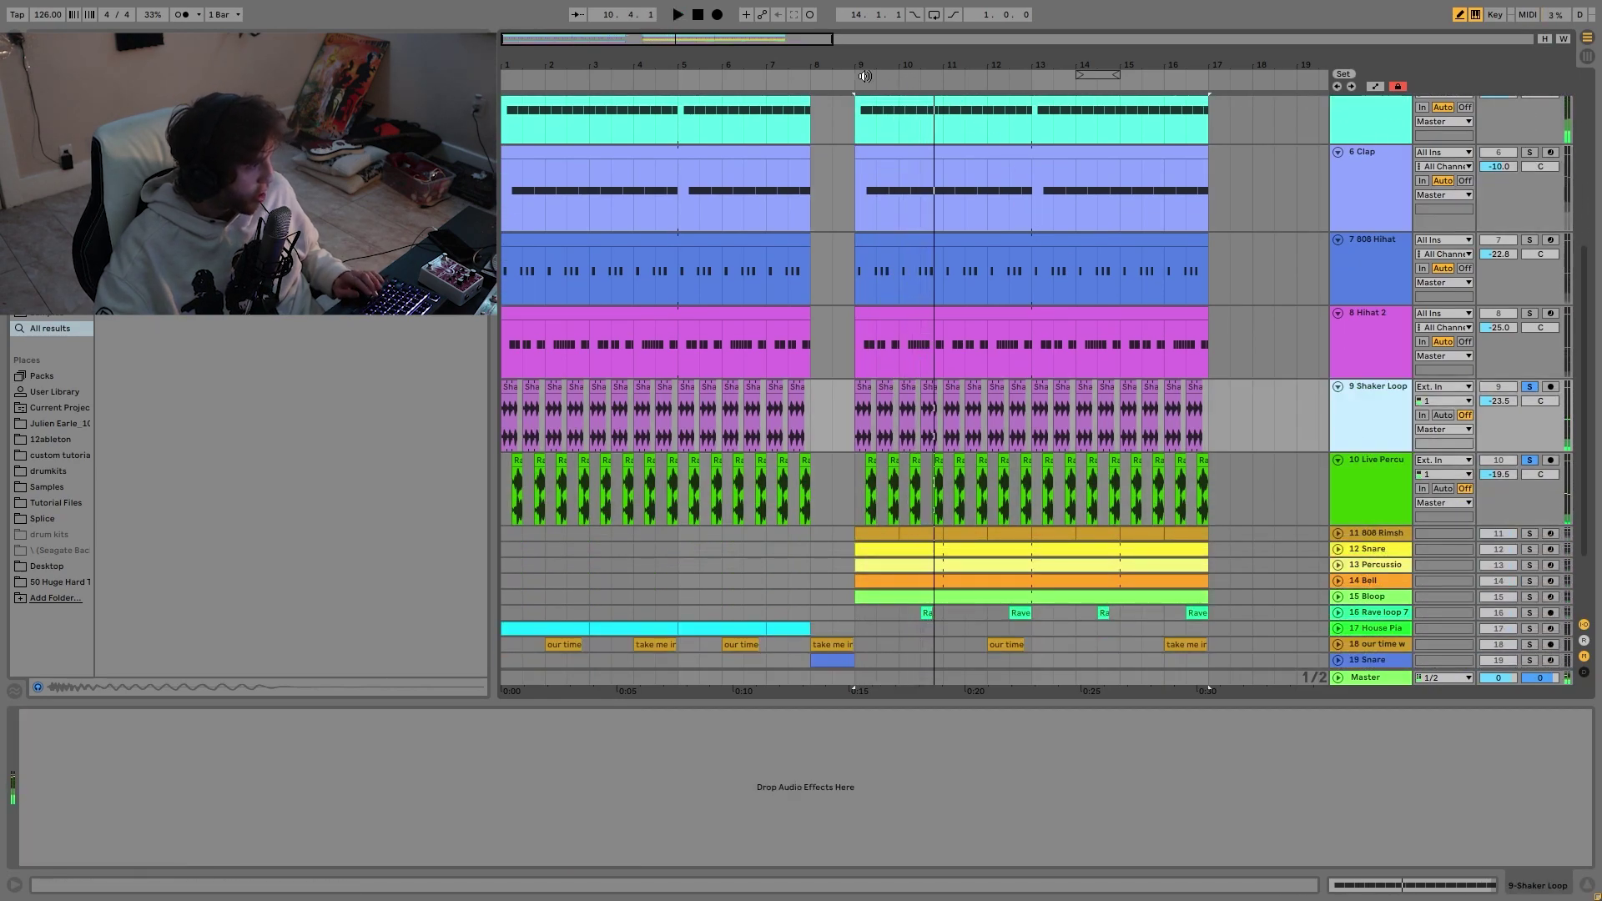
{"action": "left_click_drag", "start_coordinate": [854, 65], "coordinate": [867, 258]}
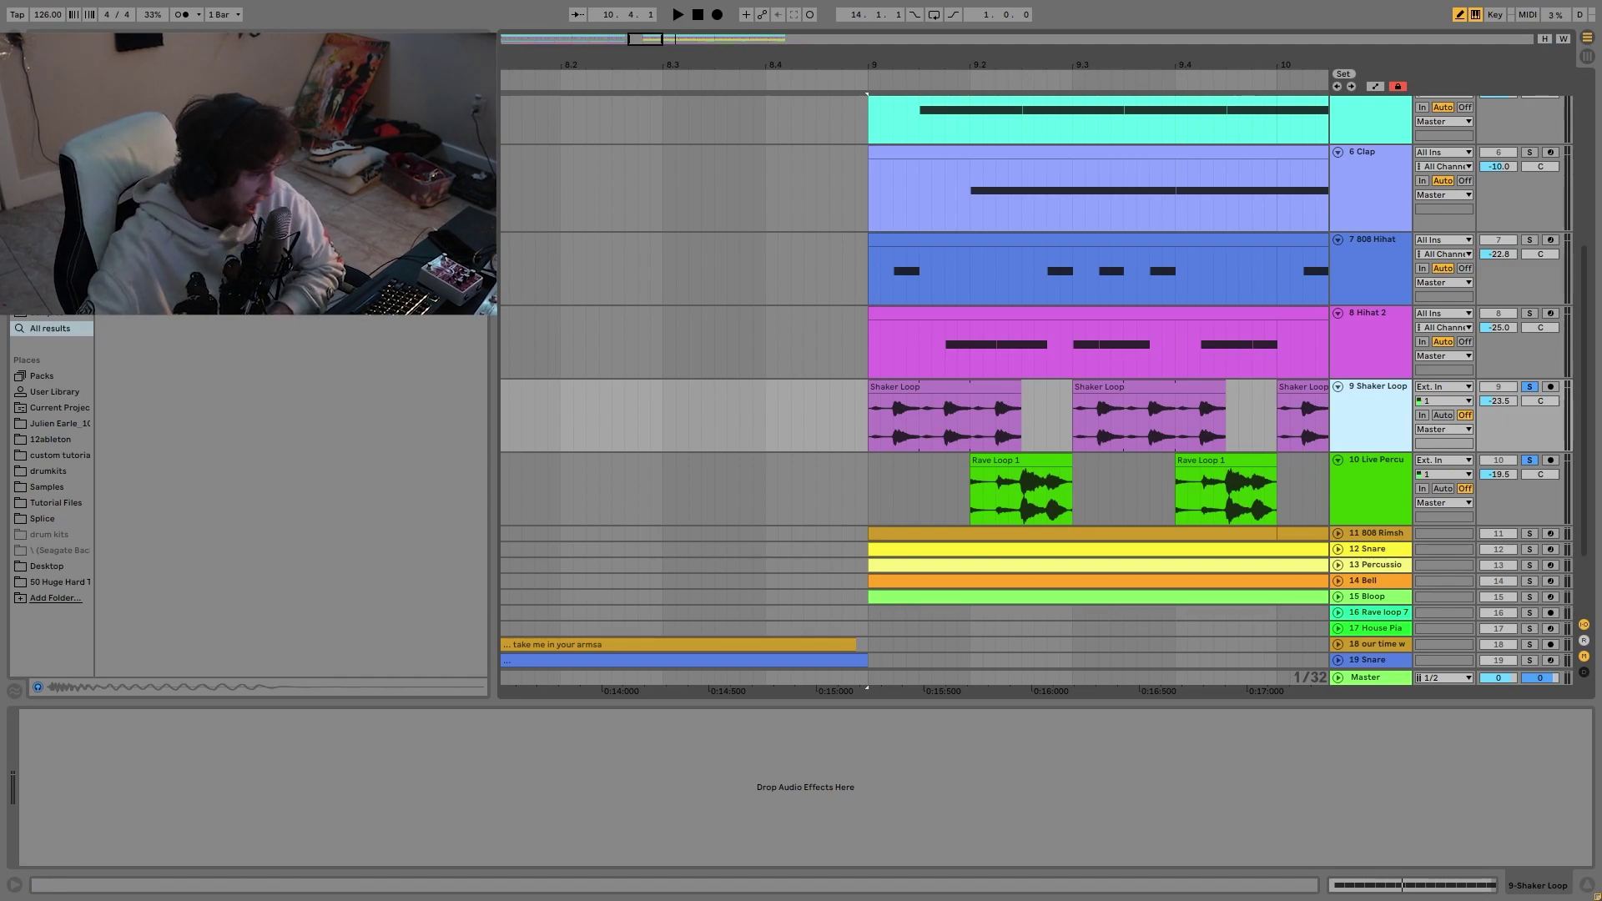
{"action": "key", "text": "space"}
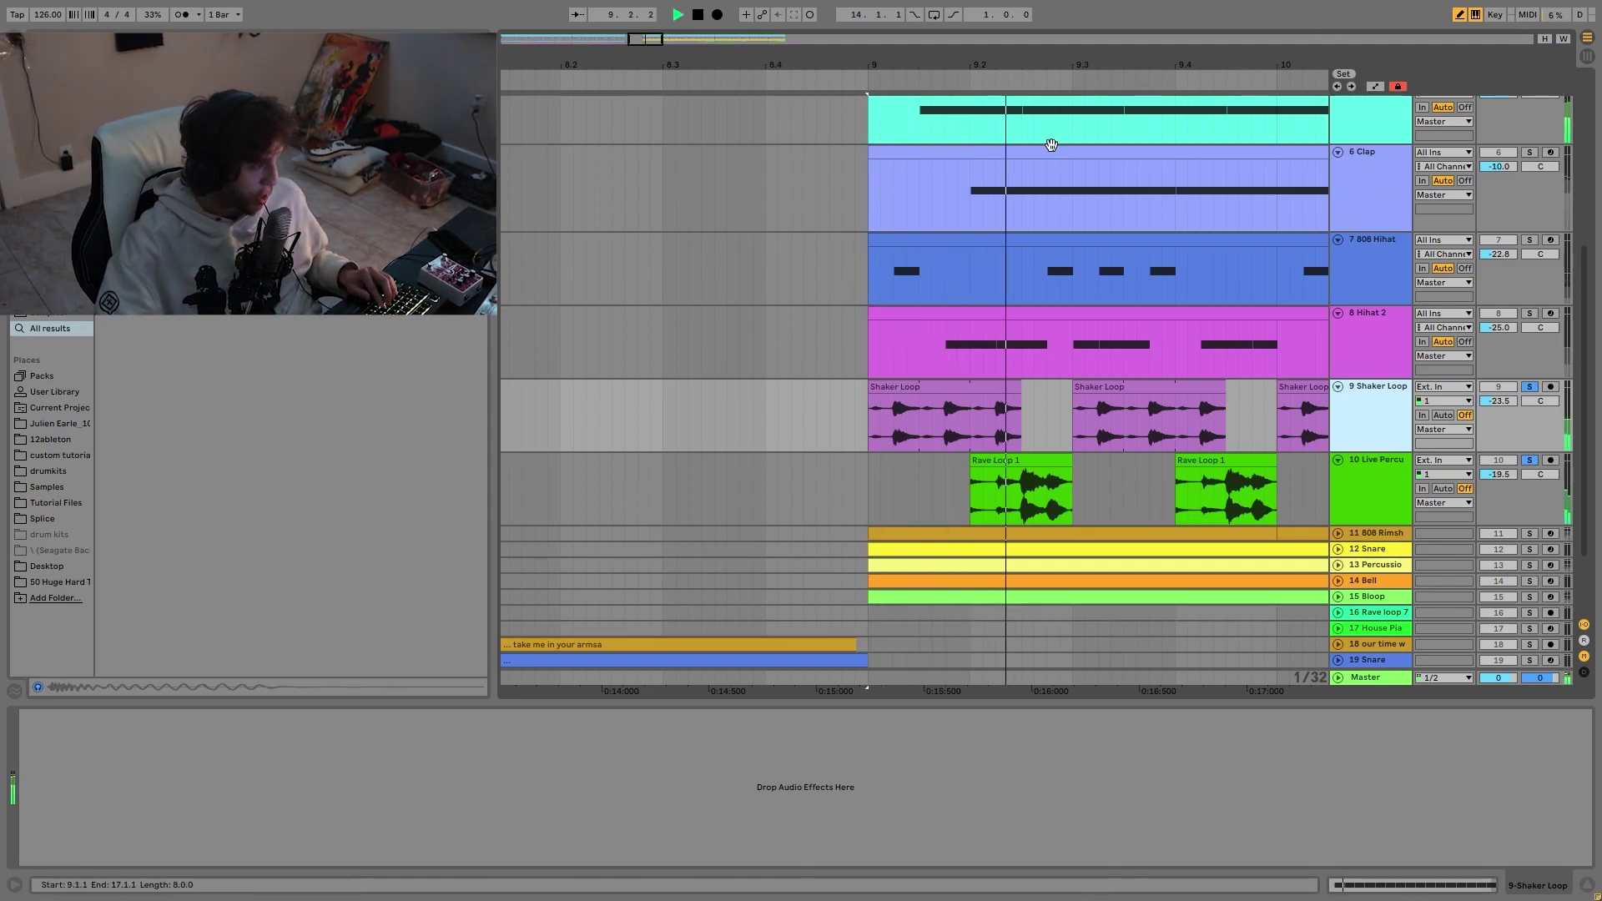
{"action": "left_click_drag", "start_coordinate": [921, 61], "coordinate": [921, 3]}
{"action": "scroll", "coordinate": [1227, 389], "scroll_direction": "down", "scroll_amount": 2}
{"action": "key", "text": "space"}
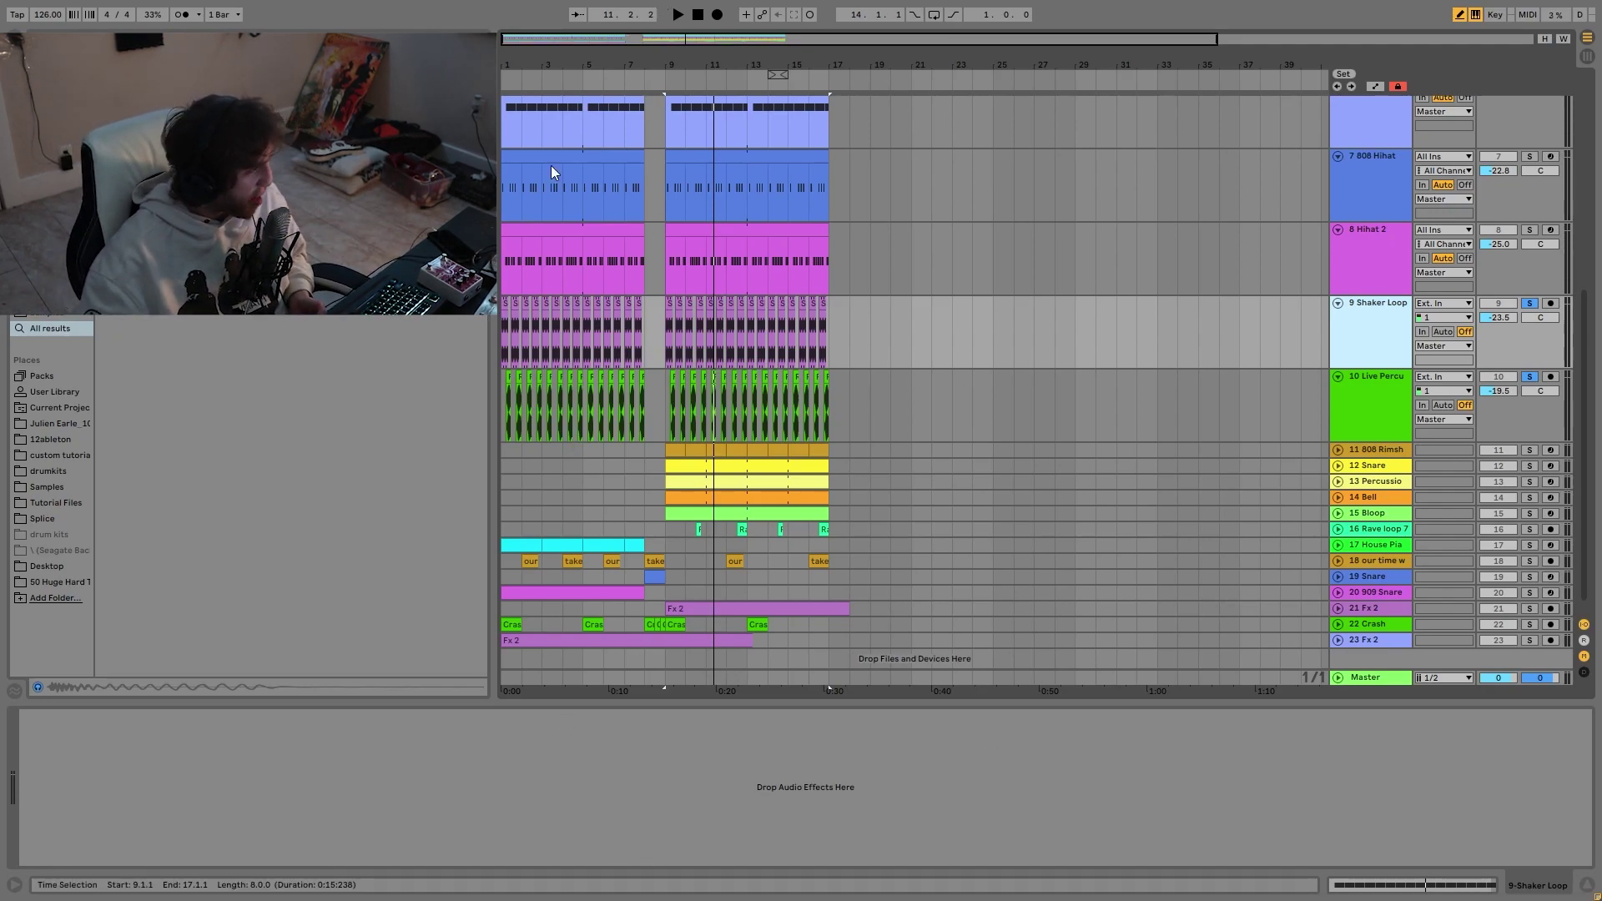
{"action": "left_click_drag", "start_coordinate": [671, 52], "coordinate": [672, 109]}
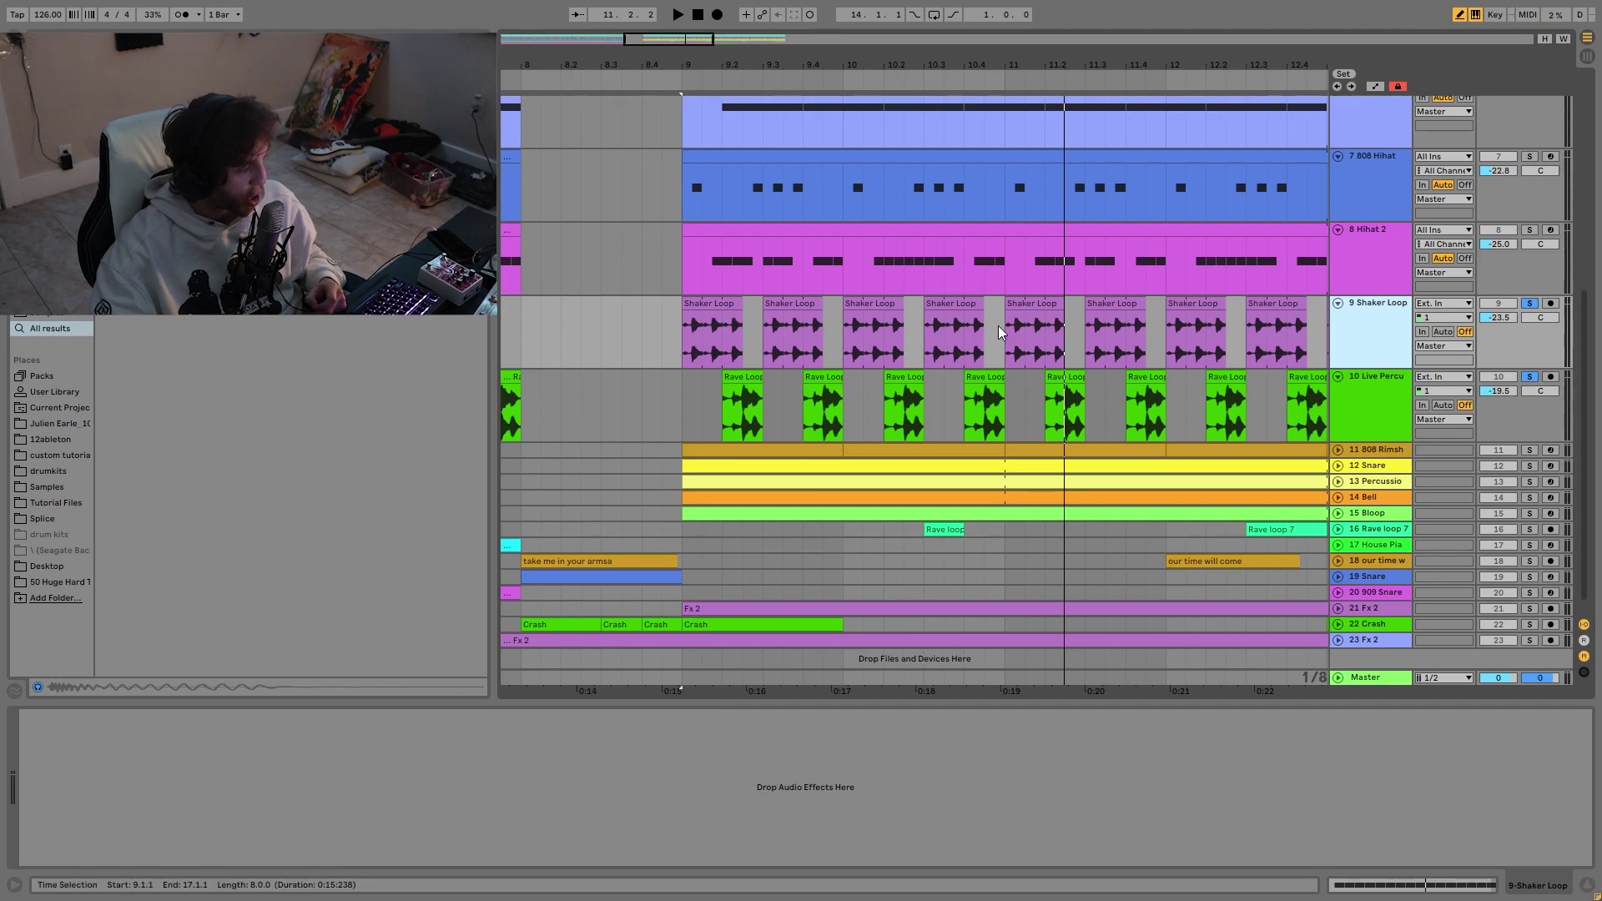
Step: Solo the 808 Rimshot, Snare, Percussion, Bell and Bloop tracks together and play from bar 9
{"action": "left_click", "coordinate": [1530, 450]}
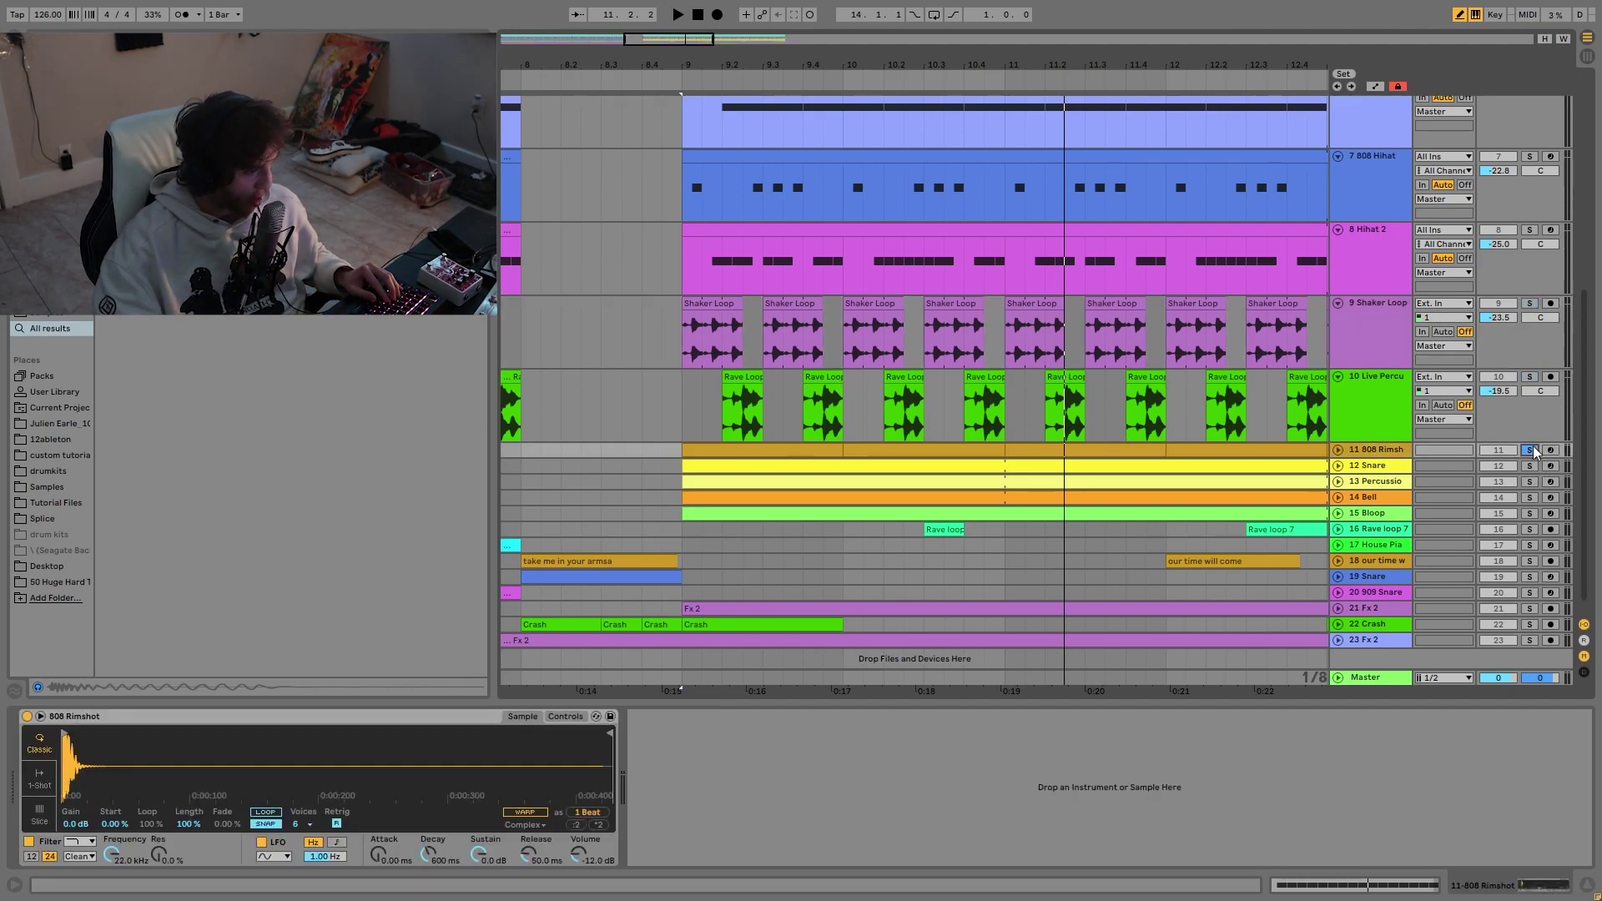
{"action": "left_click", "coordinate": [1530, 469]}
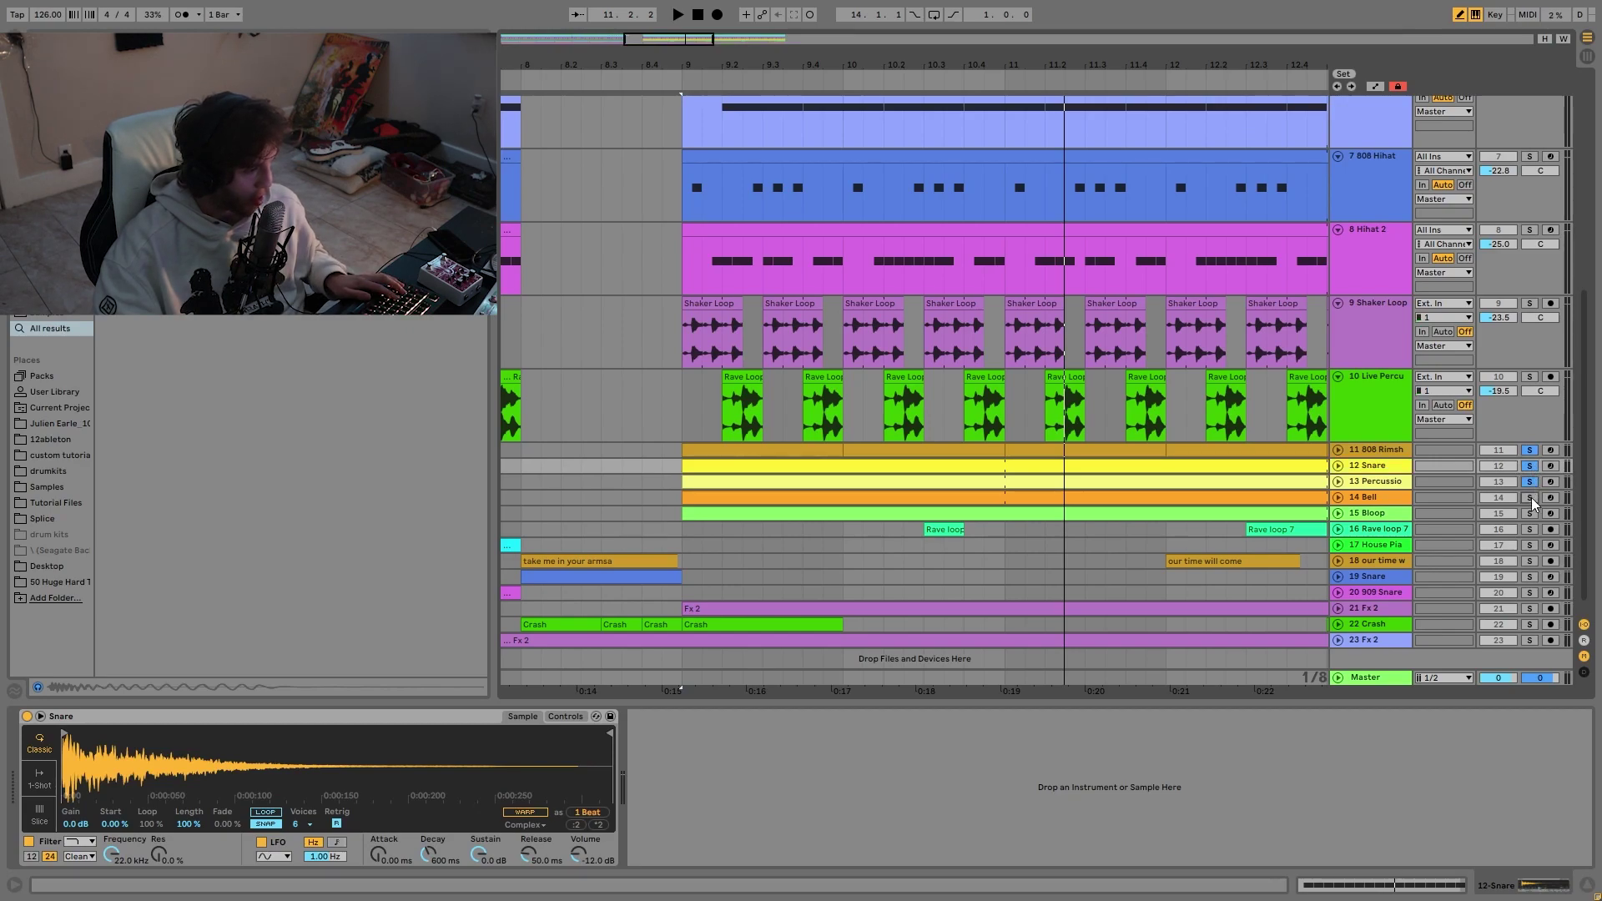
{"action": "key", "text": "space"}
Step: Unfold the Bloop, Bell, Percussion, Snare and 808 Rimshot tracks and add Rave loop 7 to the solos during playback
{"action": "left_click", "coordinate": [1339, 513]}
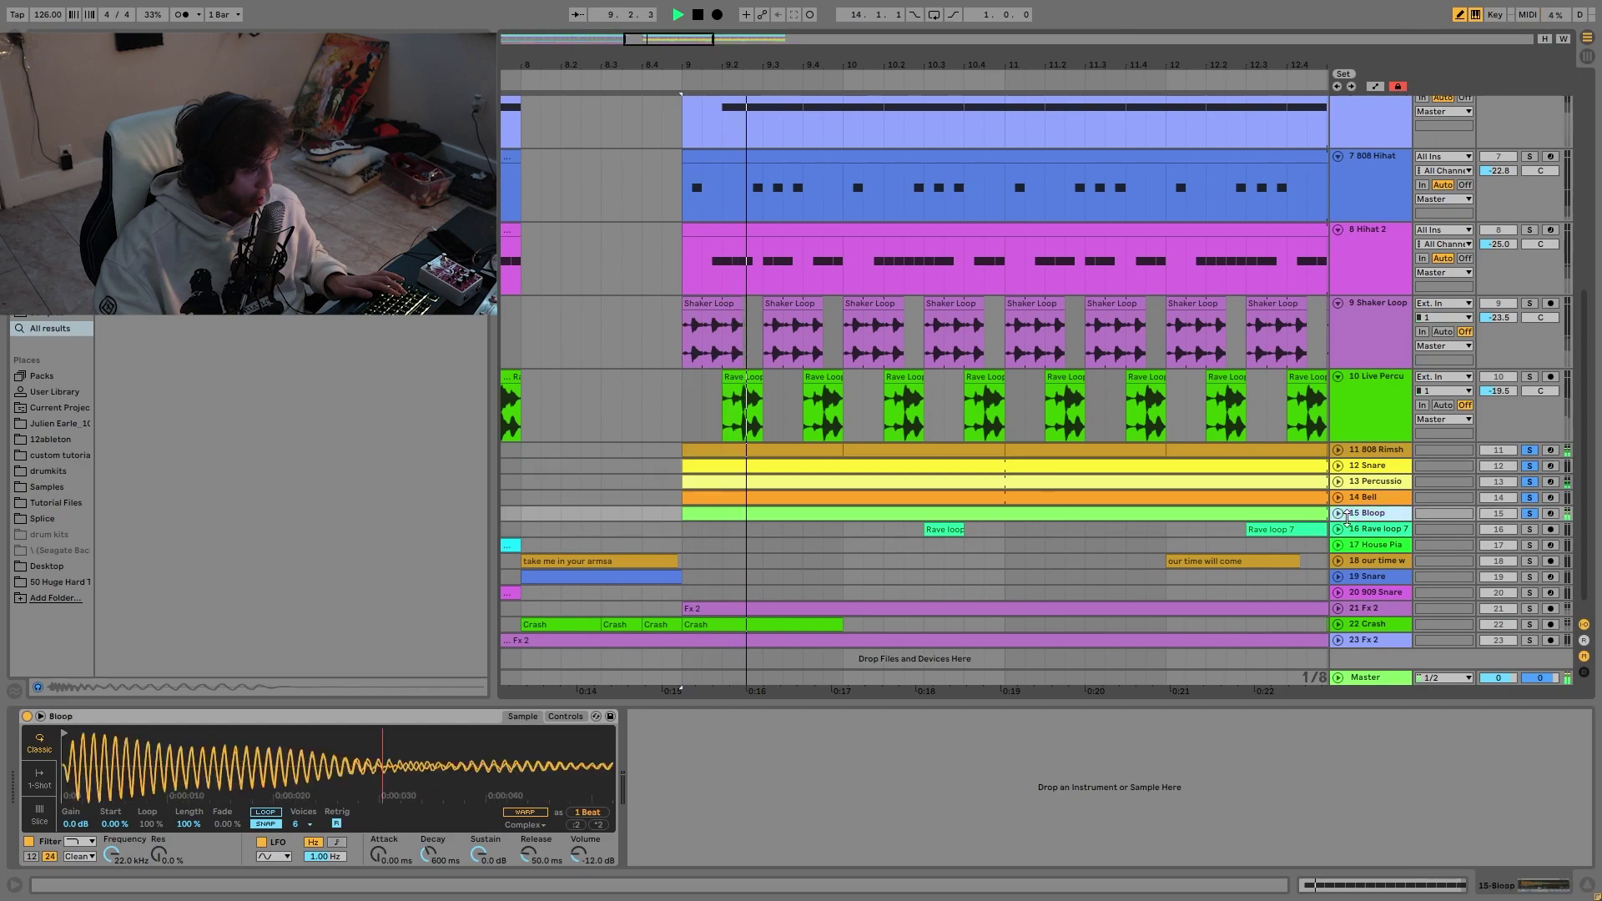
{"action": "left_click", "coordinate": [1338, 514]}
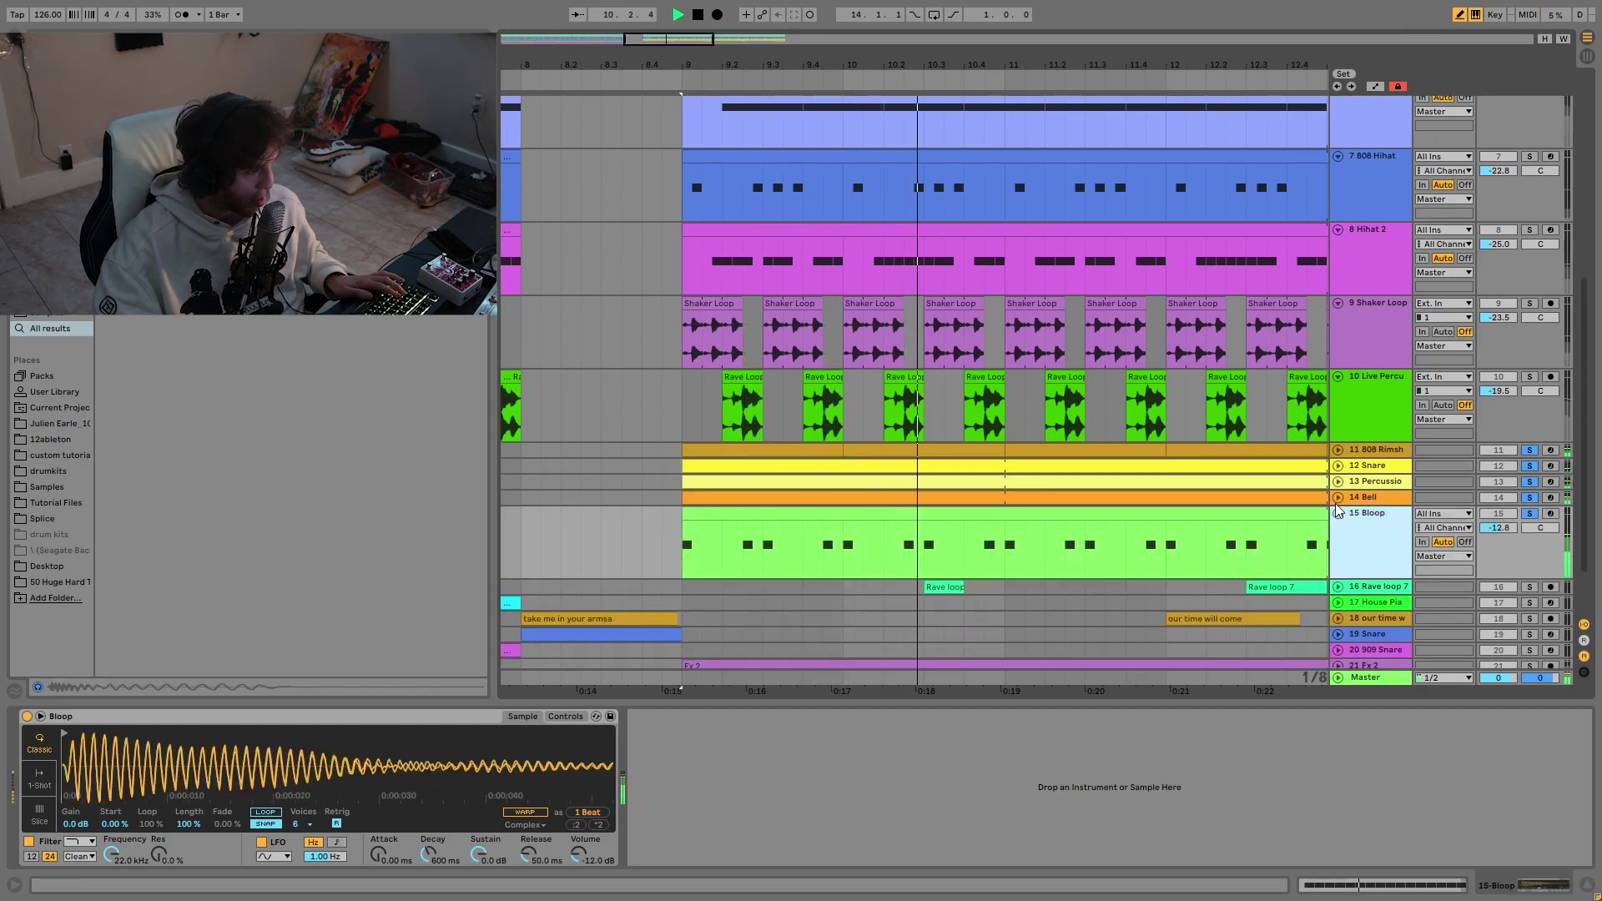
{"action": "left_click", "coordinate": [1338, 497]}
{"action": "scroll", "coordinate": [1365, 488], "scroll_direction": "down", "scroll_amount": 2}
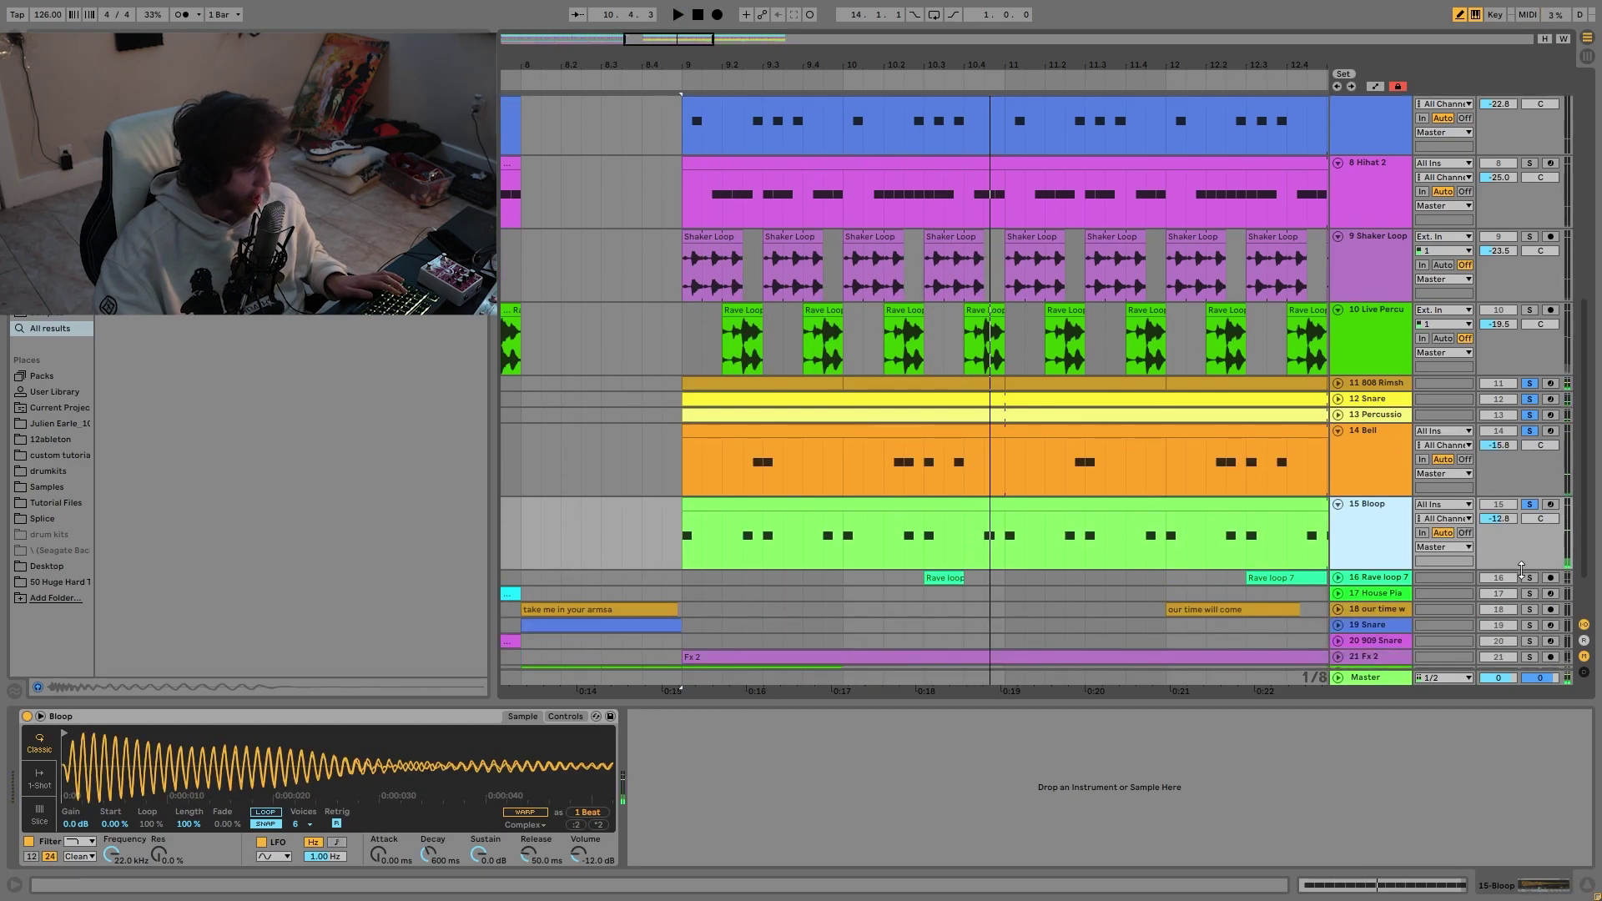
{"action": "left_click", "coordinate": [1338, 414]}
{"action": "left_click", "coordinate": [1338, 398]}
{"action": "left_click", "coordinate": [1338, 382]}
{"action": "scroll", "coordinate": [1392, 355], "scroll_direction": "down", "scroll_amount": 4}
{"action": "scroll", "coordinate": [1392, 355], "scroll_direction": "down", "scroll_amount": 1}
{"action": "key", "text": "space"}
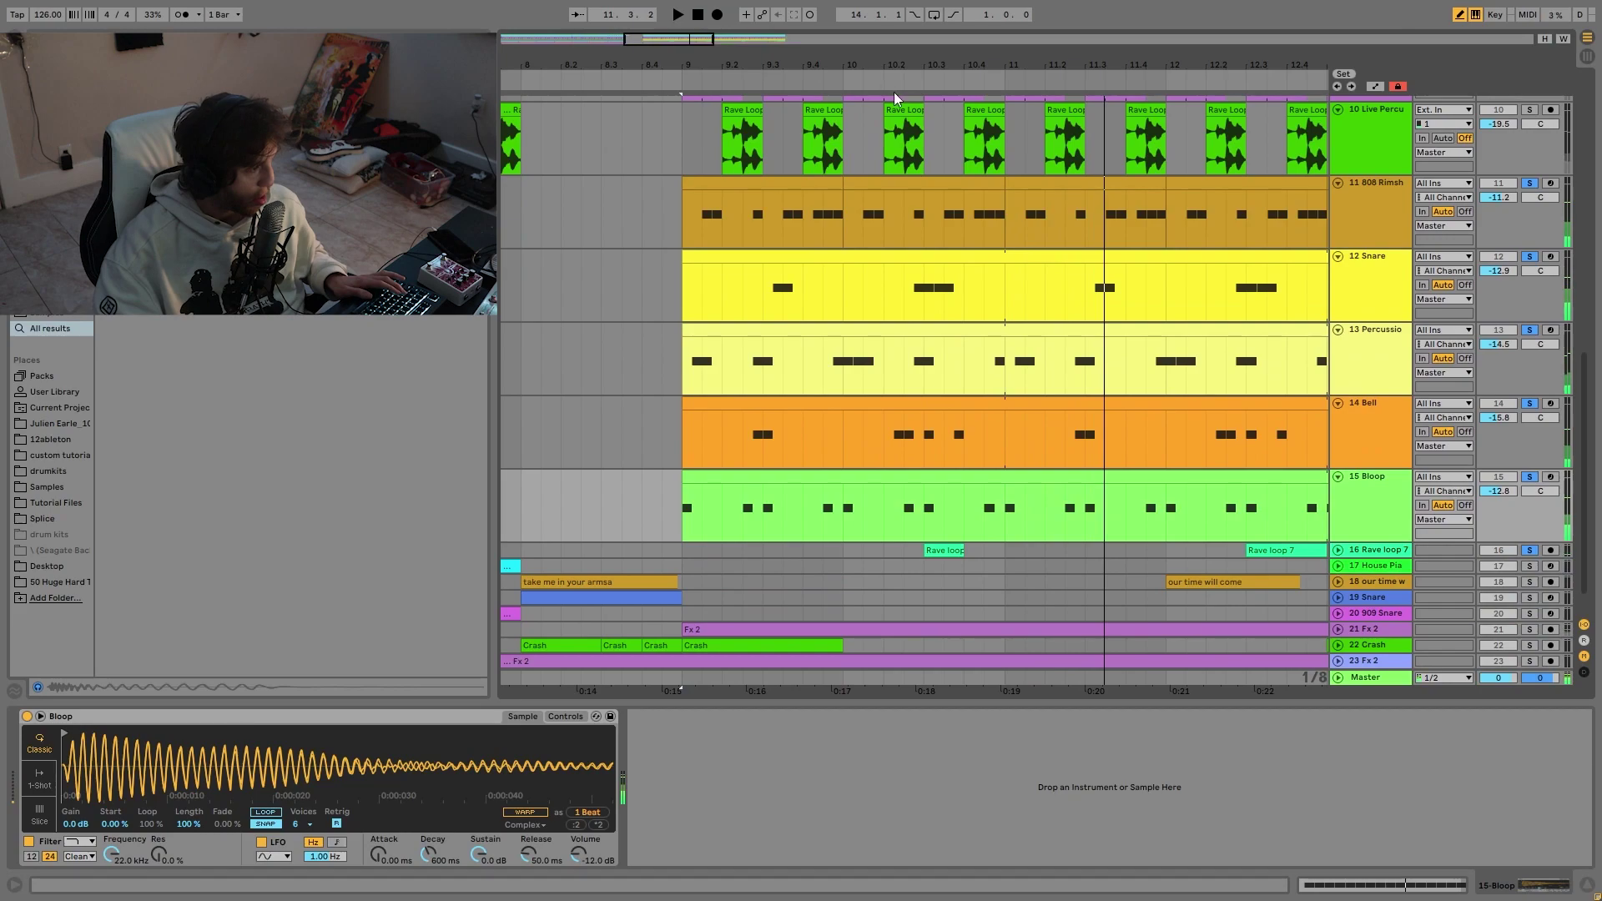
Step: Add Hihat 2, the Clap and the minimal hat to the soloed percussion tracks and play from bar 9
{"action": "key", "text": "minus"}
{"action": "key", "text": "minus"}
{"action": "scroll", "coordinate": [1277, 321], "scroll_direction": "up", "scroll_amount": 5}
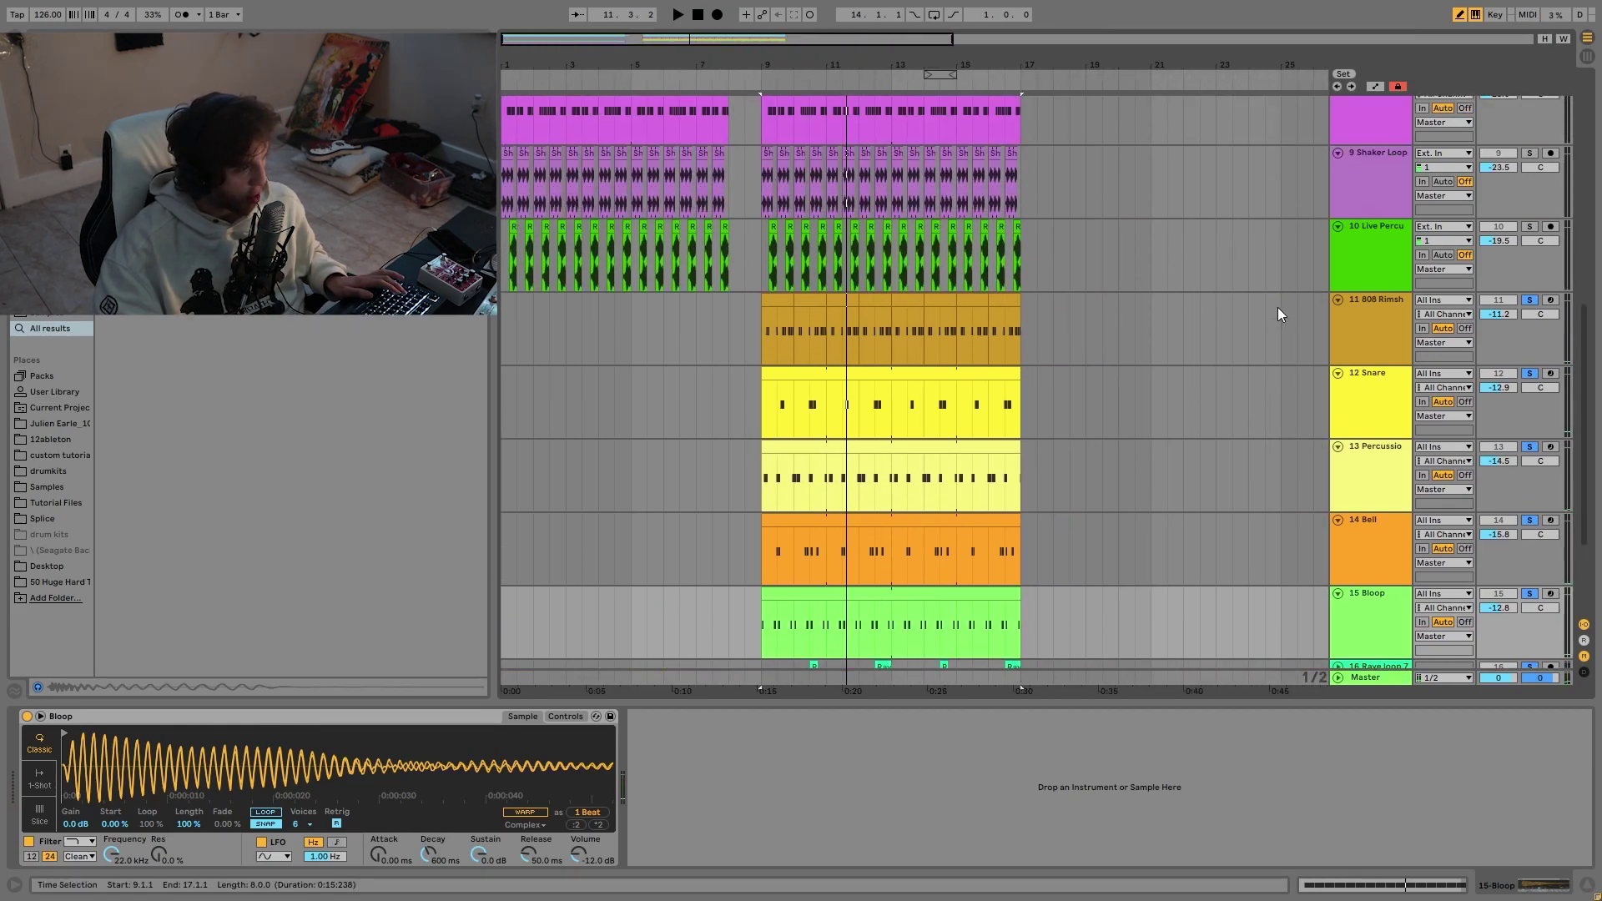
{"action": "left_click", "coordinate": [1527, 280]}
{"action": "left_click", "coordinate": [1529, 118]}
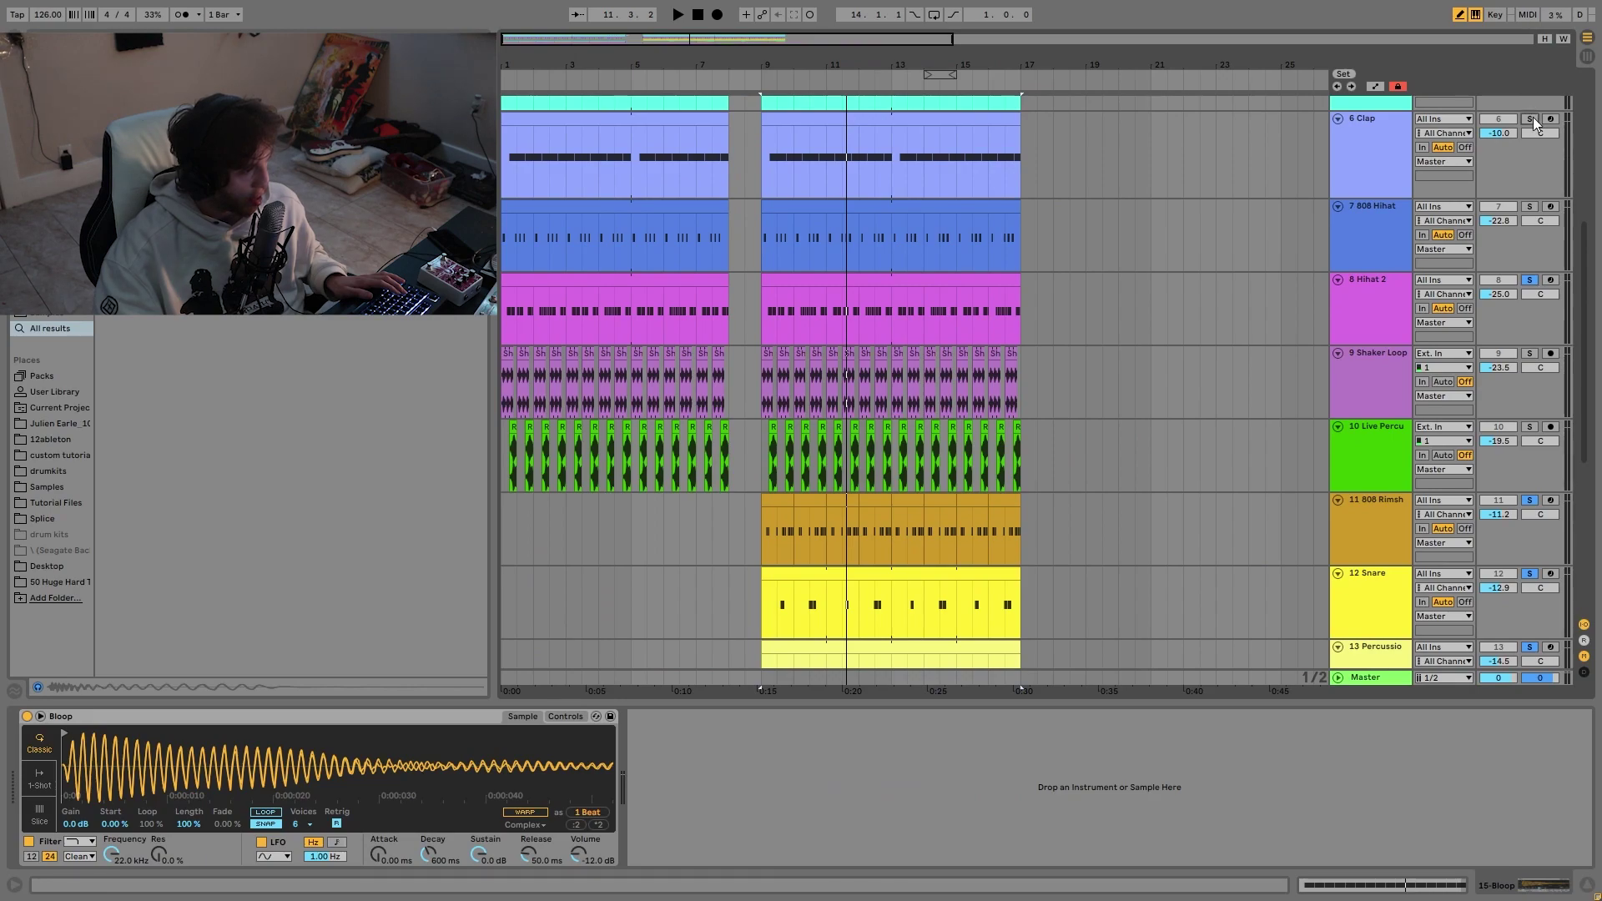
{"action": "scroll", "coordinate": [1540, 142], "scroll_direction": "up", "scroll_amount": 1}
{"action": "left_click", "coordinate": [1529, 129]}
{"action": "key", "text": "space"}
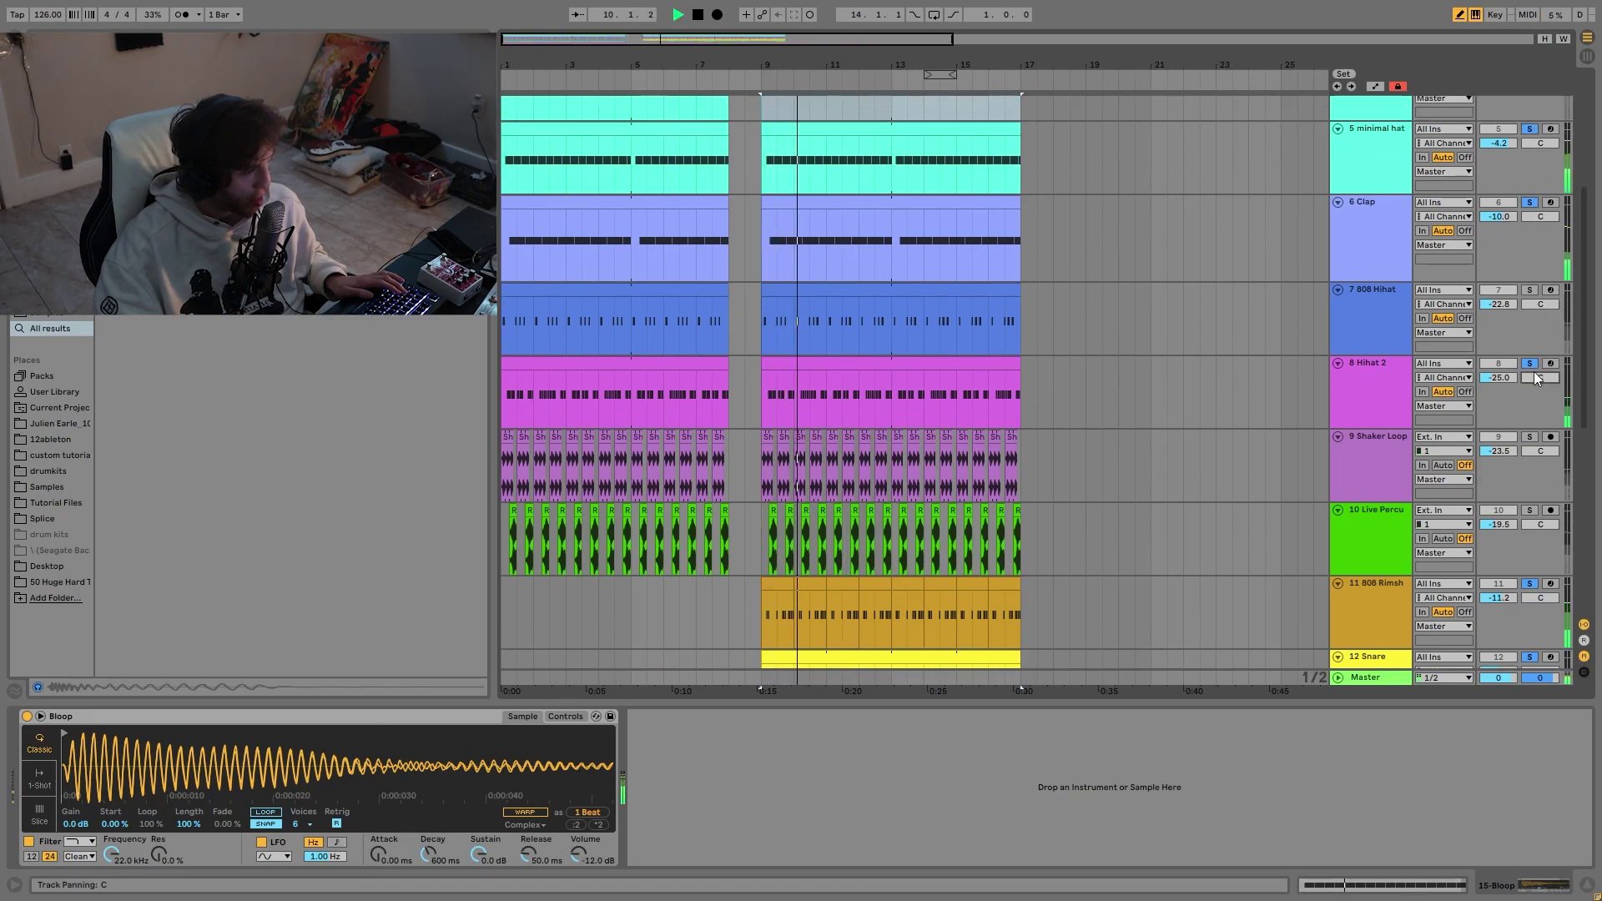
{"action": "scroll", "coordinate": [1532, 364], "scroll_direction": "down", "scroll_amount": 2}
{"action": "scroll", "coordinate": [1532, 364], "scroll_direction": "down", "scroll_amount": 3}
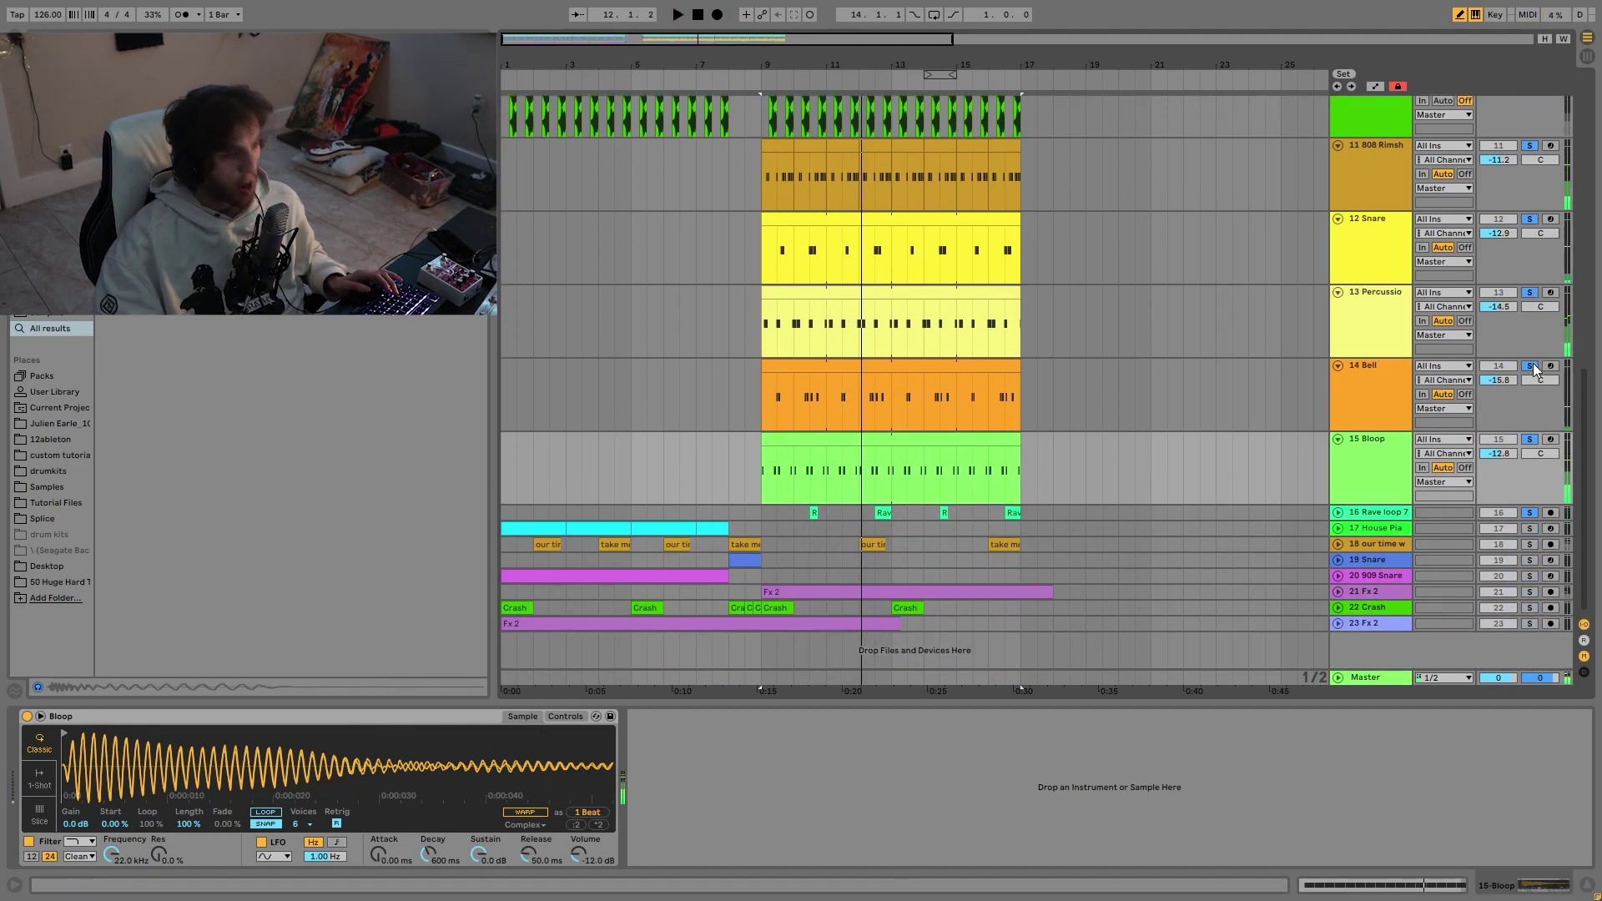
Step: Clear all track solos and play the full mix from bar 9
{"action": "left_click", "coordinate": [1531, 366]}
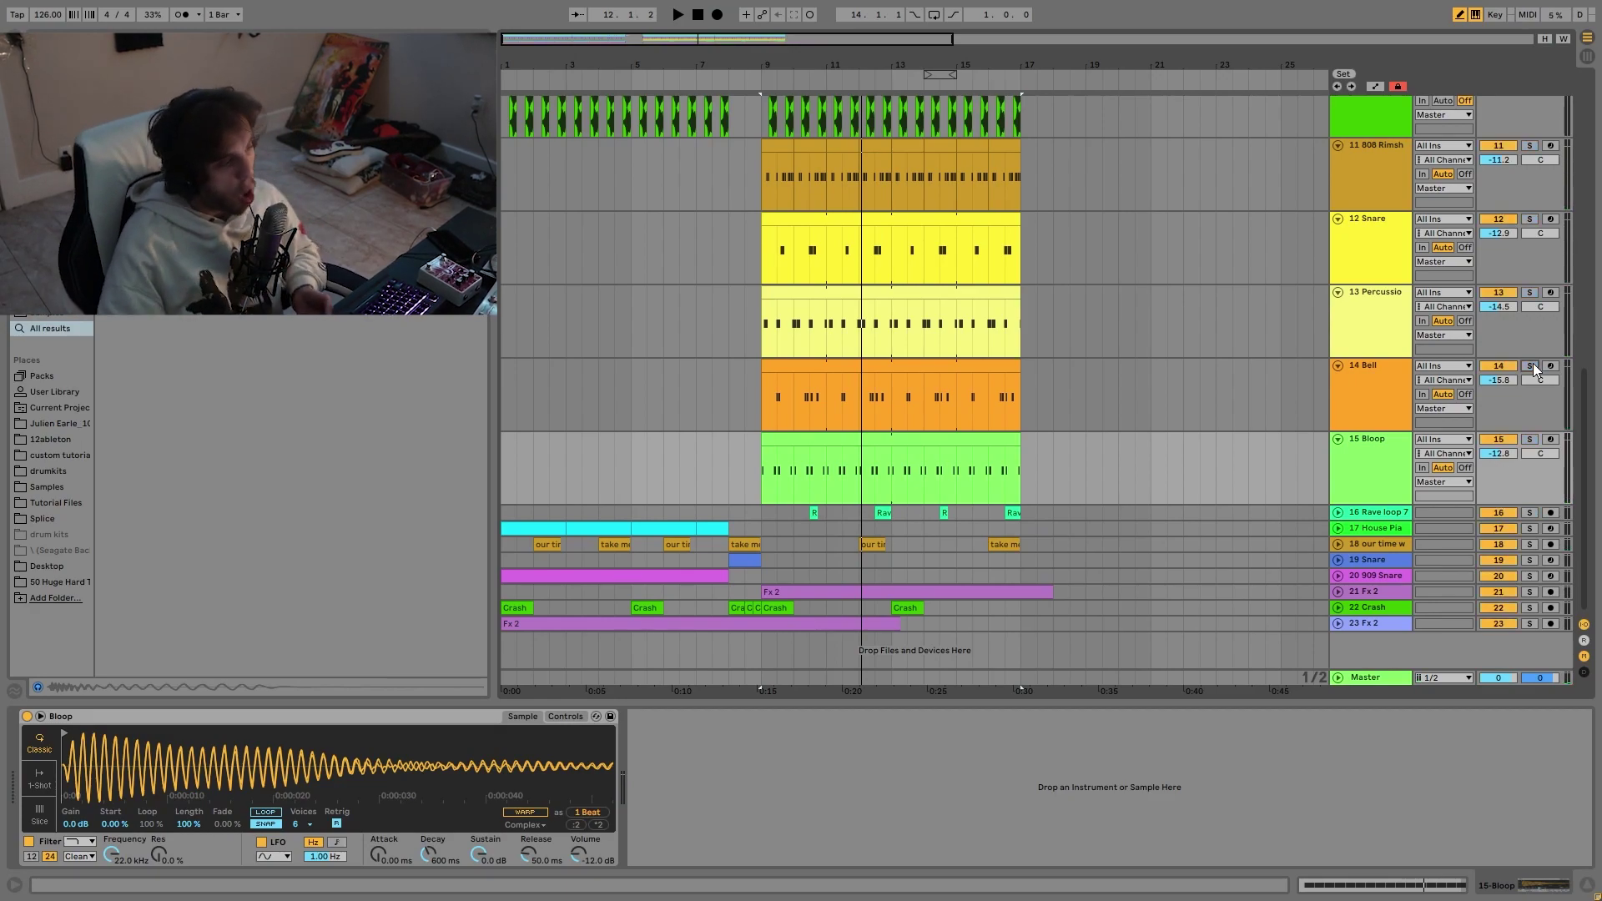
{"action": "key", "text": "space"}
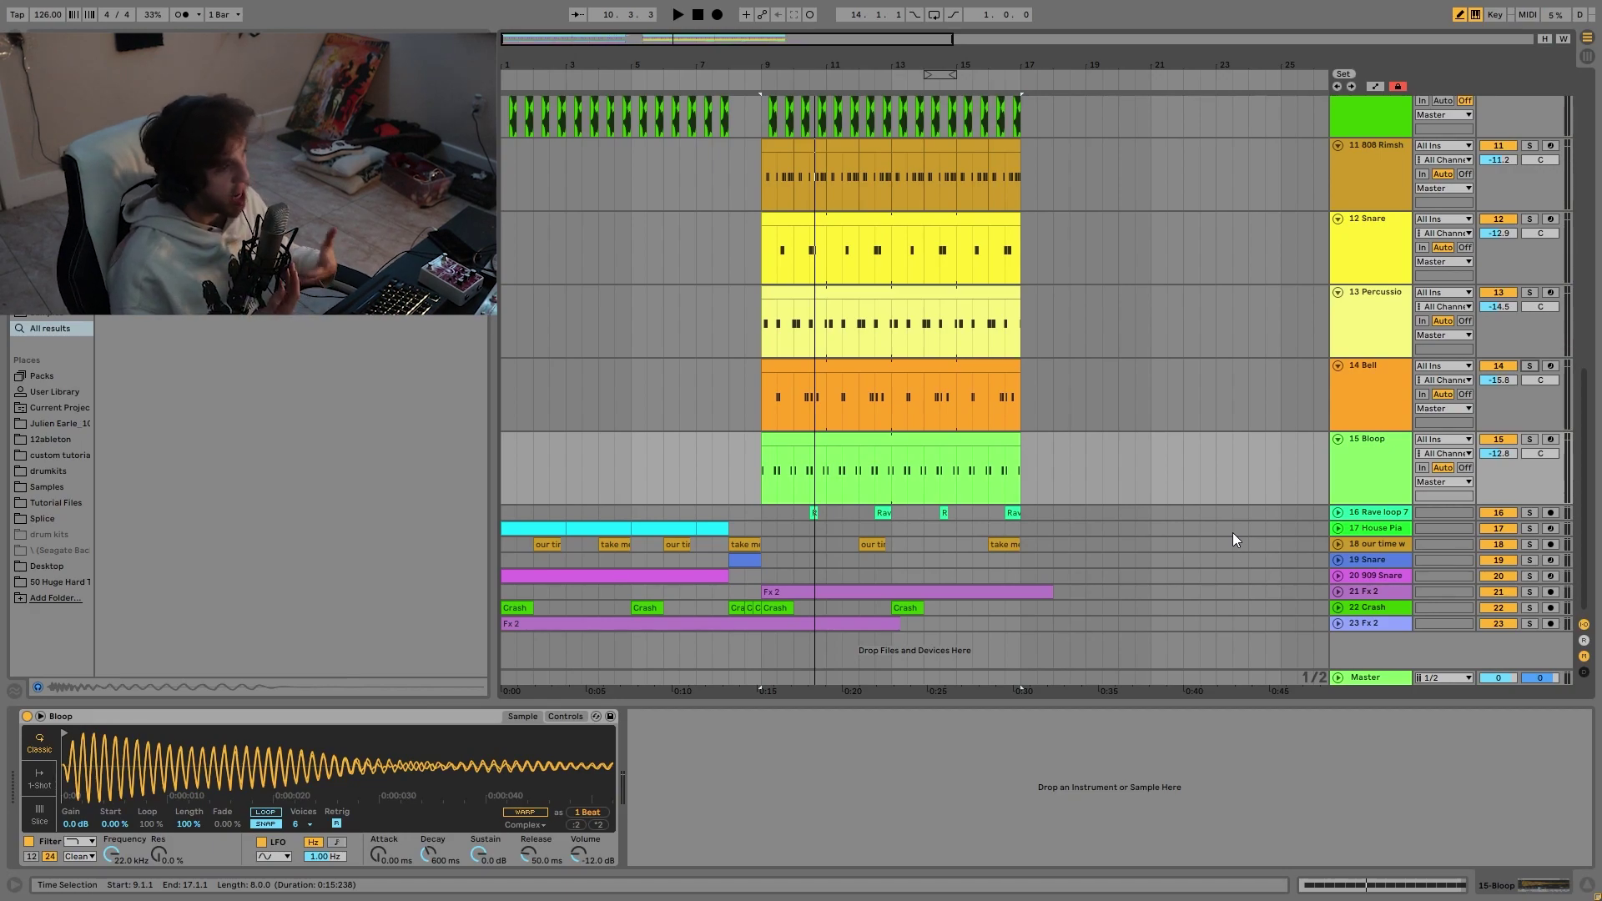
{"action": "key", "text": "space"}
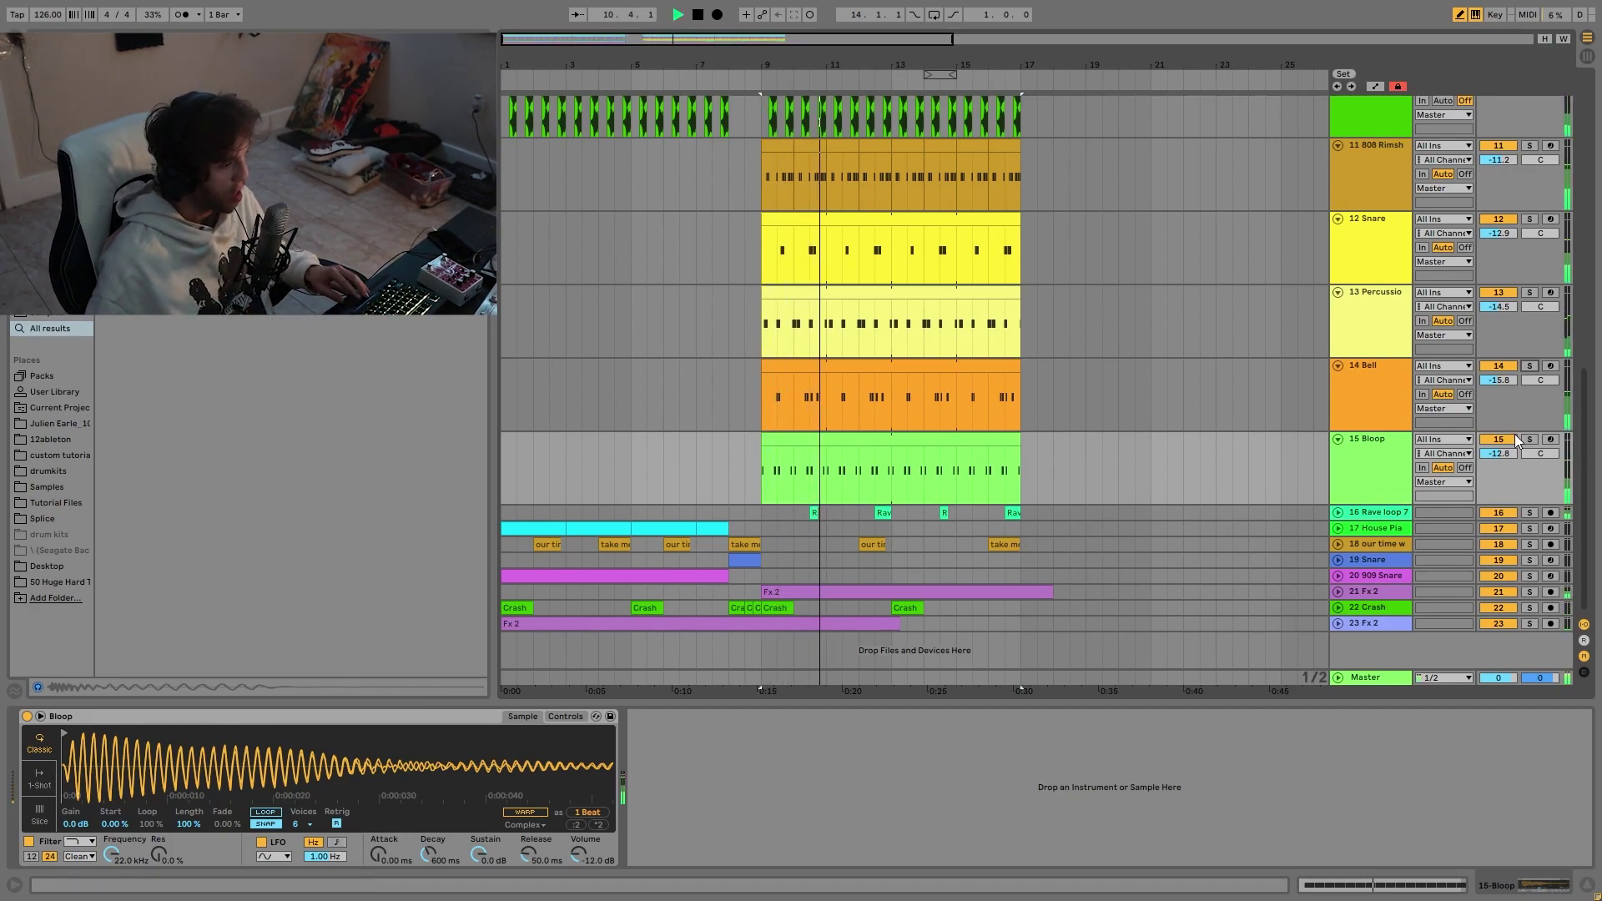
Step: Group the tracks from 808 Rimshot through Rave loop 7, mute the group, play from bar 9 without it, and undo the grouping
{"action": "key", "text": "space"}
{"action": "key", "text": "space"}
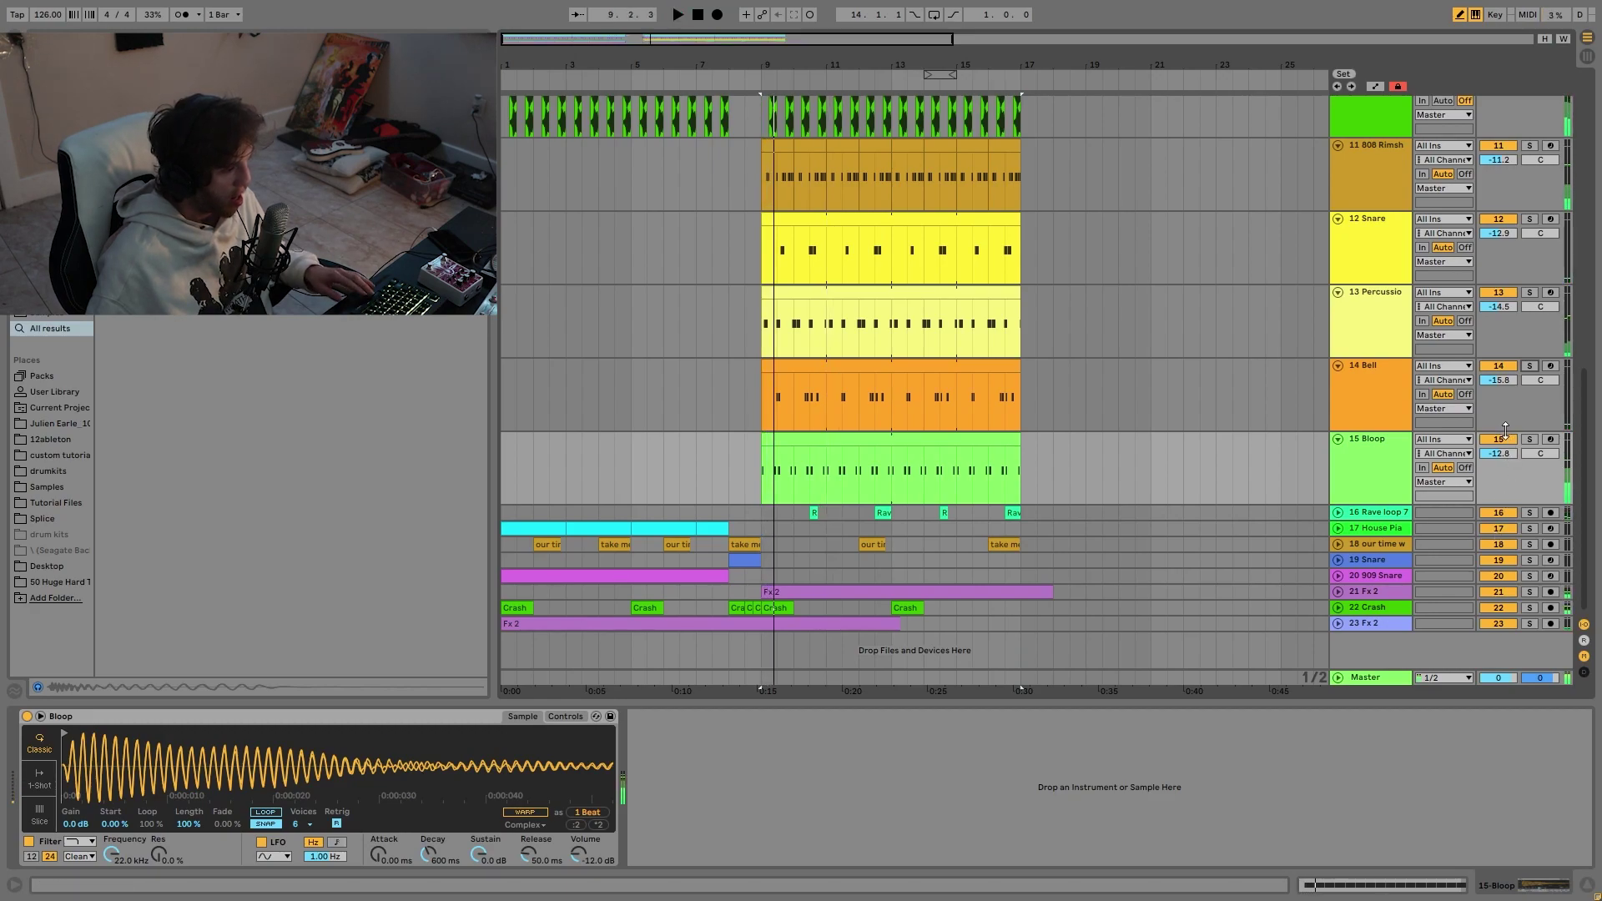
{"action": "left_click", "coordinate": [1383, 148]}
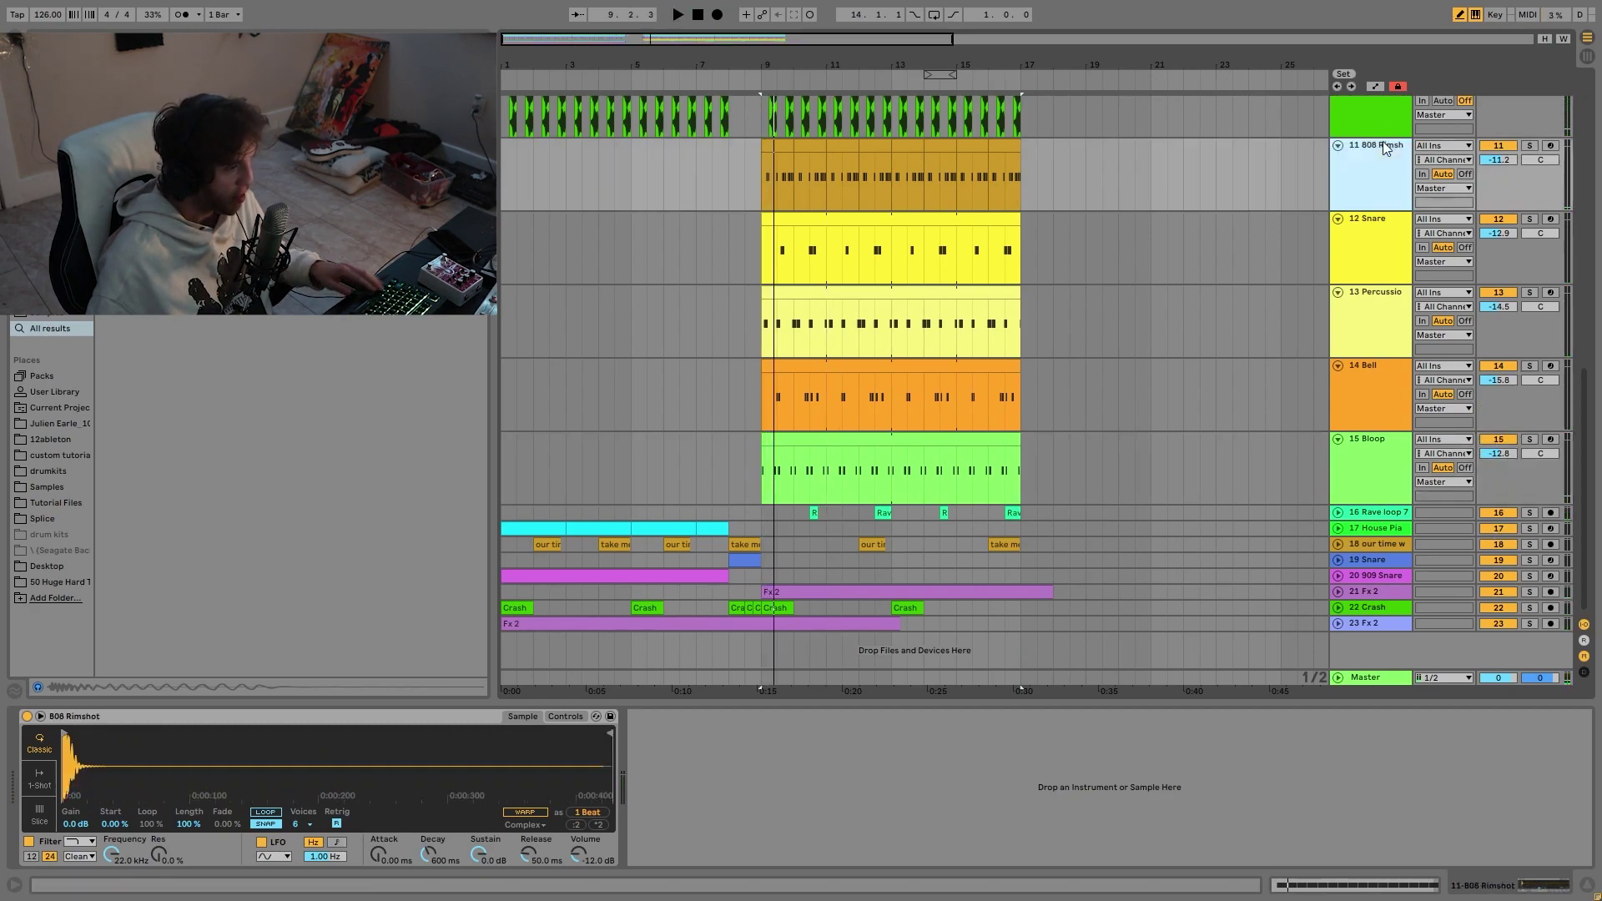
{"action": "left_click", "coordinate": [1383, 514], "text": "shift"}
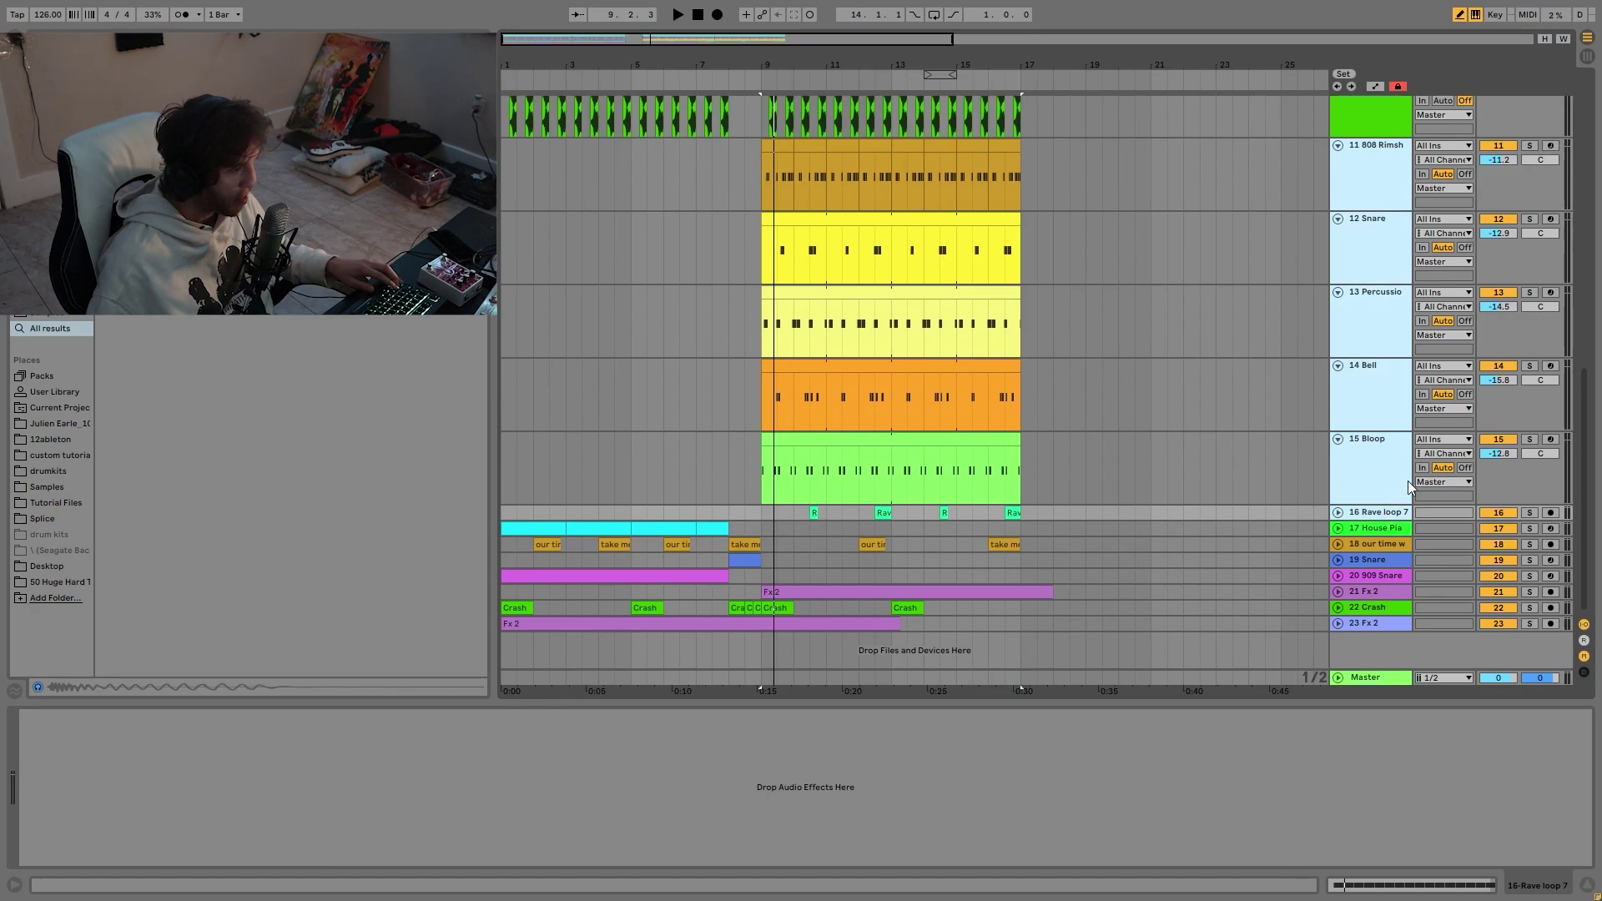
{"action": "key", "text": "ctrl+g"}
{"action": "left_click", "coordinate": [1499, 146]}
{"action": "key", "text": "space"}
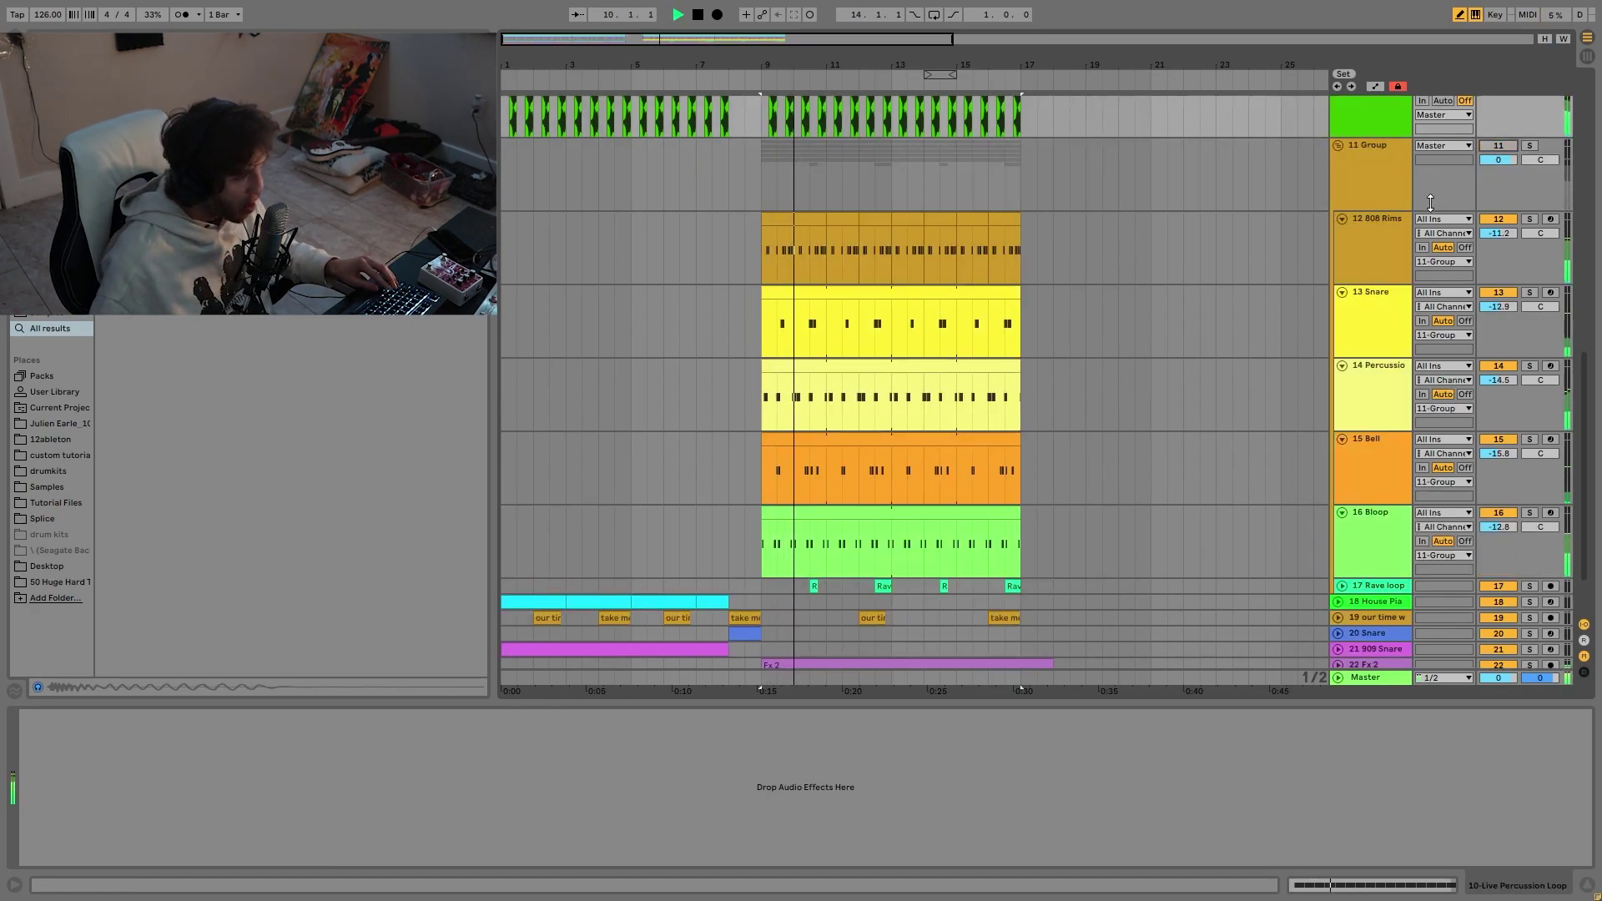
{"action": "key", "text": "space"}
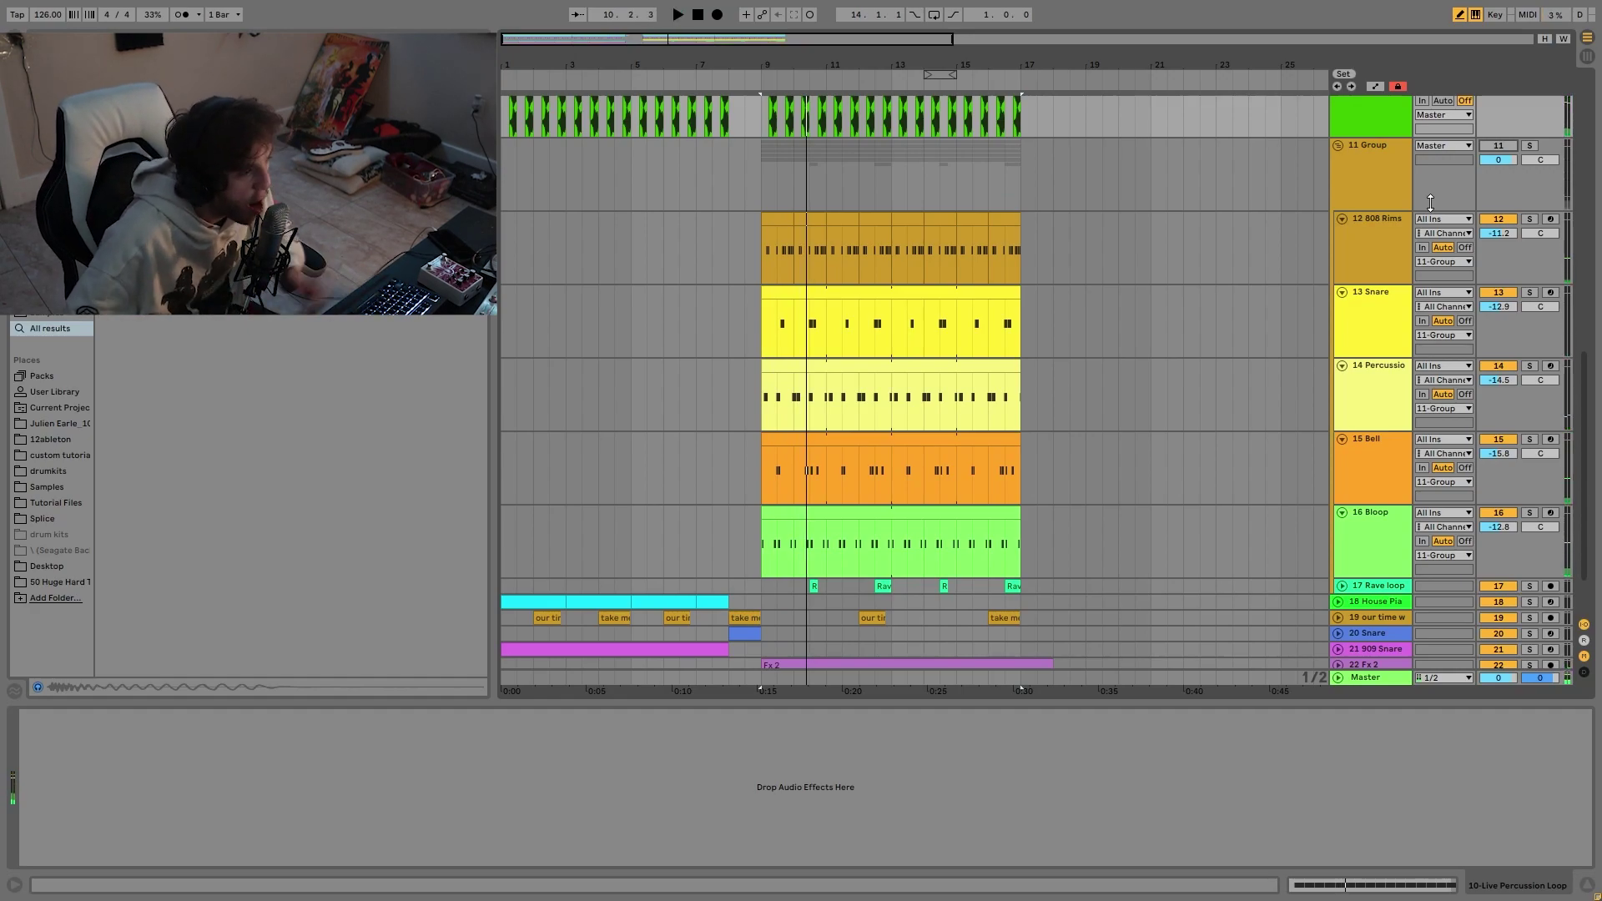
{"action": "key", "text": "ctrl+z"}
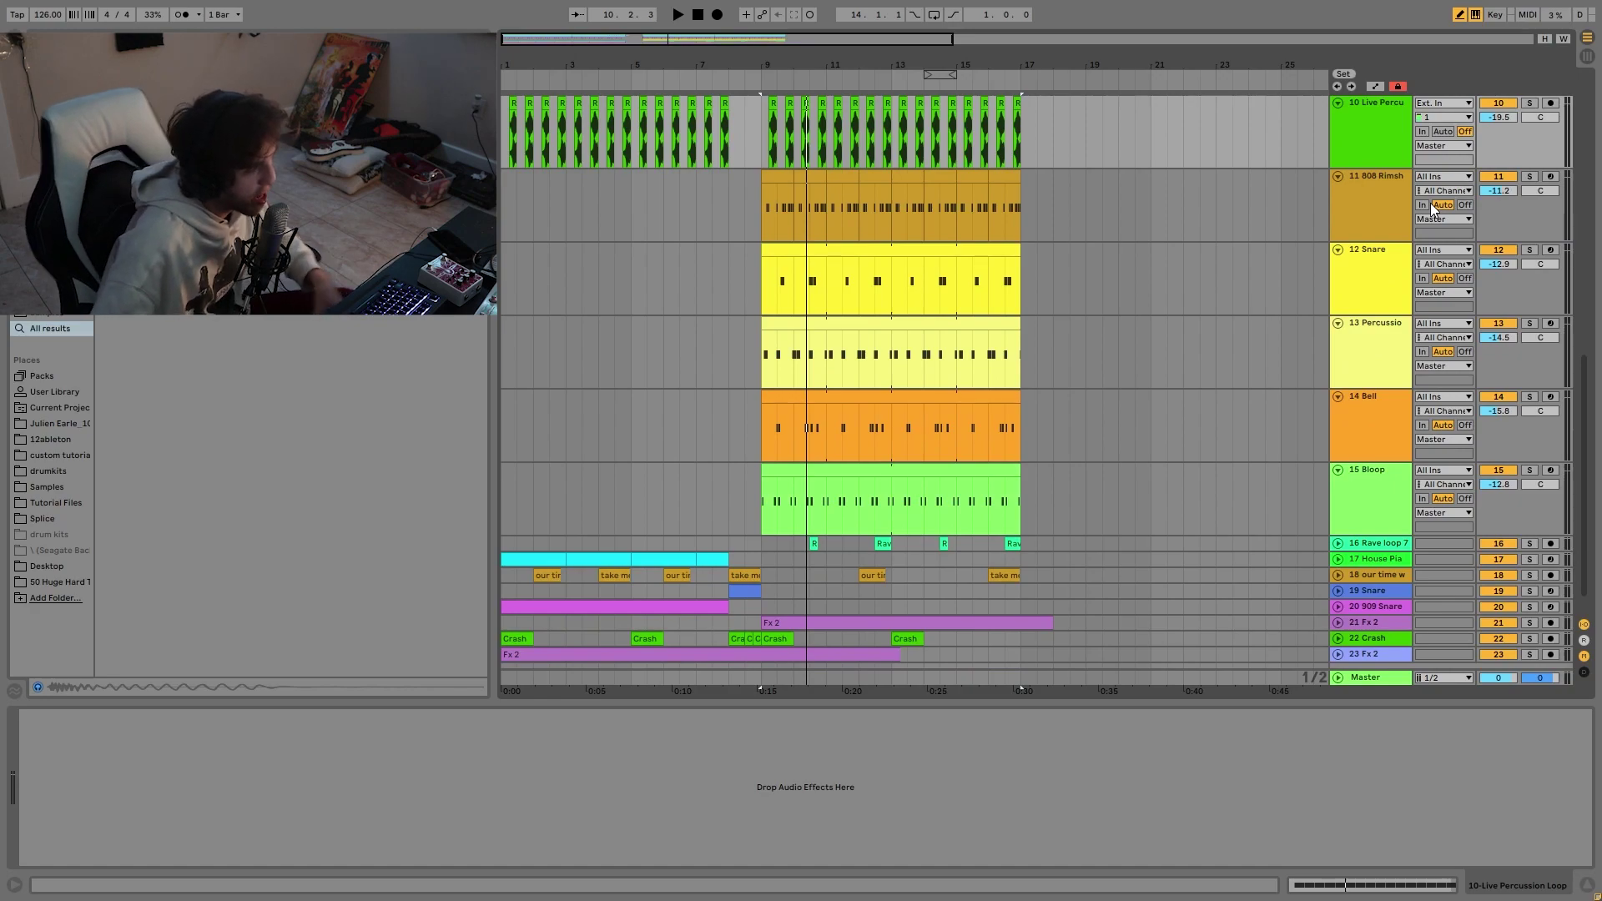
Step: Play the full mix from bar 9 and look over the track layers from Bass down to Rave loop 7
{"action": "key", "text": "space"}
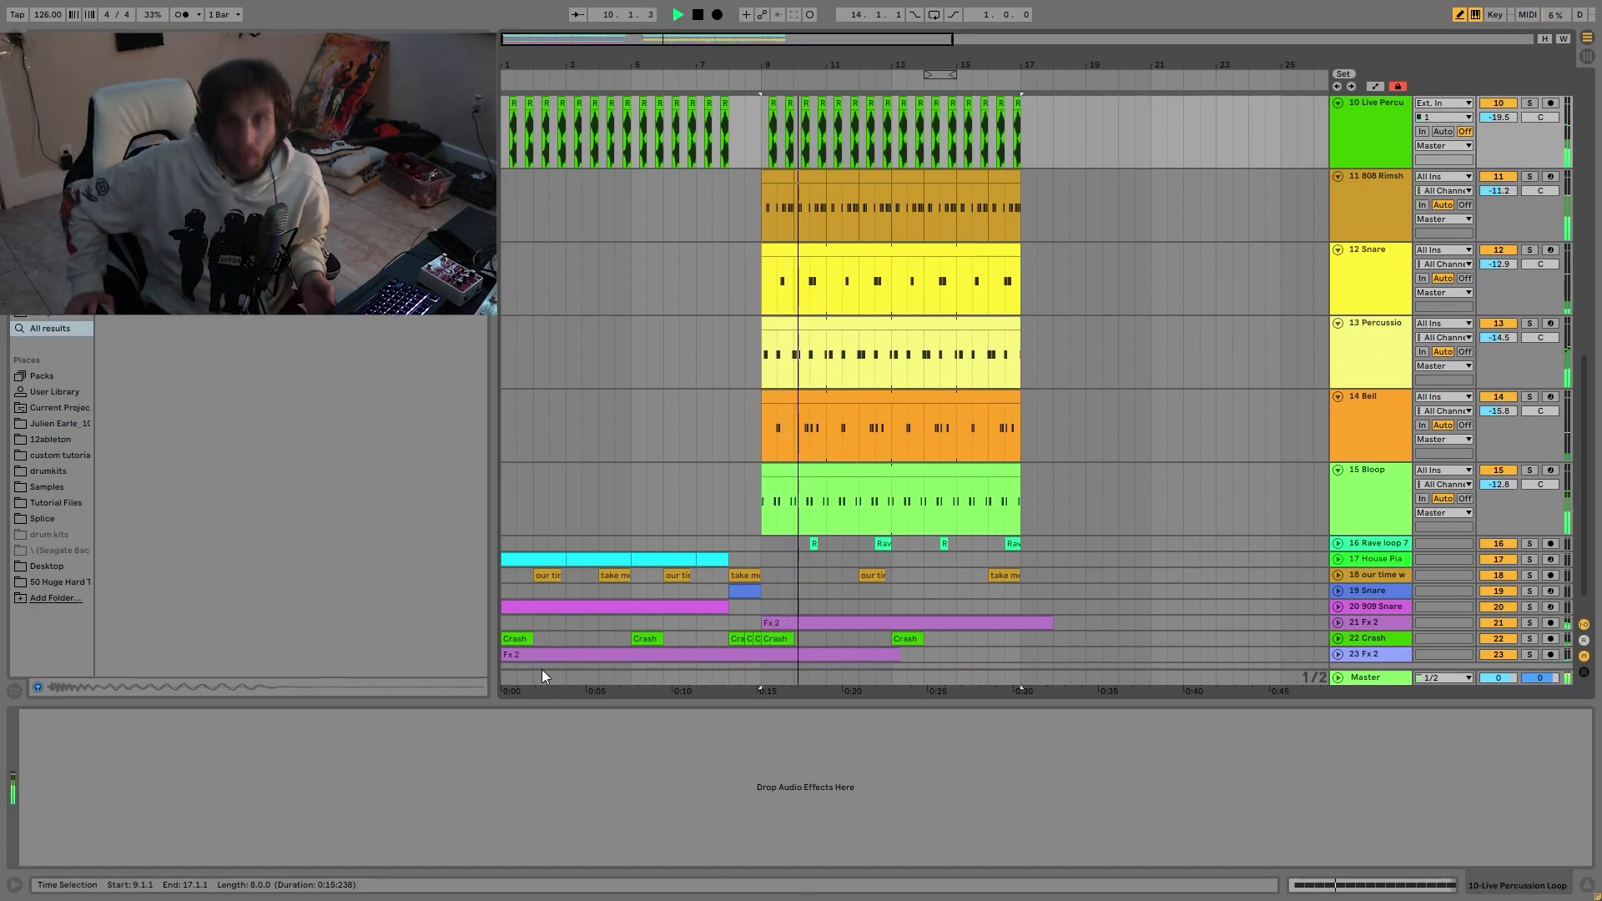
{"action": "key", "text": "space"}
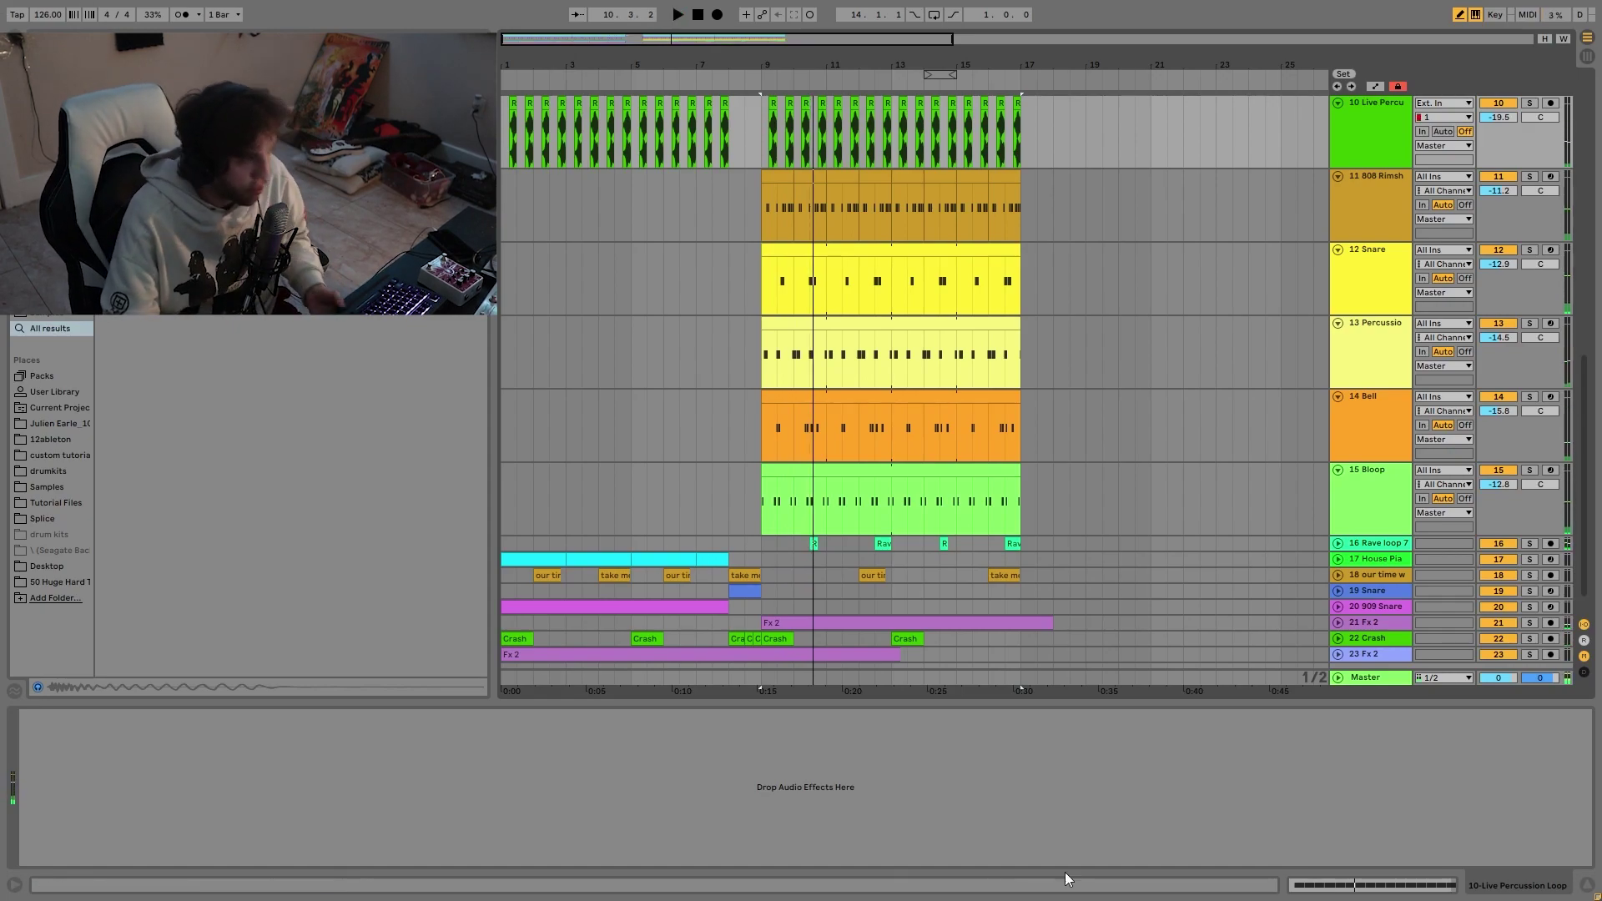
{"action": "scroll", "coordinate": [908, 649], "scroll_direction": "up", "scroll_amount": 3}
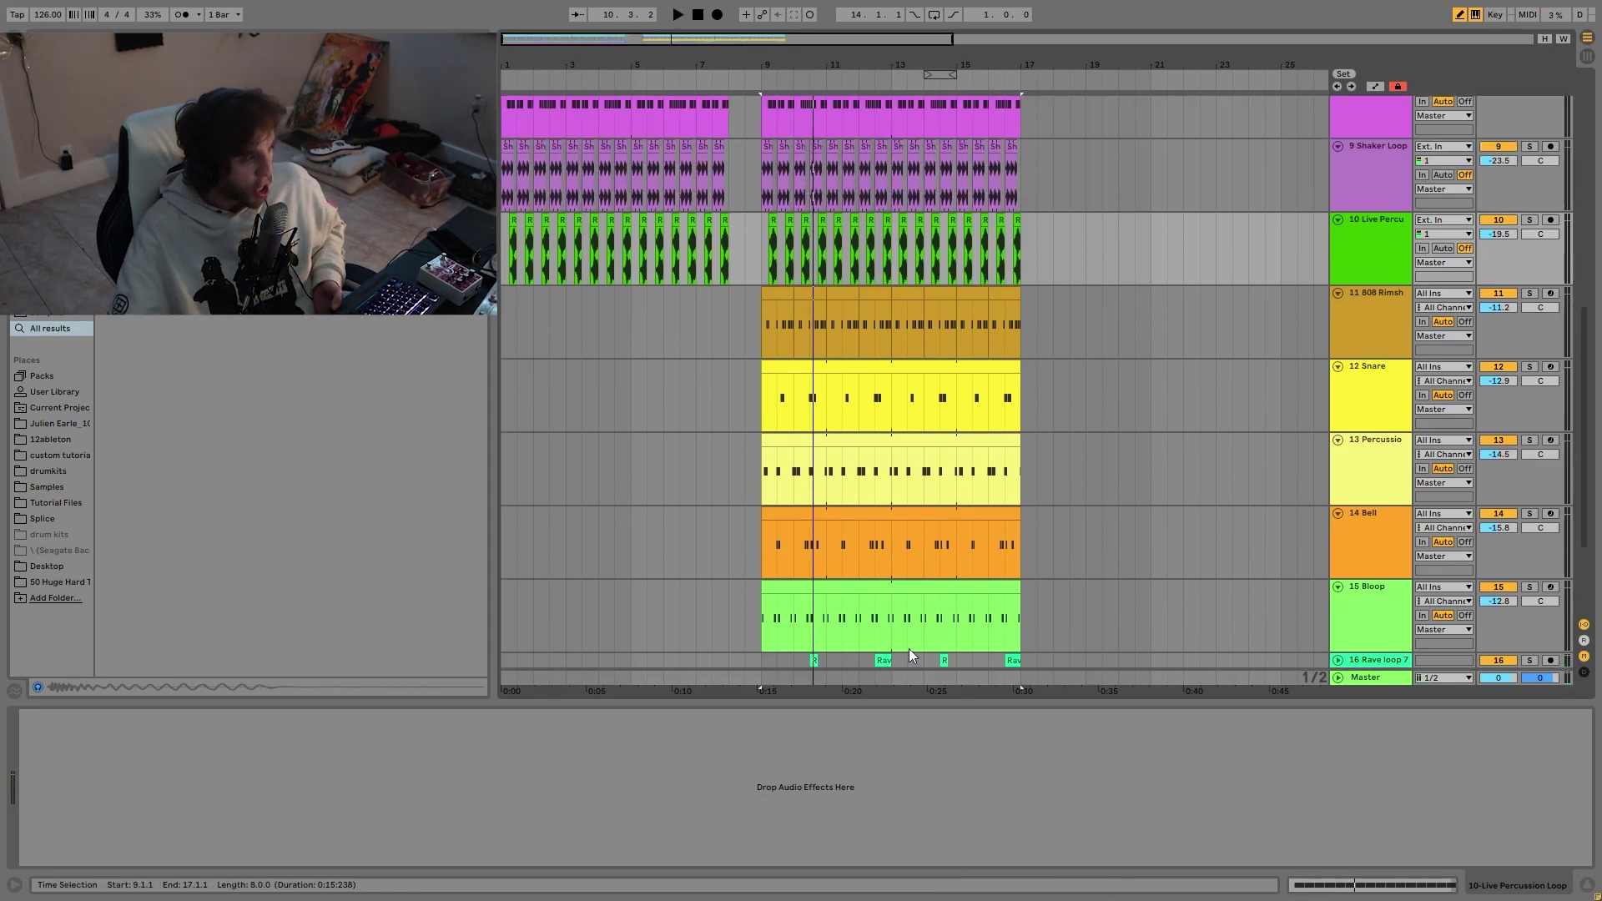
{"action": "scroll", "coordinate": [909, 649], "scroll_direction": "up", "scroll_amount": 8}
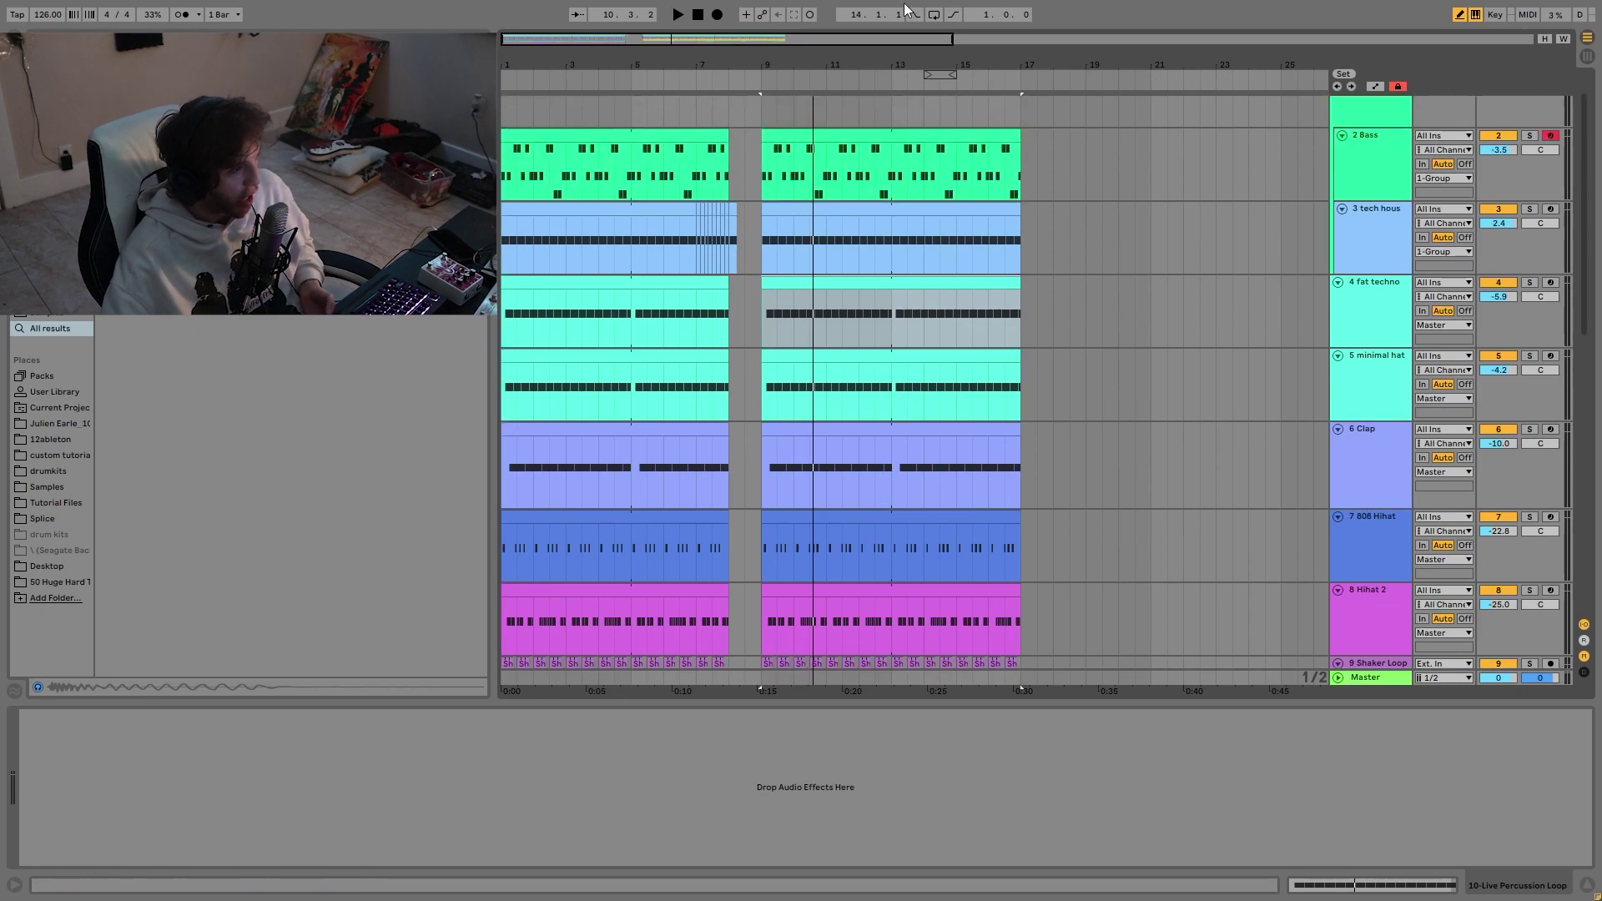
{"action": "scroll", "coordinate": [1080, 674], "scroll_direction": "down", "scroll_amount": 3}
{"action": "scroll", "coordinate": [1045, 304], "scroll_direction": "down", "scroll_amount": 5}
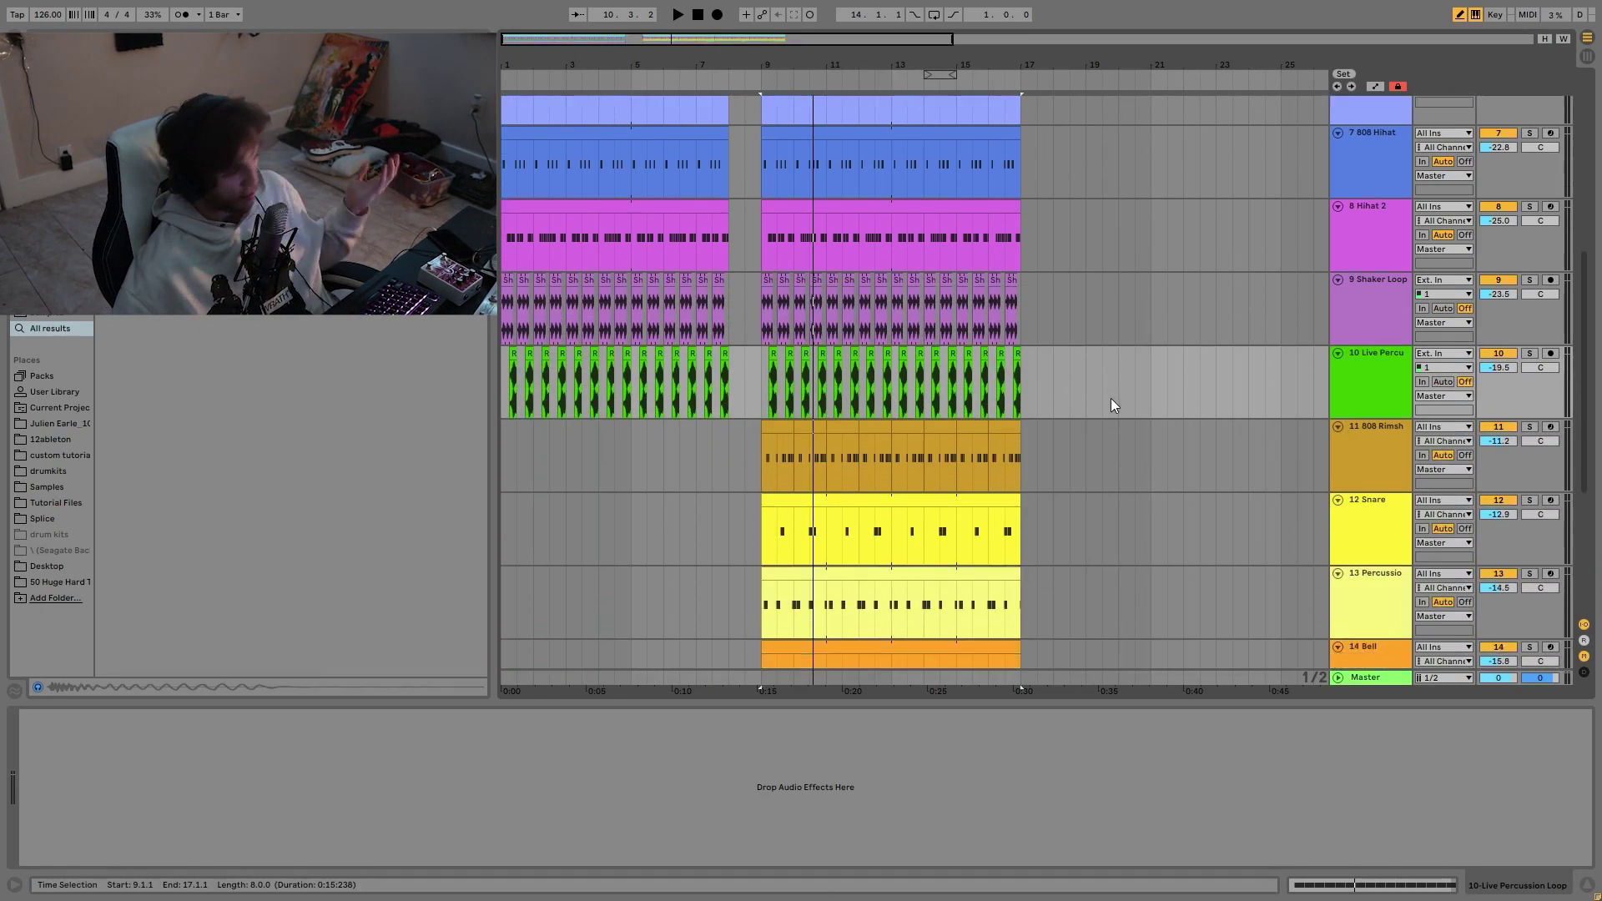
{"action": "scroll", "coordinate": [1110, 404], "scroll_direction": "down", "scroll_amount": 2}
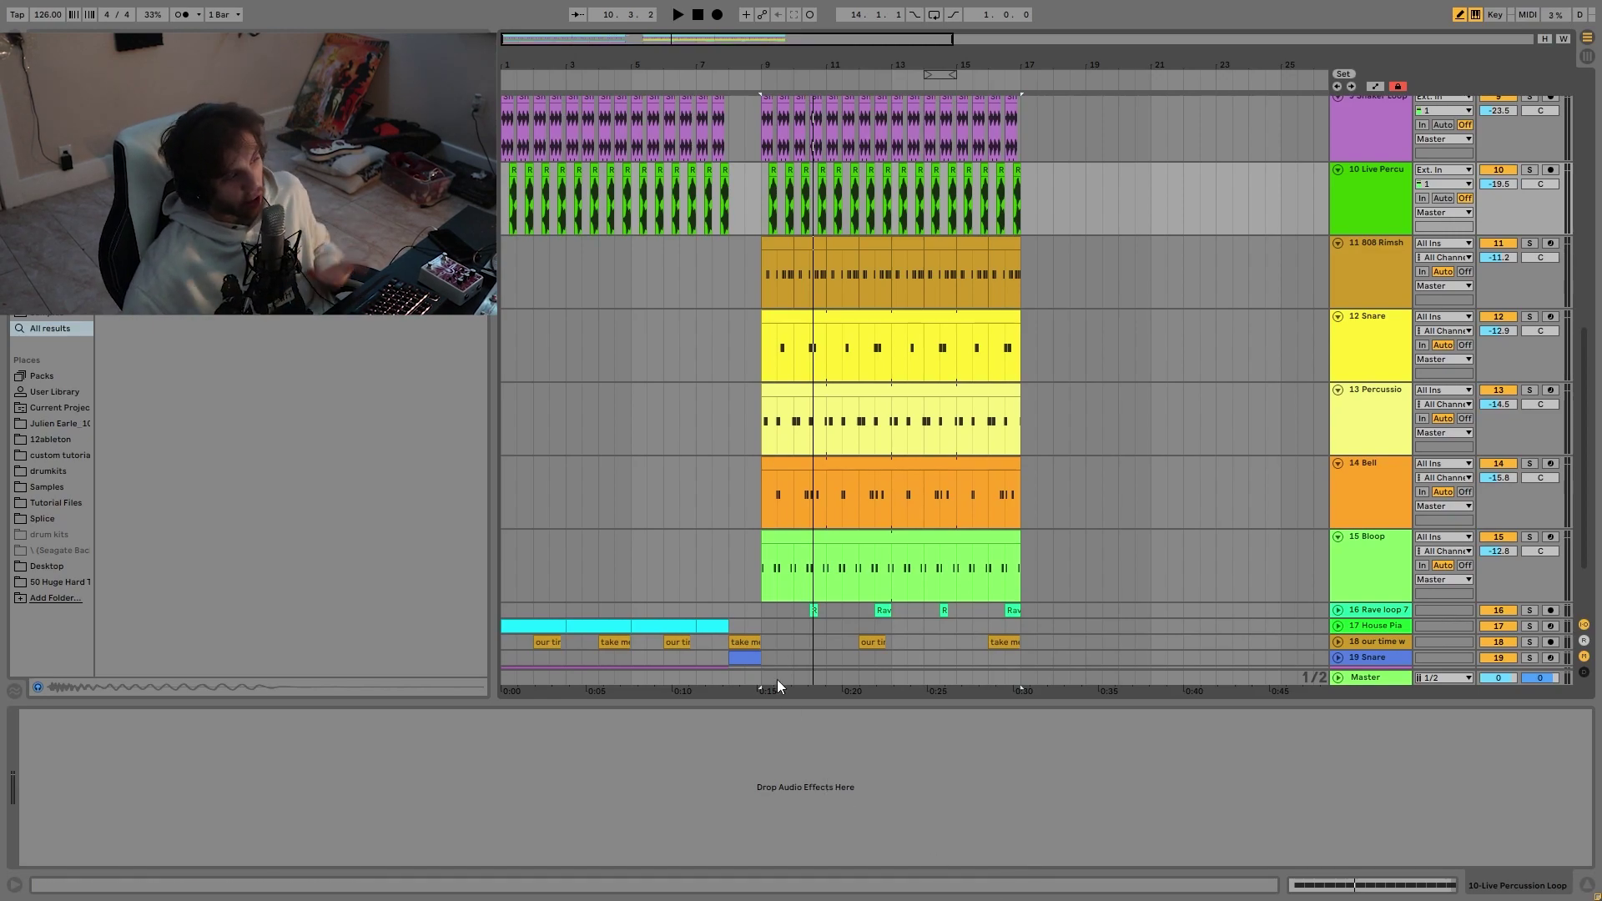
Step: Highlight the bar 9 to 17 clips from 808 Rimshot to Bloop, step through those tracks and play from bar 9
{"action": "left_click_drag", "start_coordinate": [756, 262], "coordinate": [1019, 590]}
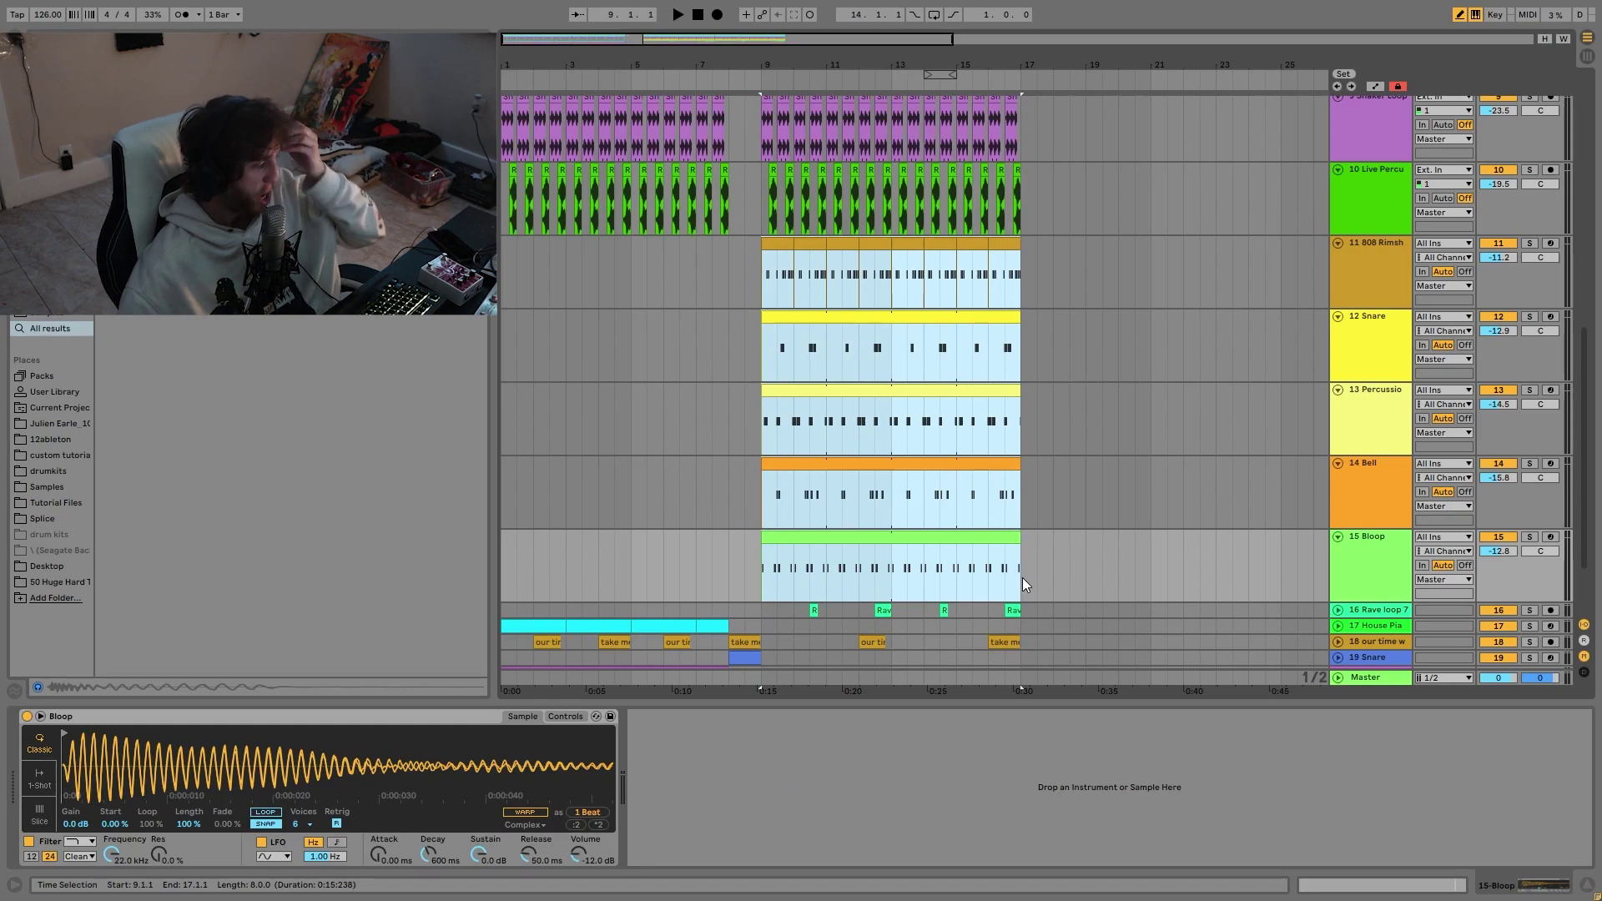
{"action": "left_click", "coordinate": [1345, 559]}
{"action": "key", "text": "Up"}
{"action": "key", "text": "Up"}
{"action": "key", "text": "Up"}
{"action": "key", "text": "Up"}
{"action": "key", "text": "Down"}
{"action": "key", "text": "Up"}
{"action": "key", "text": "Down"}
{"action": "key", "text": "Down"}
{"action": "key", "text": "Down"}
{"action": "key", "text": "Down"}
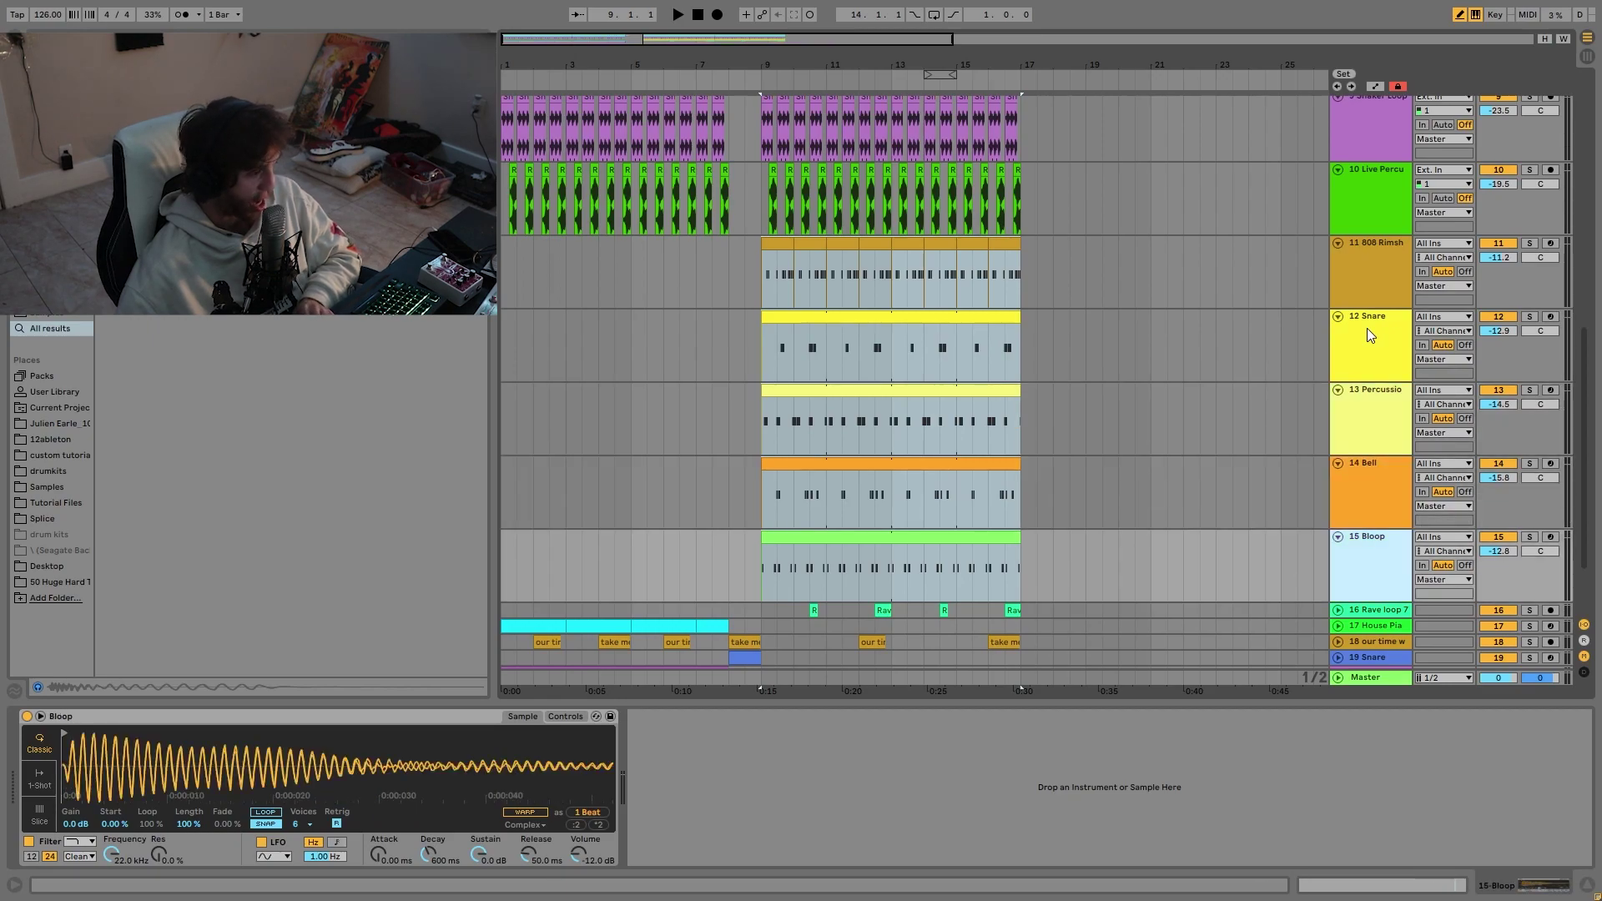
{"action": "key", "text": "space"}
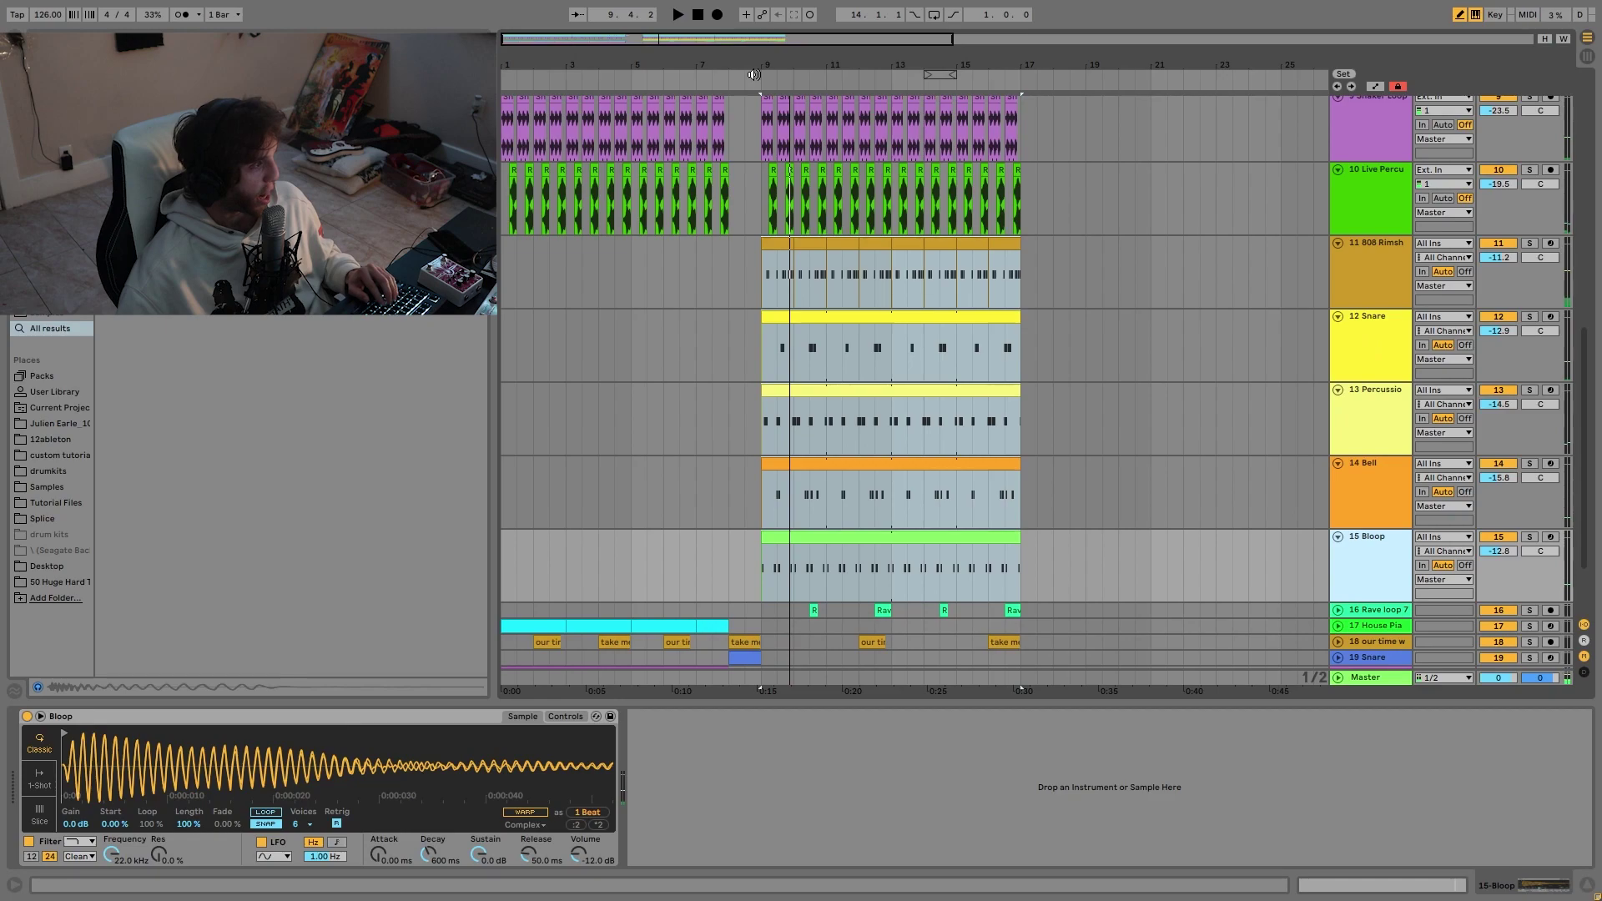
Step: Examine how the note patterns from the Bass track down to the percussion tracks interlock from bar 9 onwards
{"action": "scroll", "coordinate": [899, 342], "scroll_direction": "up", "scroll_amount": 3, "text": "ctrl"}
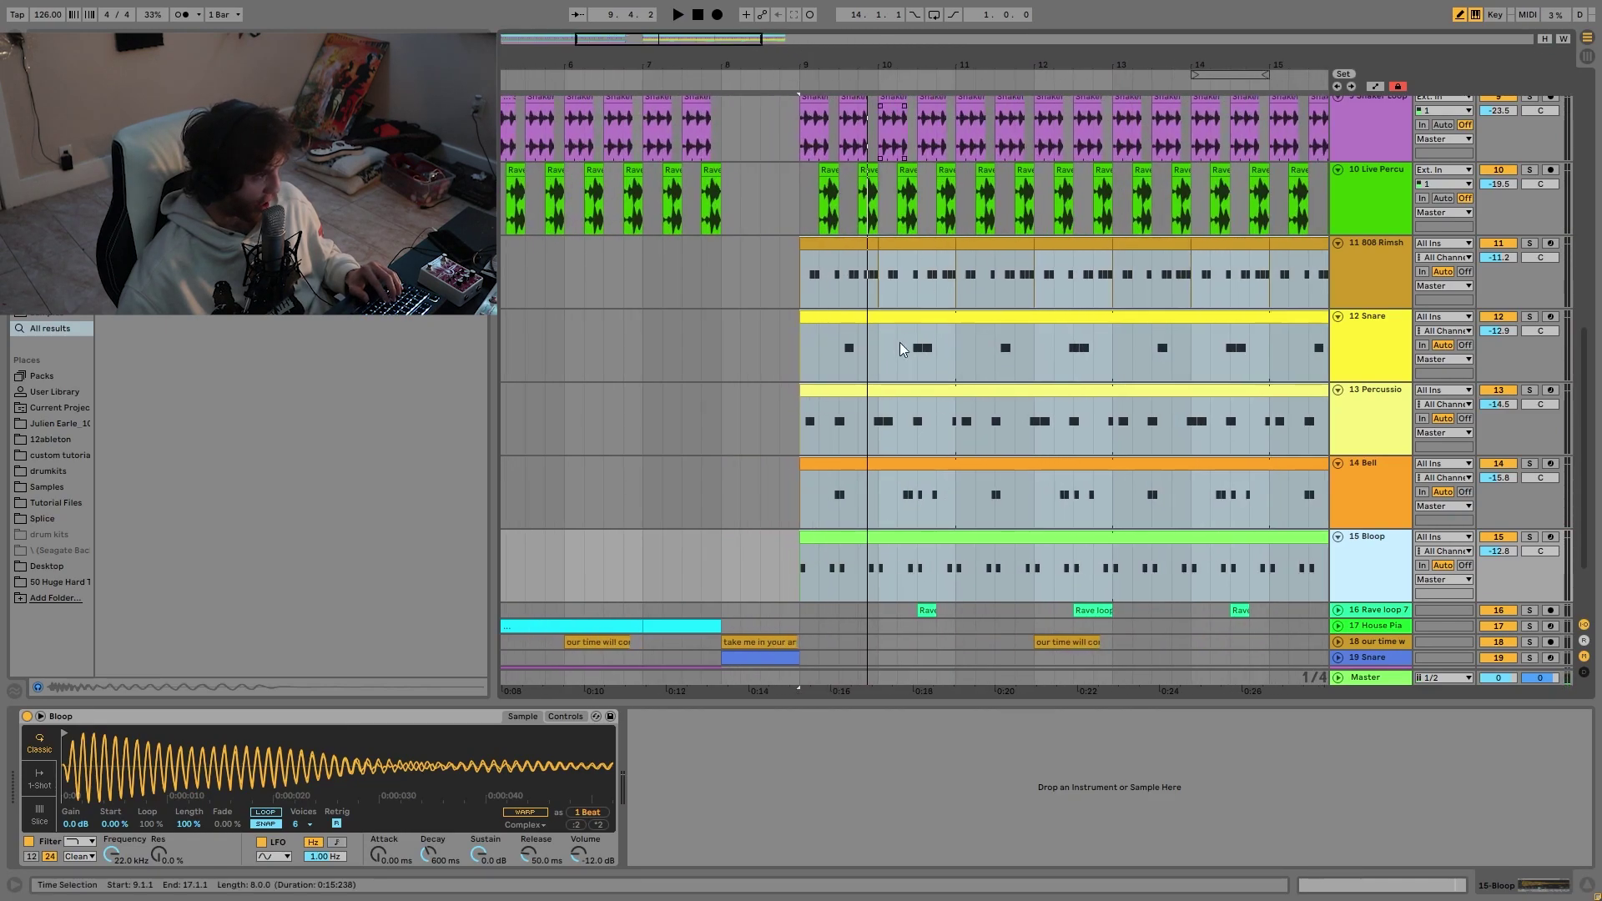
{"action": "scroll", "coordinate": [855, 417], "scroll_direction": "up", "scroll_amount": 8}
{"action": "scroll", "coordinate": [853, 320], "scroll_direction": "up", "scroll_amount": 5}
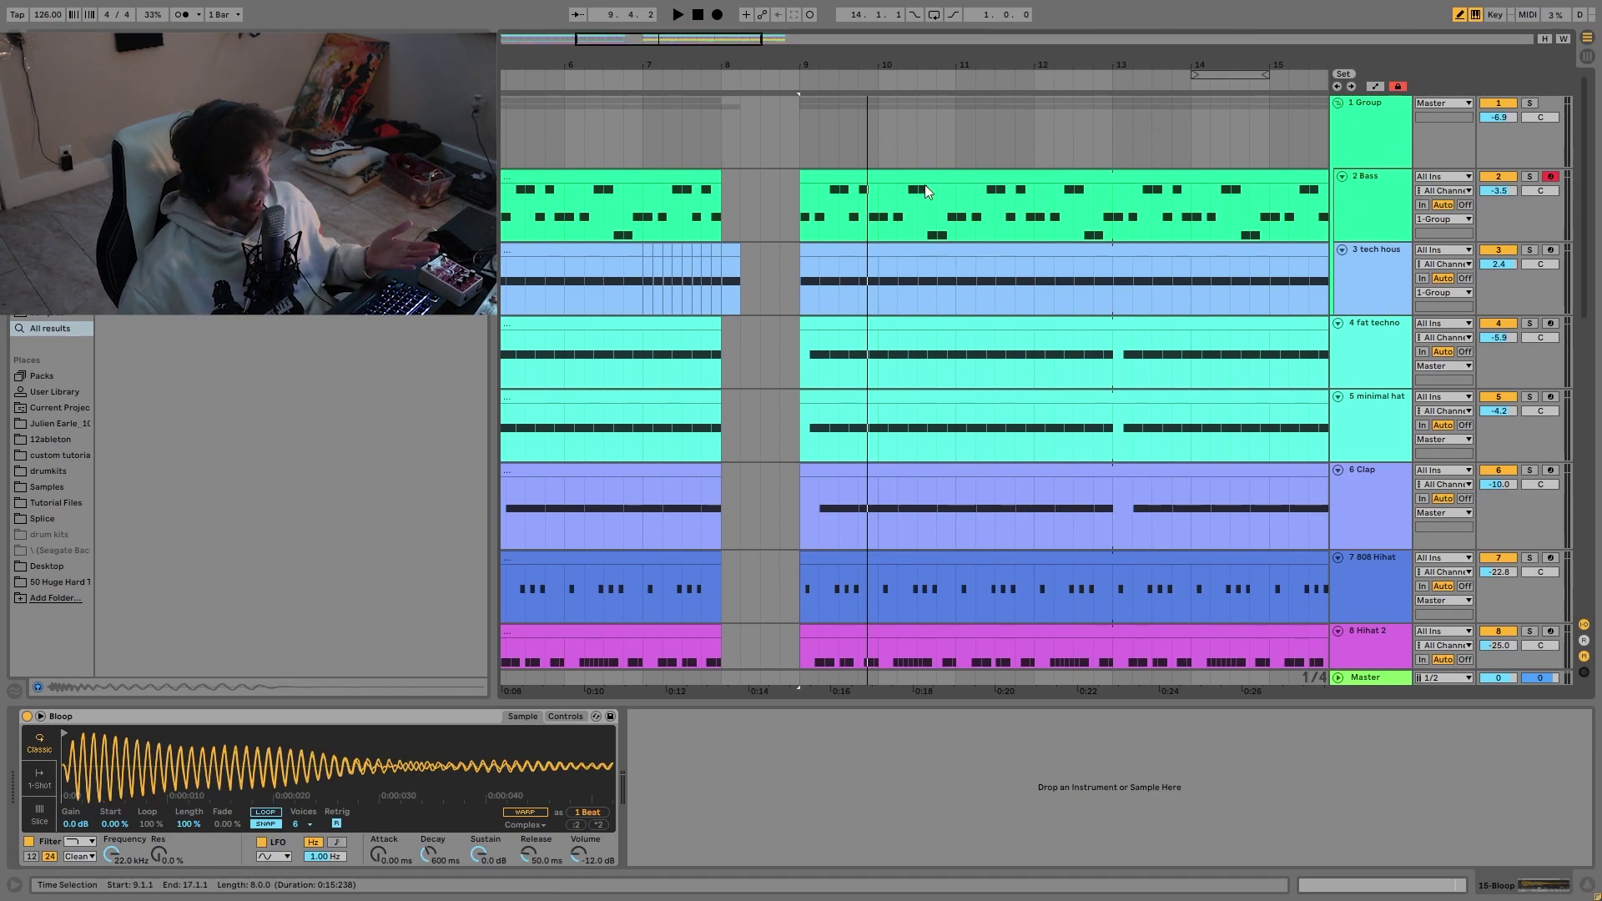
{"action": "scroll", "coordinate": [930, 234], "scroll_direction": "down", "scroll_amount": 1}
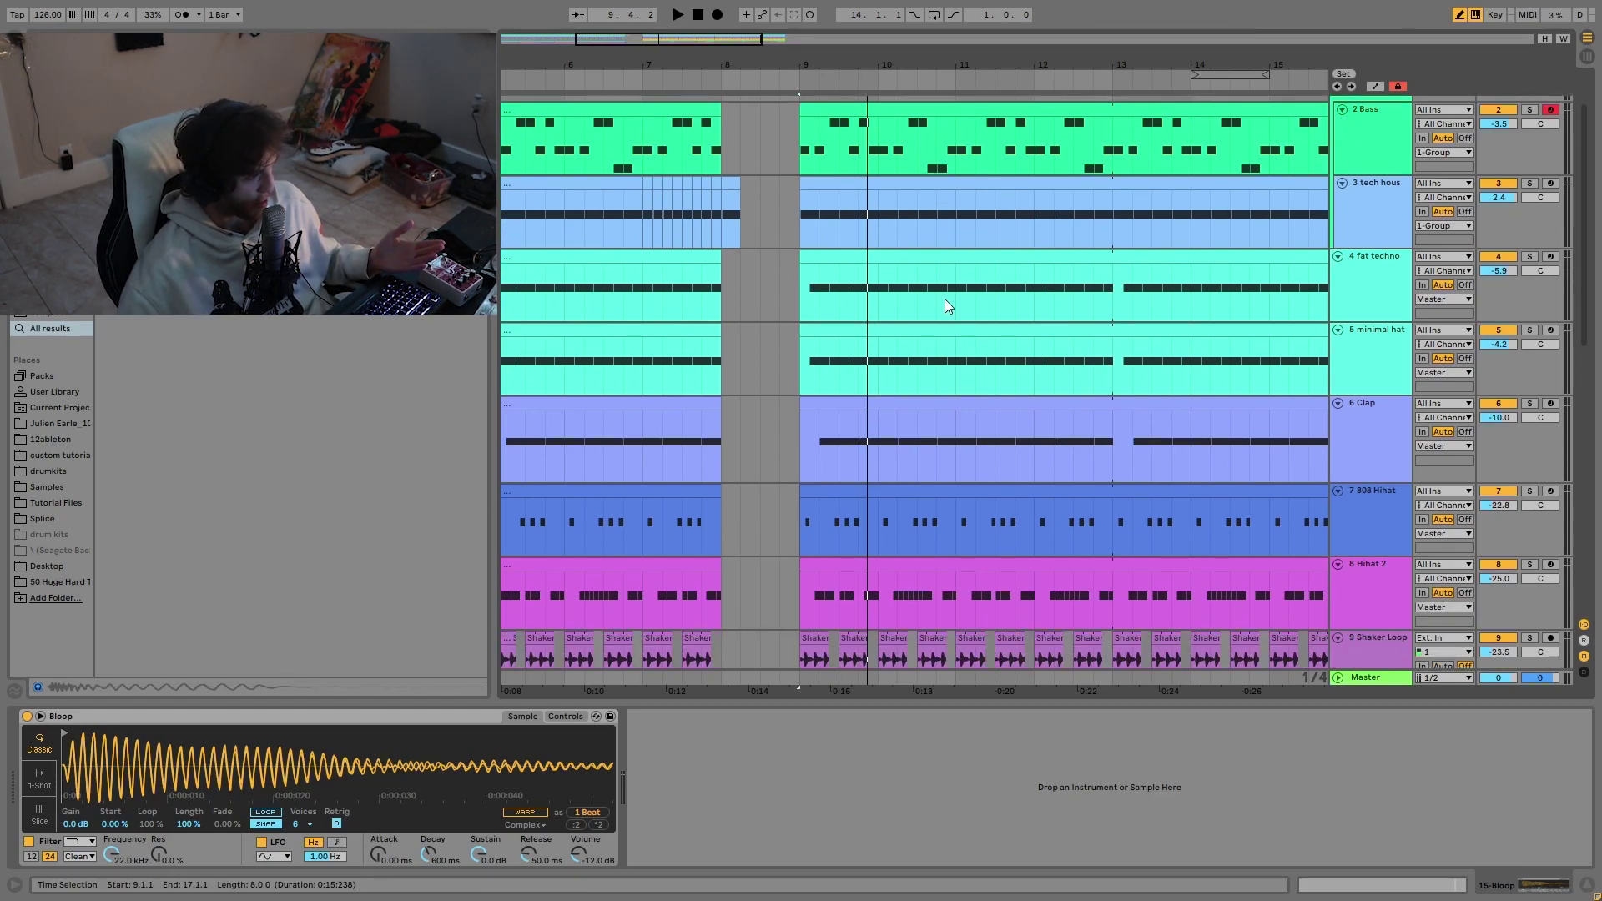
{"action": "scroll", "coordinate": [1047, 338], "scroll_direction": "down", "scroll_amount": 1}
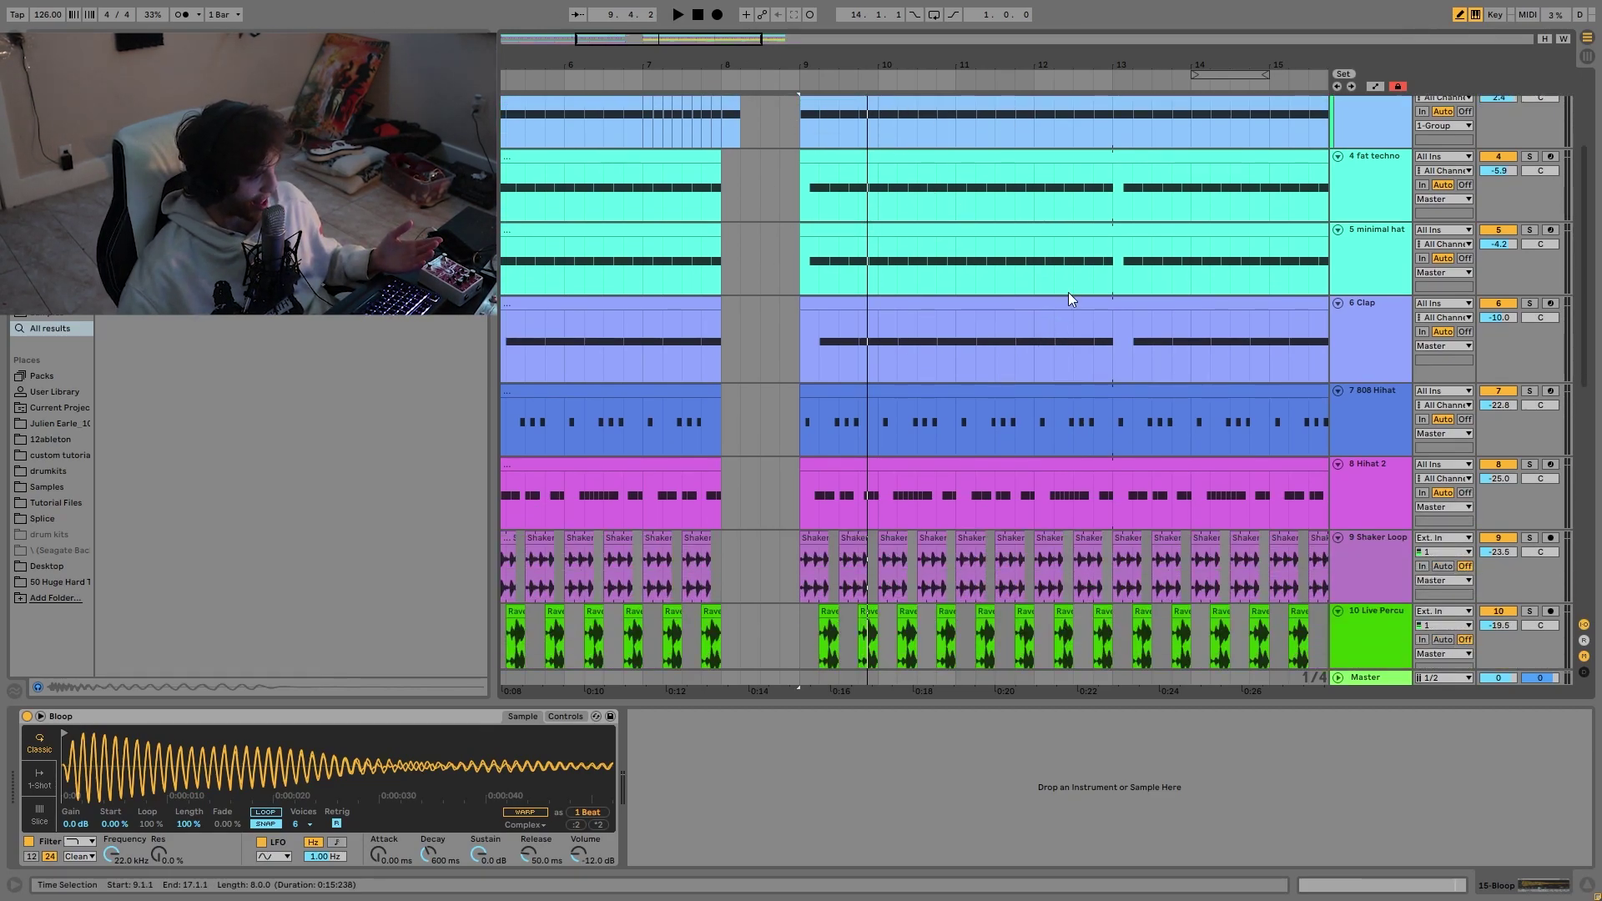
{"action": "scroll", "coordinate": [1076, 409], "scroll_direction": "down", "scroll_amount": 1}
{"action": "scroll", "coordinate": [1068, 500], "scroll_direction": "down", "scroll_amount": 1}
{"action": "scroll", "coordinate": [1116, 429], "scroll_direction": "down", "scroll_amount": 3}
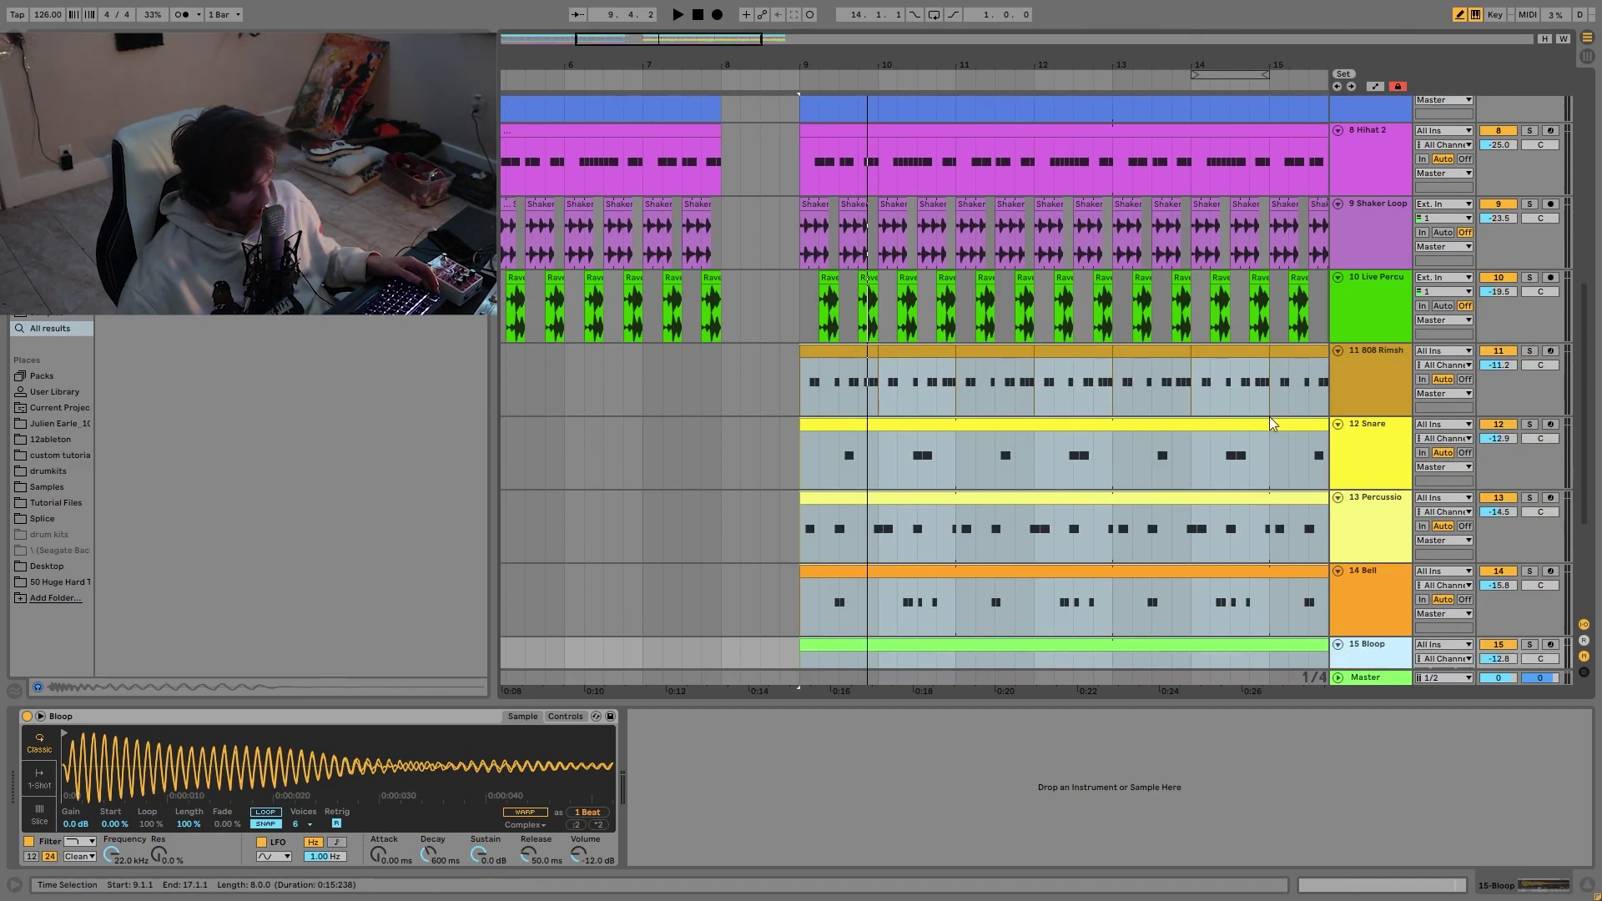
Step: Show the 808 Rimshot track's sample and play the mix from bar 9
{"action": "left_click", "coordinate": [1356, 394]}
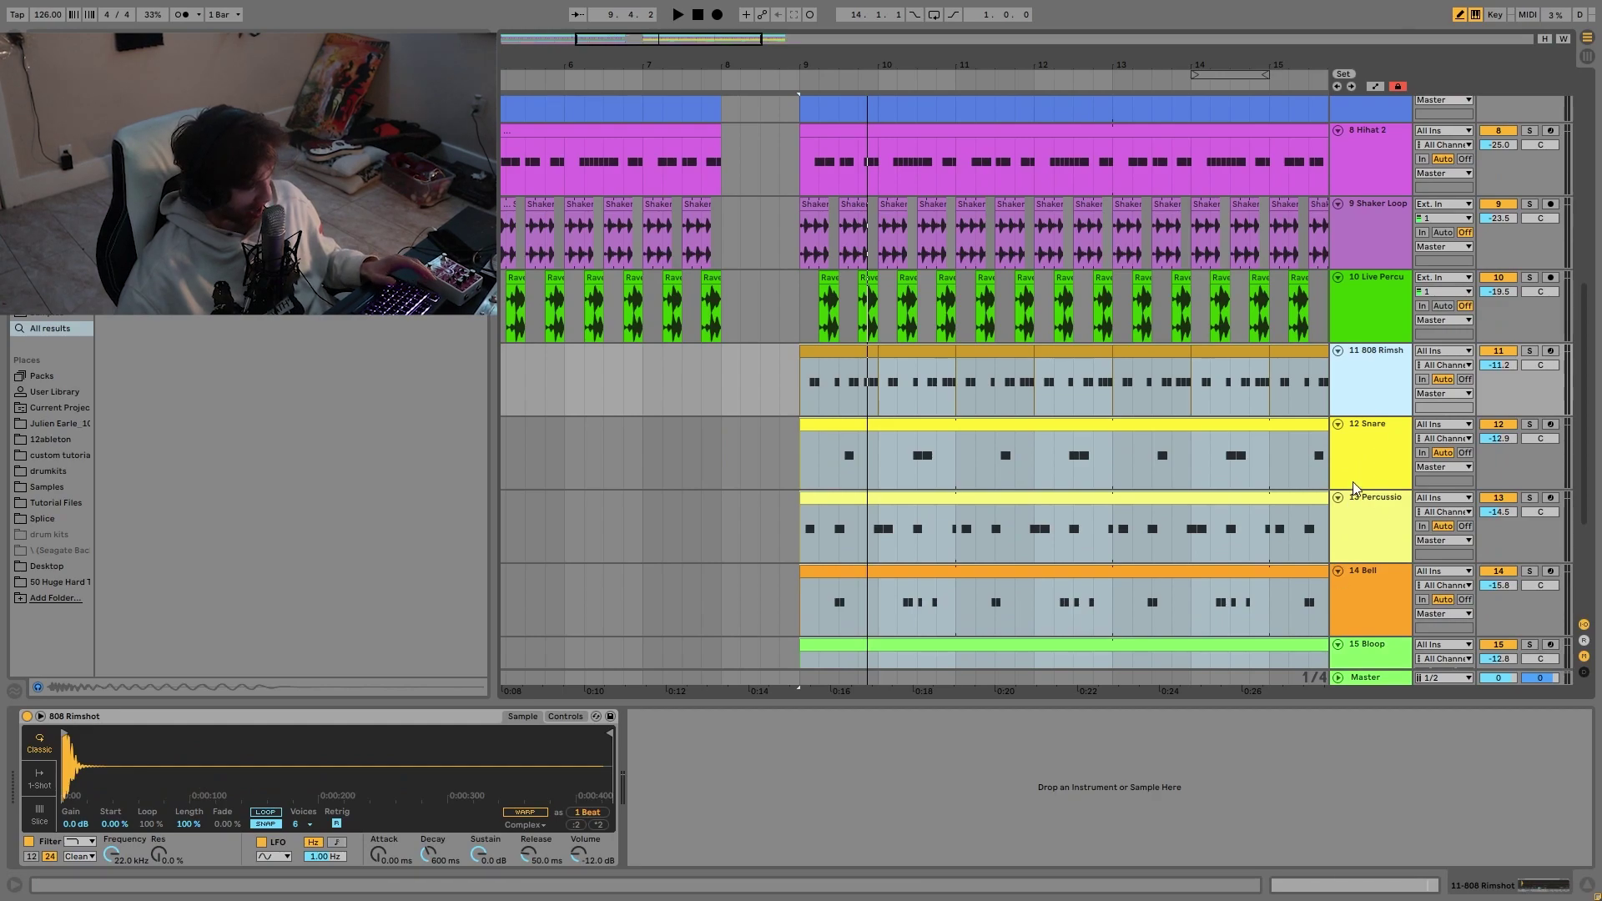
{"action": "key", "text": "space"}
{"action": "key", "text": "space"}
Step: Compare the Snare and 808 Rimshot notes up close in bar 9 and play from 9.2.2
{"action": "left_click_drag", "start_coordinate": [759, 65], "coordinate": [760, 143]}
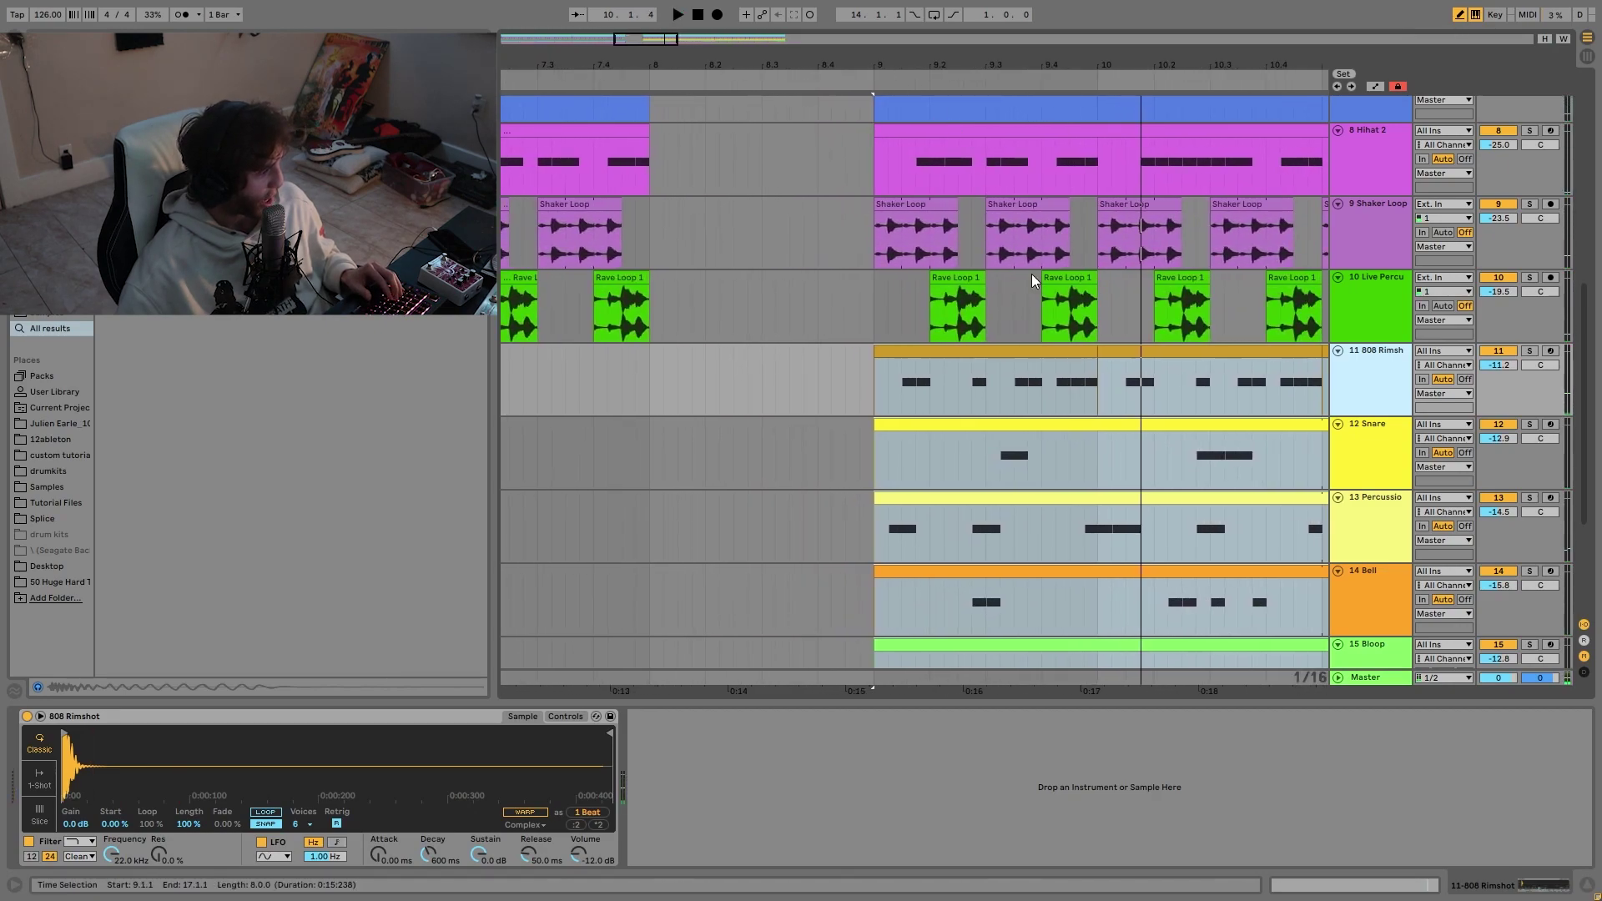
{"action": "left_click", "coordinate": [993, 450]}
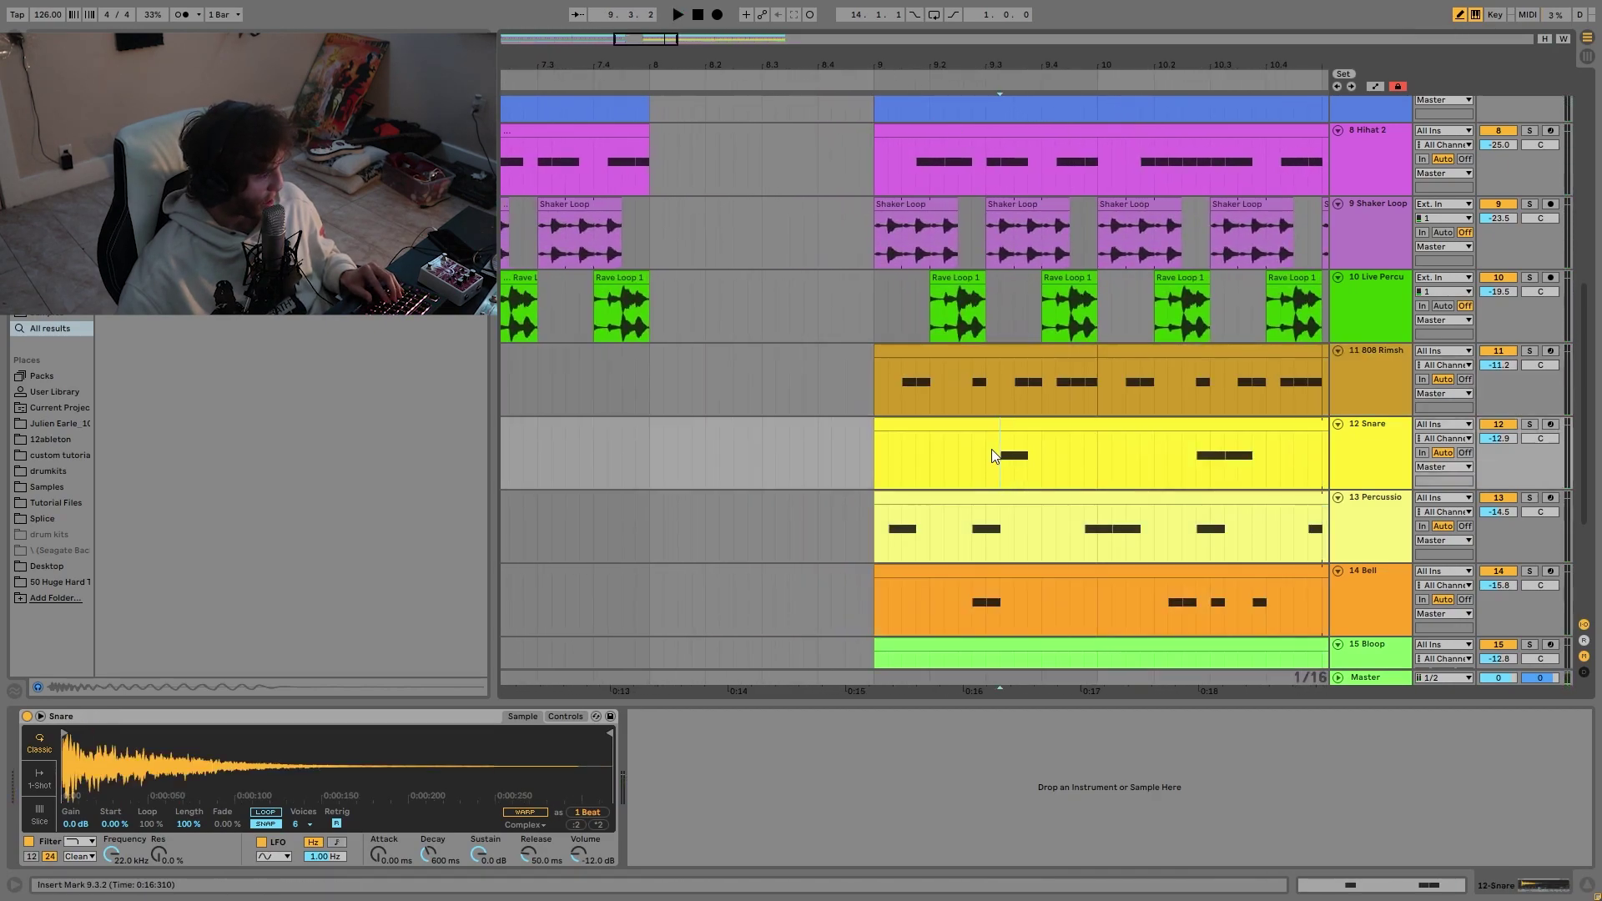
{"action": "left_click", "coordinate": [949, 396]}
{"action": "key", "text": "space"}
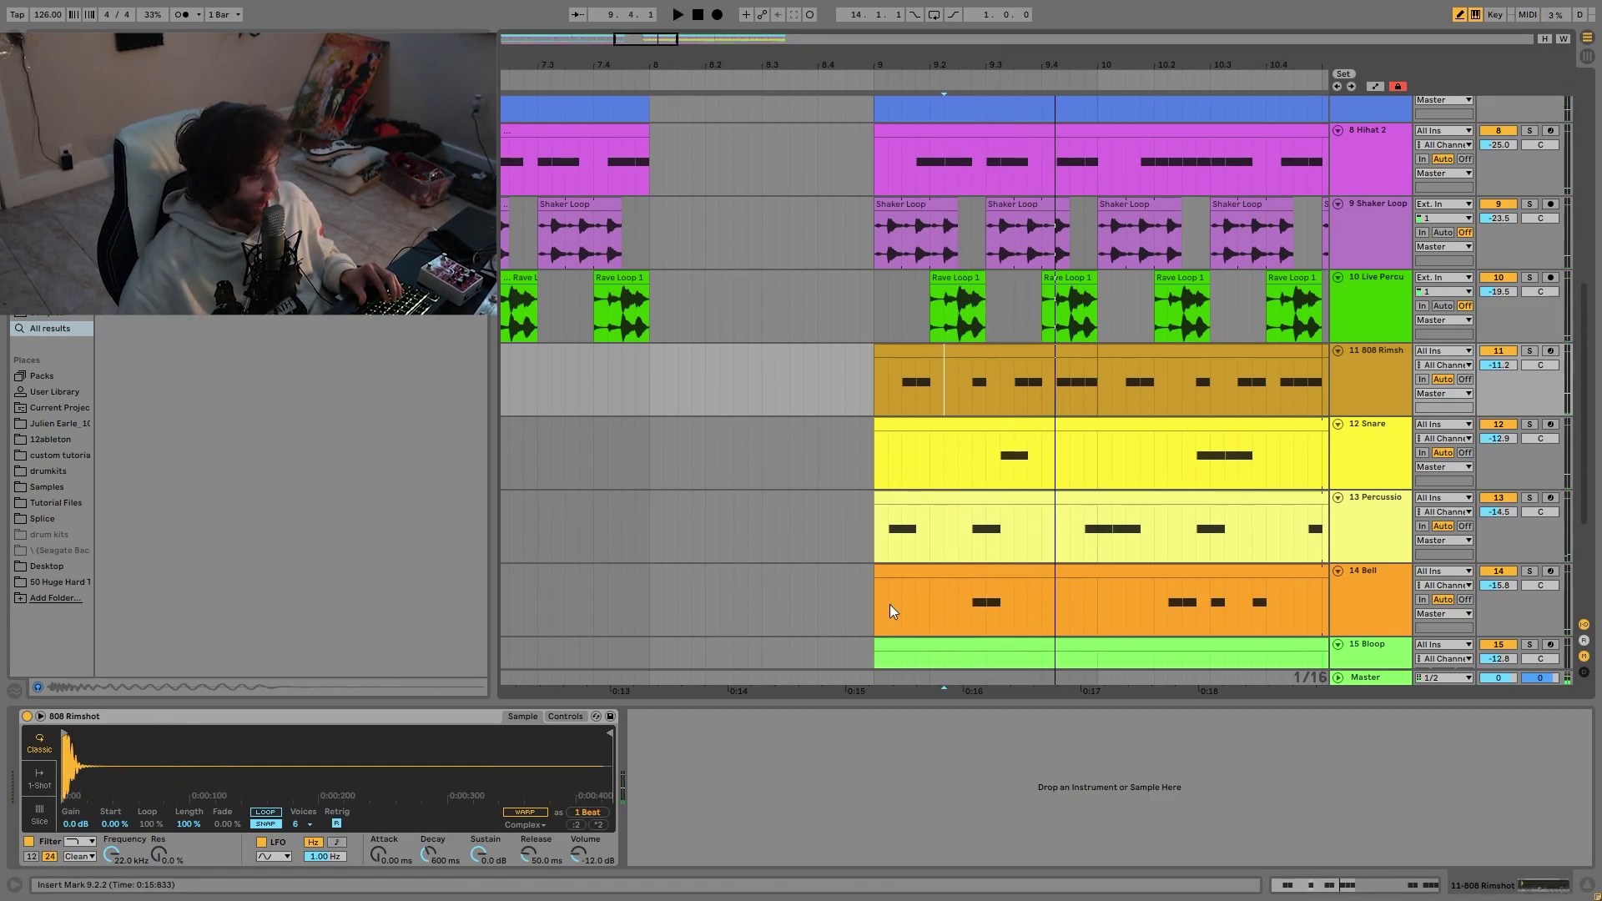
Step: Place the insert marker at 9.1.2 on the House Piano track and play the full mix from there
{"action": "scroll", "coordinate": [885, 350], "scroll_direction": "down", "scroll_amount": 3}
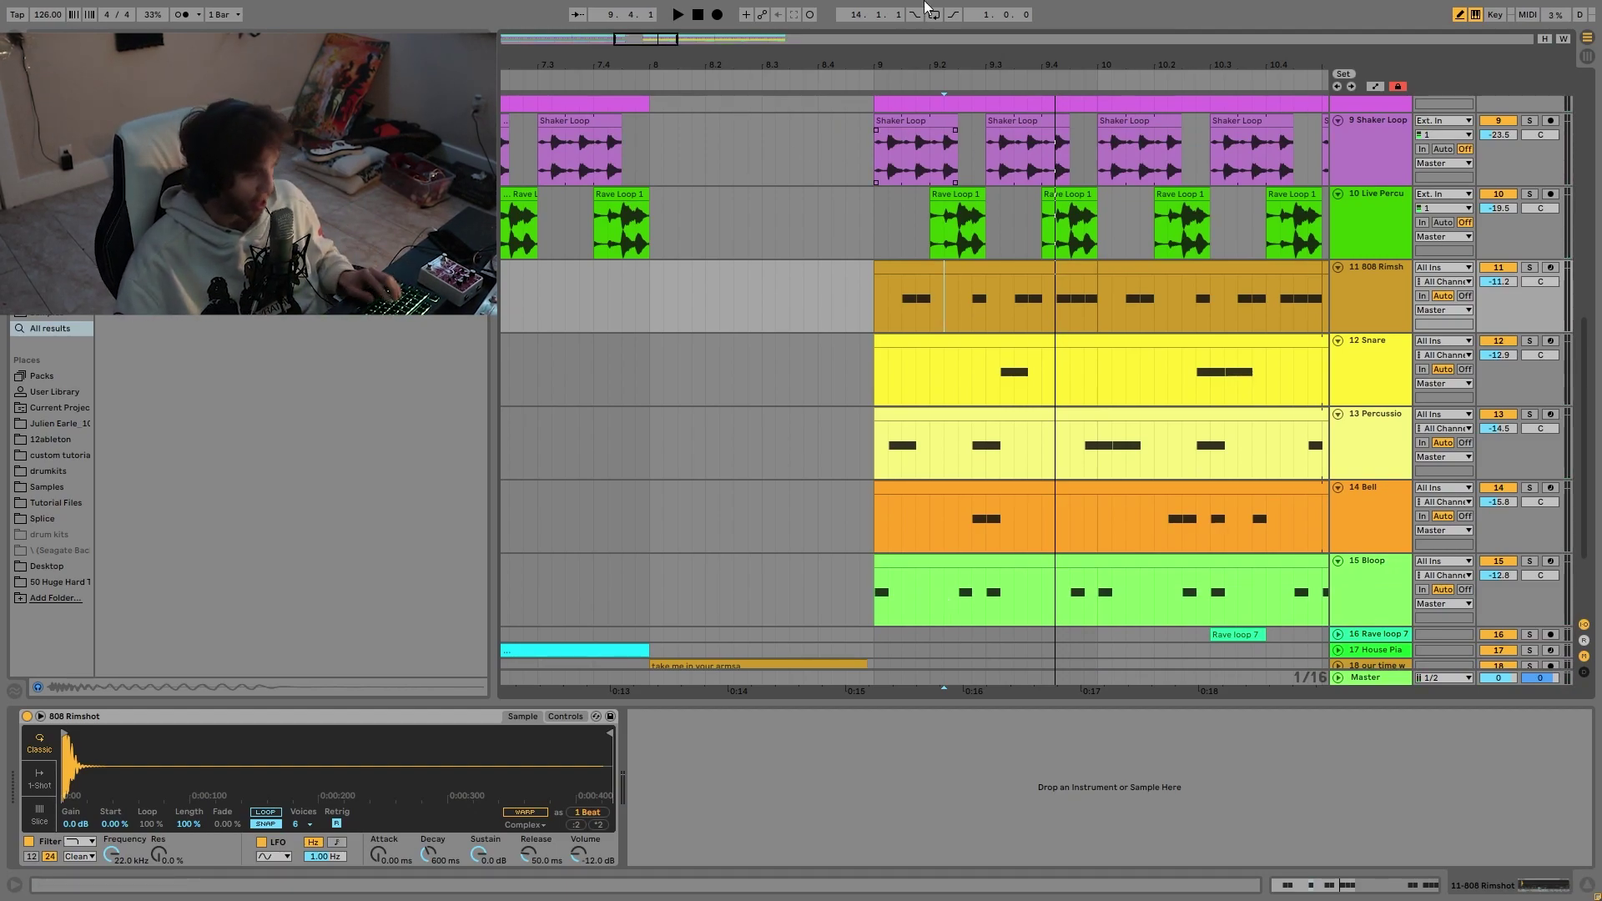
{"action": "scroll", "coordinate": [1193, 515], "scroll_direction": "down", "scroll_amount": 2}
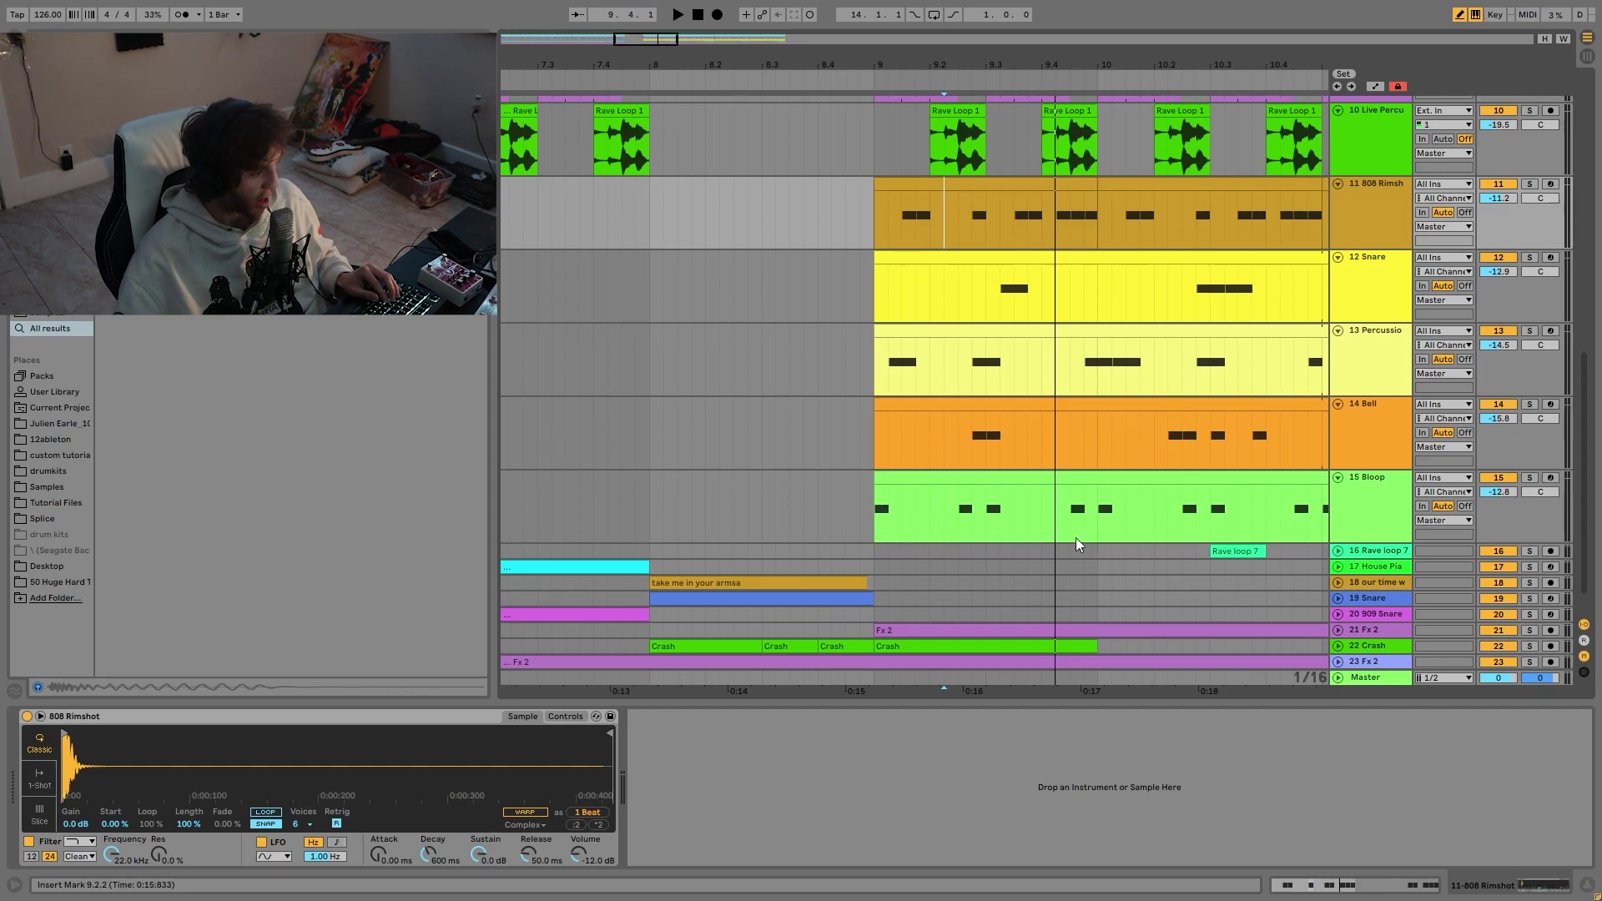
{"action": "left_click", "coordinate": [884, 565]}
{"action": "key", "text": "space"}
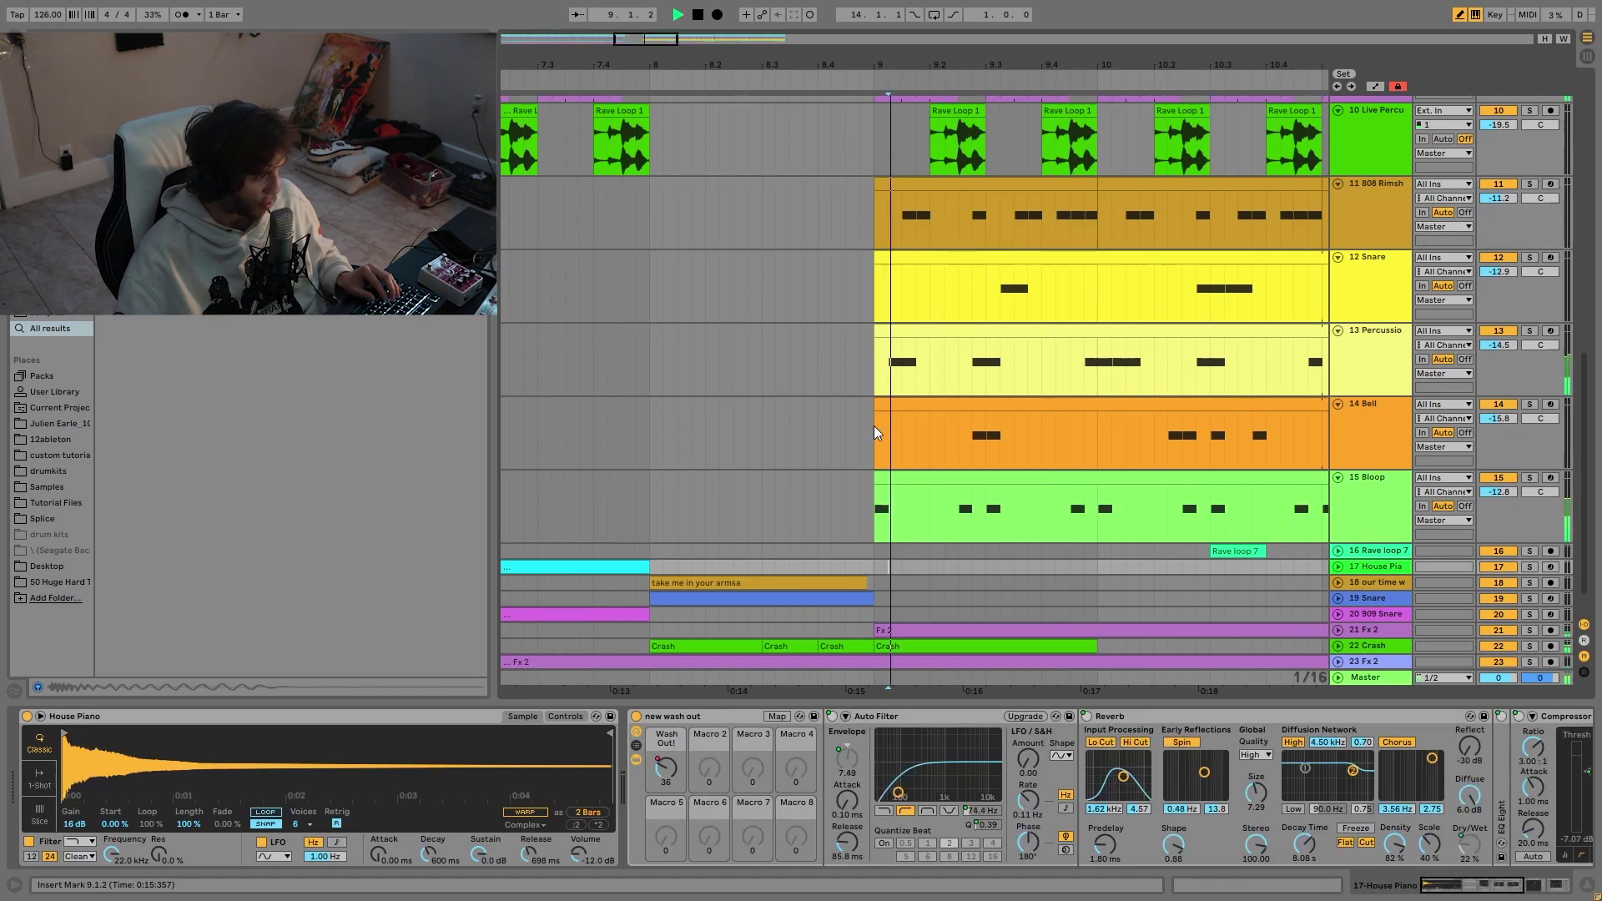
{"action": "left_click_drag", "start_coordinate": [912, 57], "coordinate": [904, 12]}
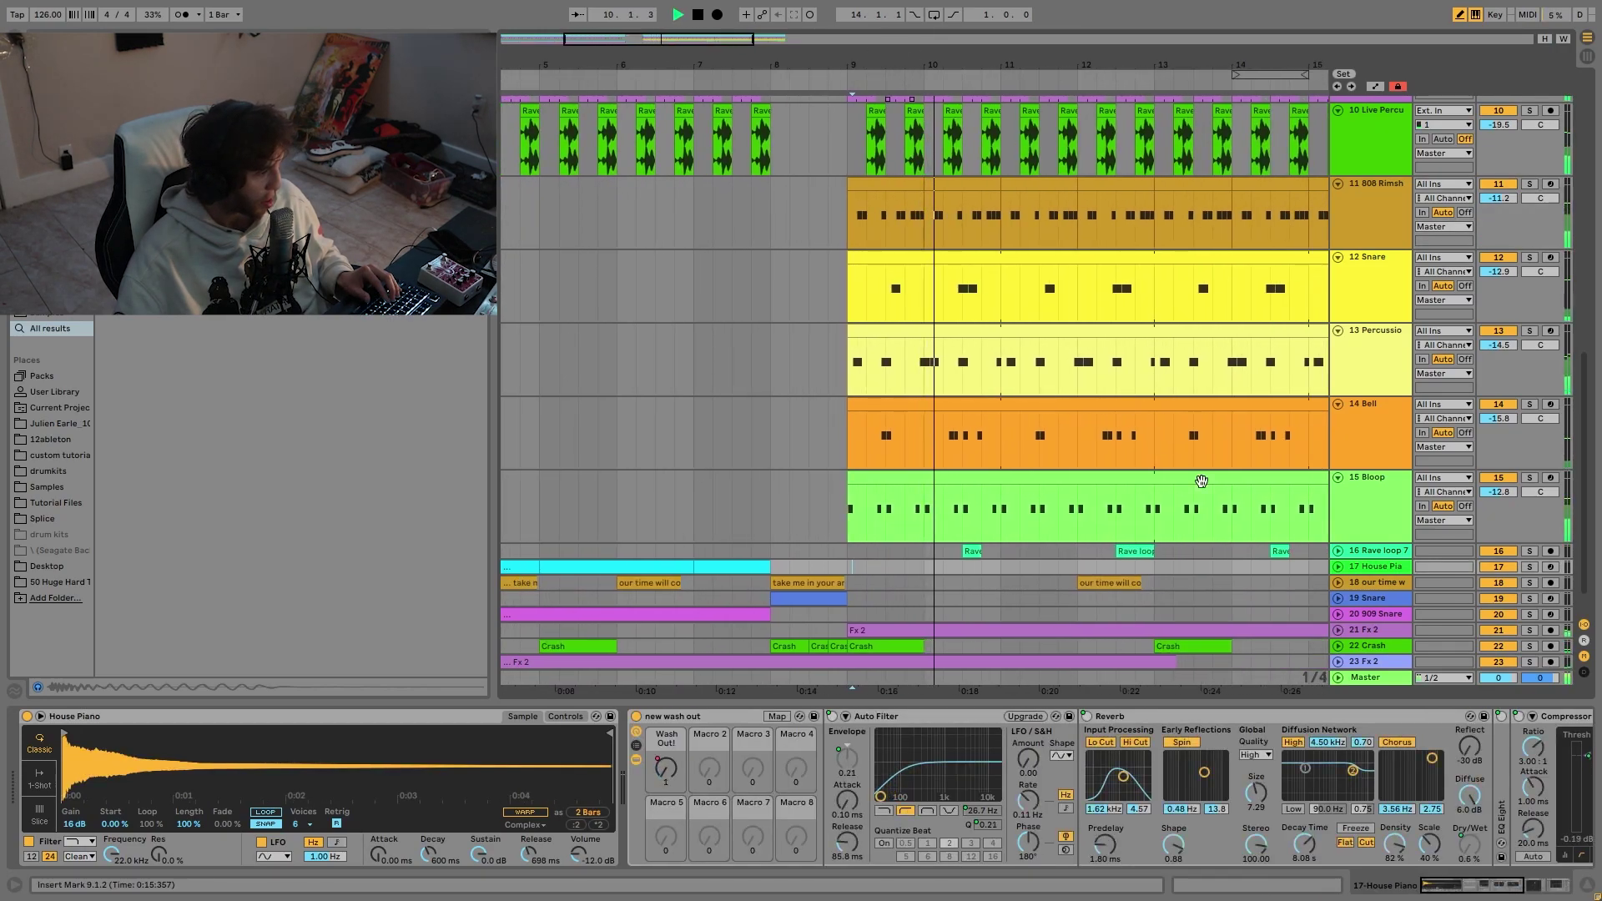
Step: Solo Rave loop 7 briefly during playback, bring back the full mix and stop playback
{"action": "left_click", "coordinate": [1380, 551]}
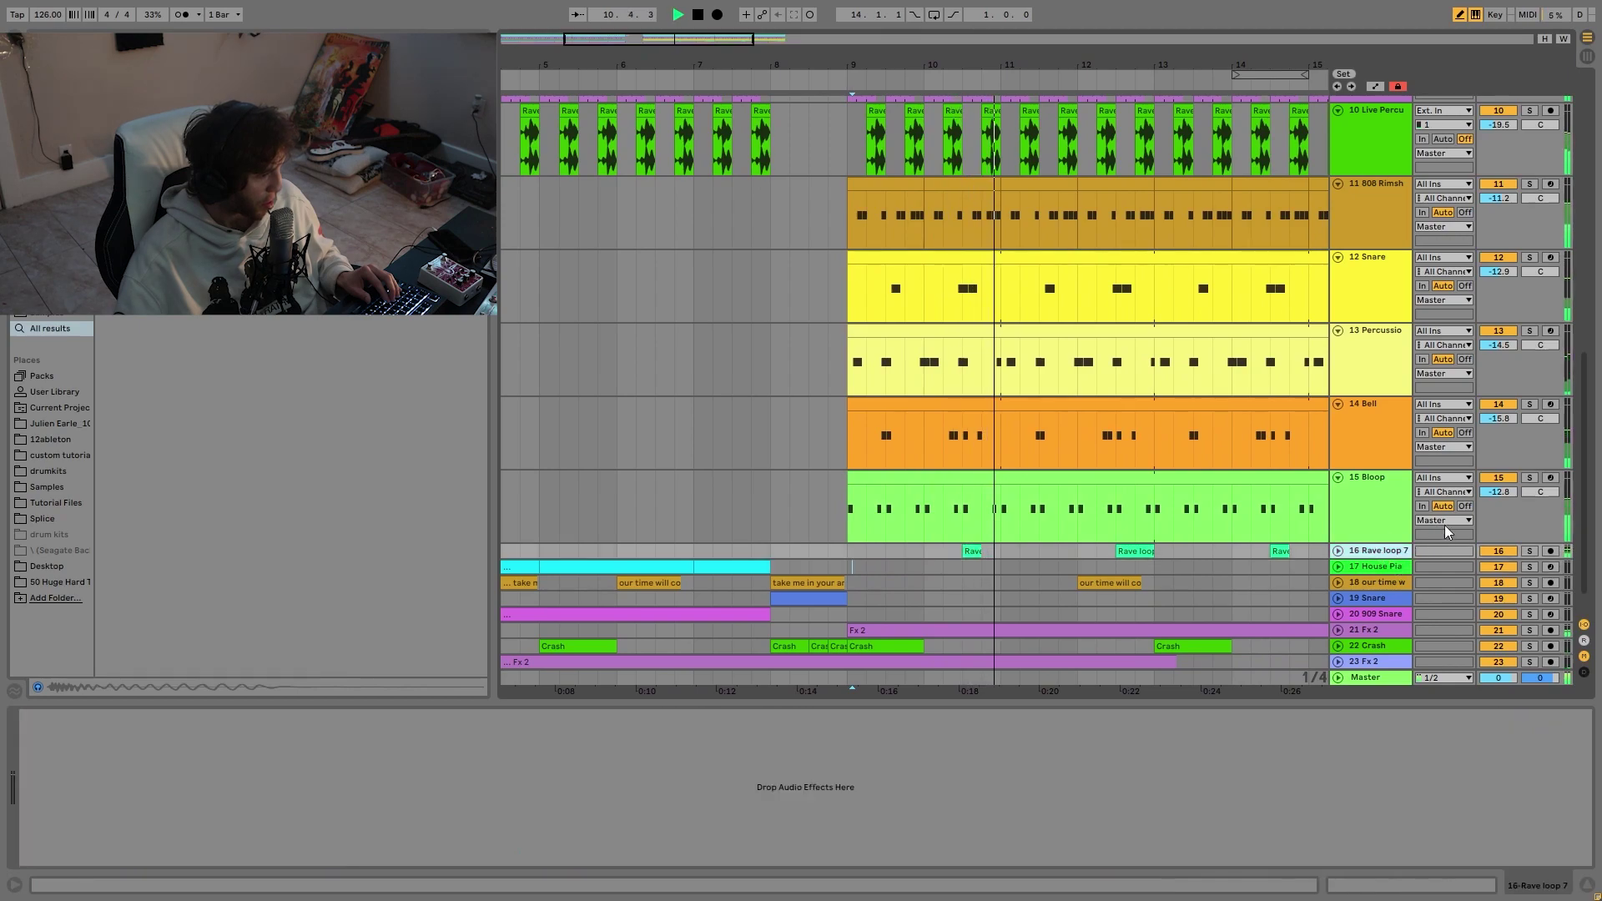
{"action": "left_click", "coordinate": [1530, 551]}
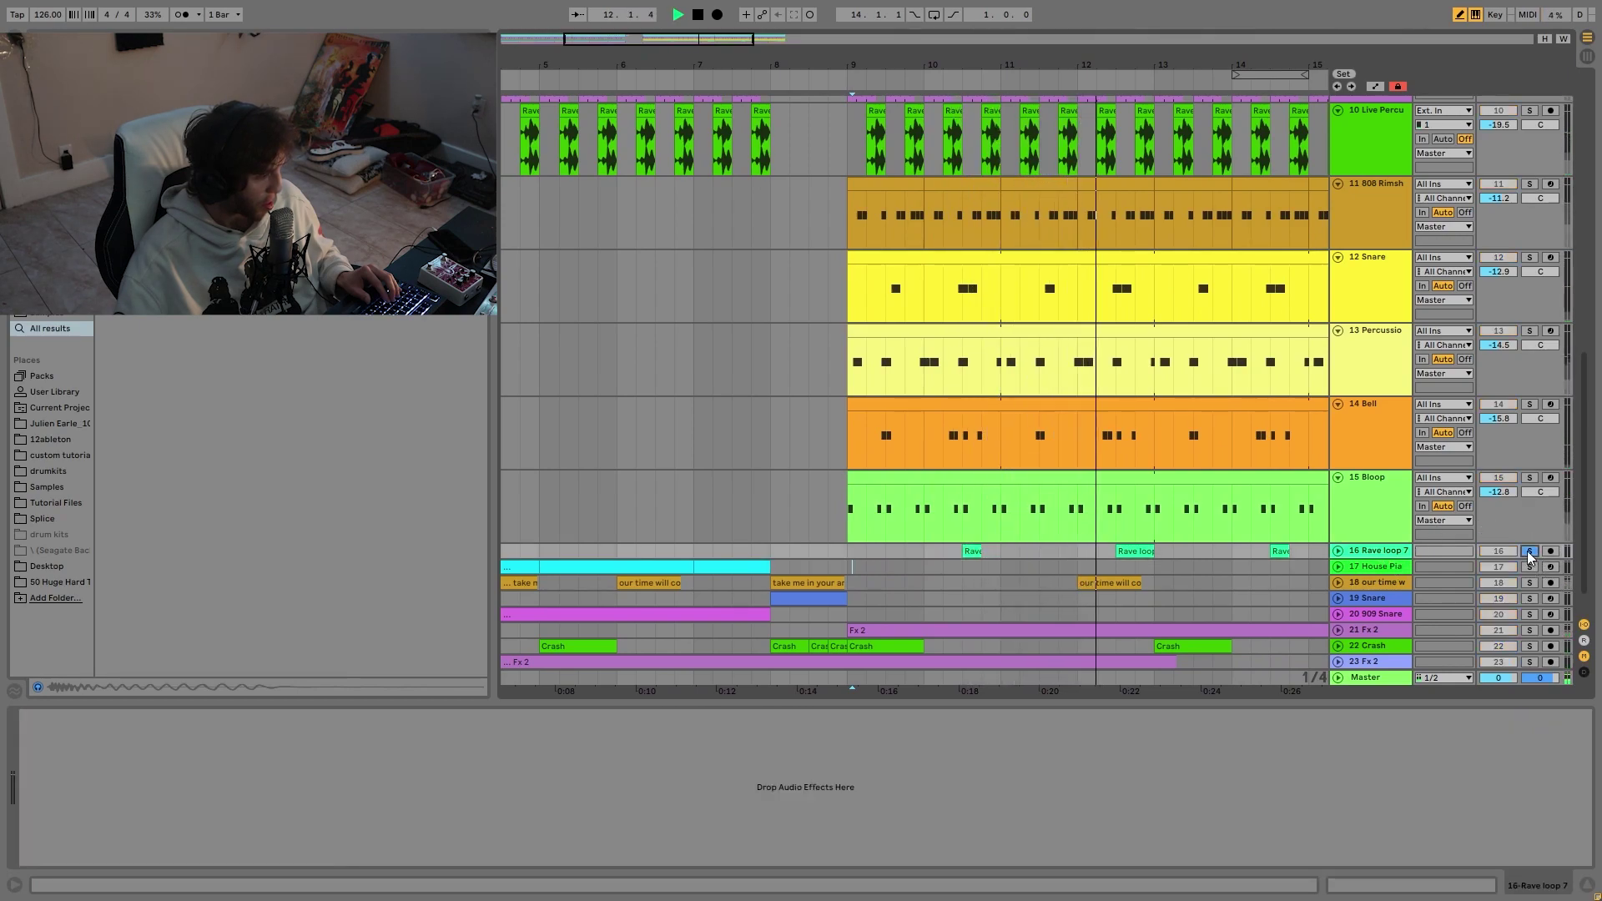
{"action": "left_click", "coordinate": [1530, 553]}
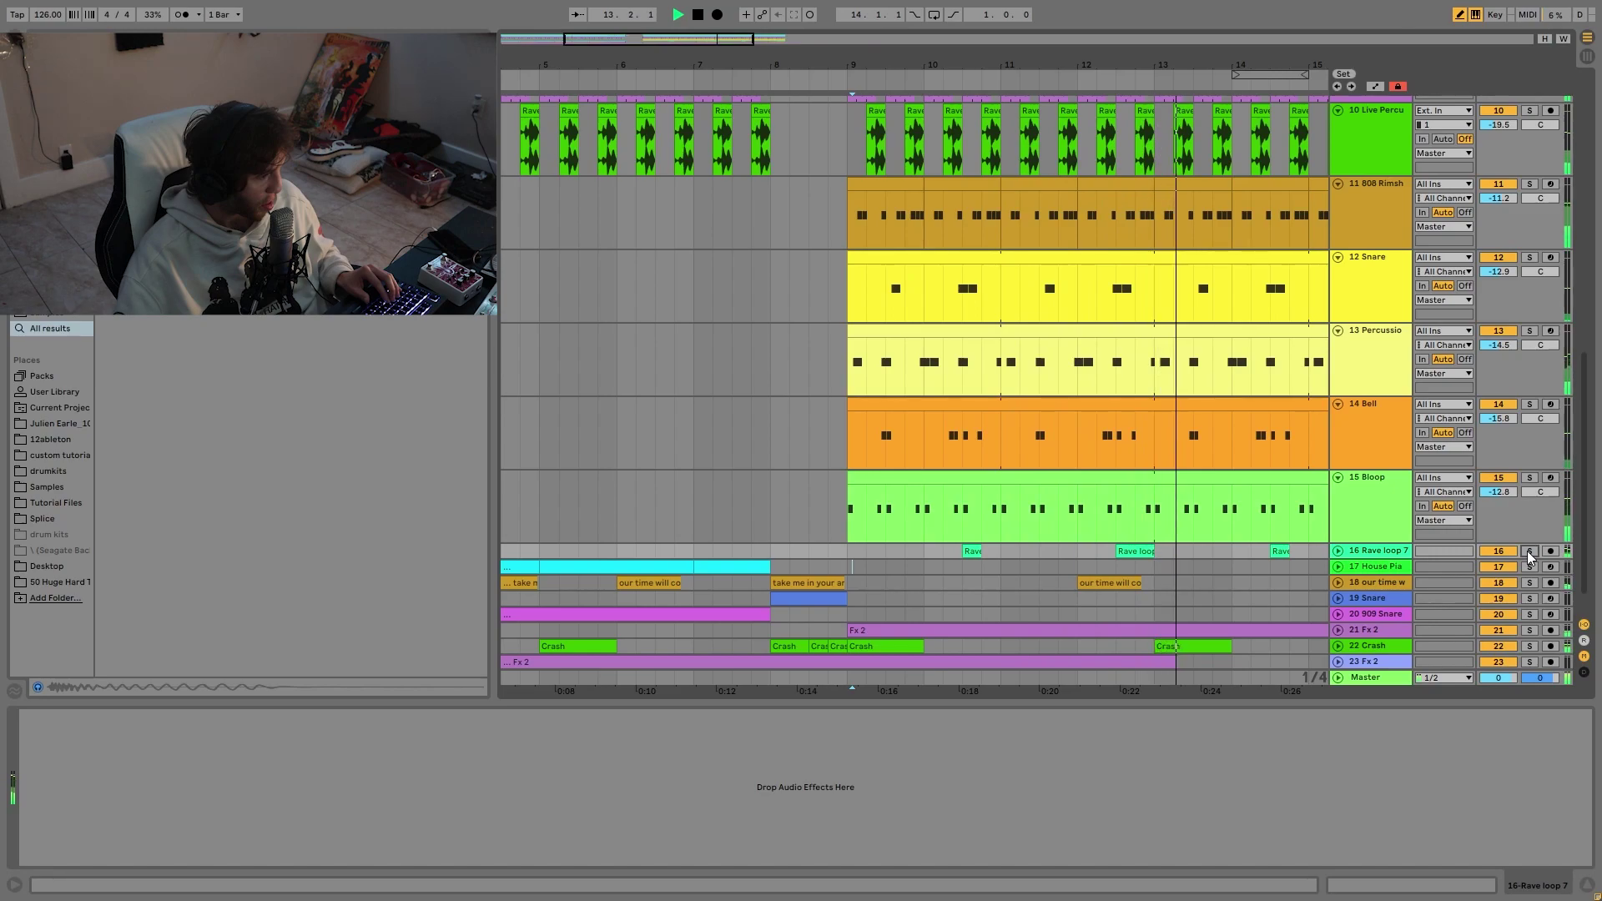
{"action": "key", "text": "space"}
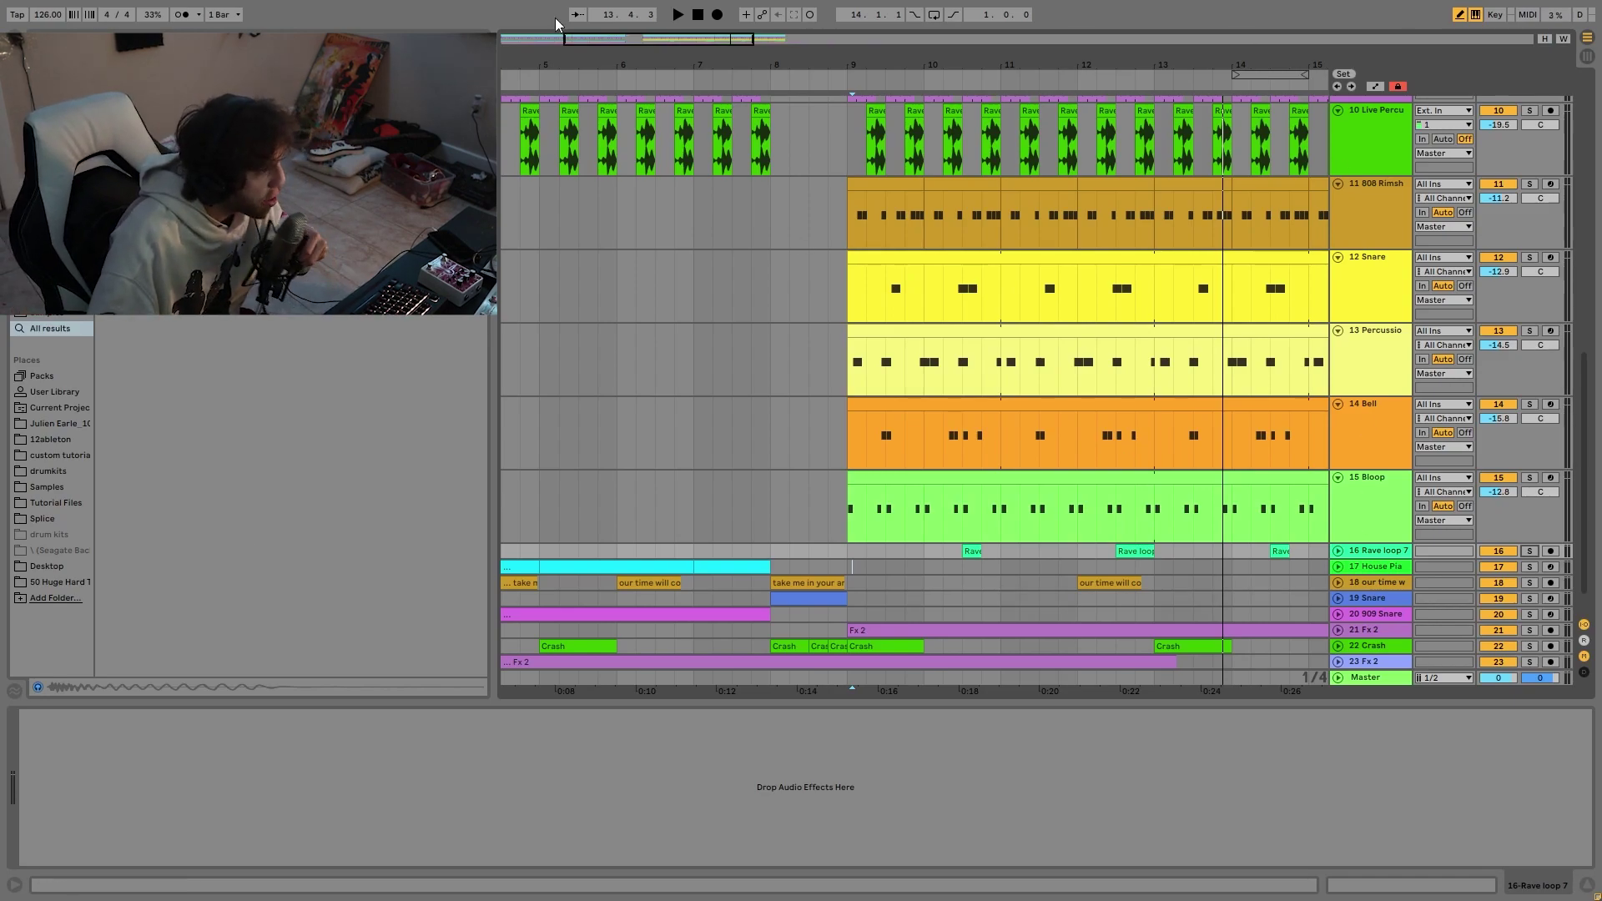
Step: Fit the whole arrangement in view and select the first House Piano clip, spanning bars 1 to 3
{"action": "key", "text": "w"}
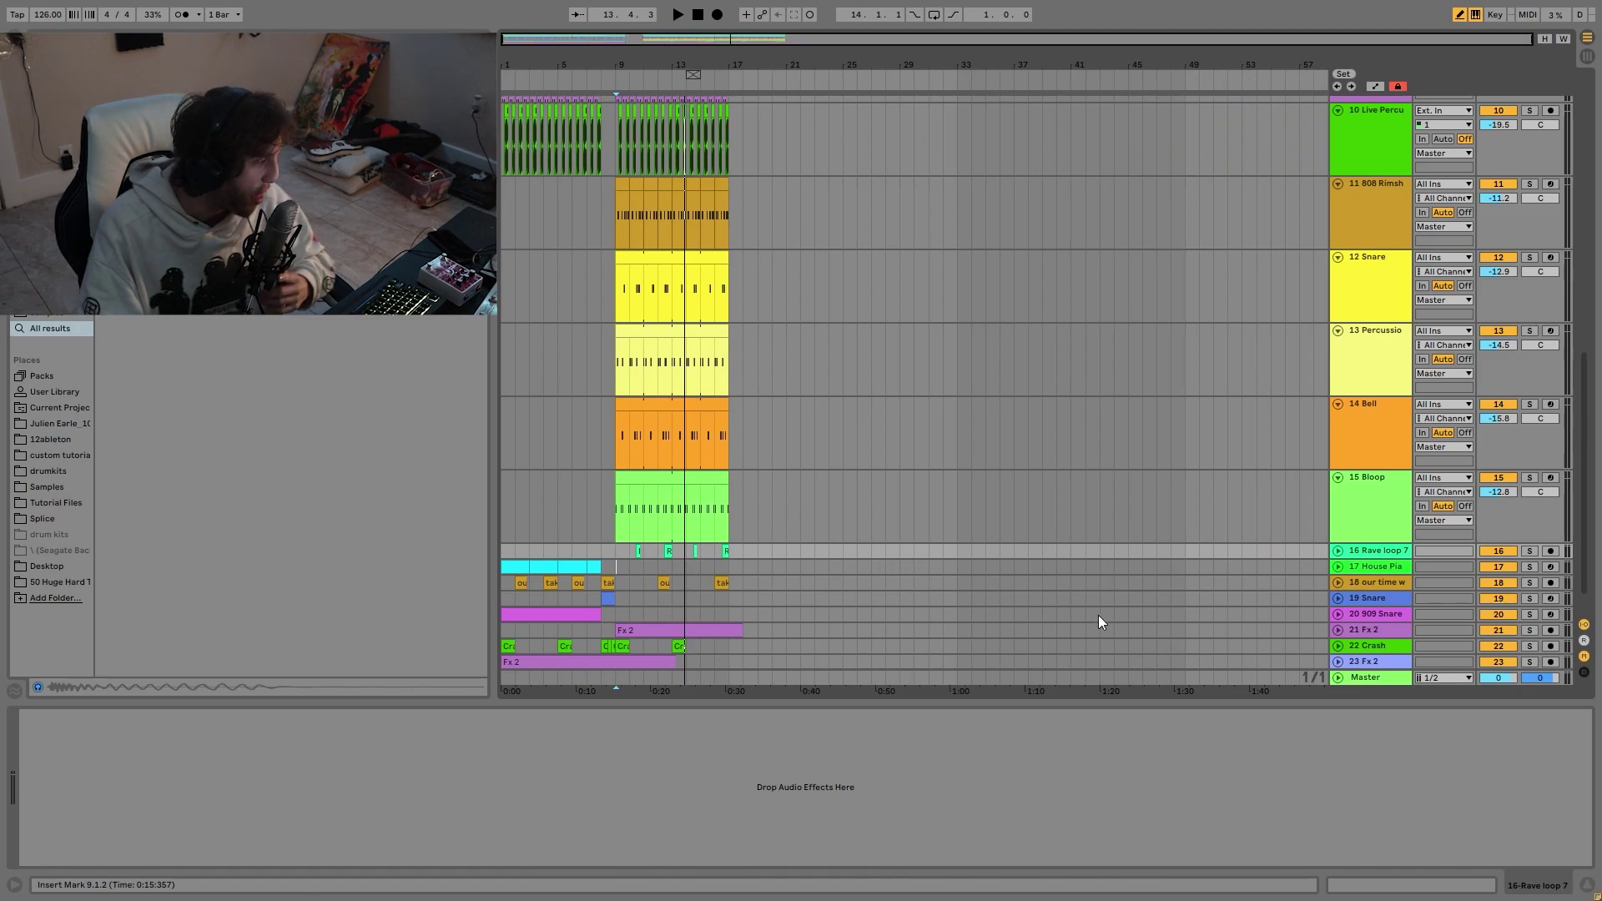
{"action": "scroll", "coordinate": [906, 574], "scroll_direction": "down", "scroll_amount": 2}
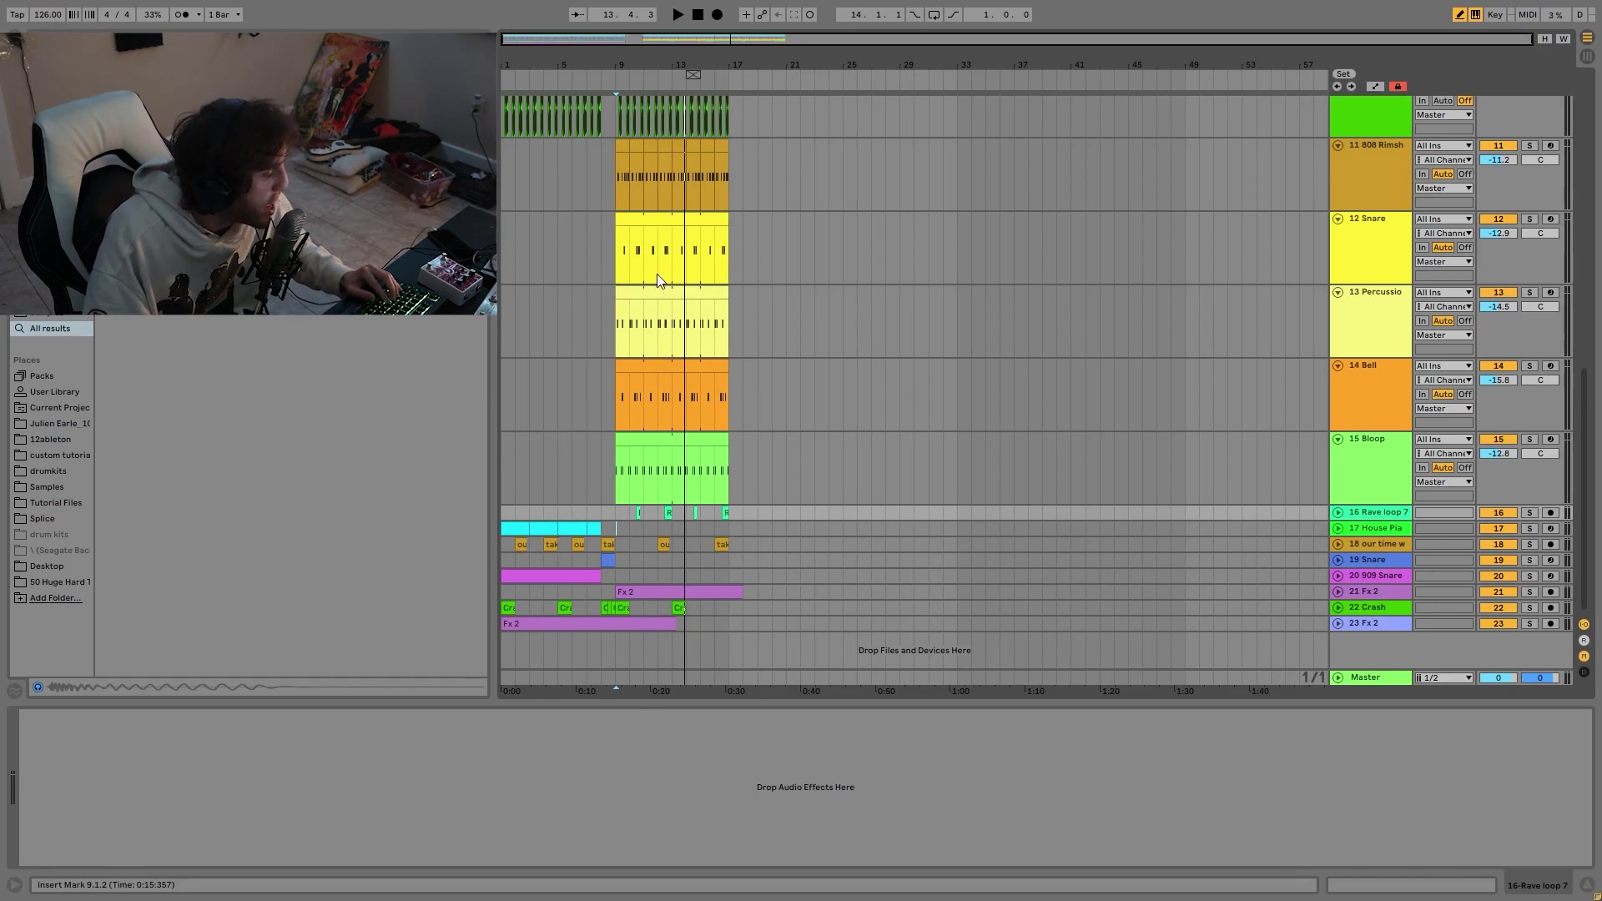
{"action": "left_click", "coordinate": [512, 534]}
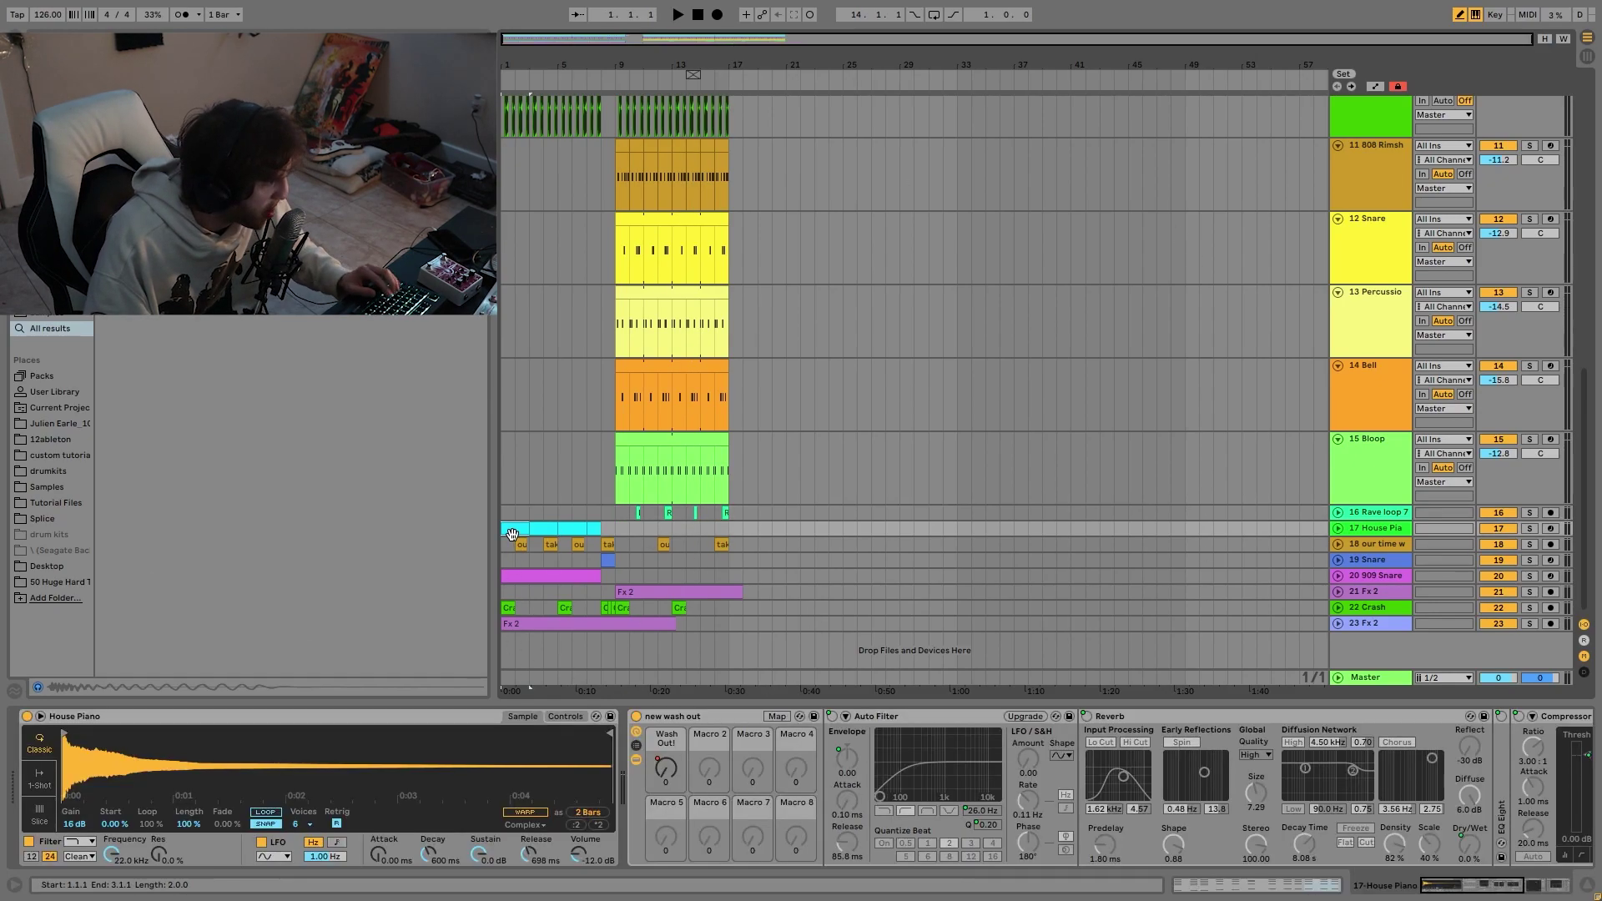
Step: Play the full mix from bar 1, unfold the House Piano track and stop playback around bar 8
{"action": "key", "text": "space"}
{"action": "left_click", "coordinate": [1337, 528]}
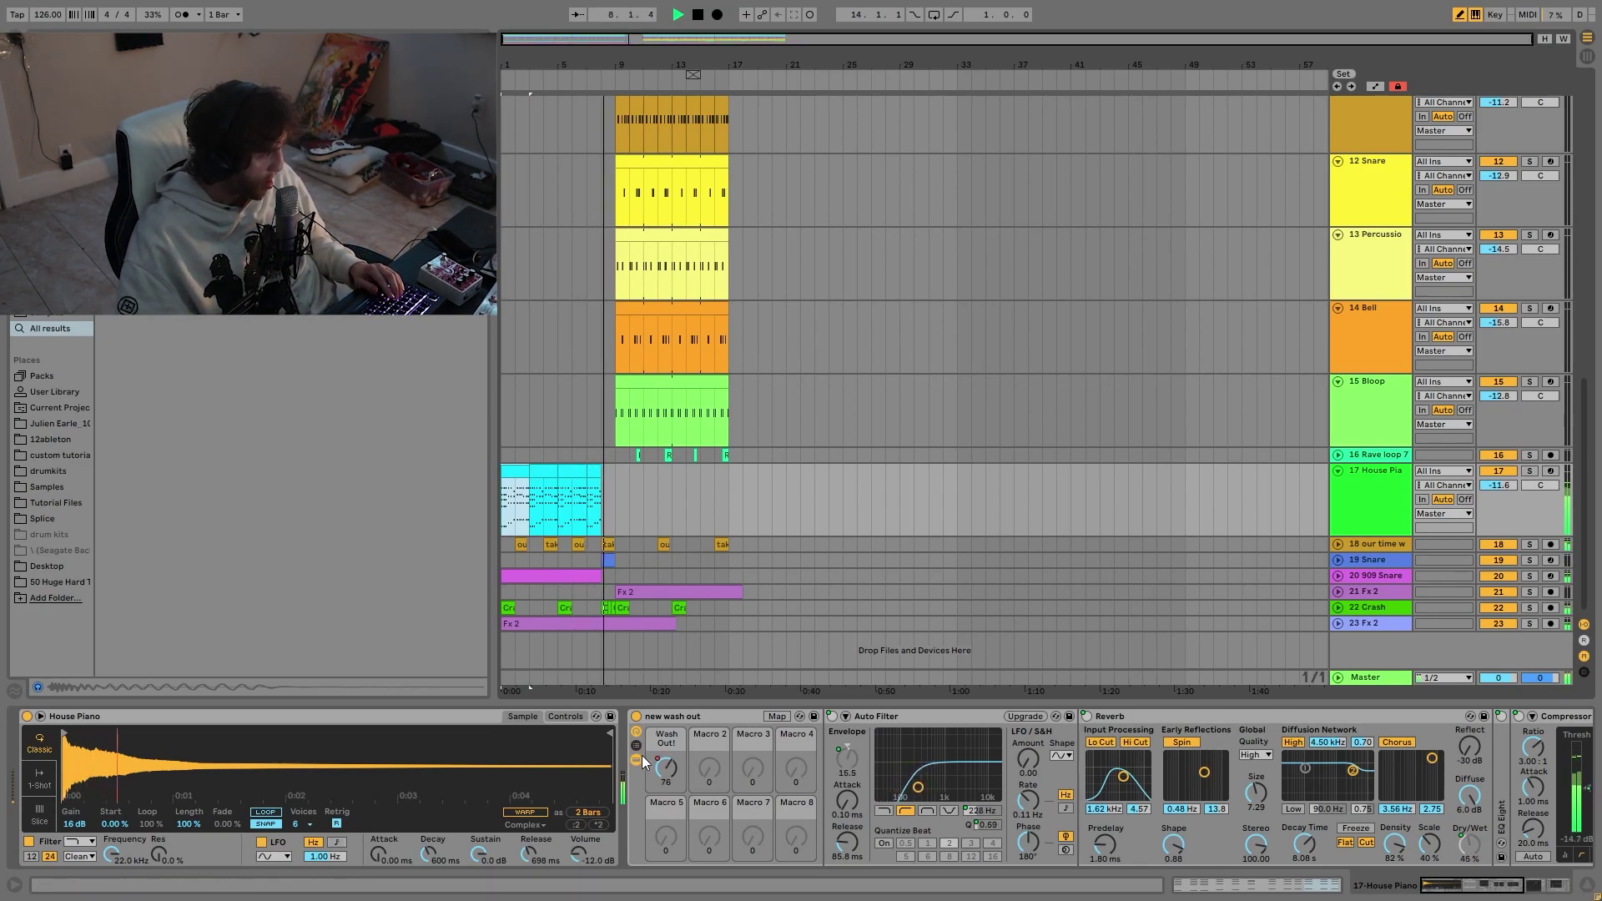
{"action": "key", "text": "space"}
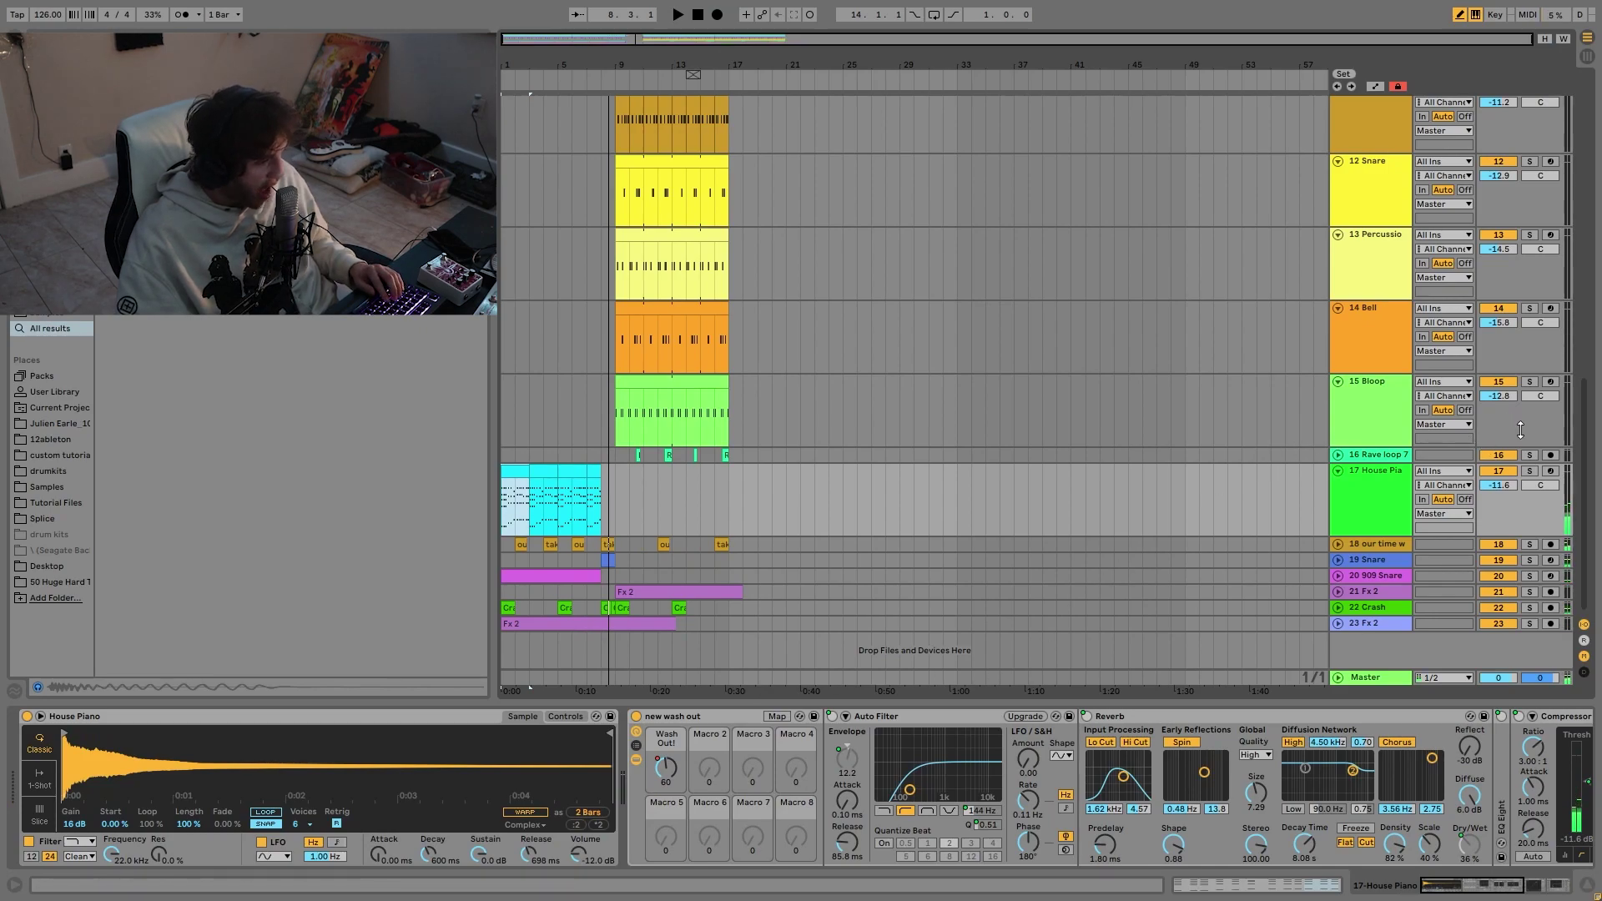
Step: Solo the House Piano track, play it from bar 1 and inspect its device chain through to the last Auto Filter
{"action": "left_click", "coordinate": [1531, 470]}
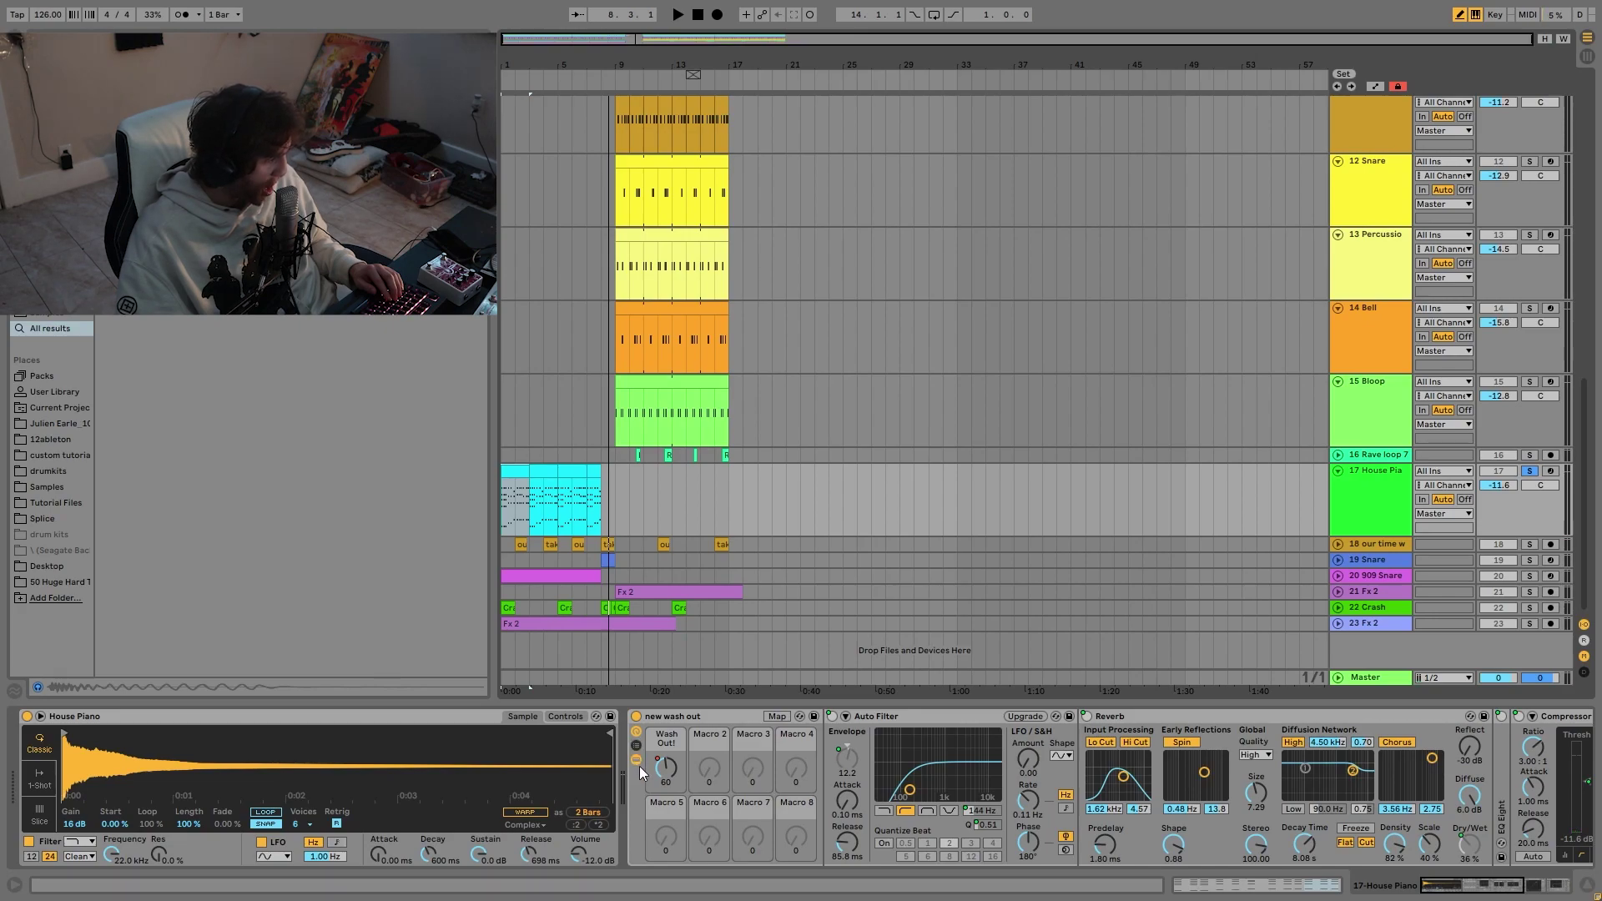
{"action": "key", "text": "space"}
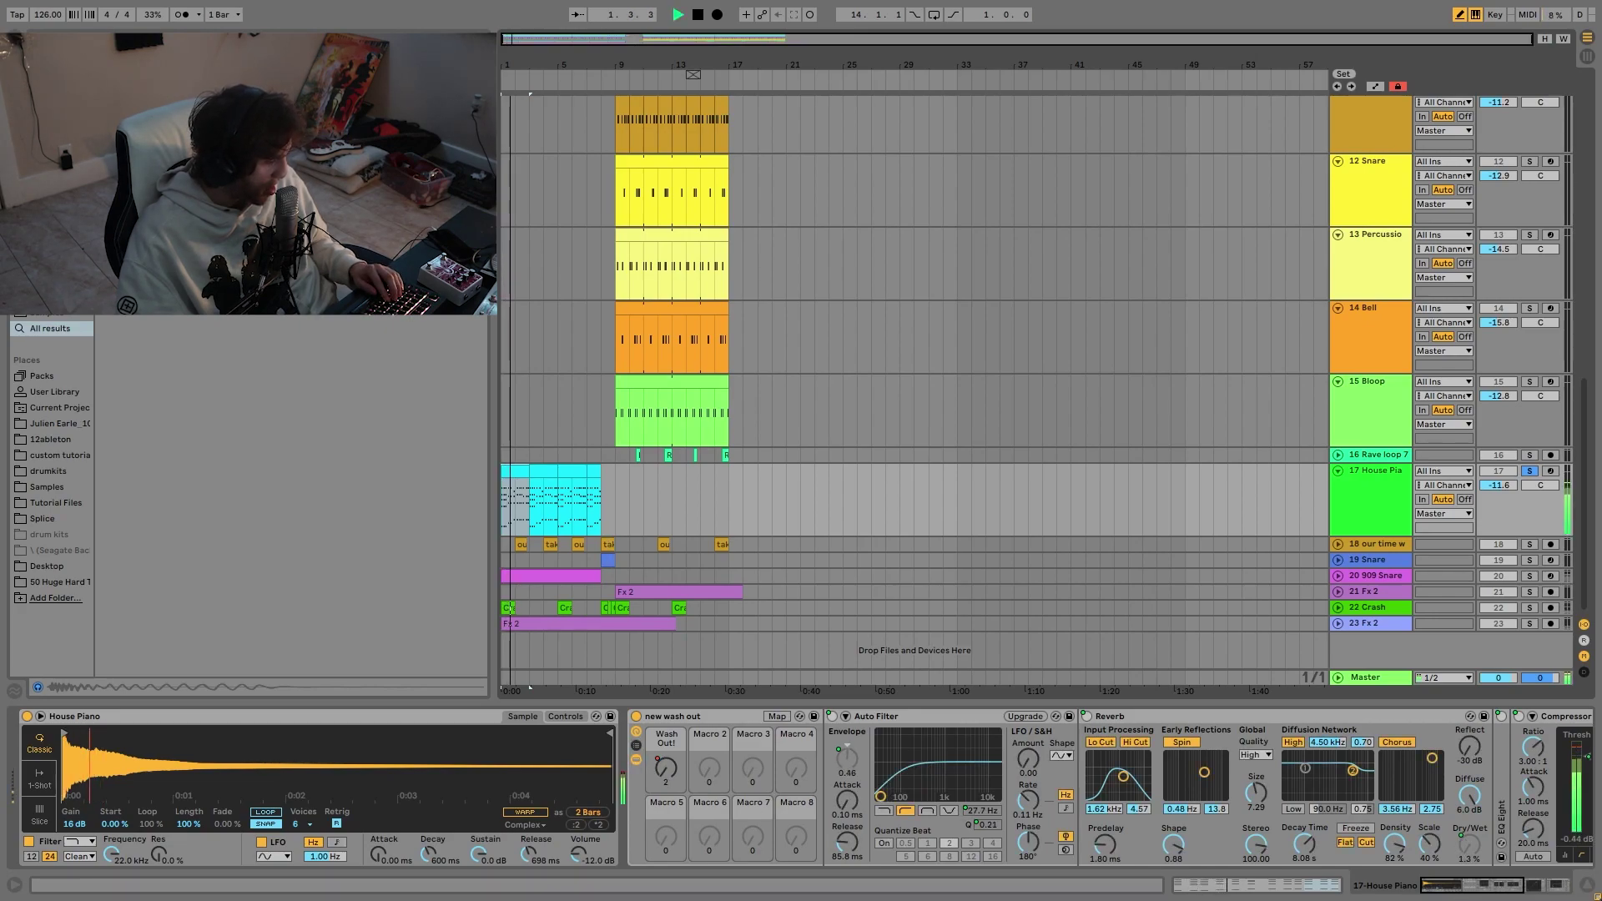
{"action": "left_click", "coordinate": [1539, 893]}
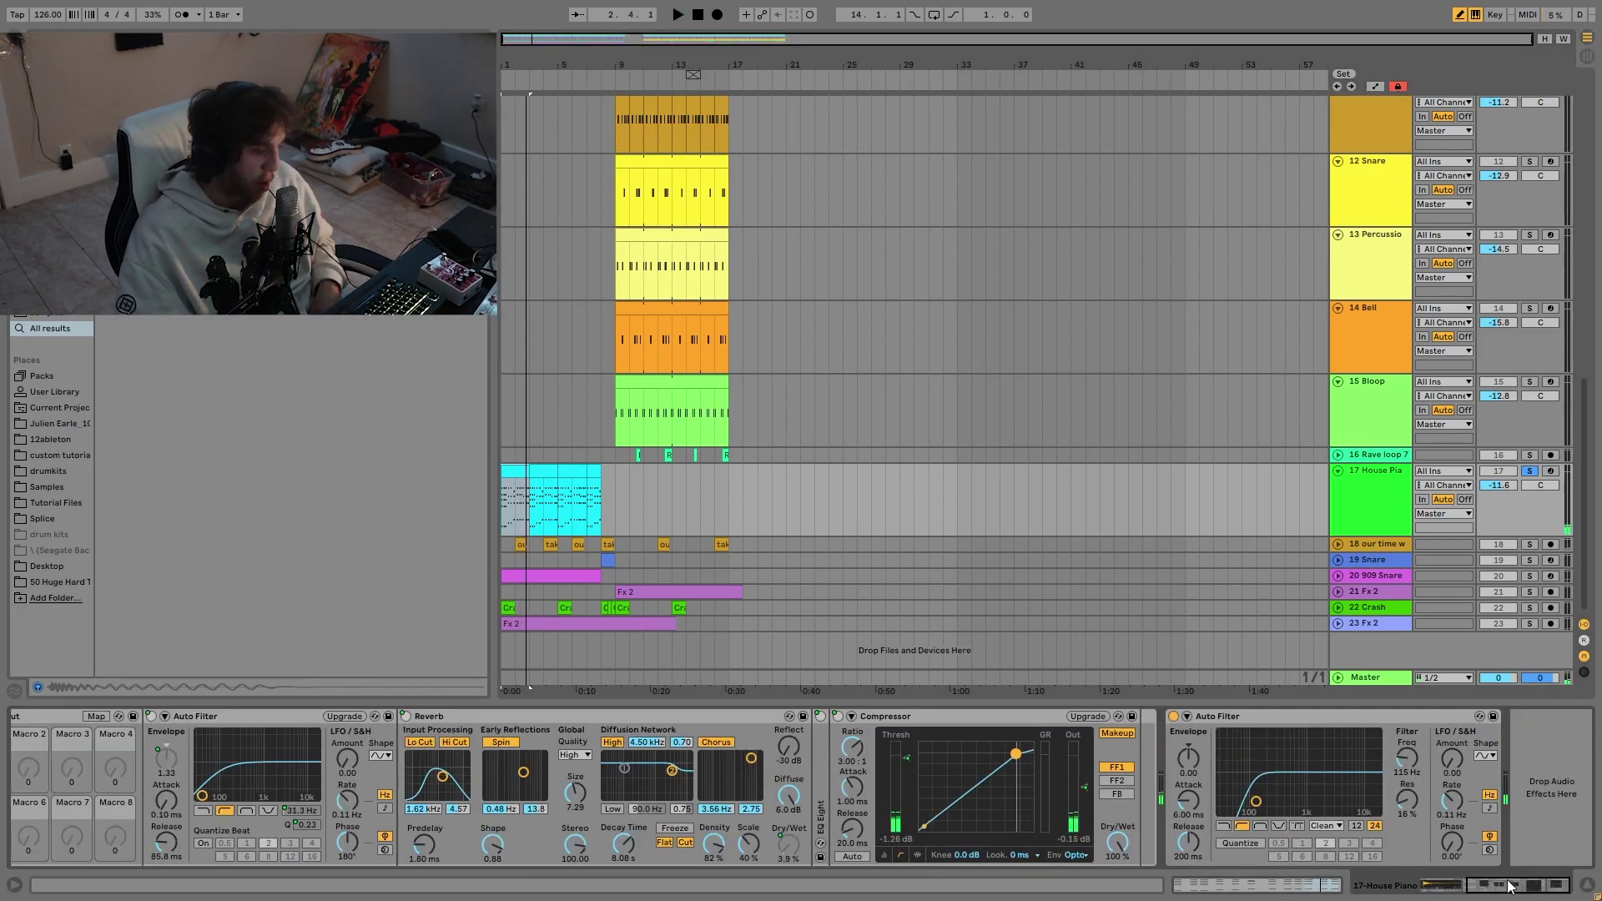
{"action": "left_click", "coordinate": [1454, 892]}
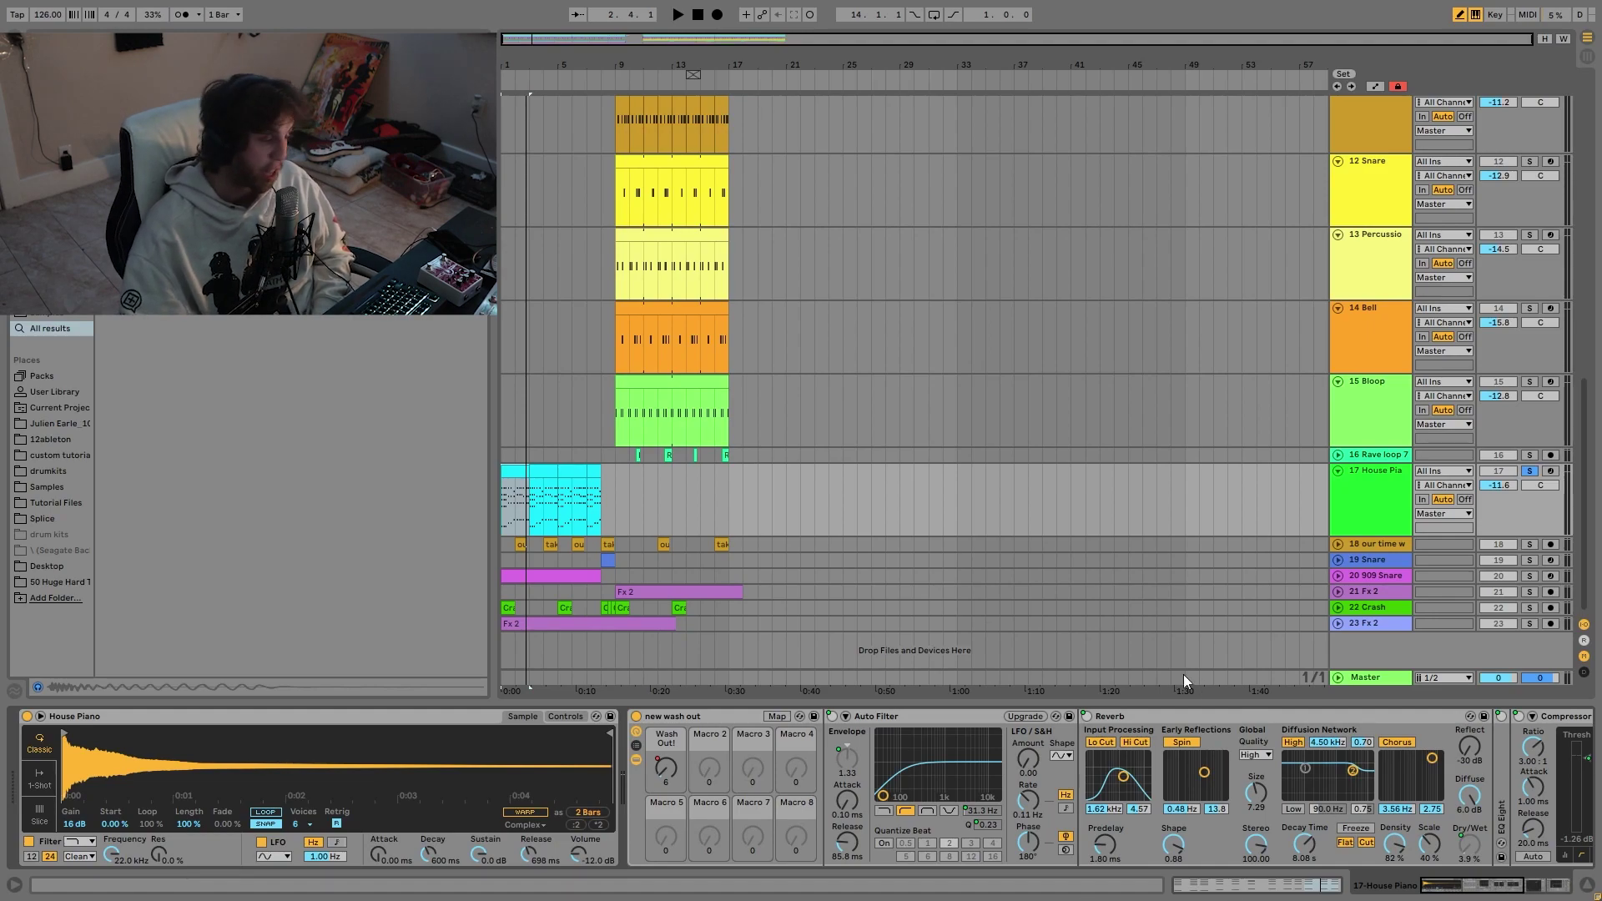
Step: Open the first House Piano clip's notes and select its row of bass notes, D1 to F#1, across both bars
{"action": "left_click", "coordinate": [515, 483]}
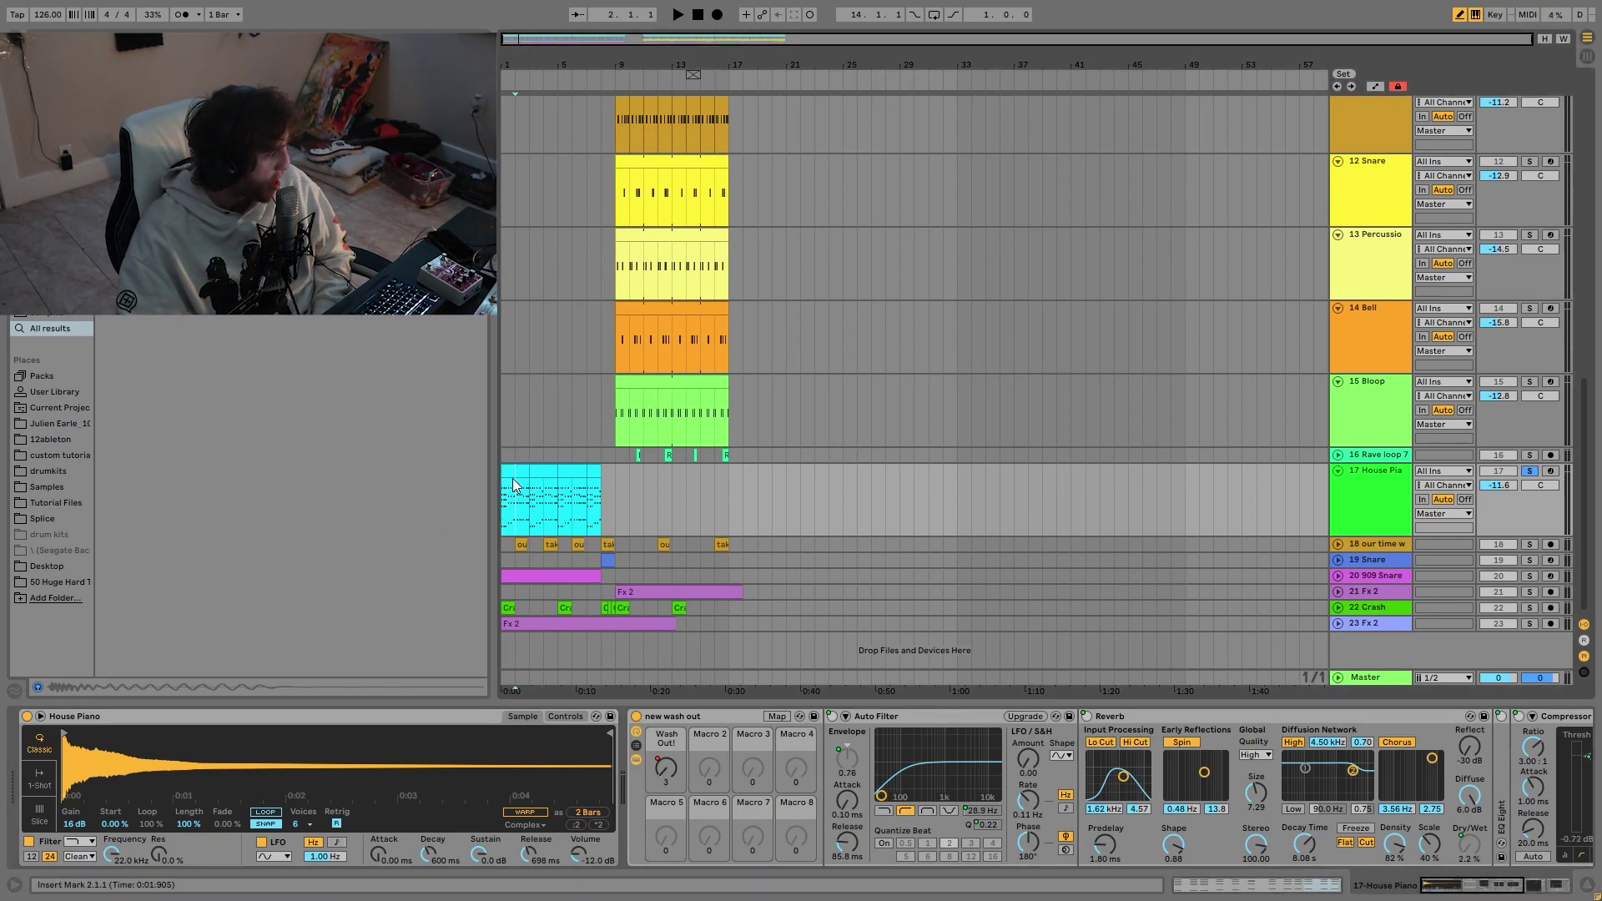
{"action": "double_click", "coordinate": [519, 487]}
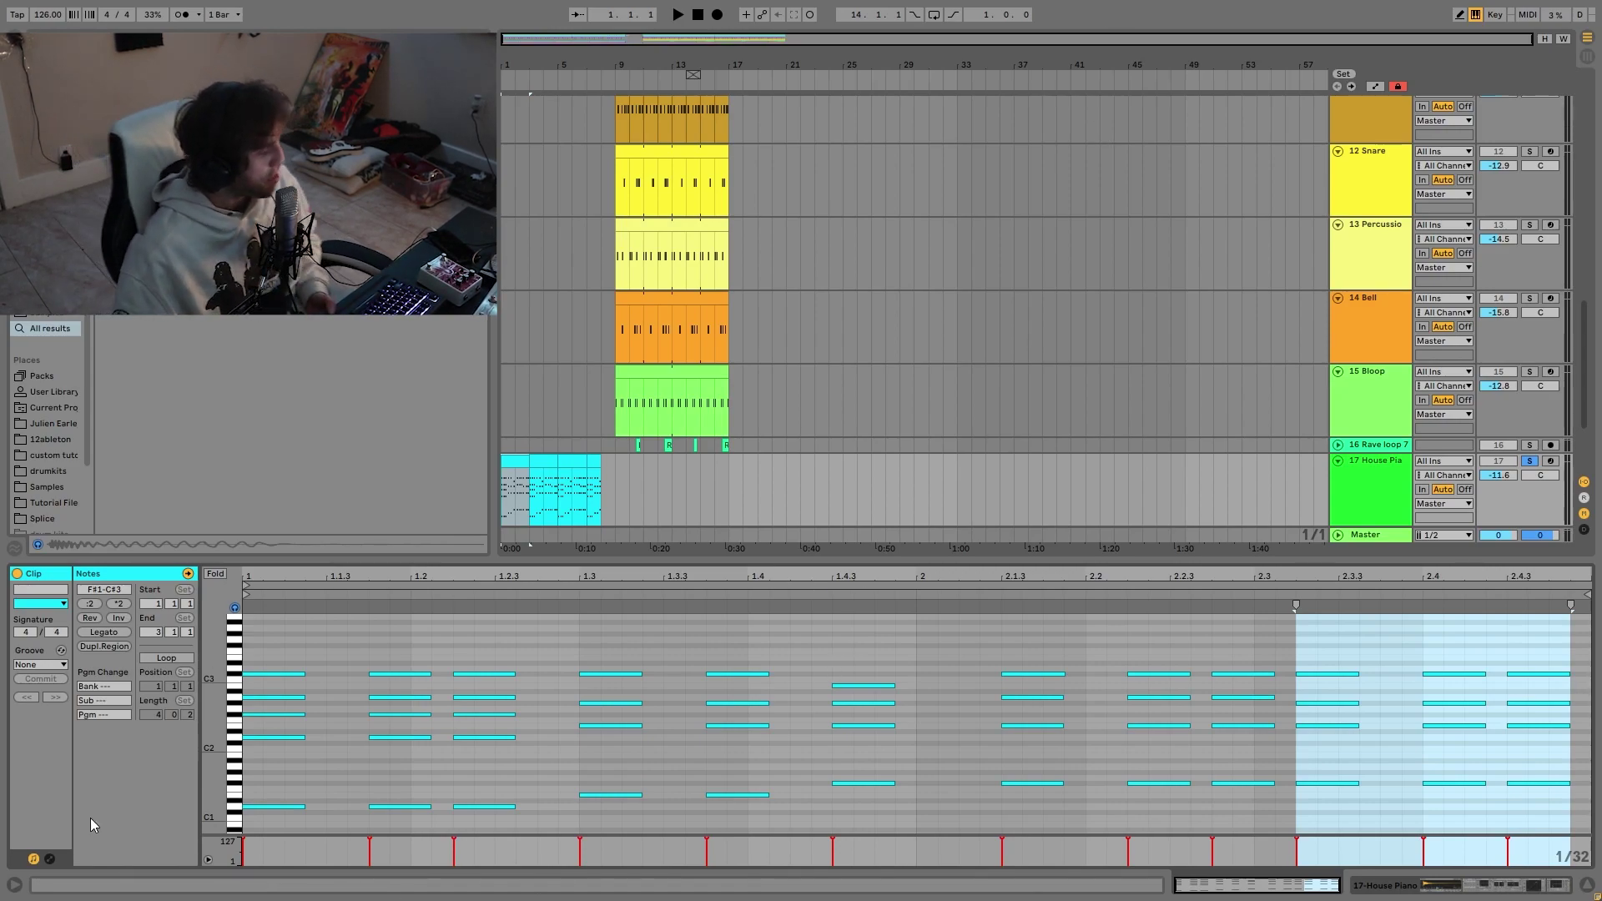
{"action": "left_click_drag", "start_coordinate": [252, 777], "coordinate": [879, 860]}
{"action": "left_click_drag", "start_coordinate": [984, 864], "coordinate": [1572, 825]}
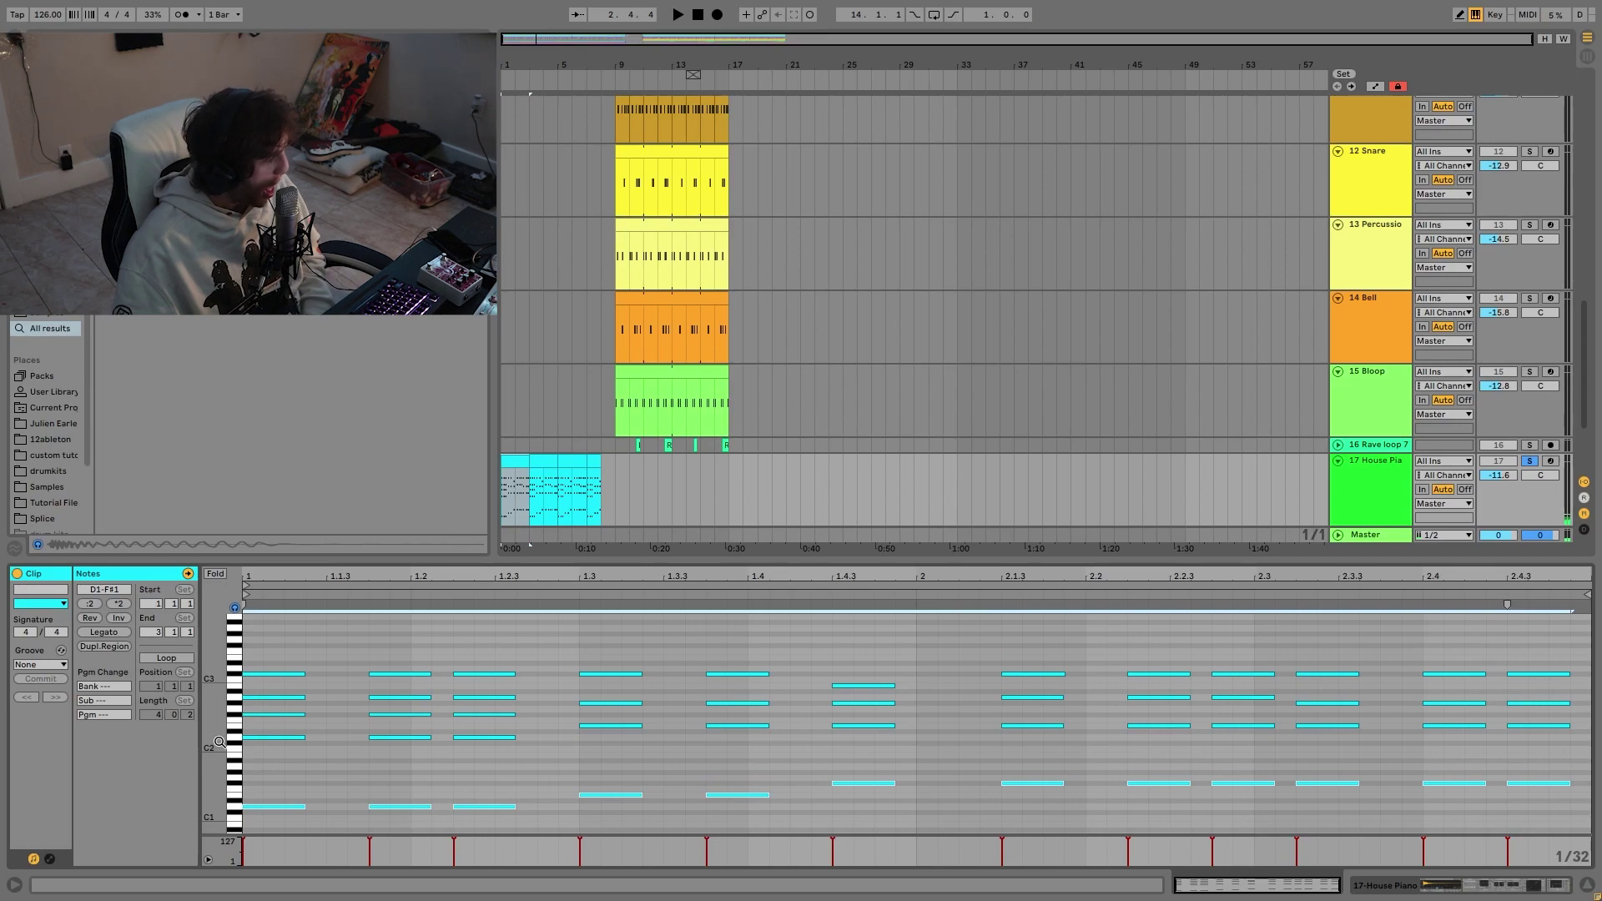
Step: Trace the second-lowest voice of the House Piano chords by selecting its D2 and E2 notes across both bars
{"action": "left_click_drag", "start_coordinate": [260, 776], "coordinate": [368, 724]}
{"action": "left_click_drag", "start_coordinate": [388, 750], "coordinate": [441, 753]}
{"action": "left_click", "coordinate": [299, 738]}
{"action": "mouse_move", "coordinate": [548, 762]}
{"action": "left_mouse_down"}
{"action": "mouse_move", "coordinate": [715, 734]}
{"action": "mouse_move", "coordinate": [881, 732]}
{"action": "left_mouse_up"}
{"action": "left_click", "coordinate": [986, 740]}
{"action": "left_click_drag", "start_coordinate": [1043, 755], "coordinate": [1559, 719]}
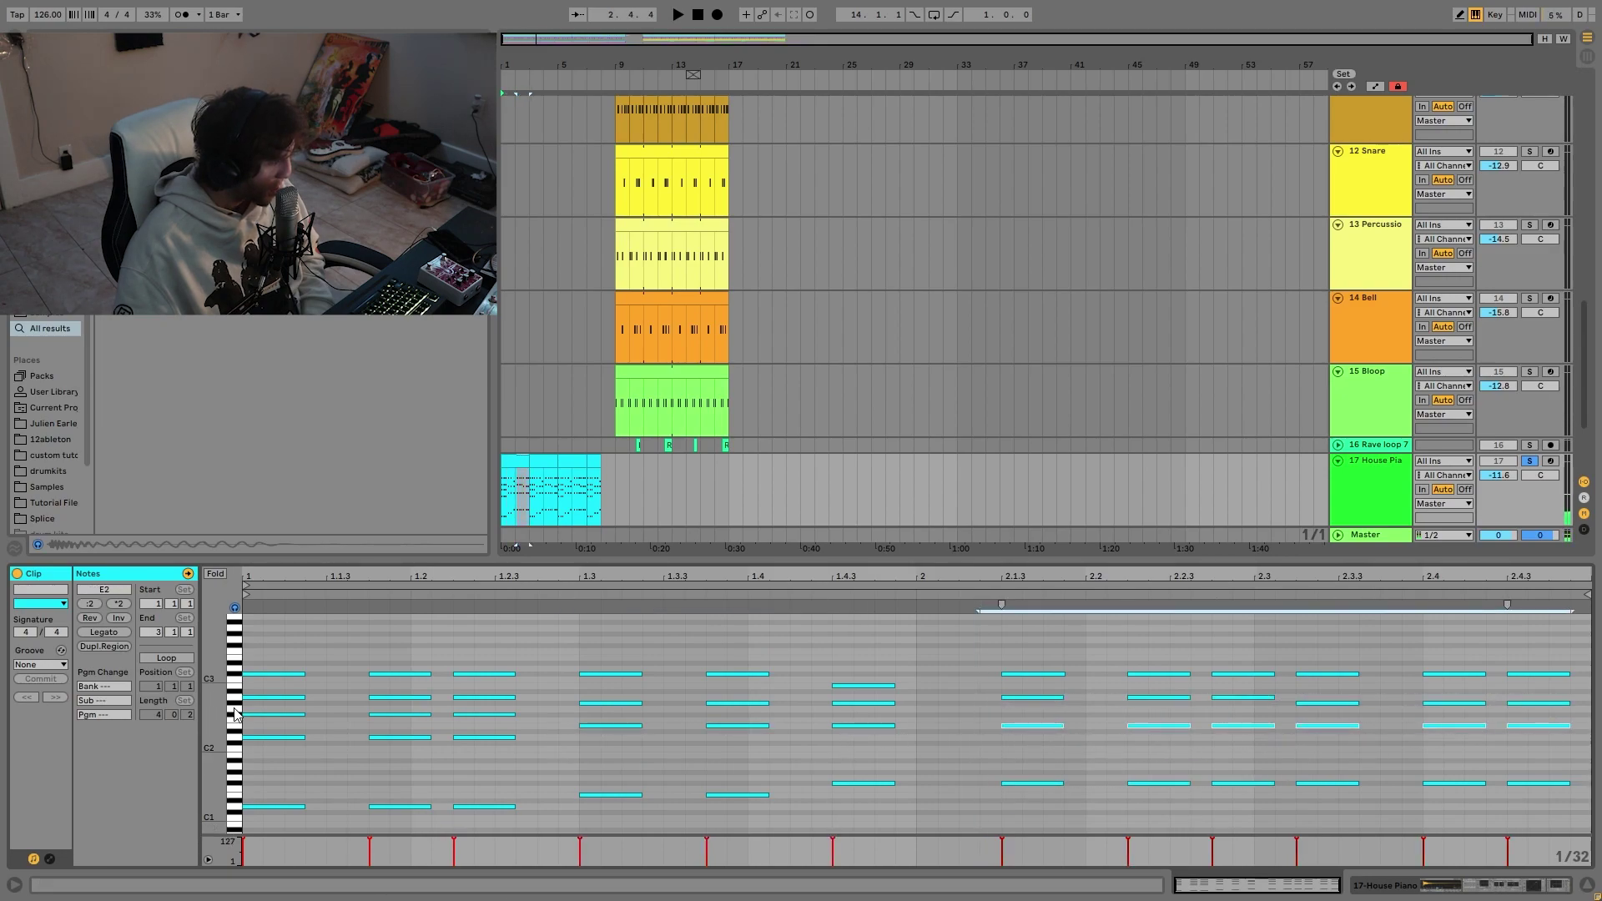
Step: Trace the chords' next inner voice by selecting its notes between G#2 and B2, undoing any accidental note edit
{"action": "left_click", "coordinate": [293, 684]}
{"action": "left_click_drag", "start_coordinate": [317, 689], "coordinate": [713, 721]}
{"action": "left_click_drag", "start_coordinate": [839, 714], "coordinate": [1070, 705]}
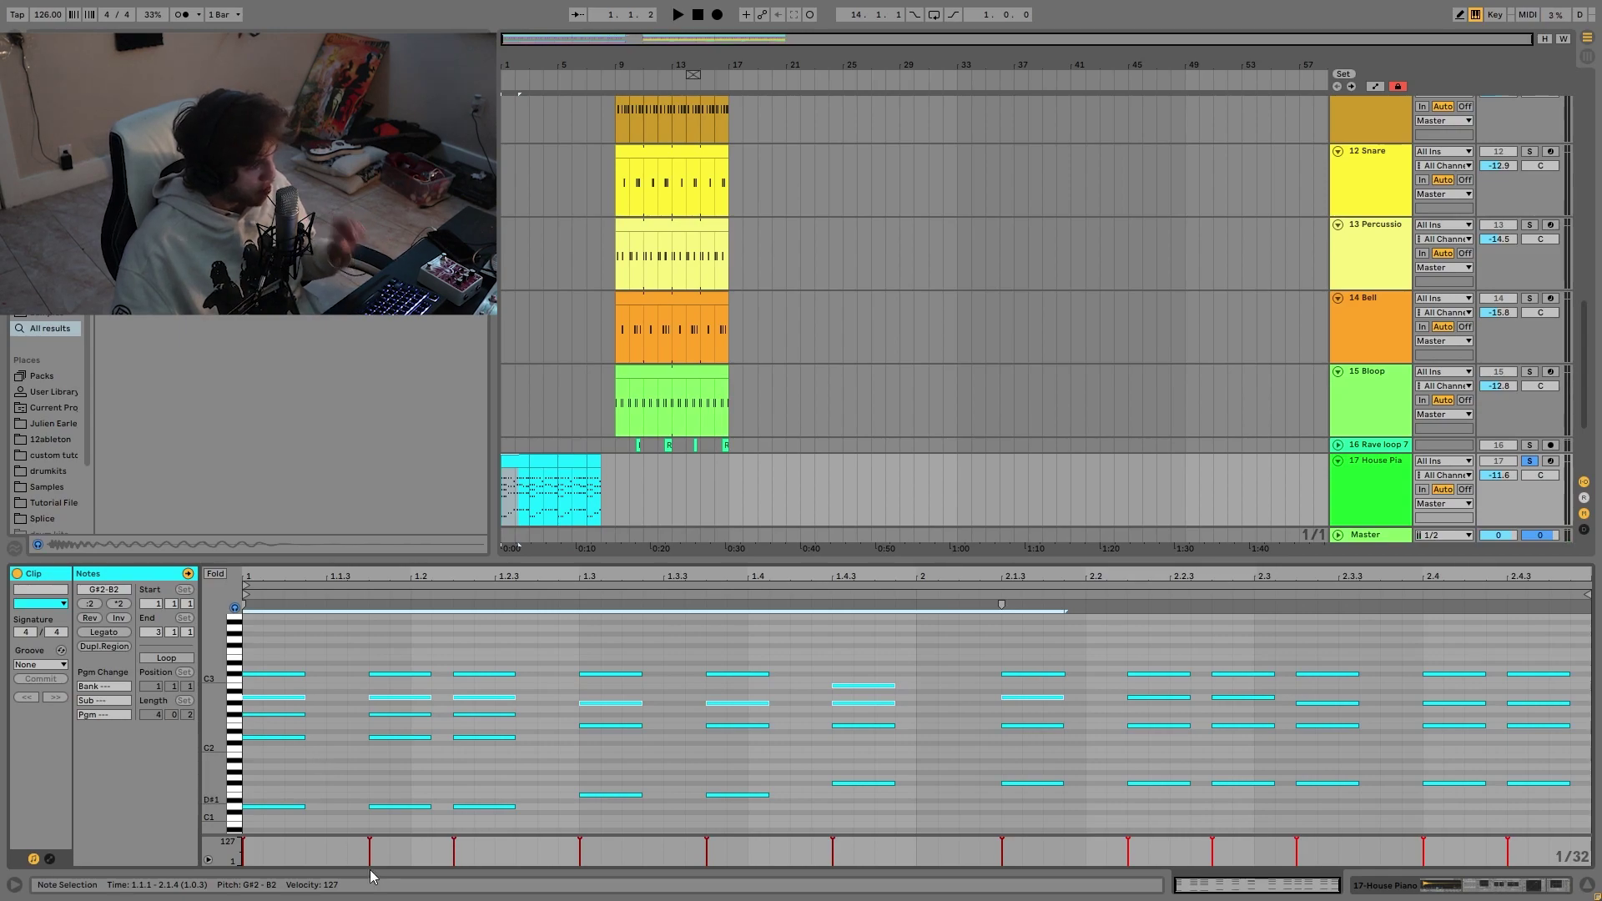
{"action": "double_click", "coordinate": [505, 686]}
{"action": "key", "text": "ctrl+z"}
{"action": "left_click_drag", "start_coordinate": [507, 690], "coordinate": [557, 699]}
{"action": "left_click_drag", "start_coordinate": [675, 686], "coordinate": [734, 719]}
{"action": "left_click_drag", "start_coordinate": [958, 710], "coordinate": [1041, 694]}
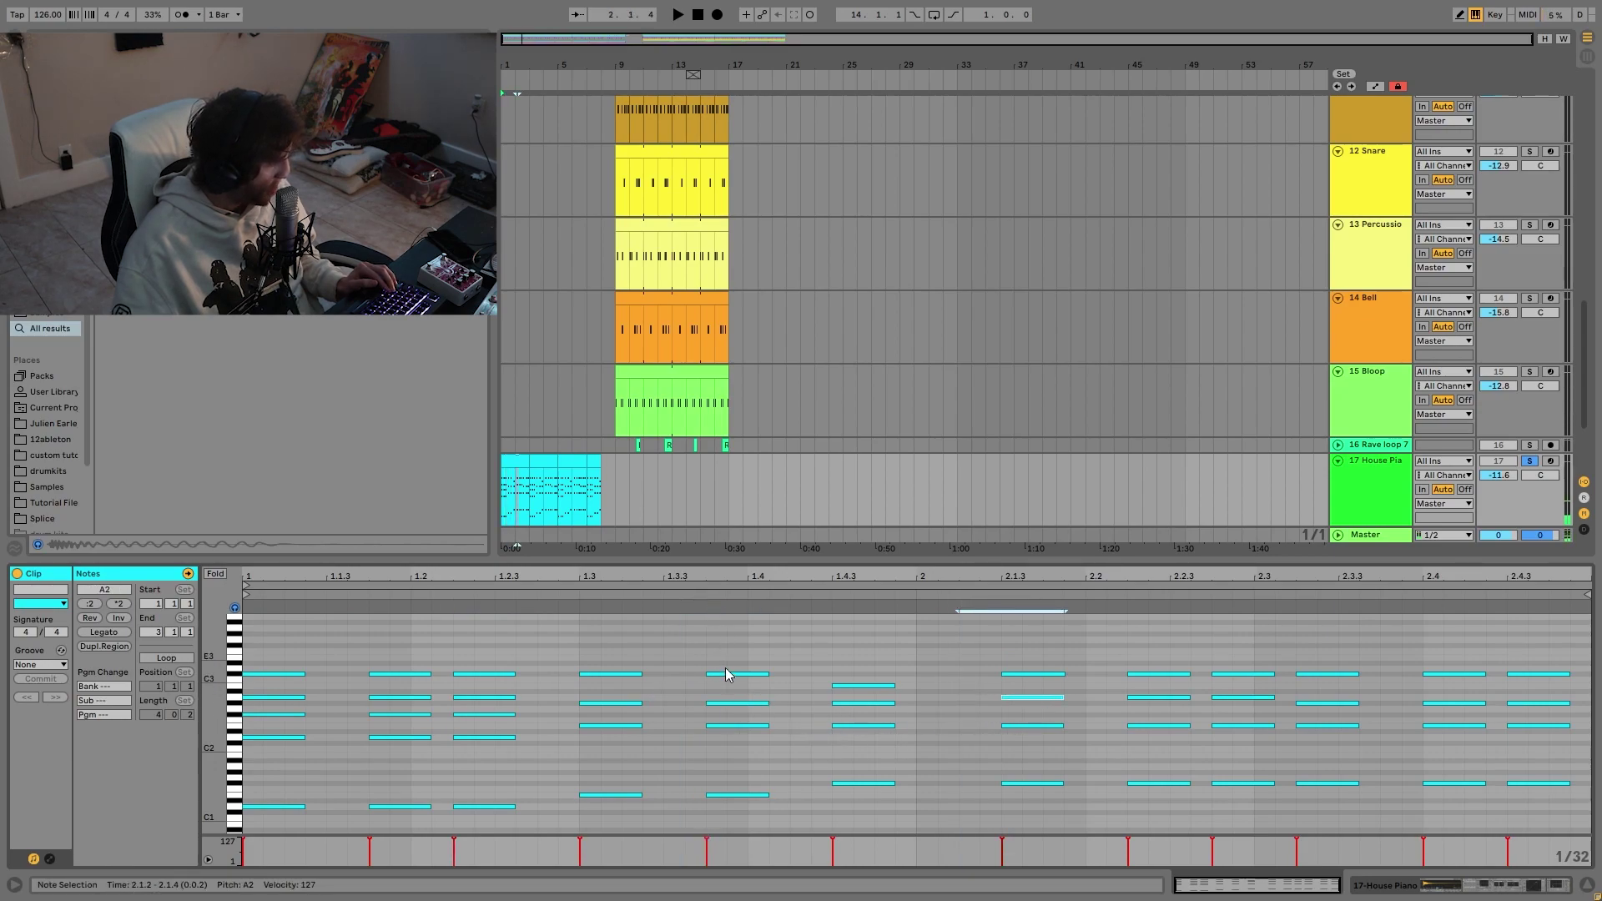
Step: Pick out the chords' top notes and play that melody alone with all lower notes deactivated, restoring the notes when finished
{"action": "left_click_drag", "start_coordinate": [727, 667], "coordinate": [851, 699]}
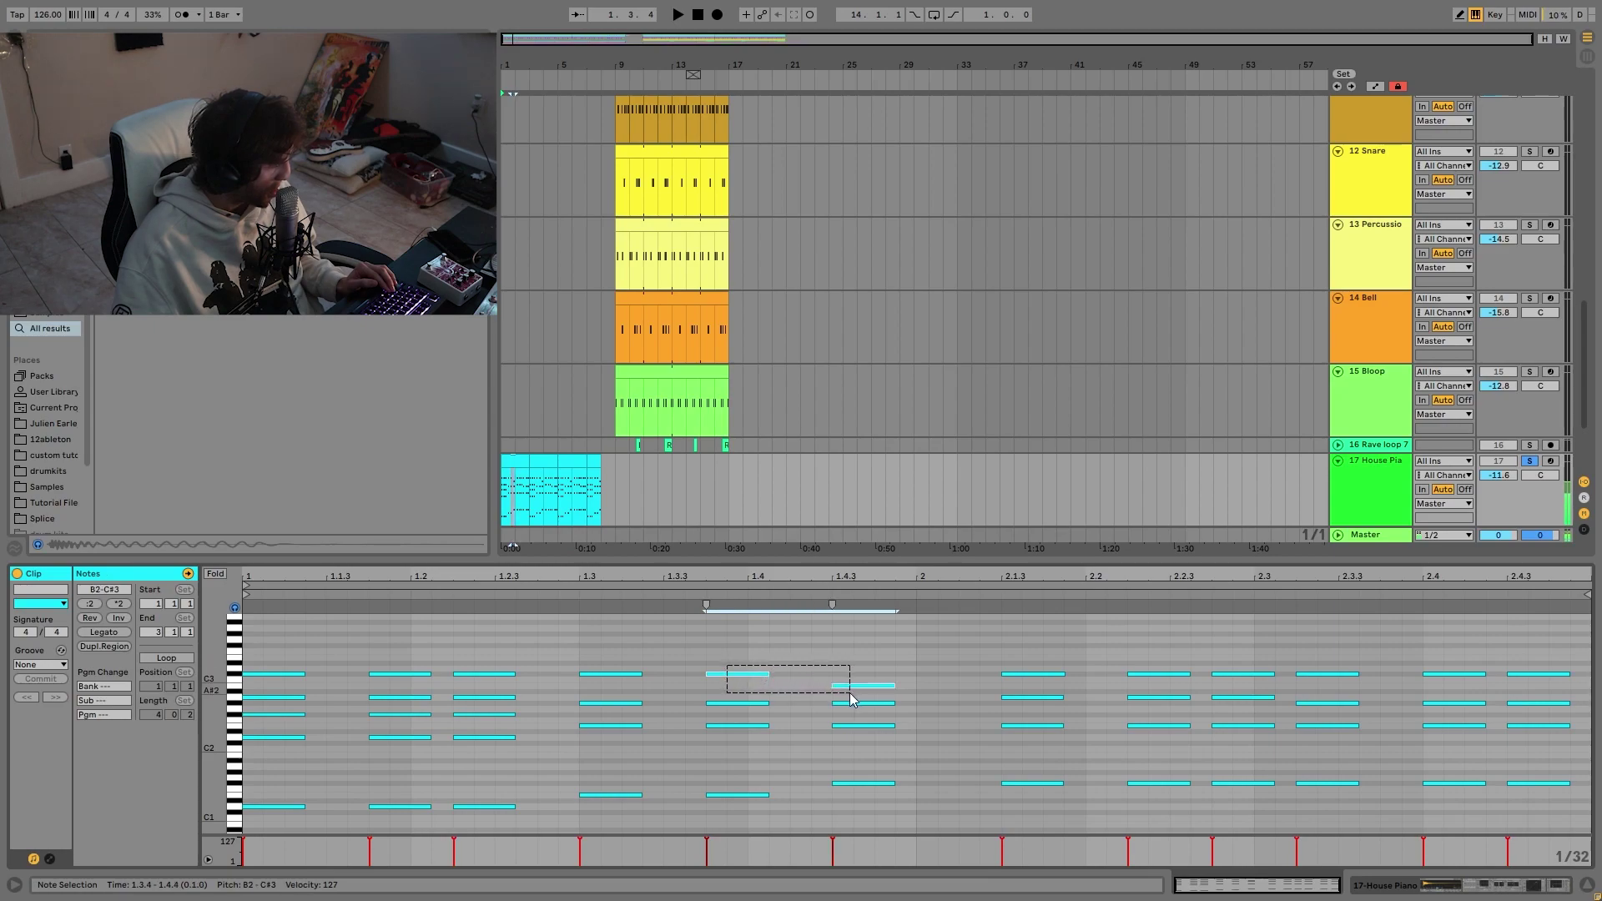
{"action": "left_click_drag", "start_coordinate": [1001, 659], "coordinate": [1101, 684]}
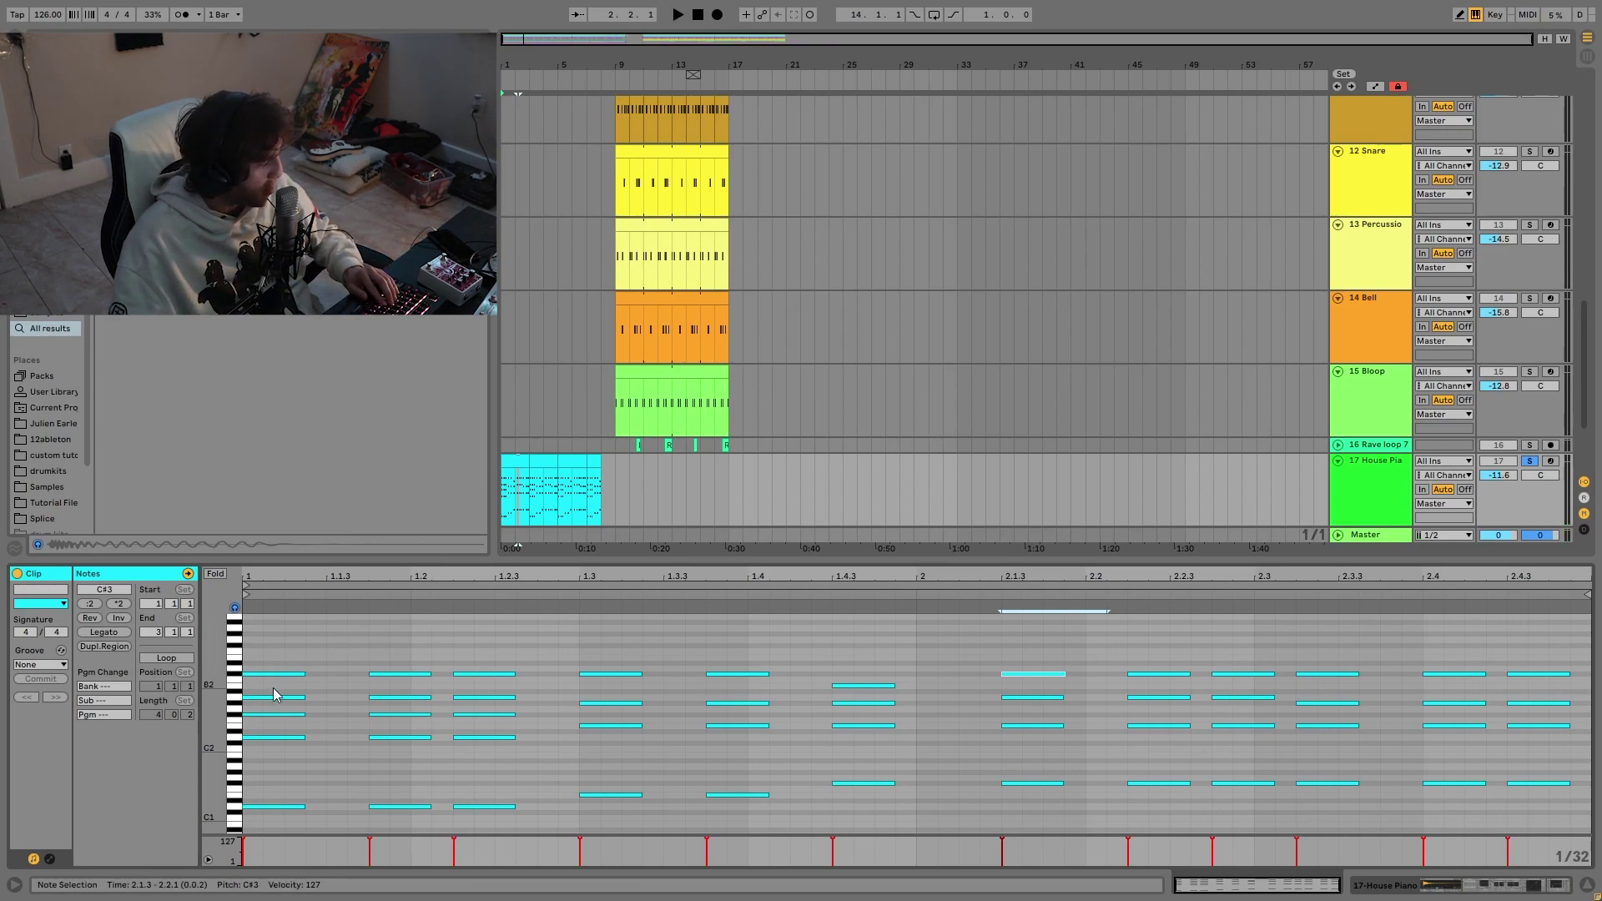
{"action": "left_click_drag", "start_coordinate": [272, 689], "coordinate": [1585, 822]}
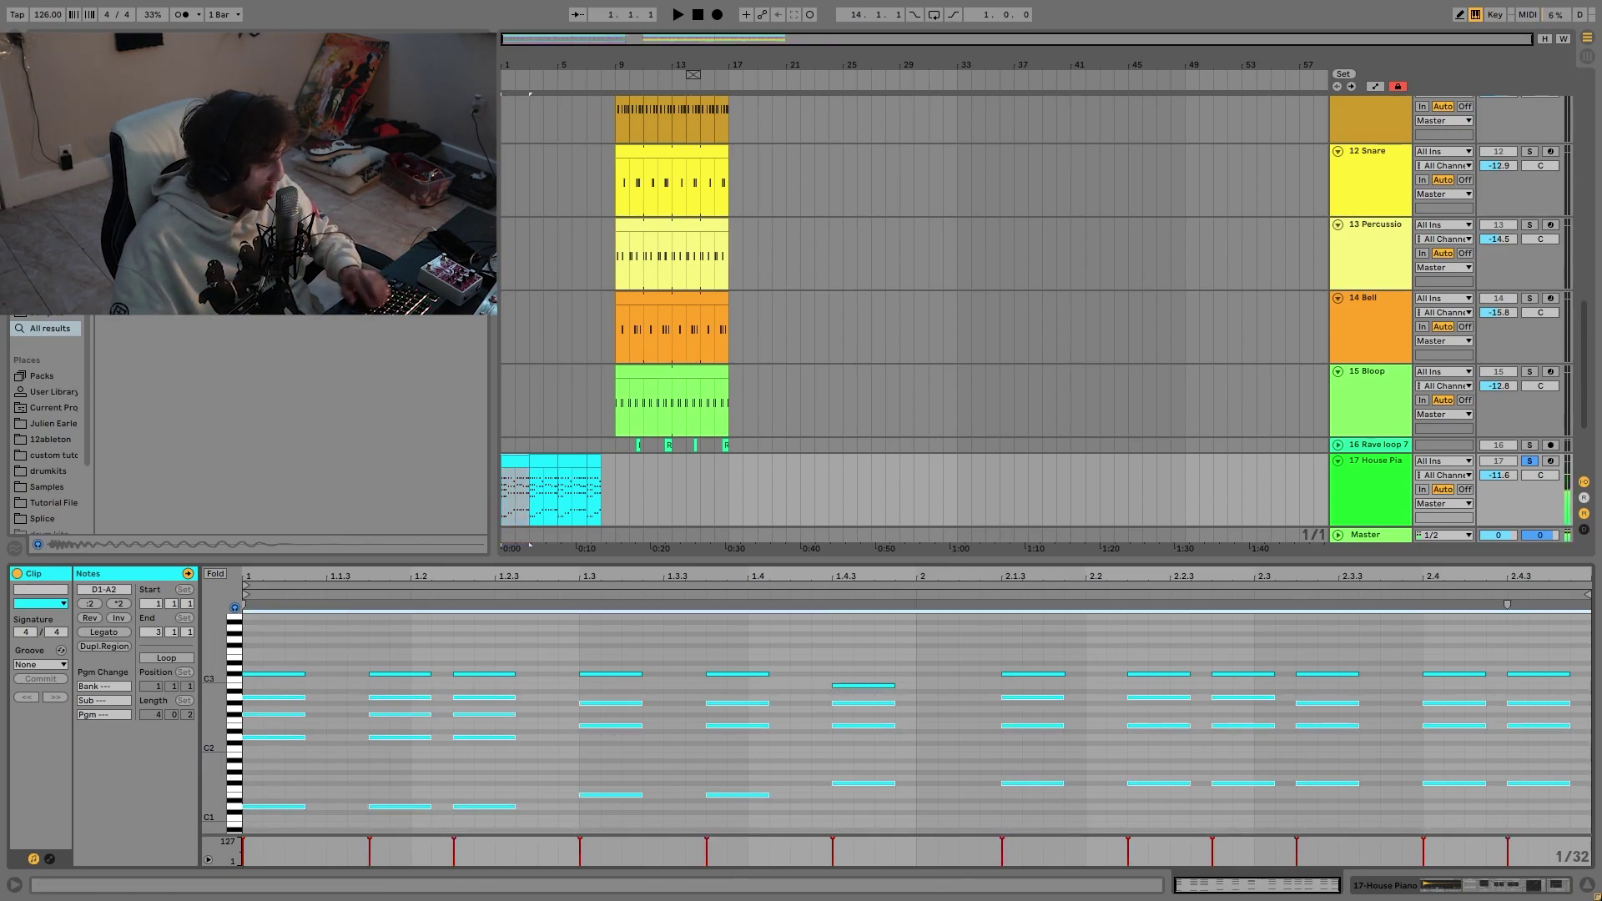
{"action": "key", "text": "space"}
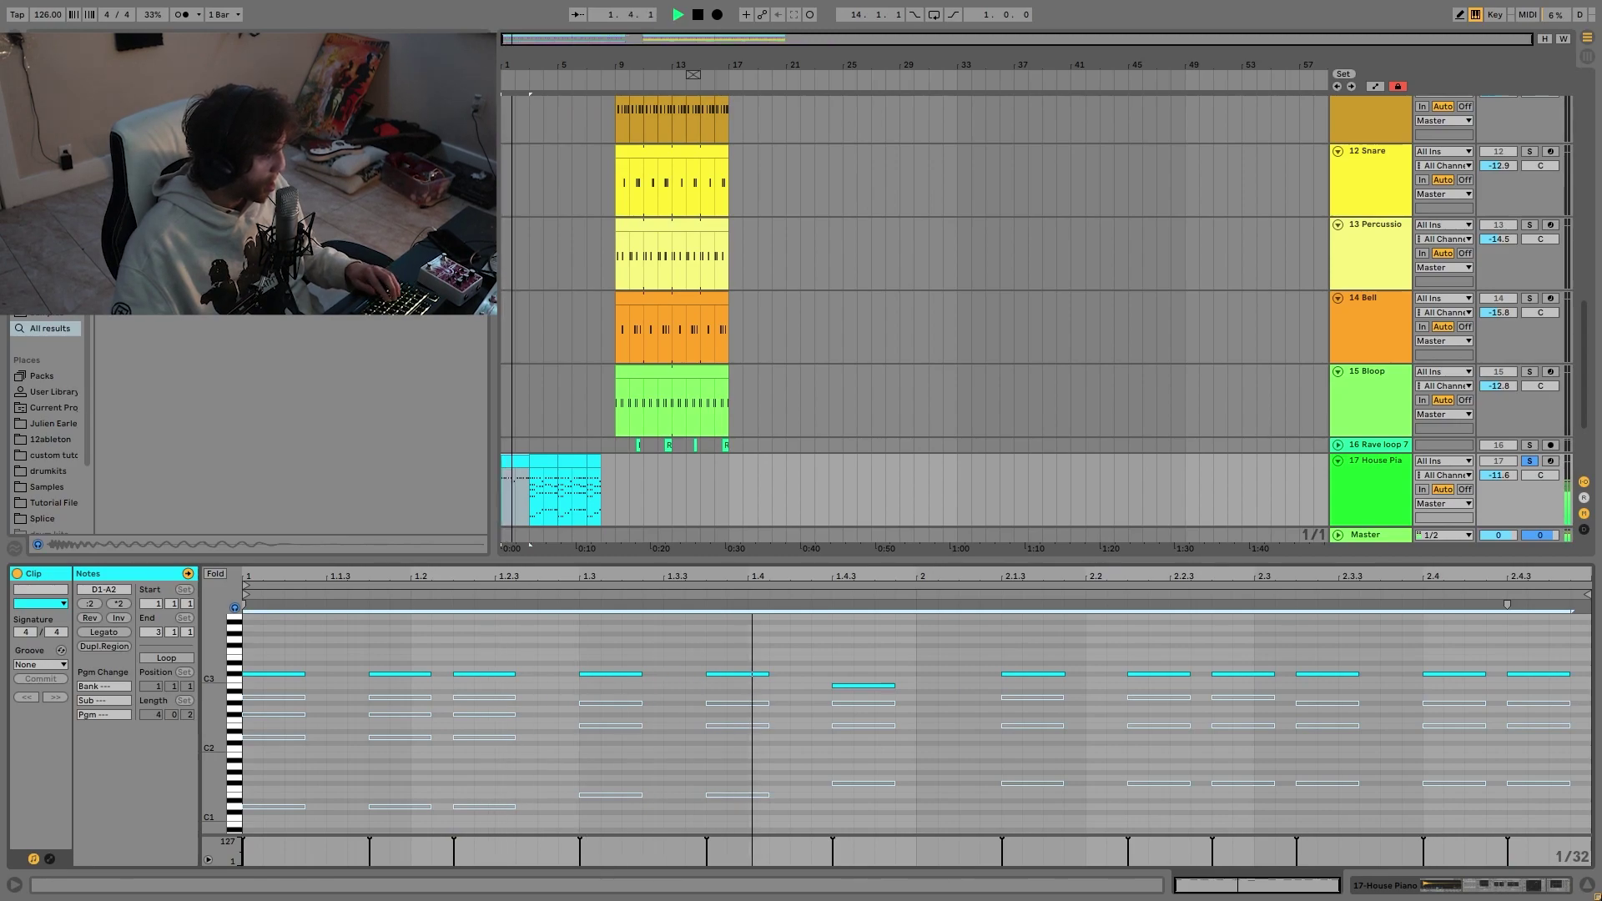
{"action": "key", "text": "space"}
{"action": "key", "text": "ctrl+a"}
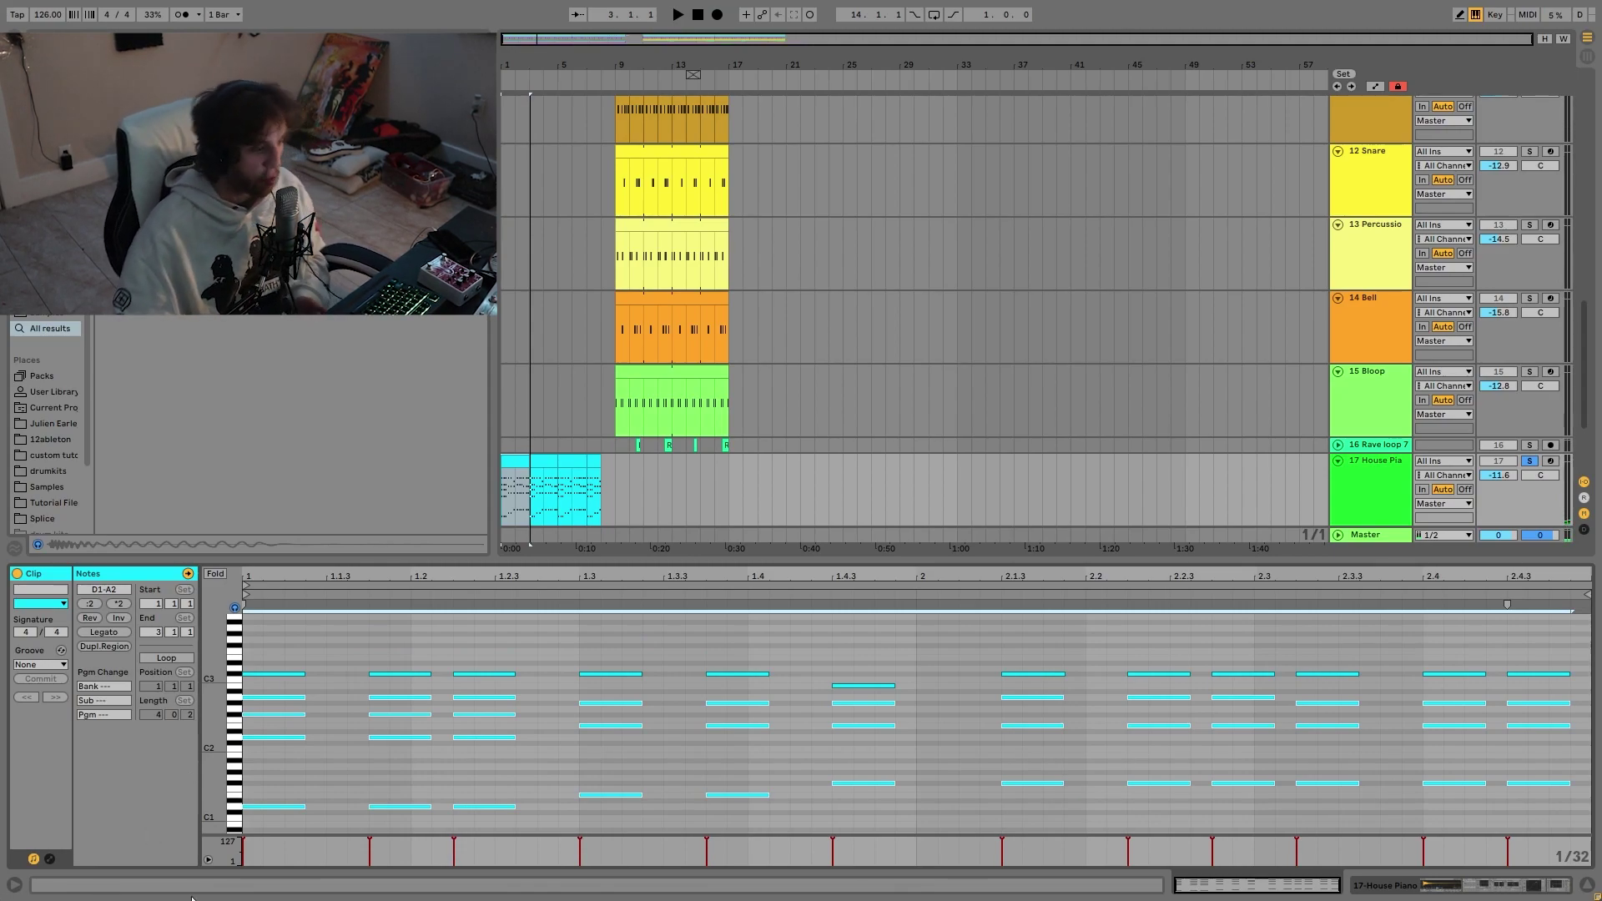
{"action": "left_click", "coordinate": [712, 593]}
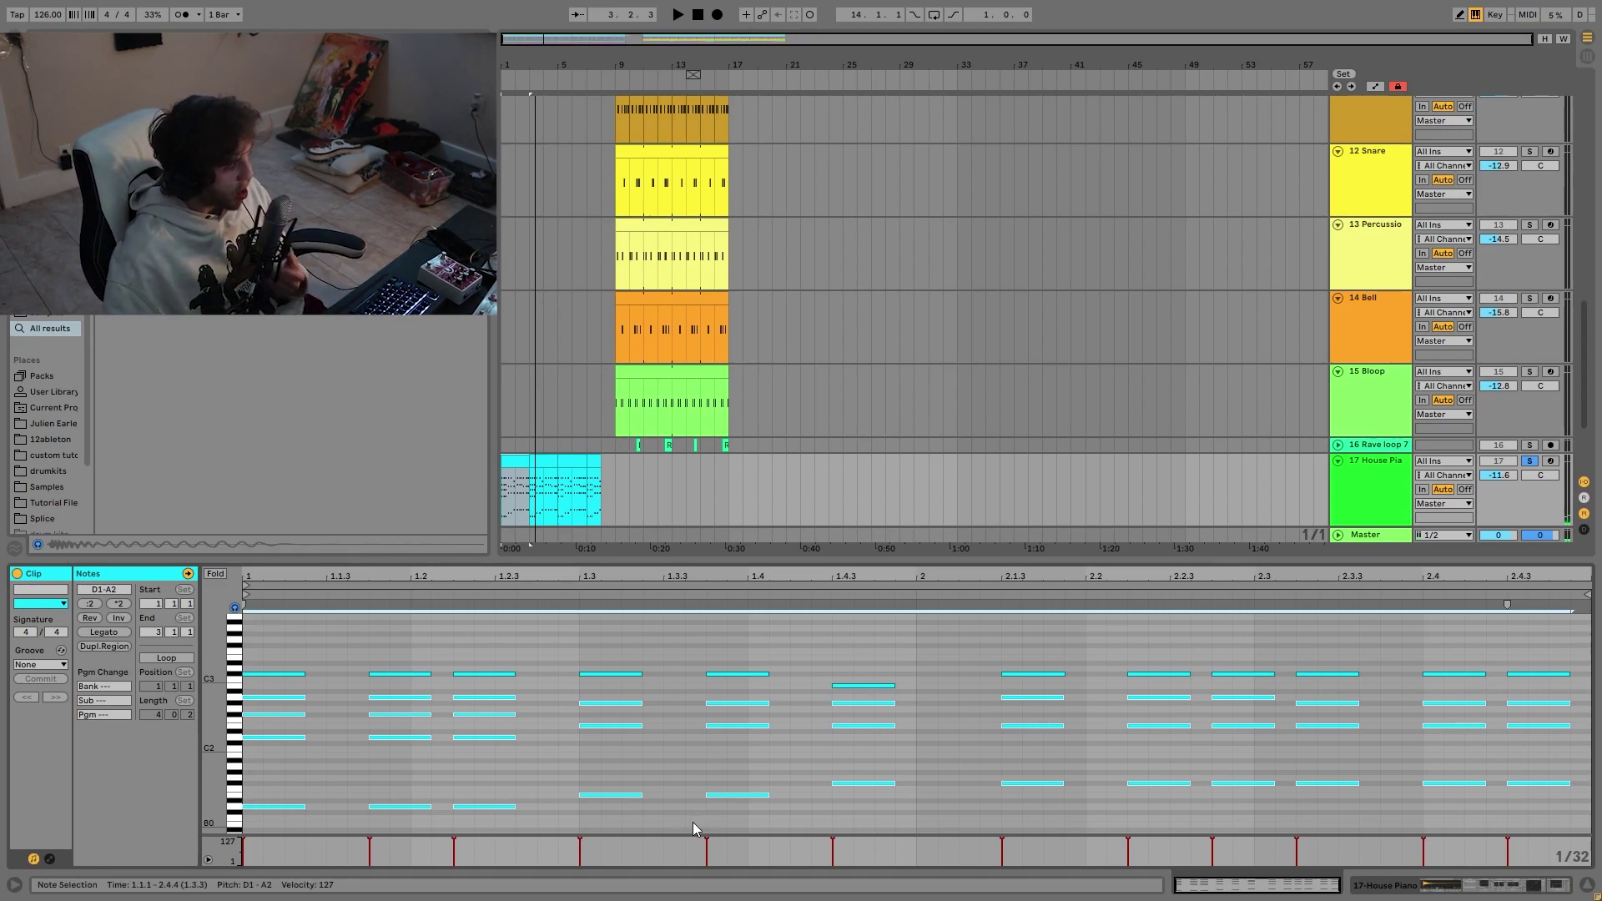
Step: Select the clip's moving bass notes between beats 1.2 and 1.4 and play the soloed piano
{"action": "left_click_drag", "start_coordinate": [488, 759], "coordinate": [890, 897]}
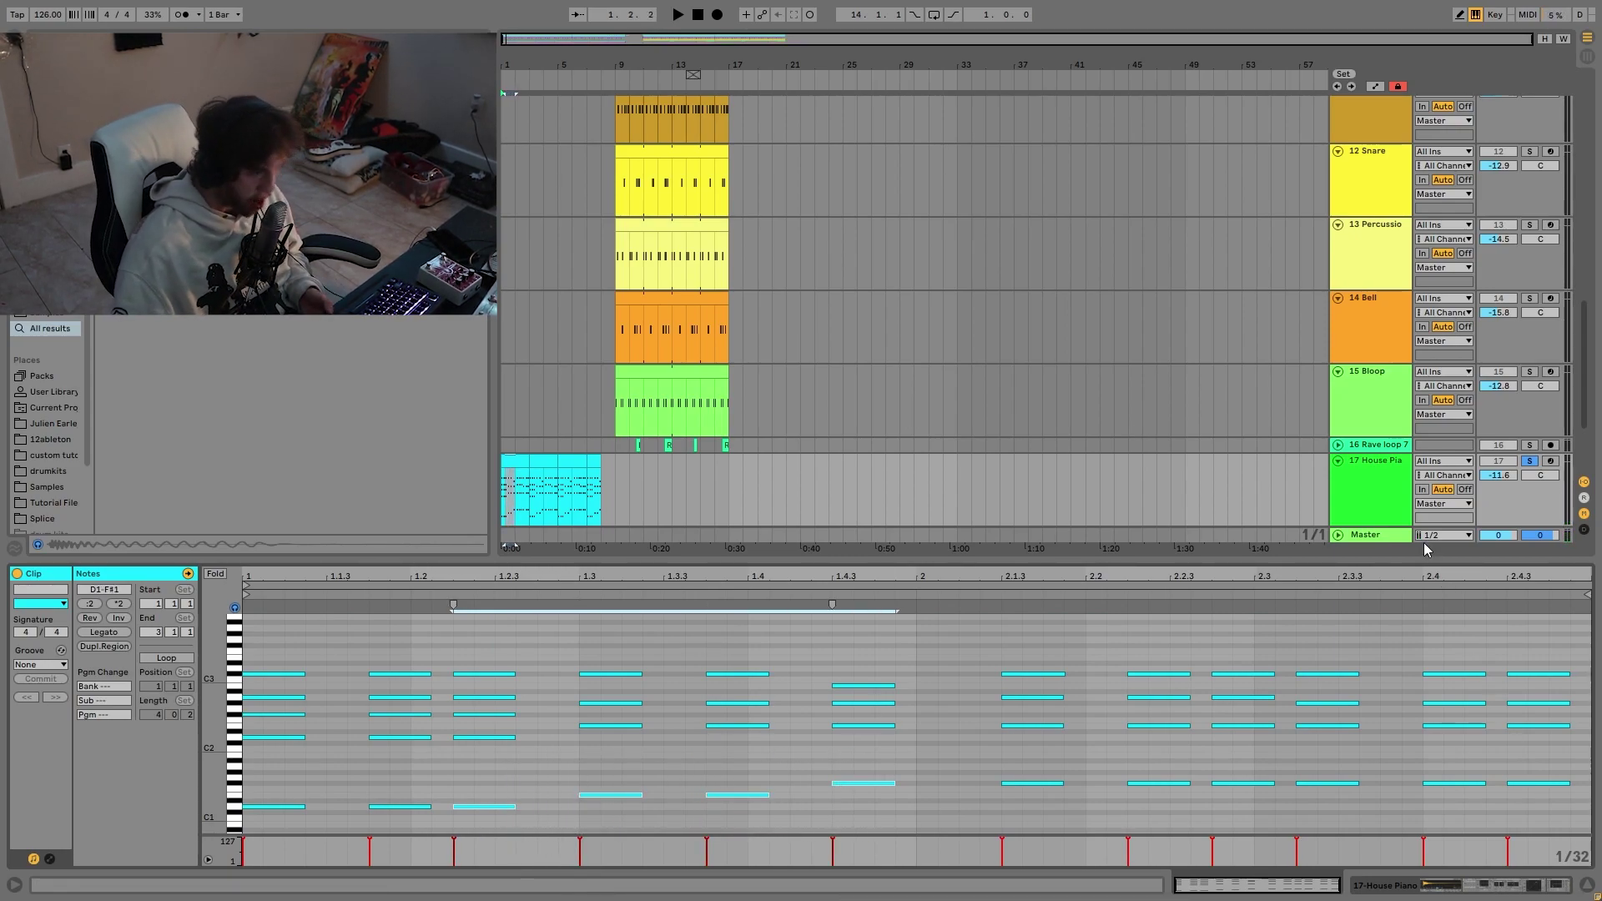
{"action": "key", "text": "space"}
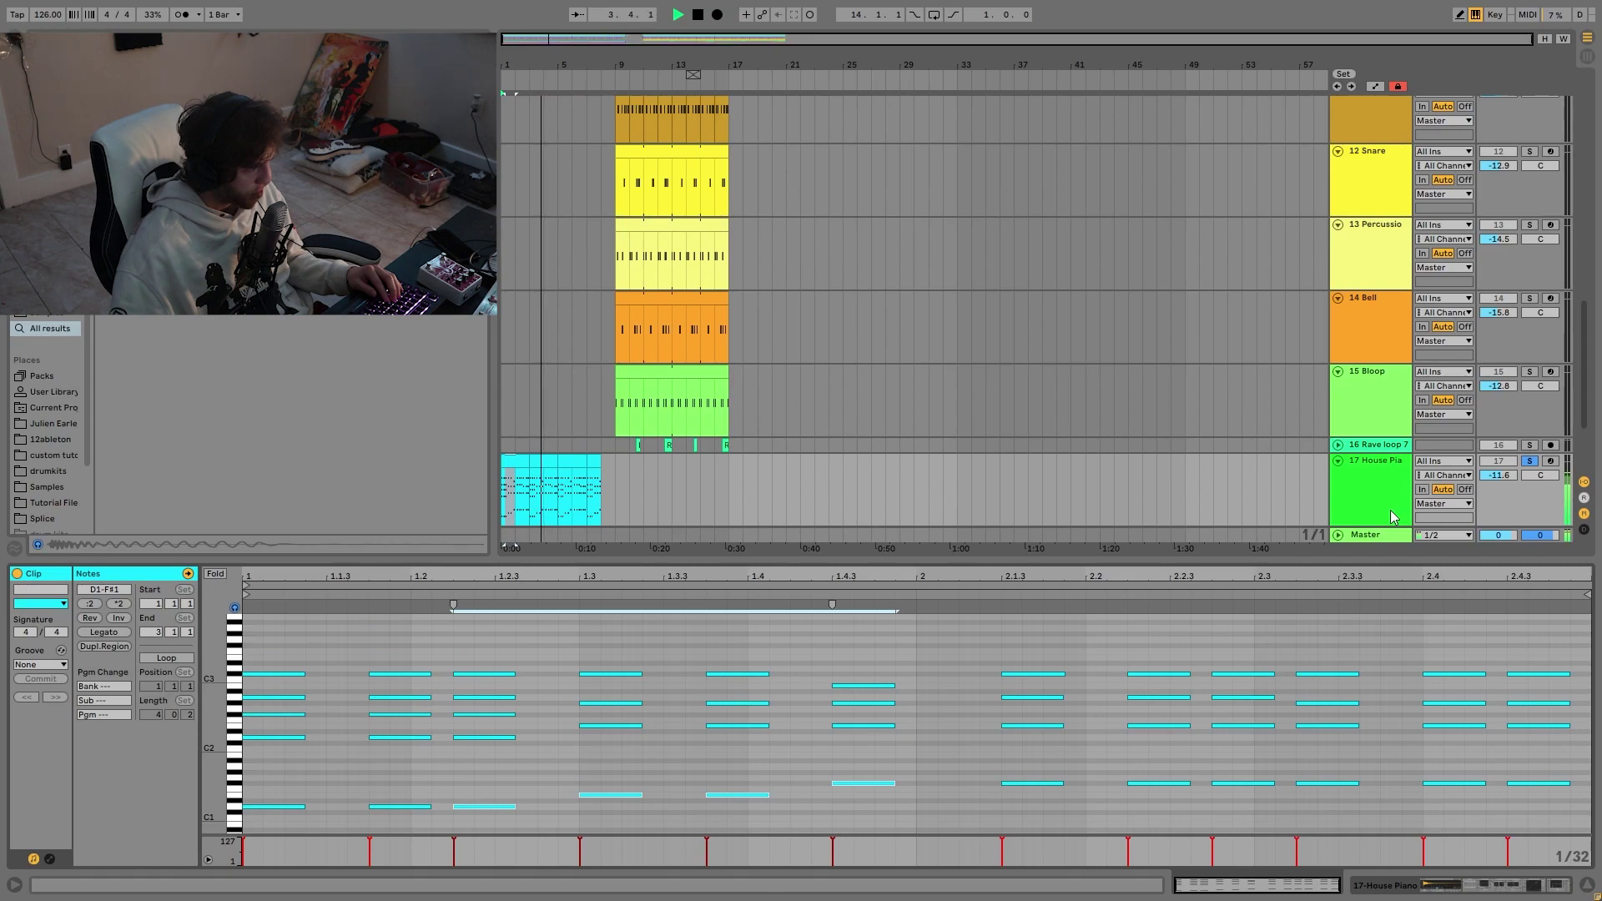
Step: Show the House Piano devices and examine the new wash out rack's Wash Out macro and its effects during playback
{"action": "left_click", "coordinate": [1391, 518]}
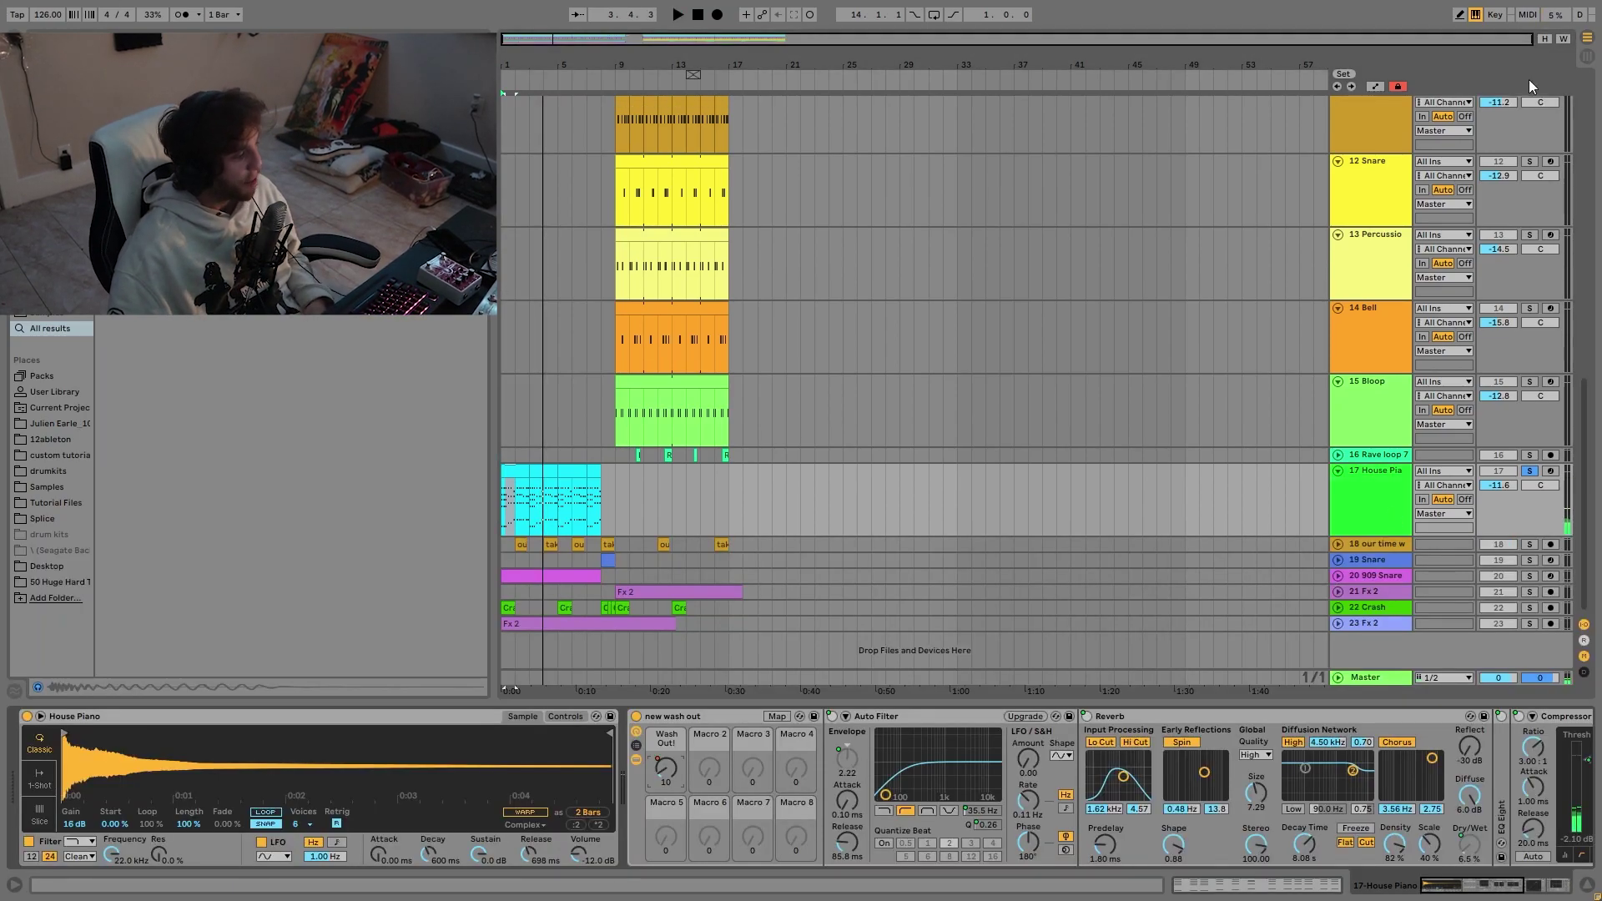
{"action": "key", "text": "space"}
{"action": "key", "text": "space"}
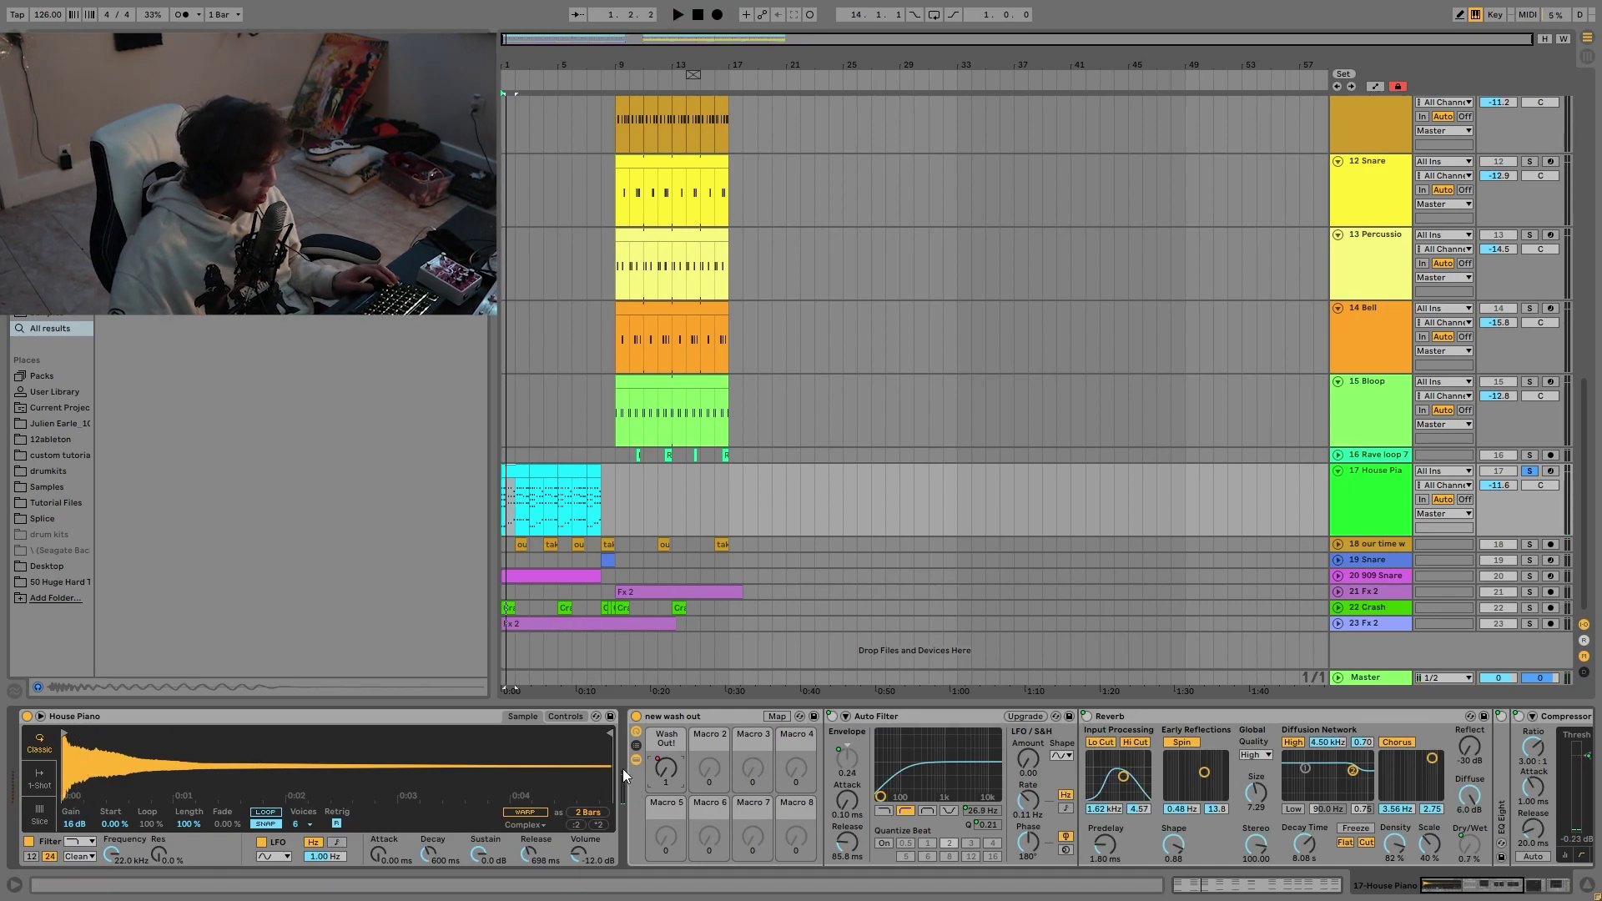
{"action": "type", "text": "1"}
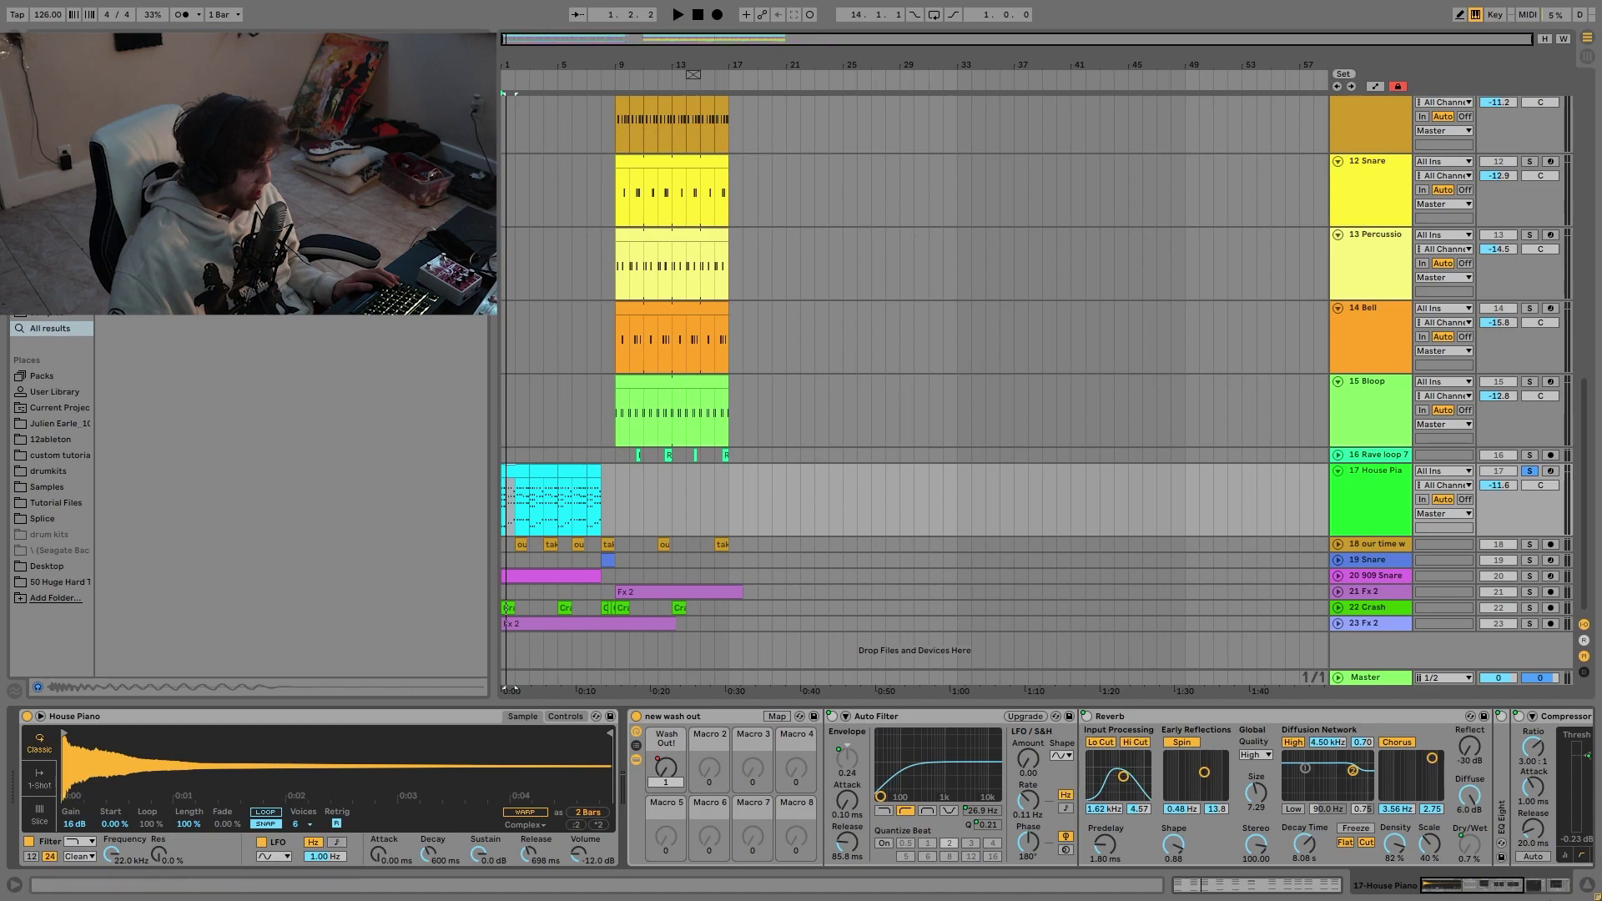
{"action": "scroll", "coordinate": [802, 838], "scroll_direction": "right", "scroll_amount": 2}
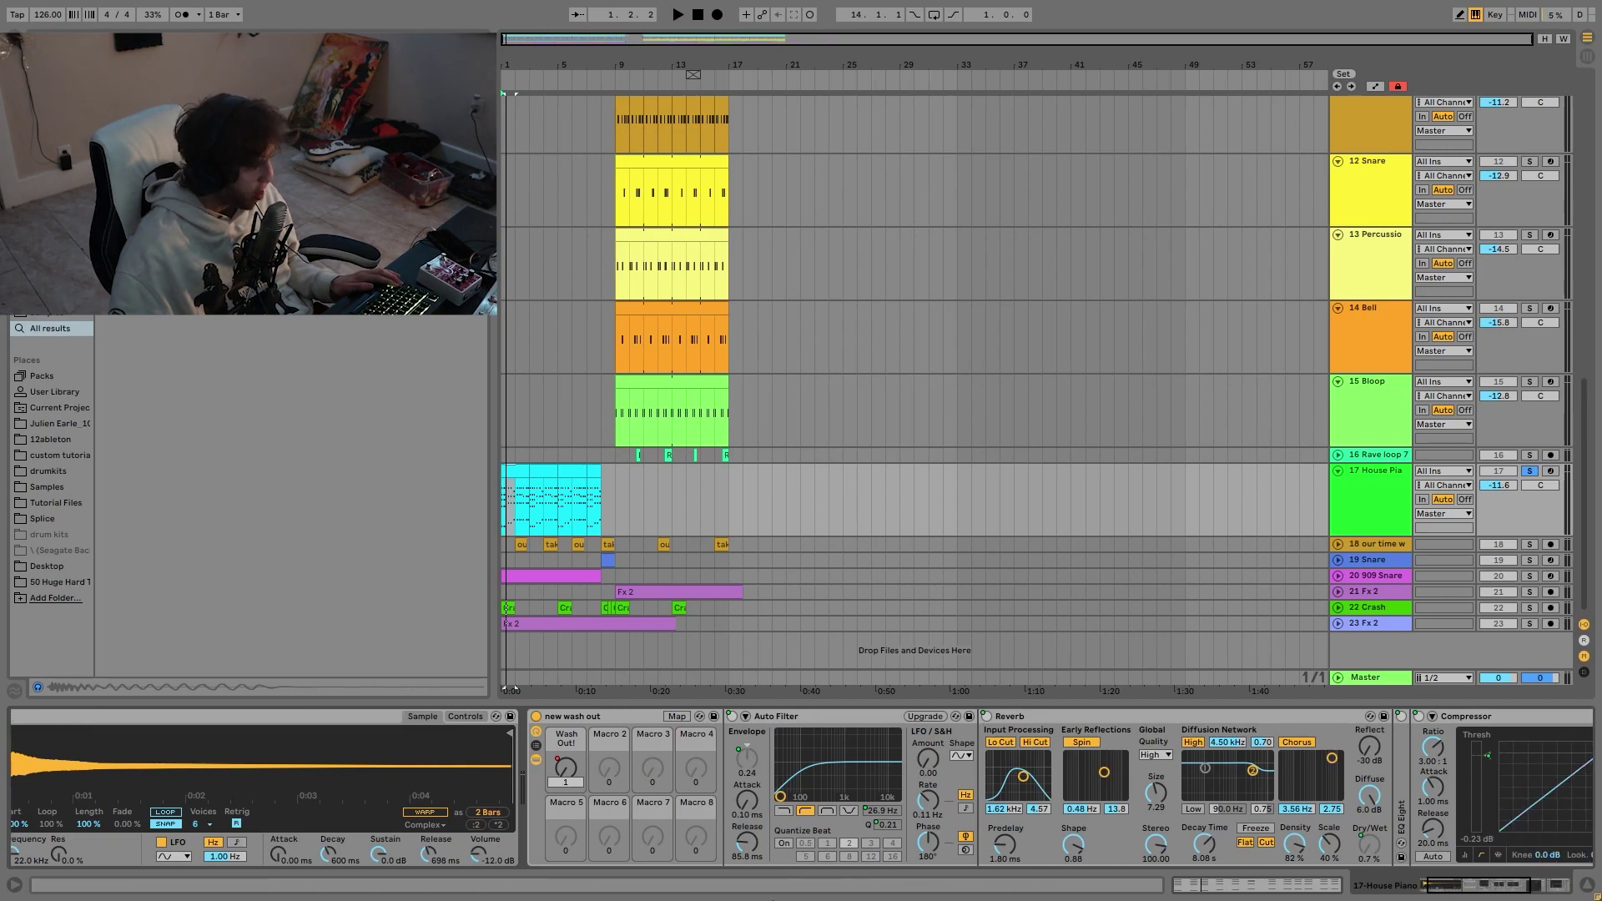
{"action": "scroll", "coordinate": [1114, 809], "scroll_direction": "right", "scroll_amount": 7}
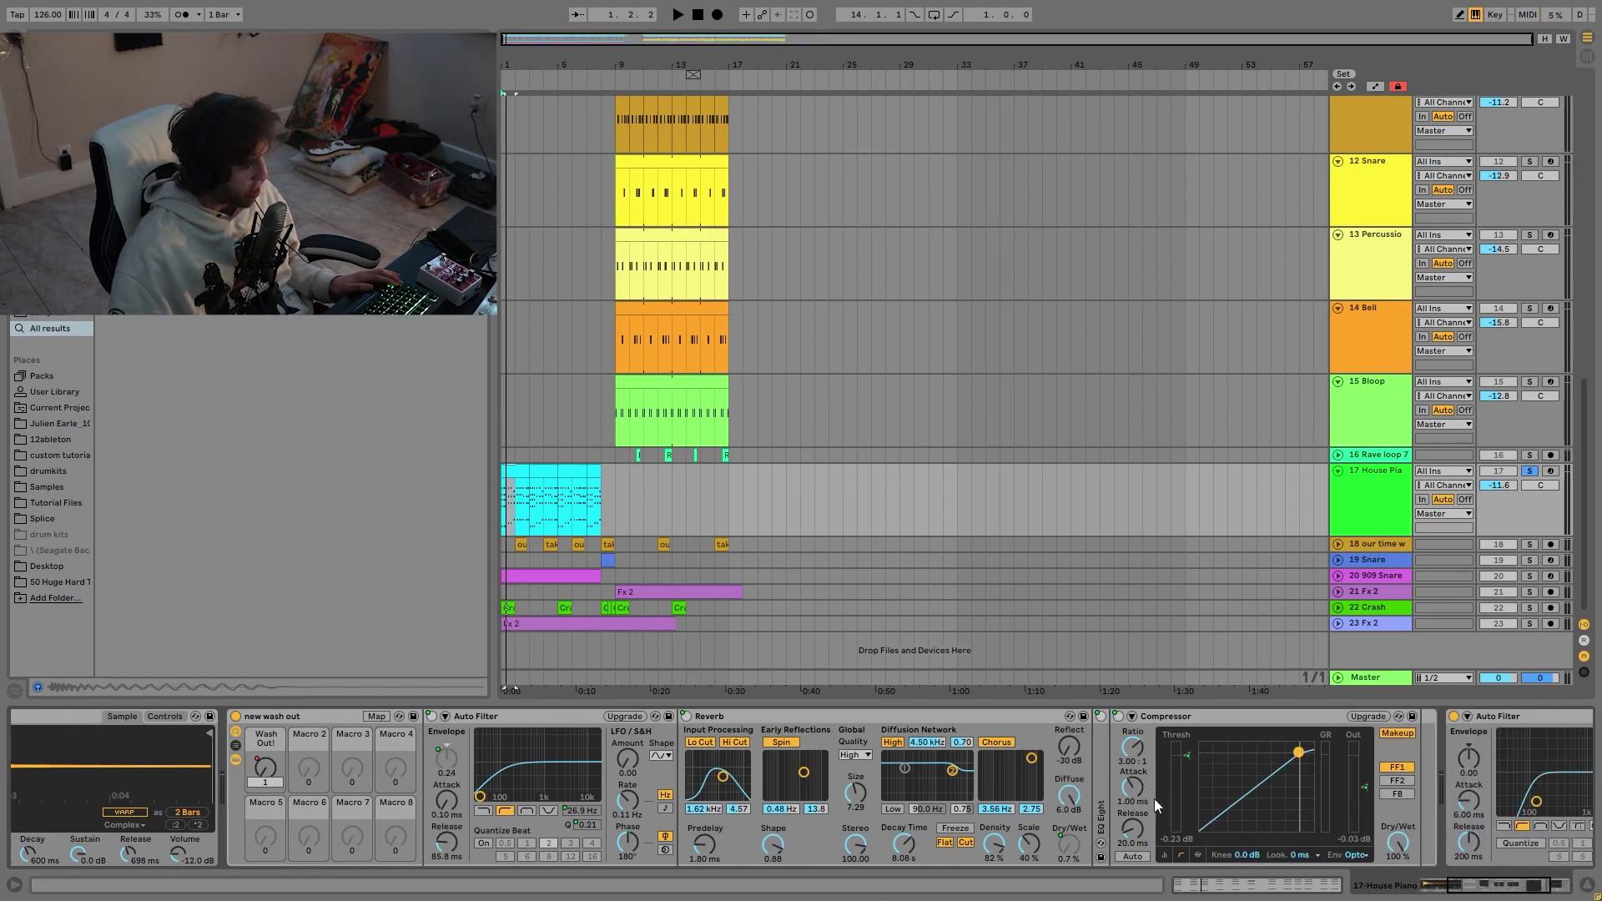
{"action": "key", "text": "space"}
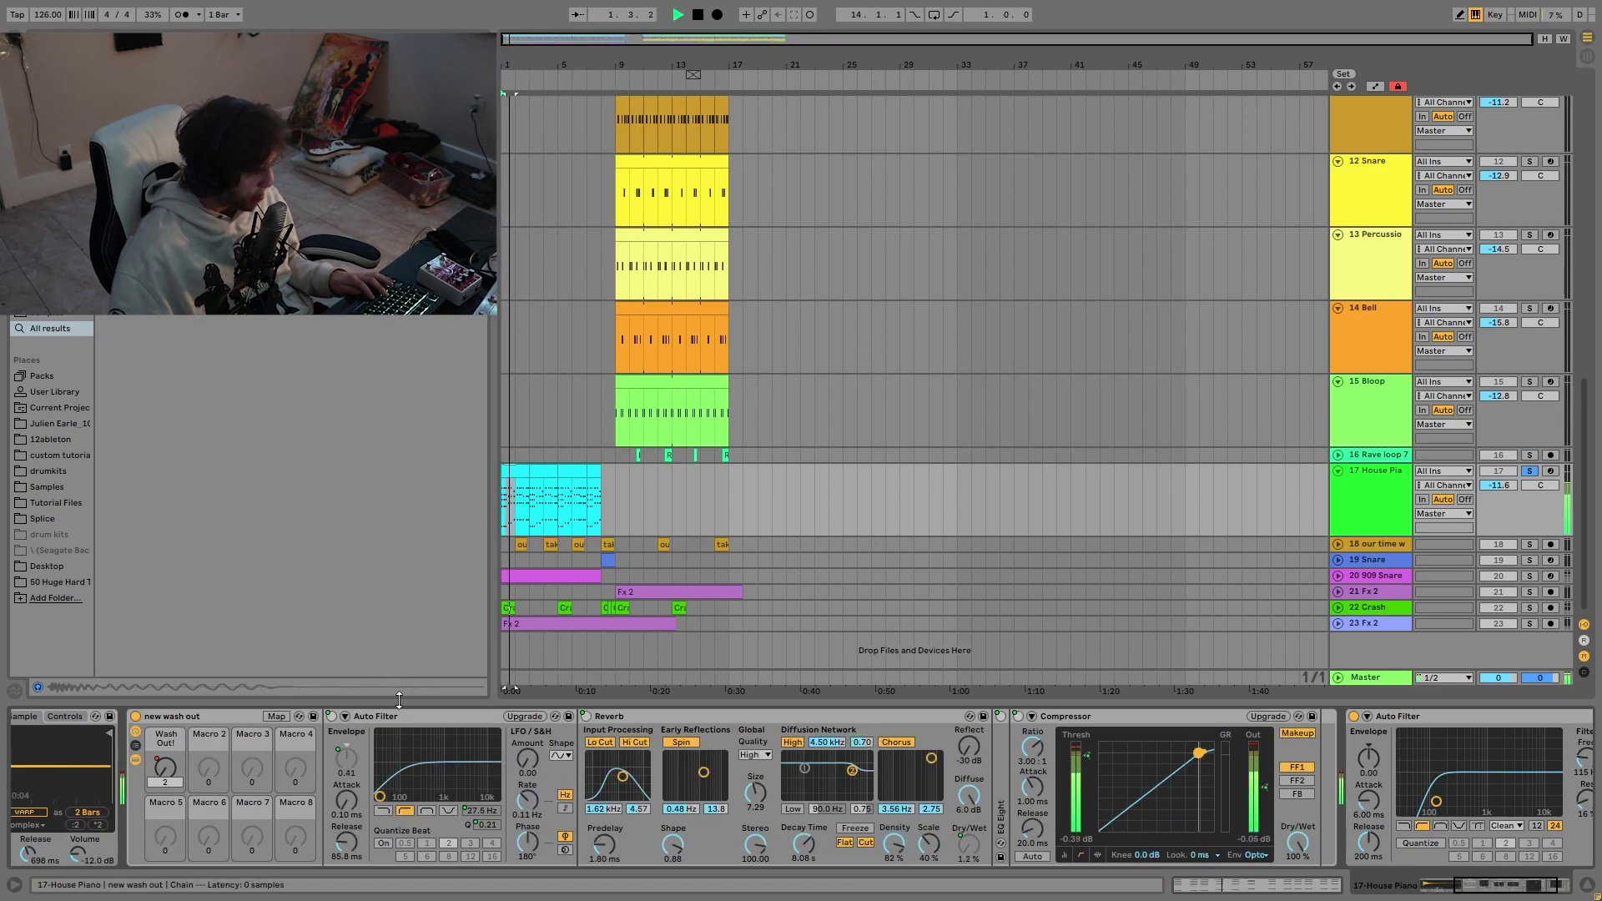
Step: Play the soloed piano from bar 7 to hear the Wash Out build, and hide the new wash out rack's inner devices
{"action": "left_click", "coordinate": [593, 484]}
{"action": "key", "text": "space"}
{"action": "left_click", "coordinate": [589, 514]}
{"action": "key", "text": "space"}
{"action": "key", "text": "space"}
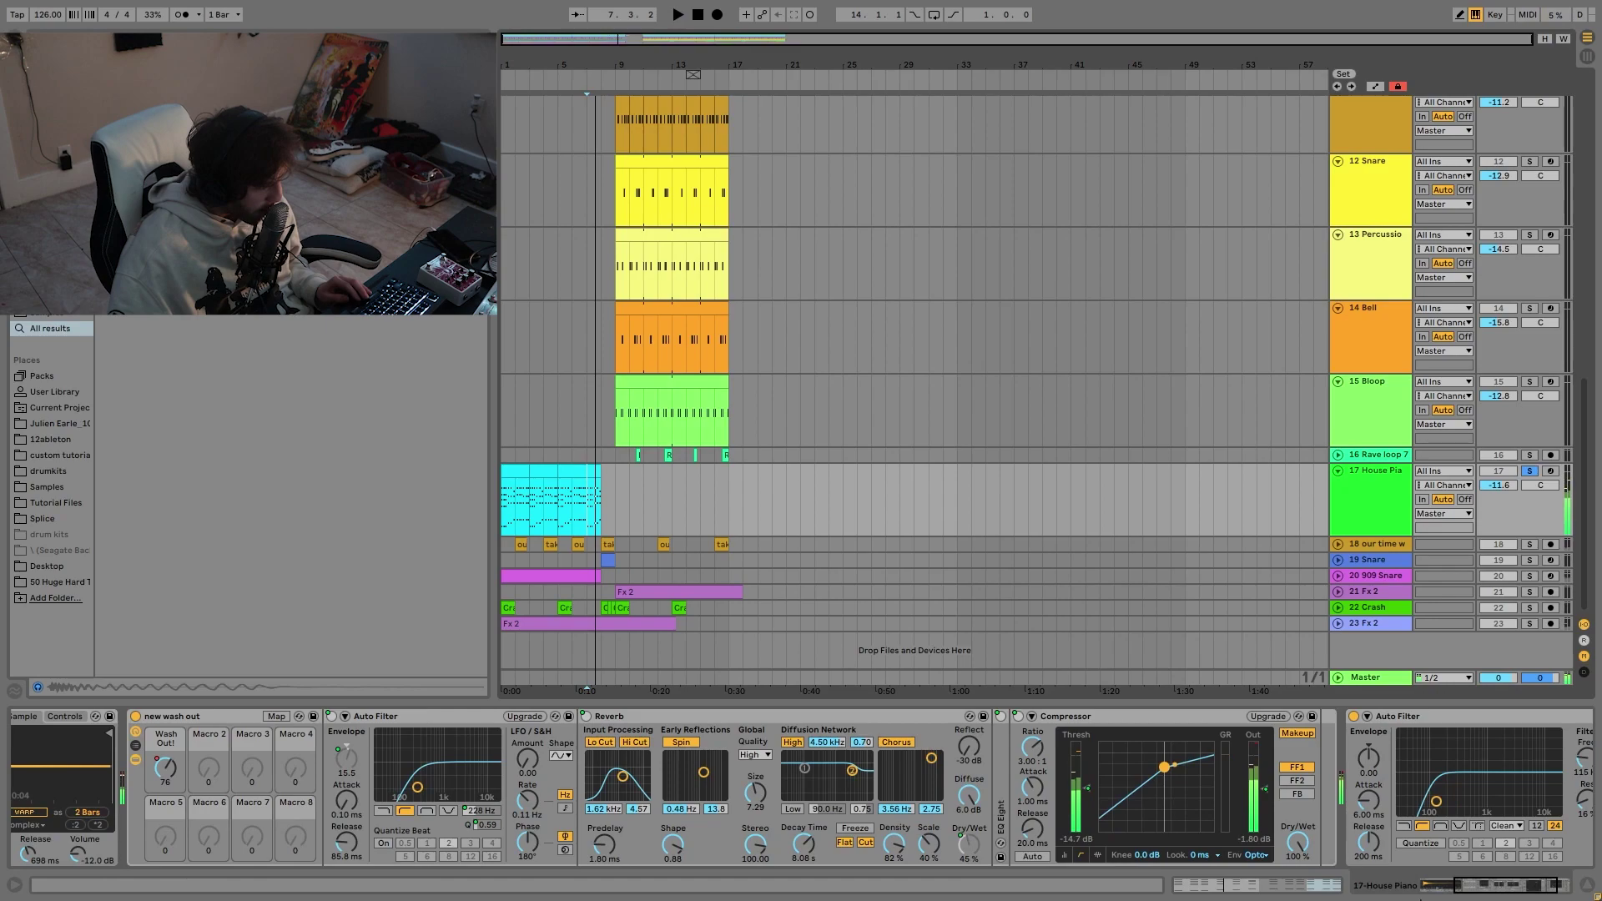
{"action": "key", "text": "space"}
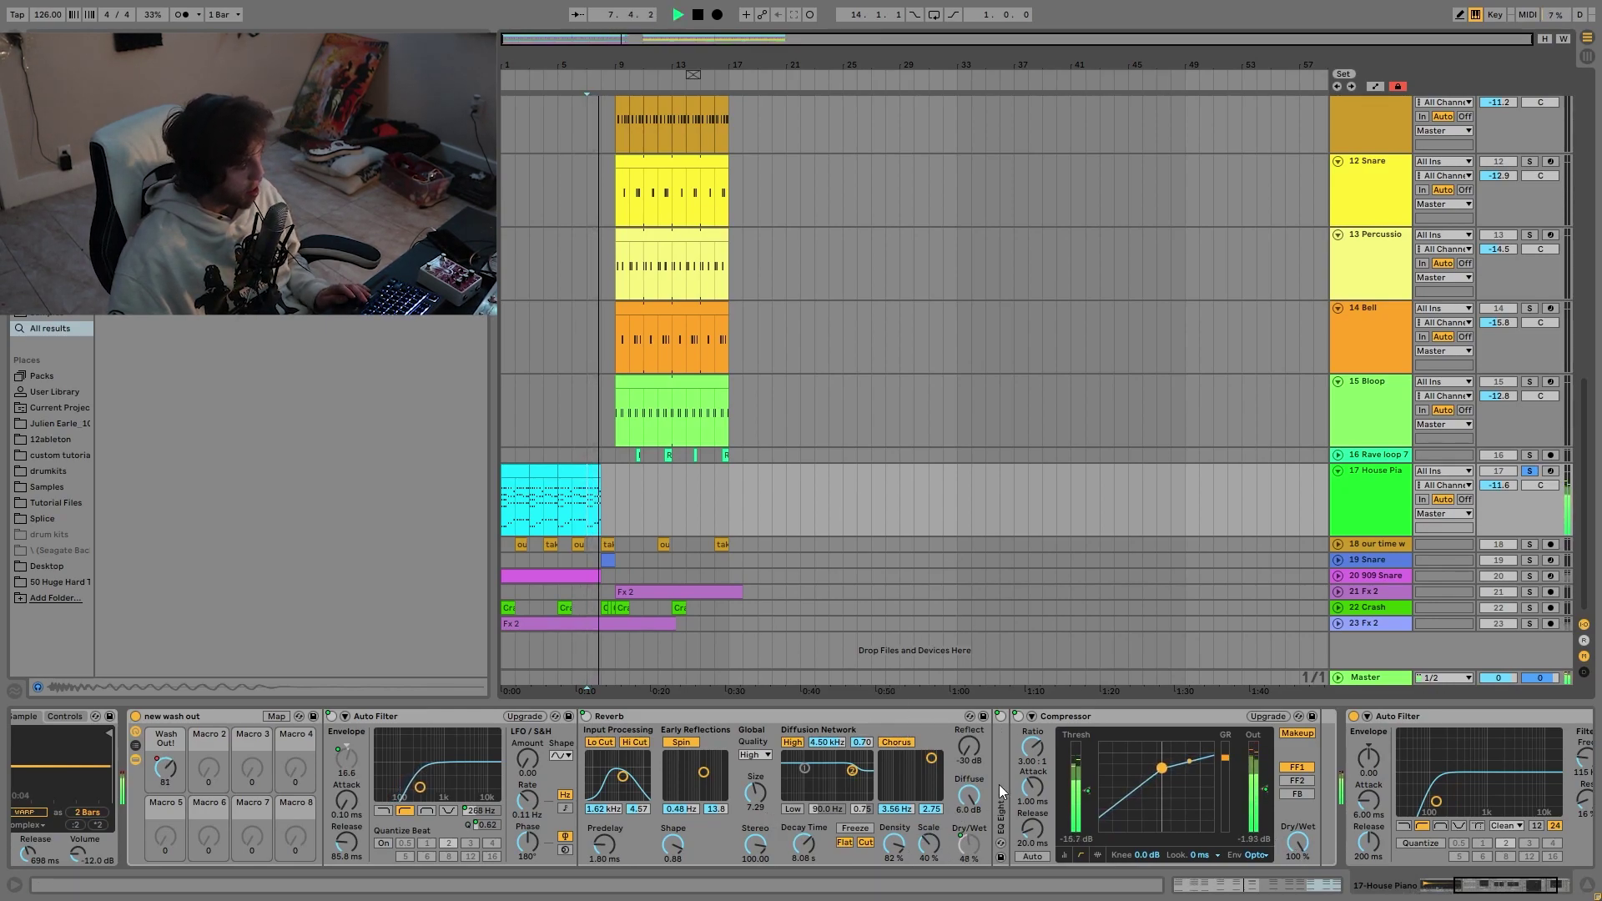
{"action": "left_click", "coordinate": [132, 762]}
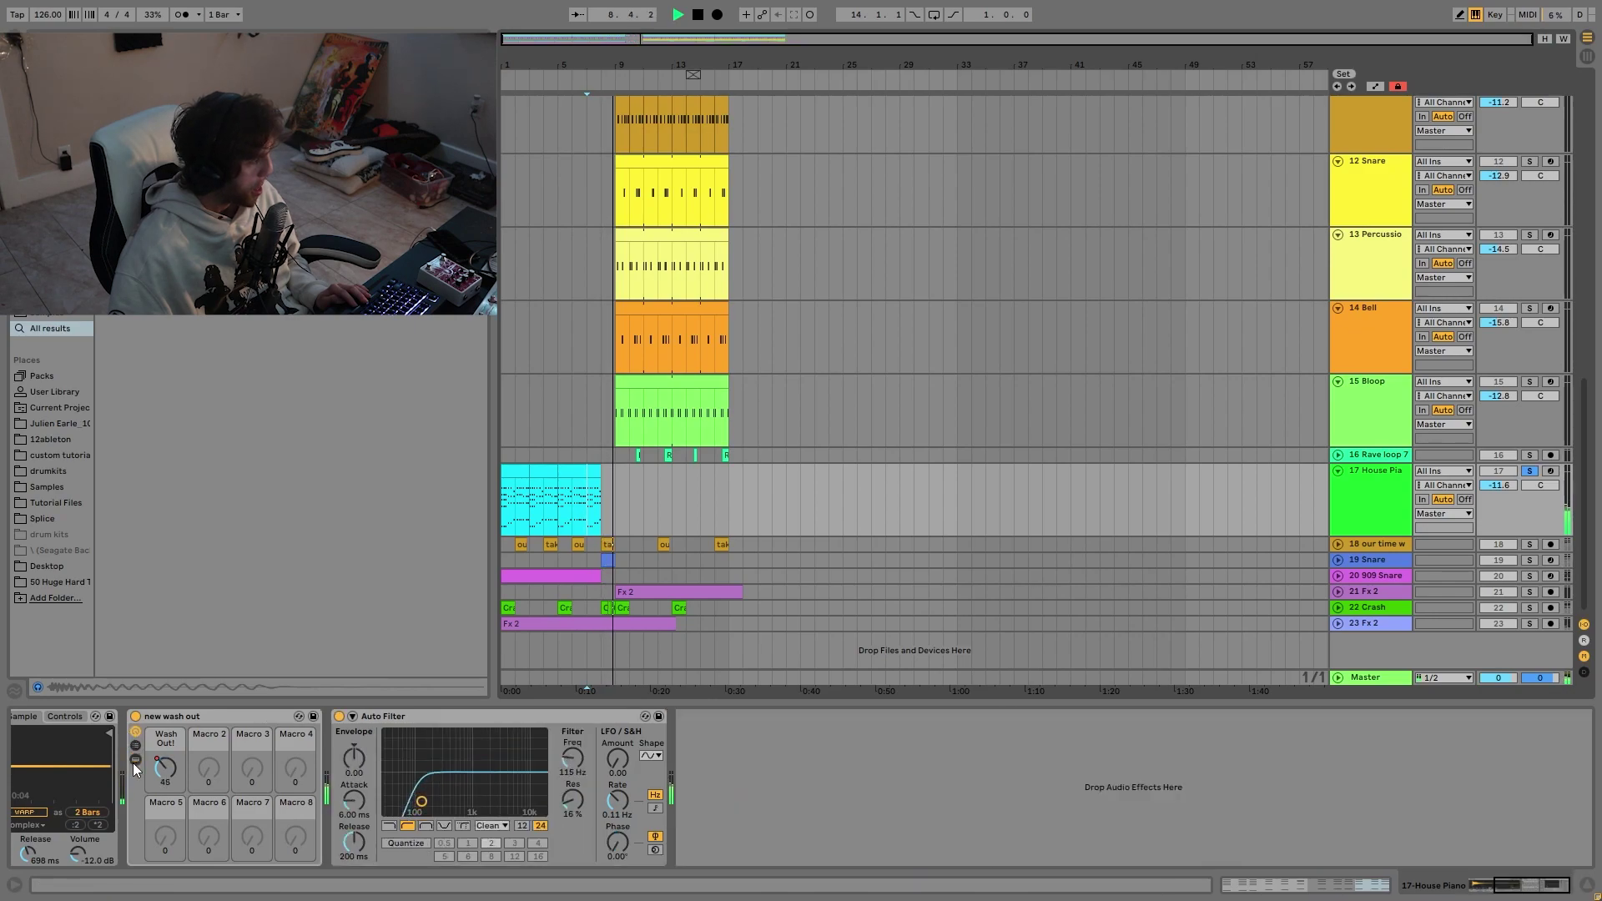
{"action": "key", "text": "space"}
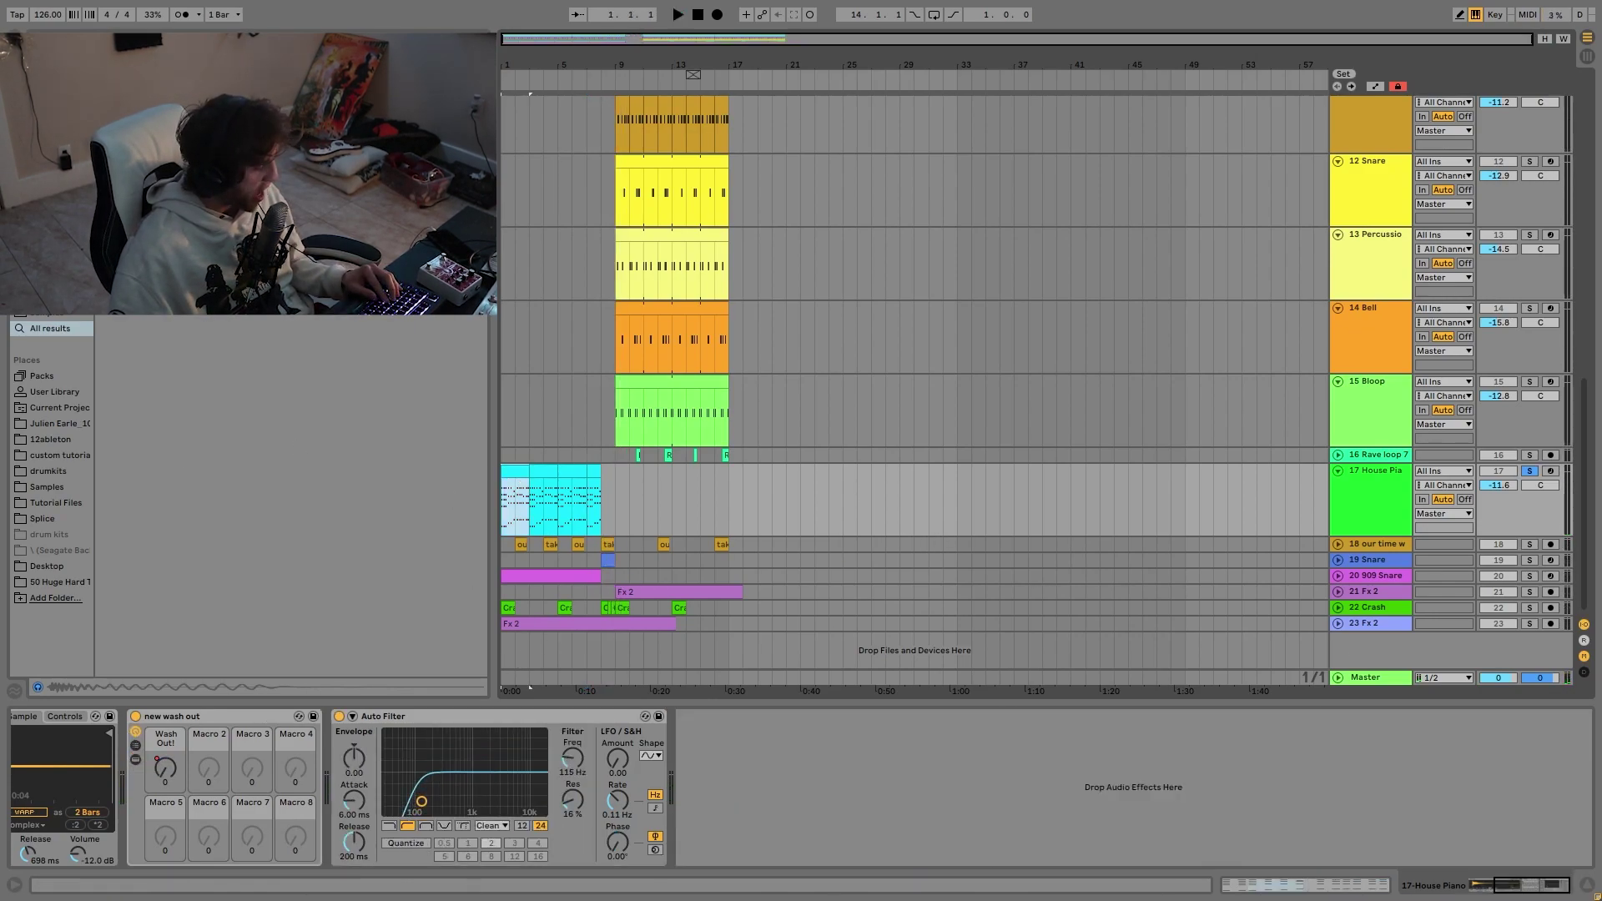
Step: Solo the Bass track, play it from bar 1, and select its second clip at bar 9 to play from there
{"action": "scroll", "coordinate": [1214, 472], "scroll_direction": "up", "scroll_amount": 4}
{"action": "scroll", "coordinate": [1335, 606], "scroll_direction": "down", "scroll_amount": 2}
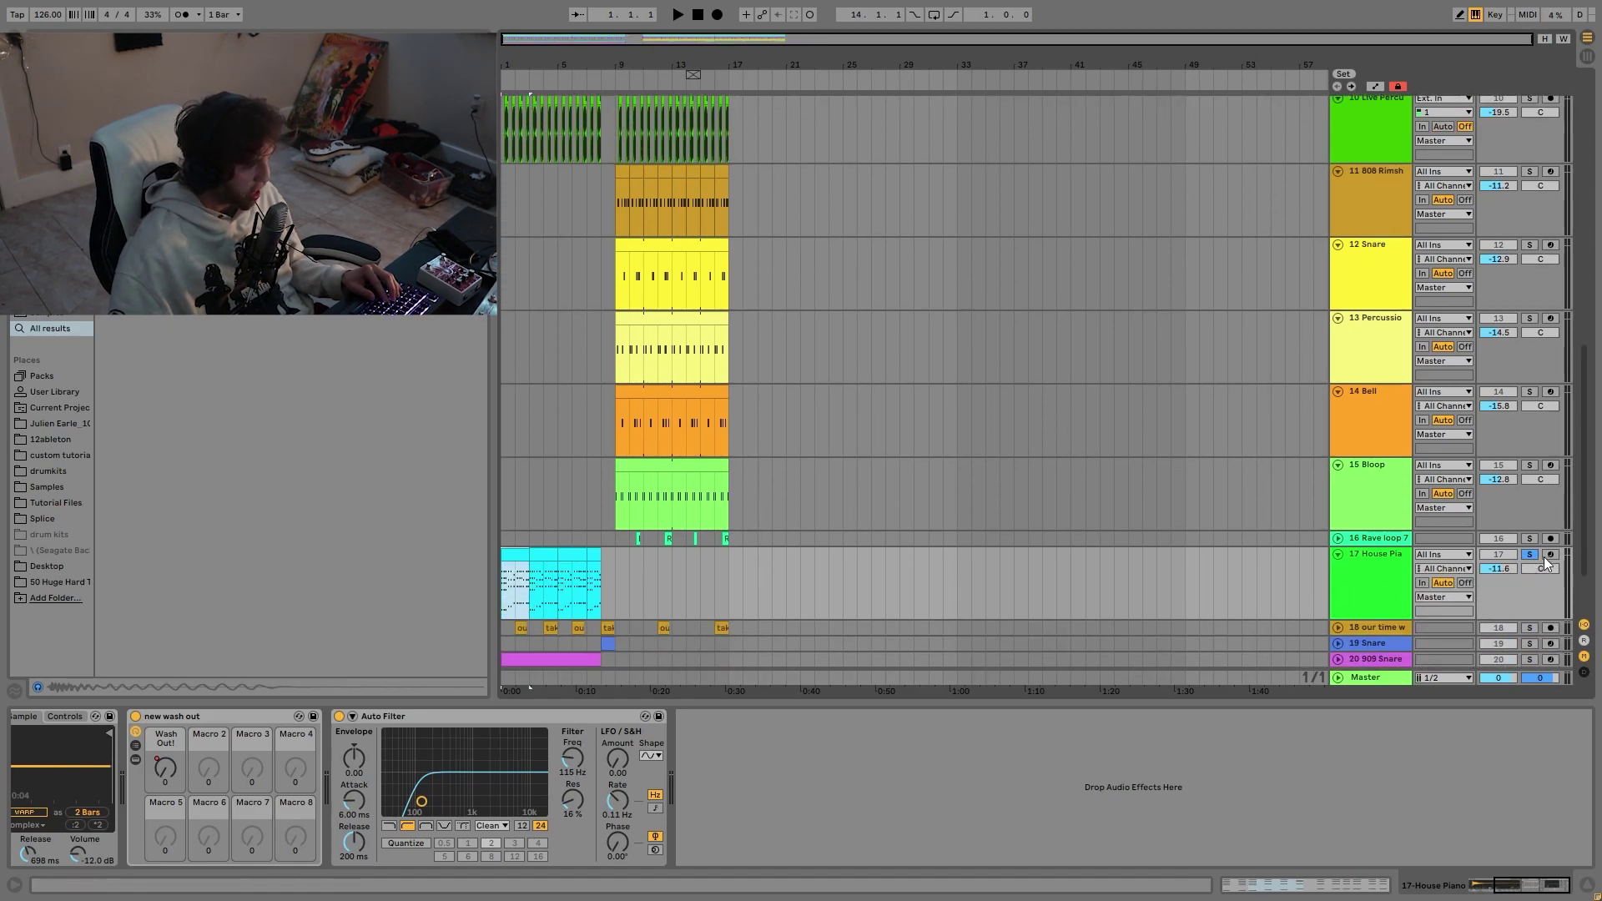
{"action": "scroll", "coordinate": [1259, 136], "scroll_direction": "up", "scroll_amount": 6}
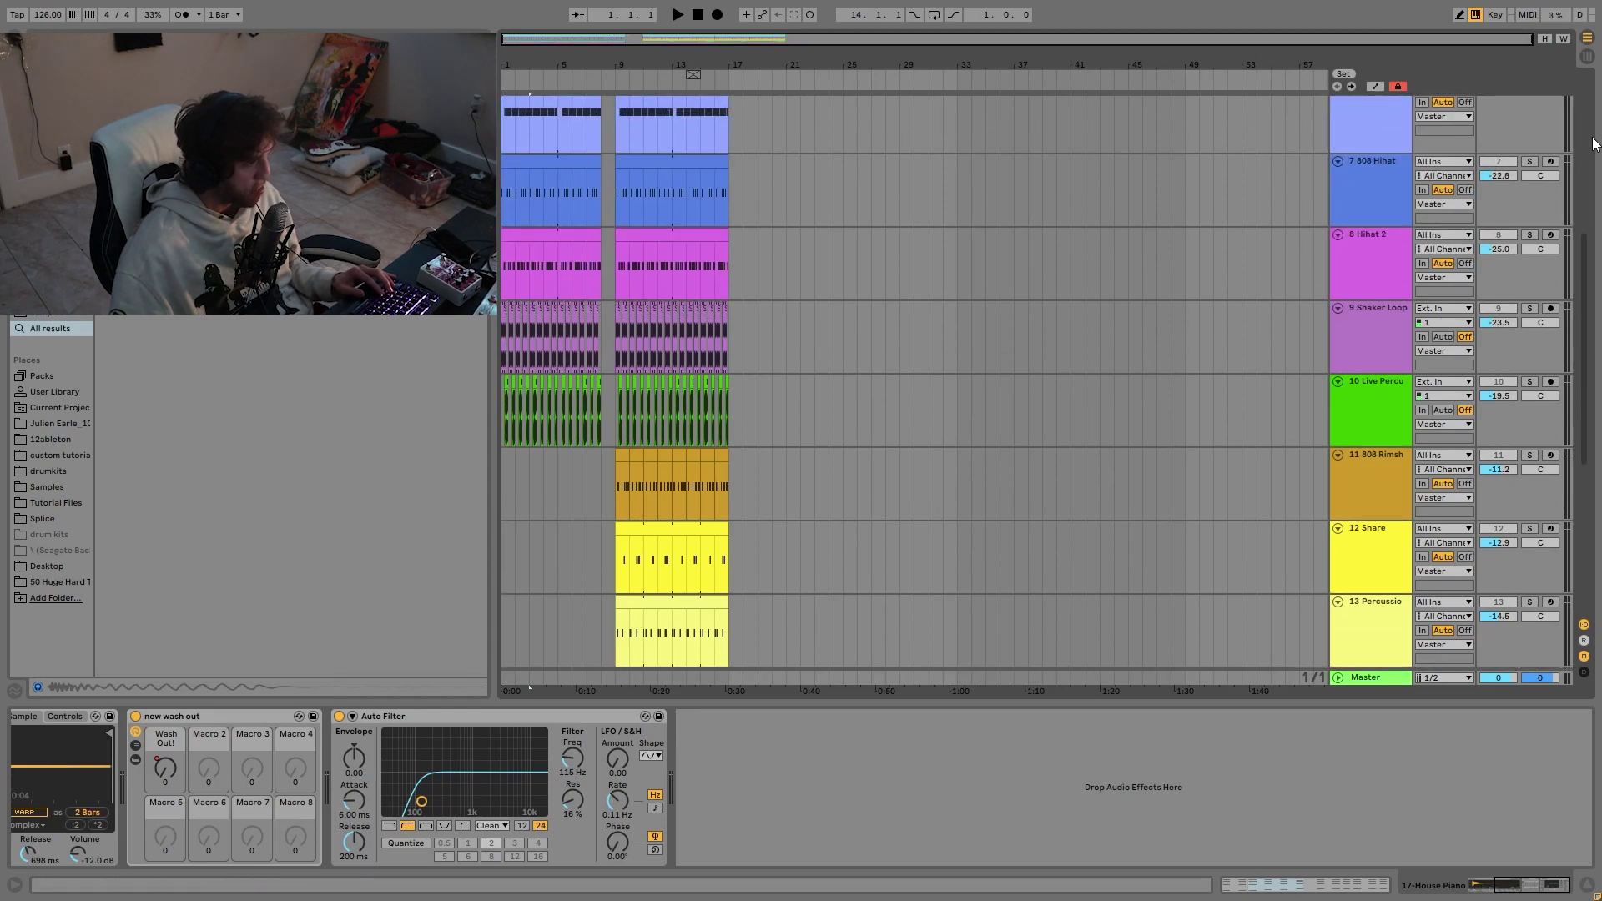
{"action": "scroll", "coordinate": [1587, 178], "scroll_direction": "up", "scroll_amount": 4}
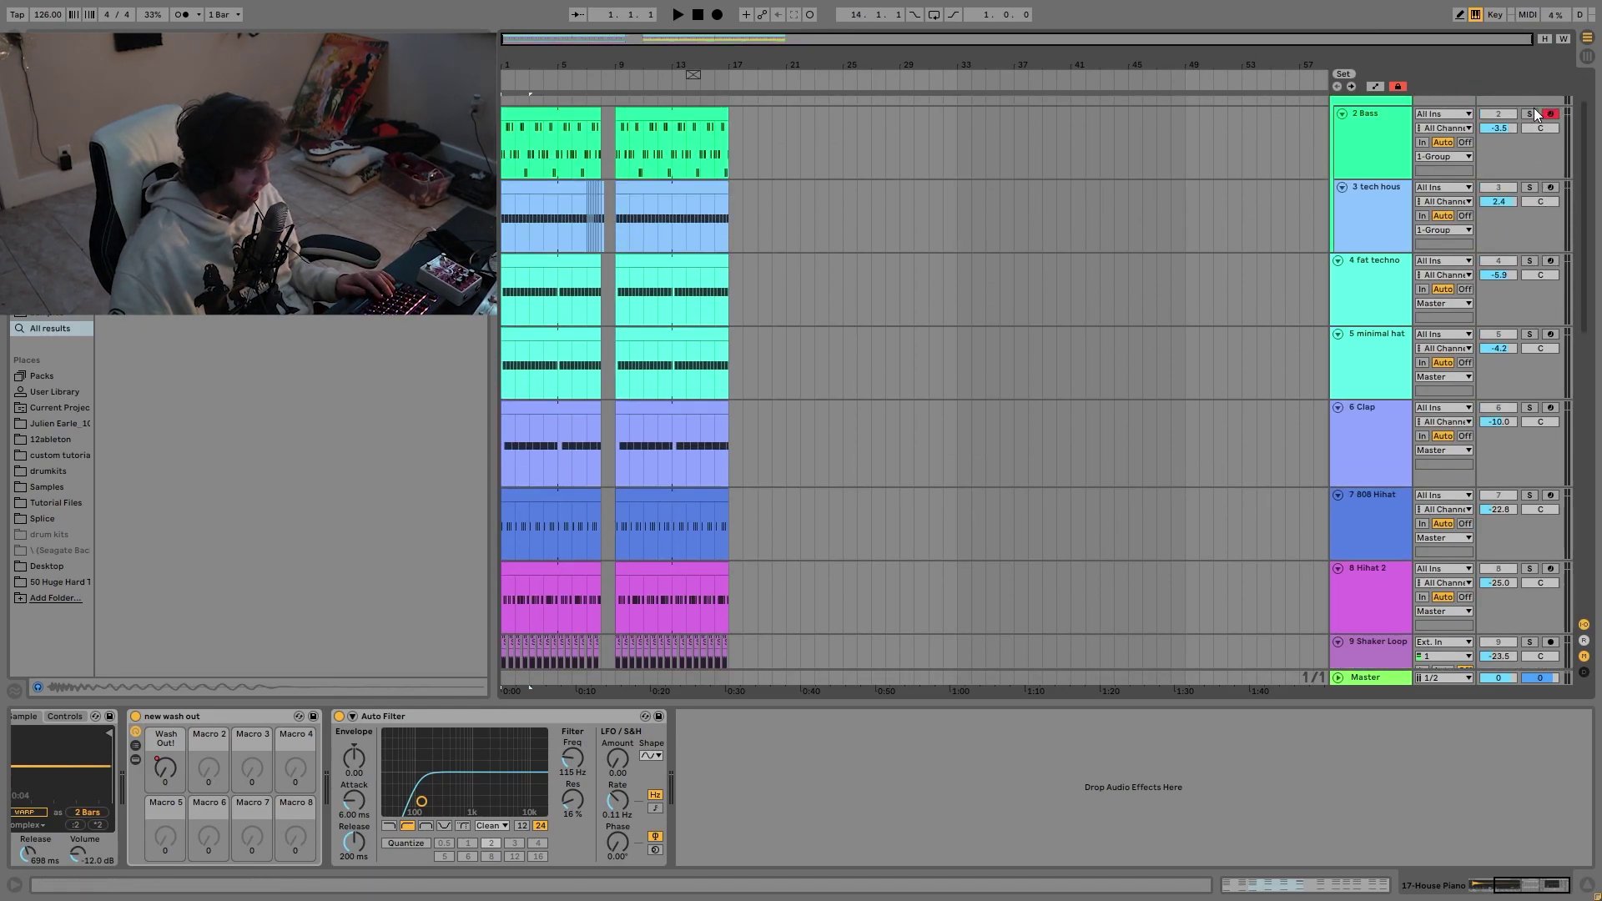
{"action": "key", "text": "space"}
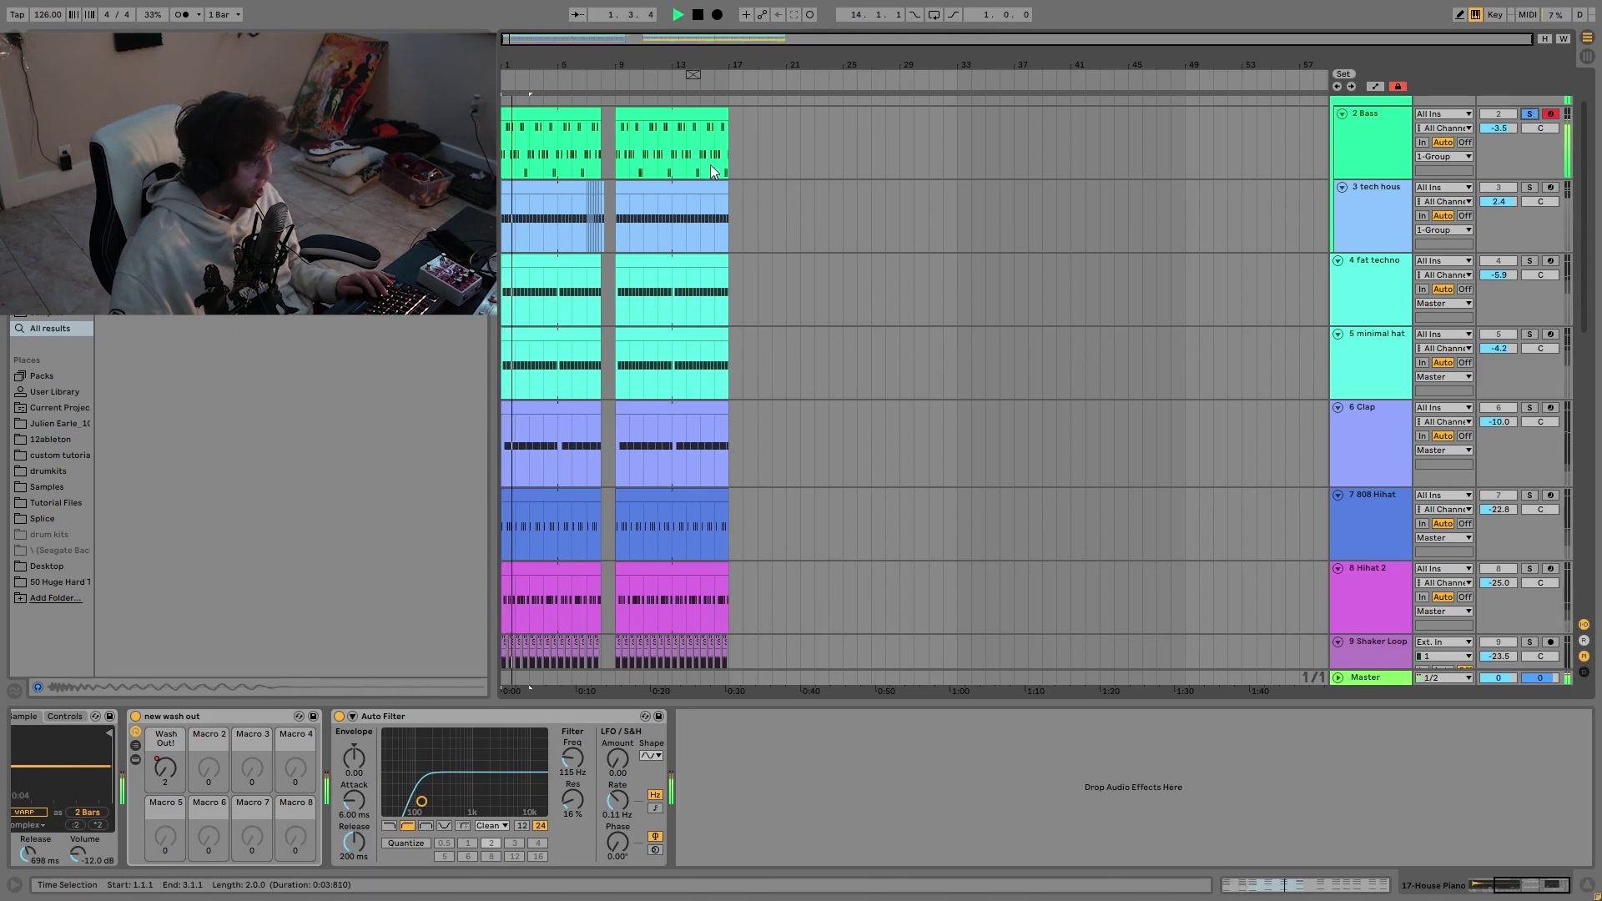
{"action": "key", "text": "space"}
{"action": "left_click", "coordinate": [658, 117]}
{"action": "key", "text": "space"}
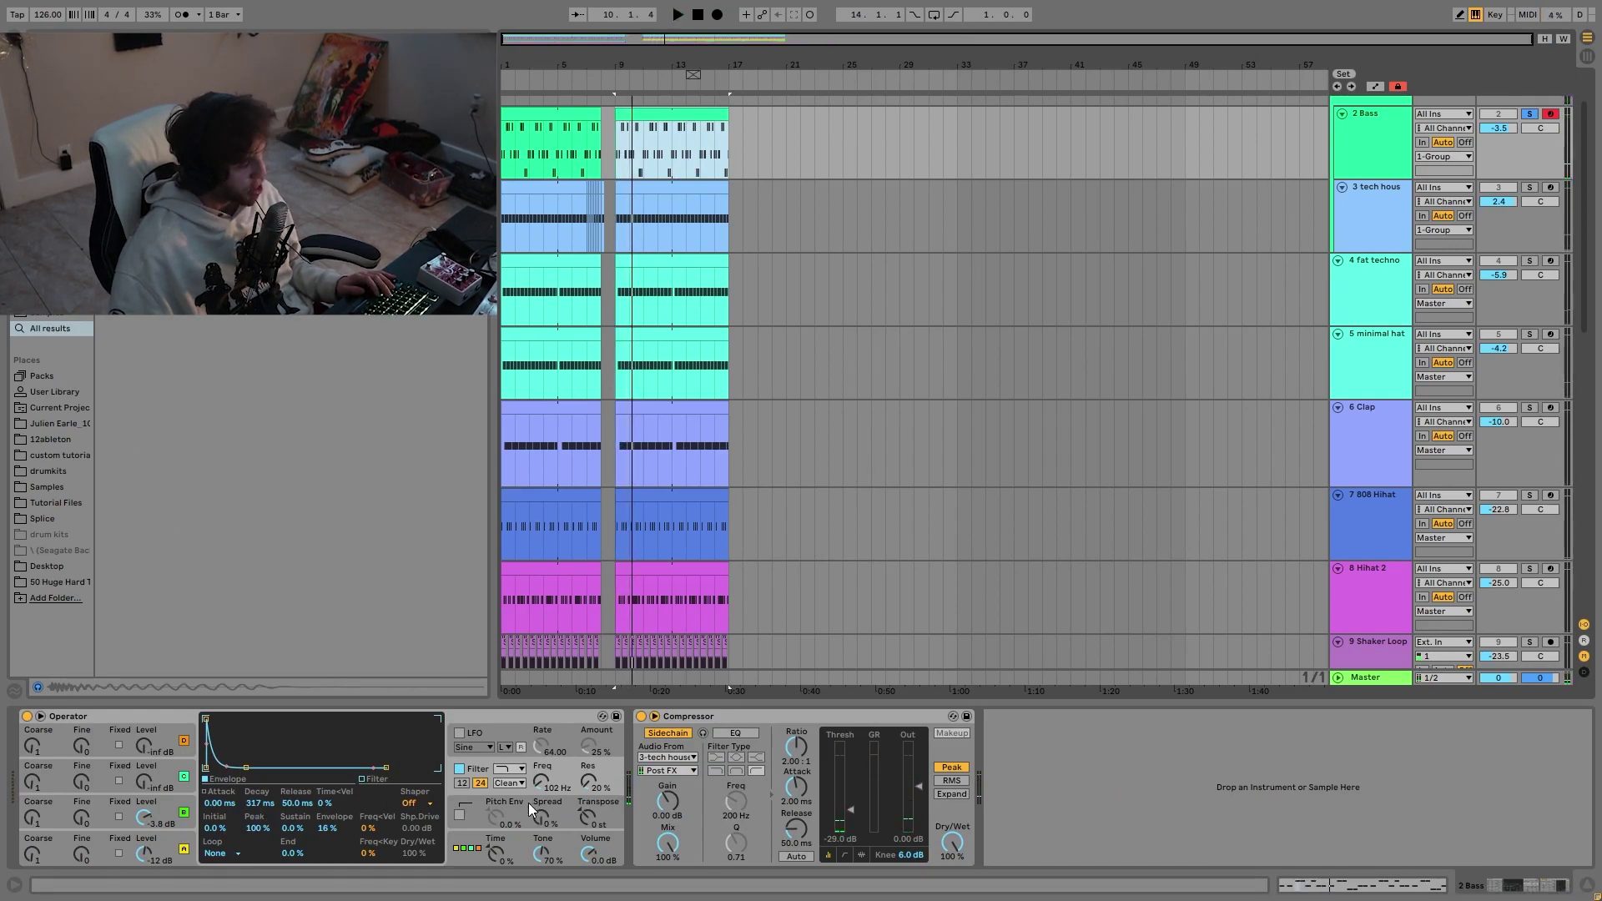
Step: Try the Bass Operator with its filter off and Transpose at 24 st, and play the Bass from bar 1
{"action": "left_click", "coordinate": [460, 769]}
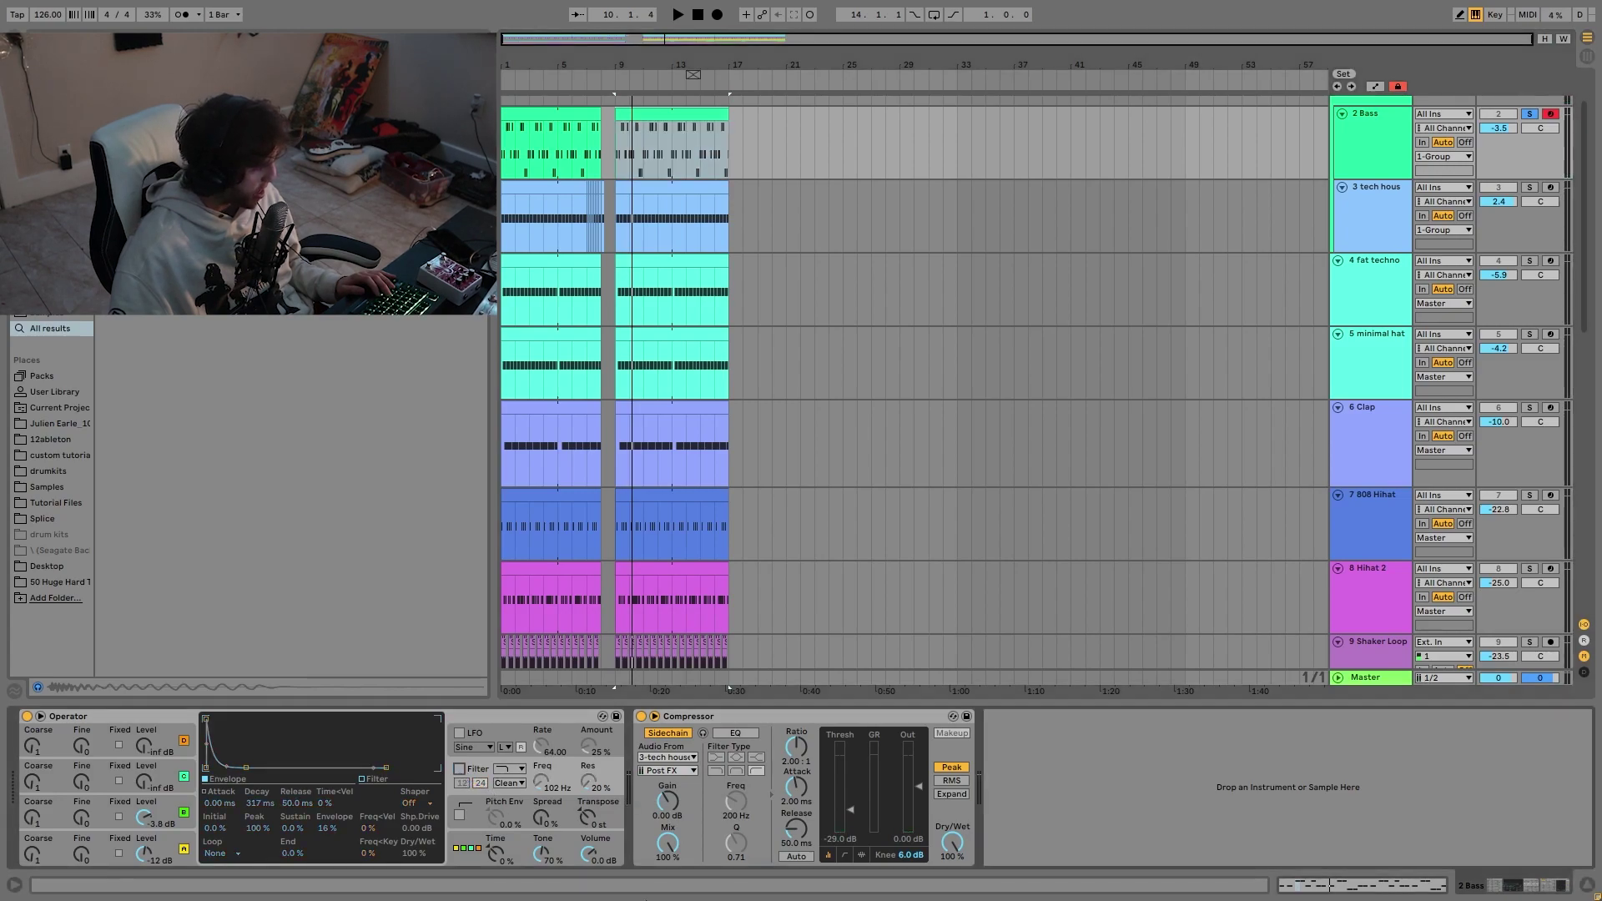
{"action": "left_click", "coordinate": [599, 819]}
{"action": "type", "text": "12"}
{"action": "key", "text": "Return"}
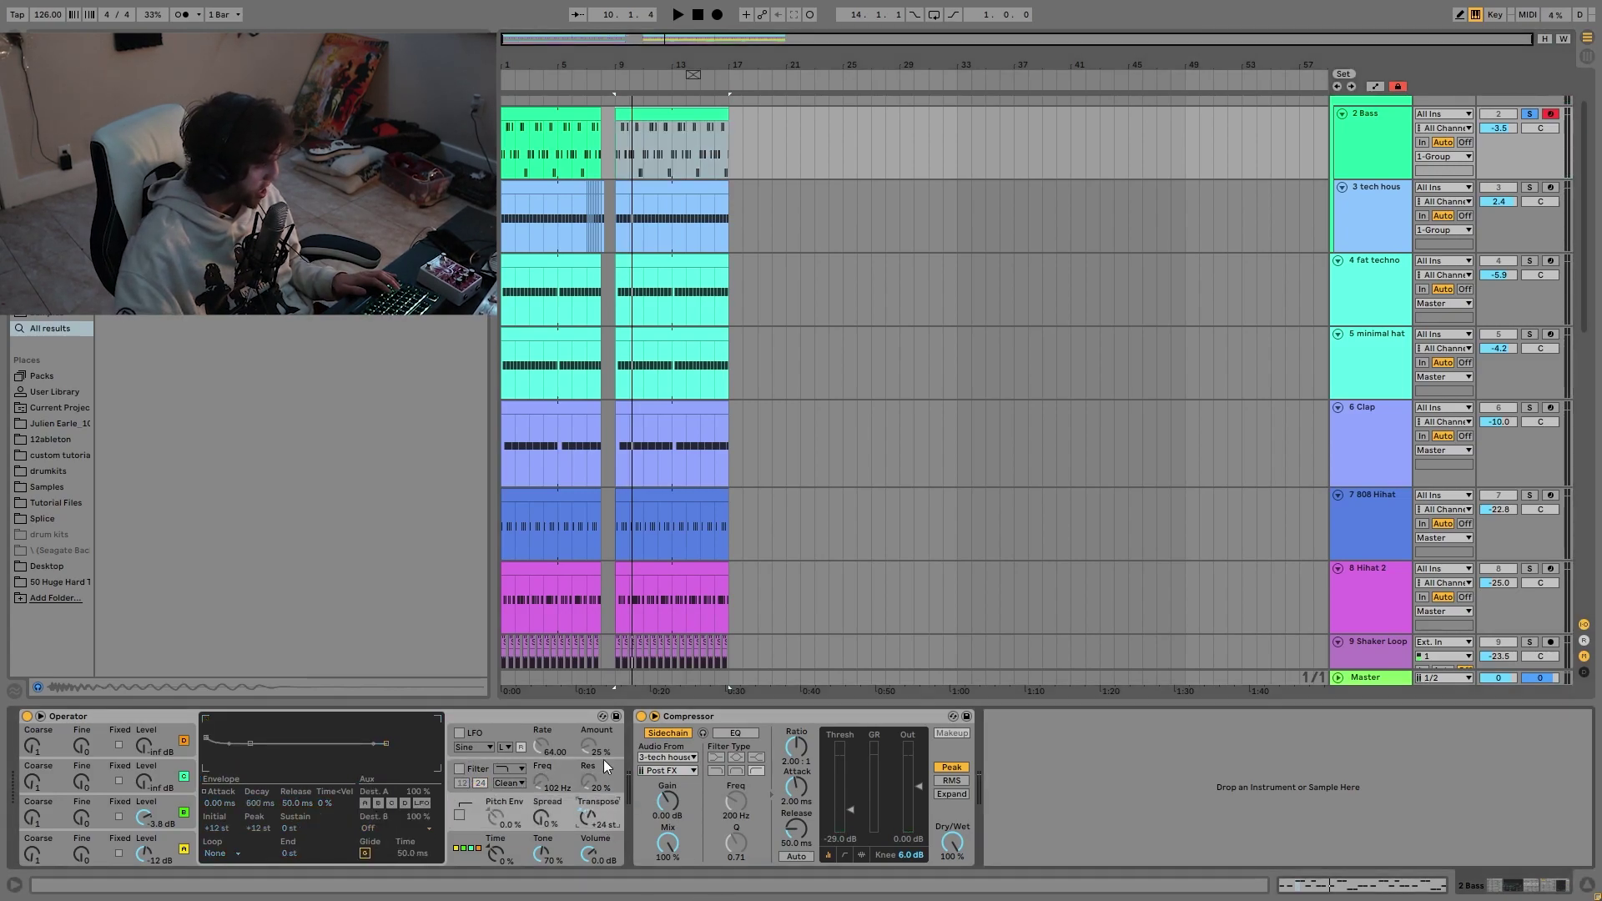
{"action": "left_click", "coordinate": [503, 110]}
{"action": "key", "text": "space"}
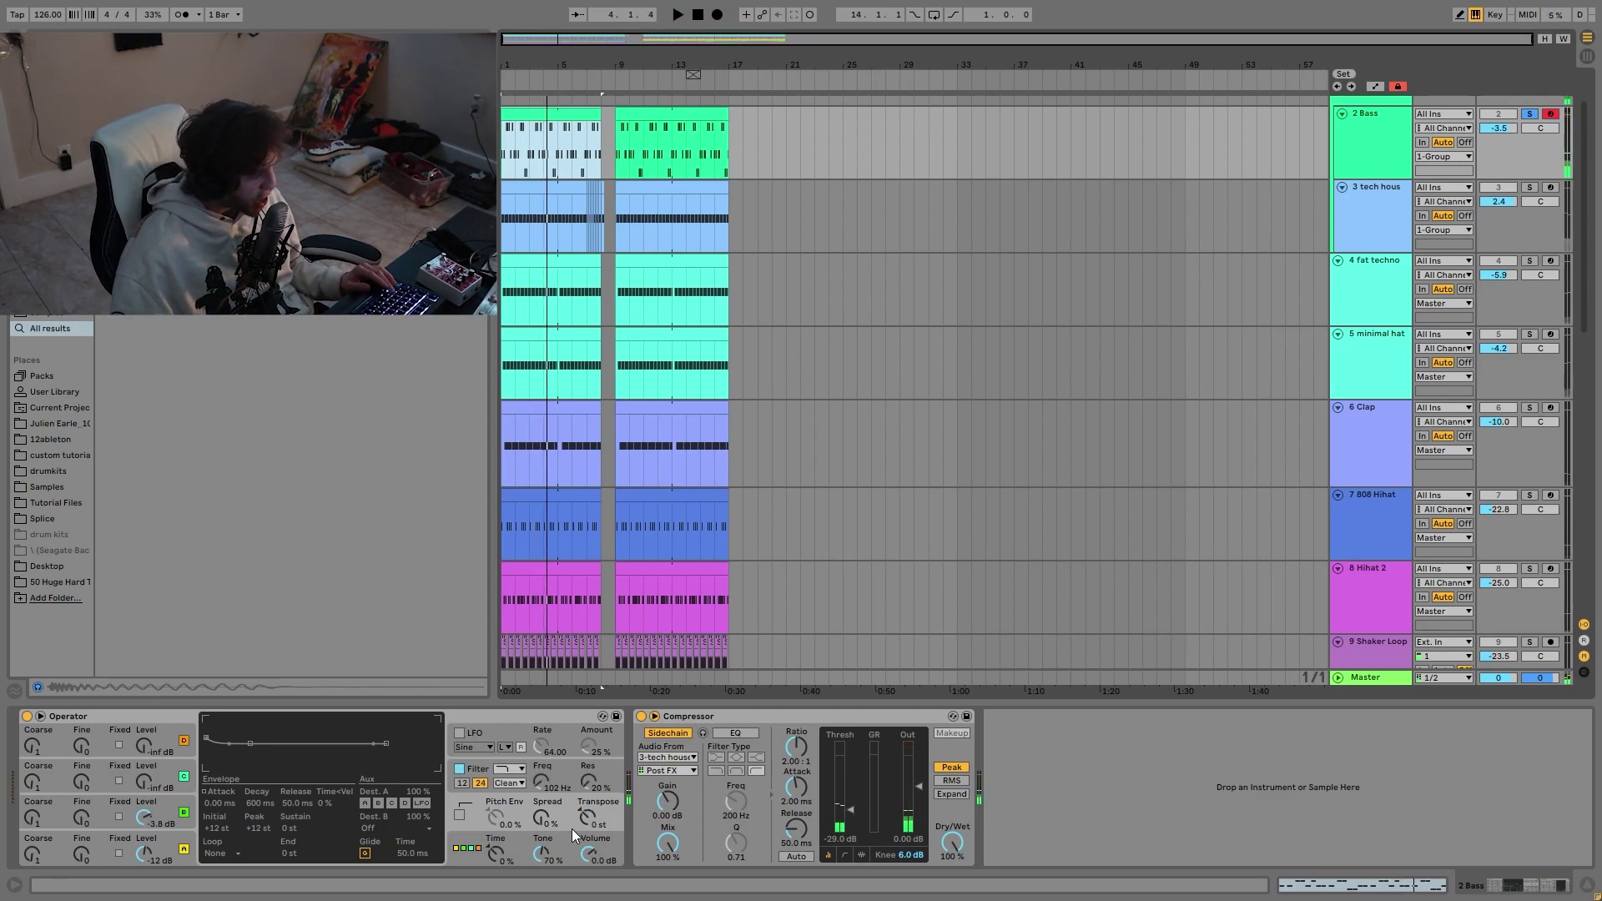
{"action": "left_click", "coordinate": [628, 117]}
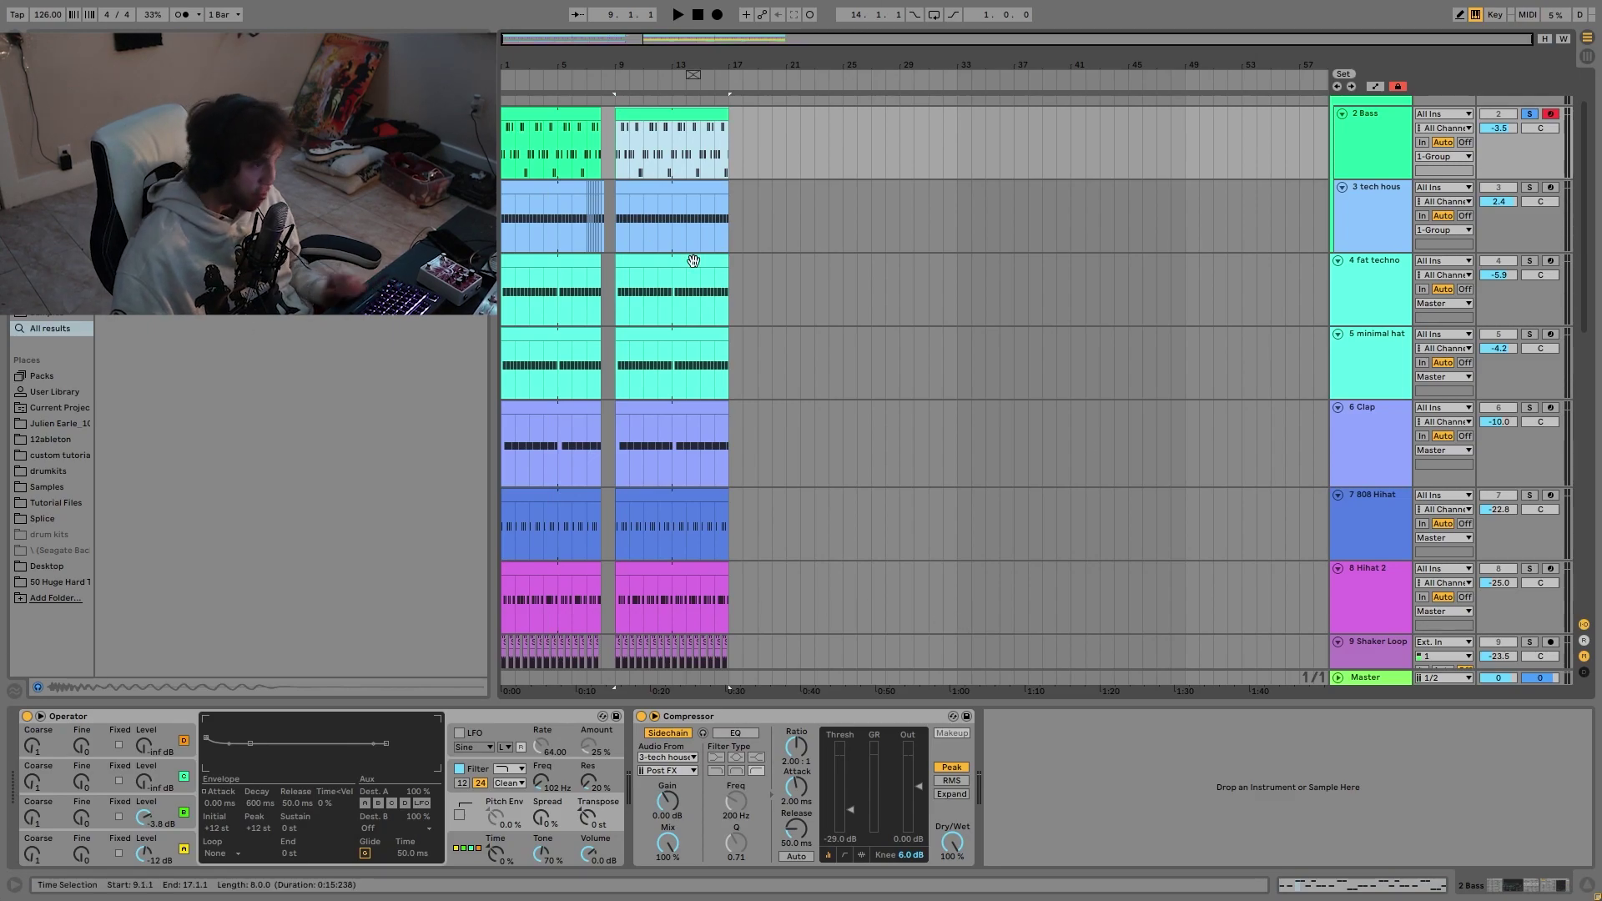
Step: Solo the "our time will come" vocal, play it from its bar 2 clip, and add the House Piano to the solo
{"action": "scroll", "coordinate": [729, 330], "scroll_direction": "down", "scroll_amount": 10}
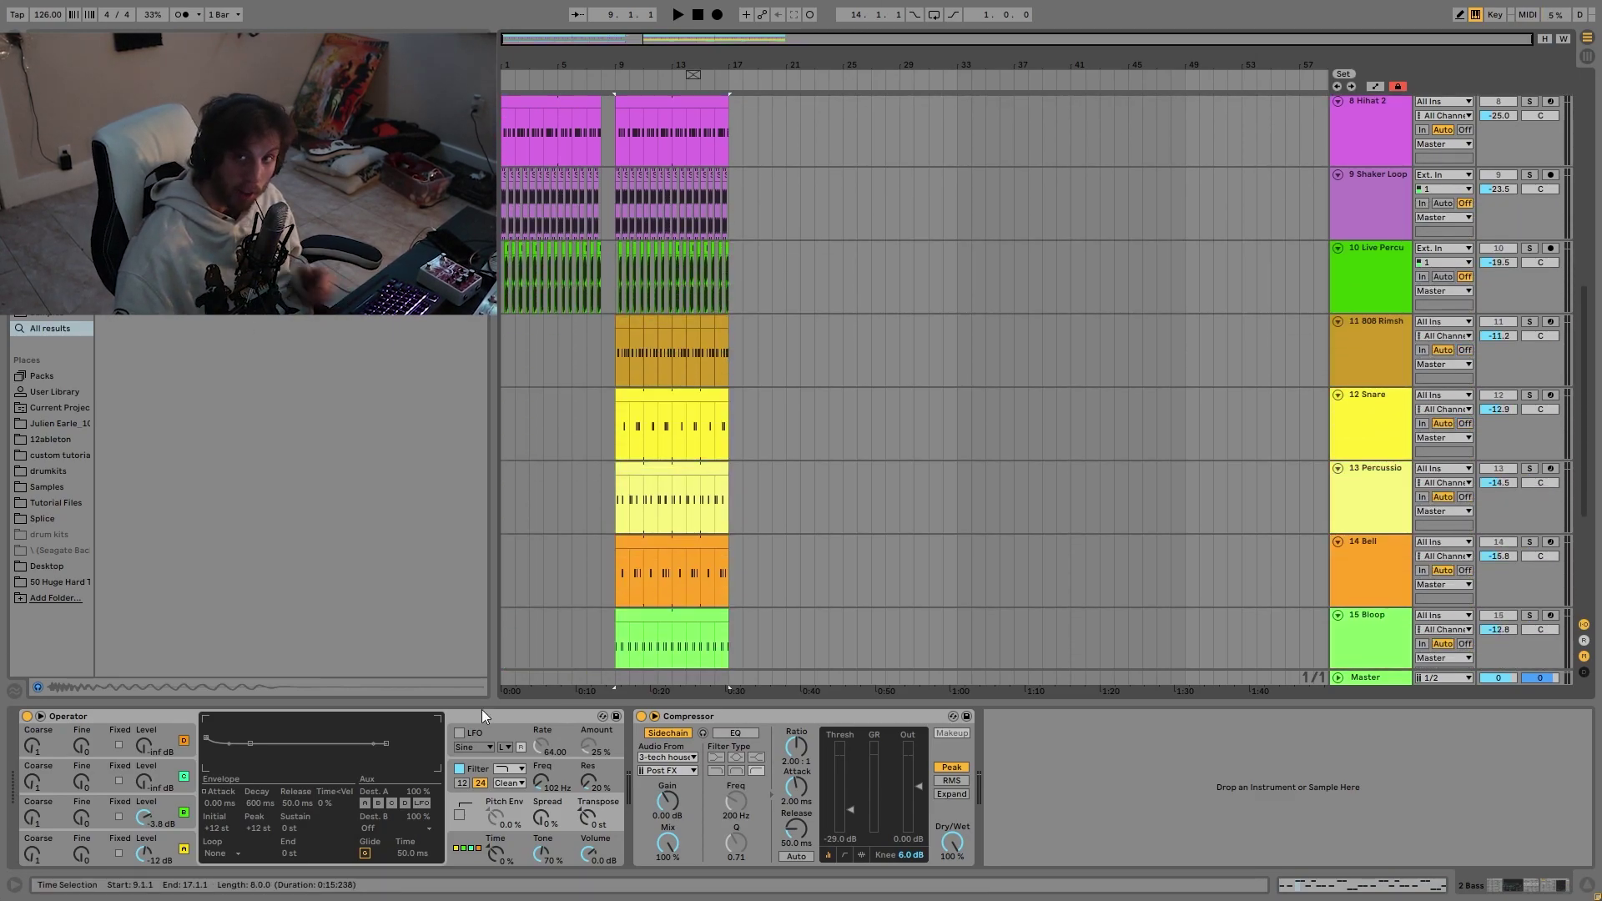
{"action": "scroll", "coordinate": [844, 337], "scroll_direction": "down", "scroll_amount": 5}
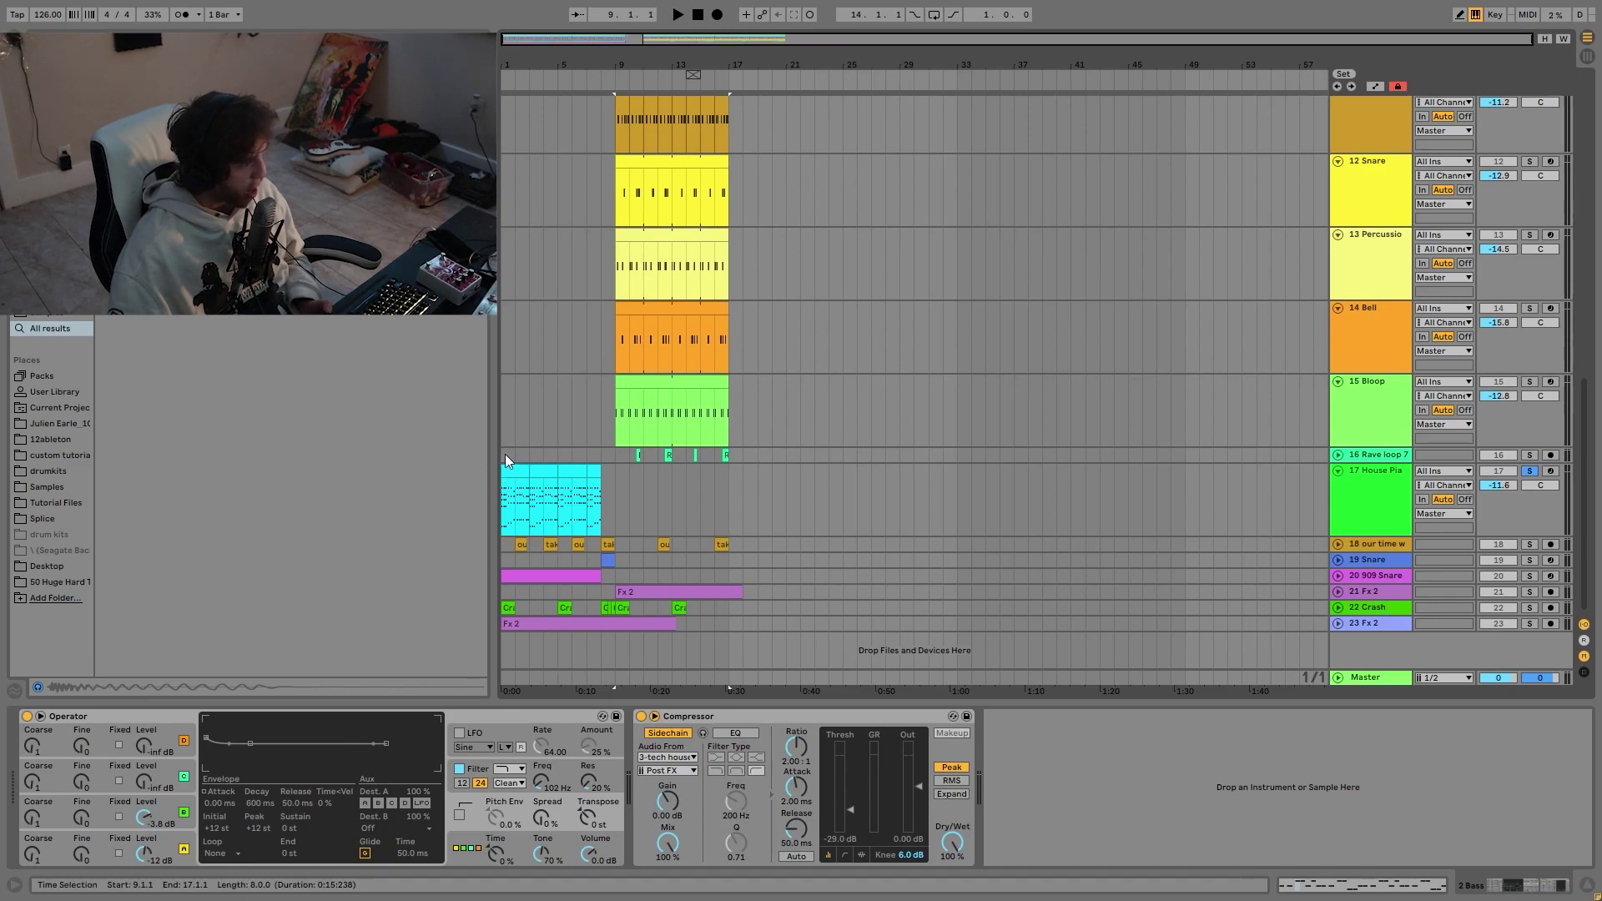
{"action": "left_click_drag", "start_coordinate": [527, 483], "coordinate": [503, 484]}
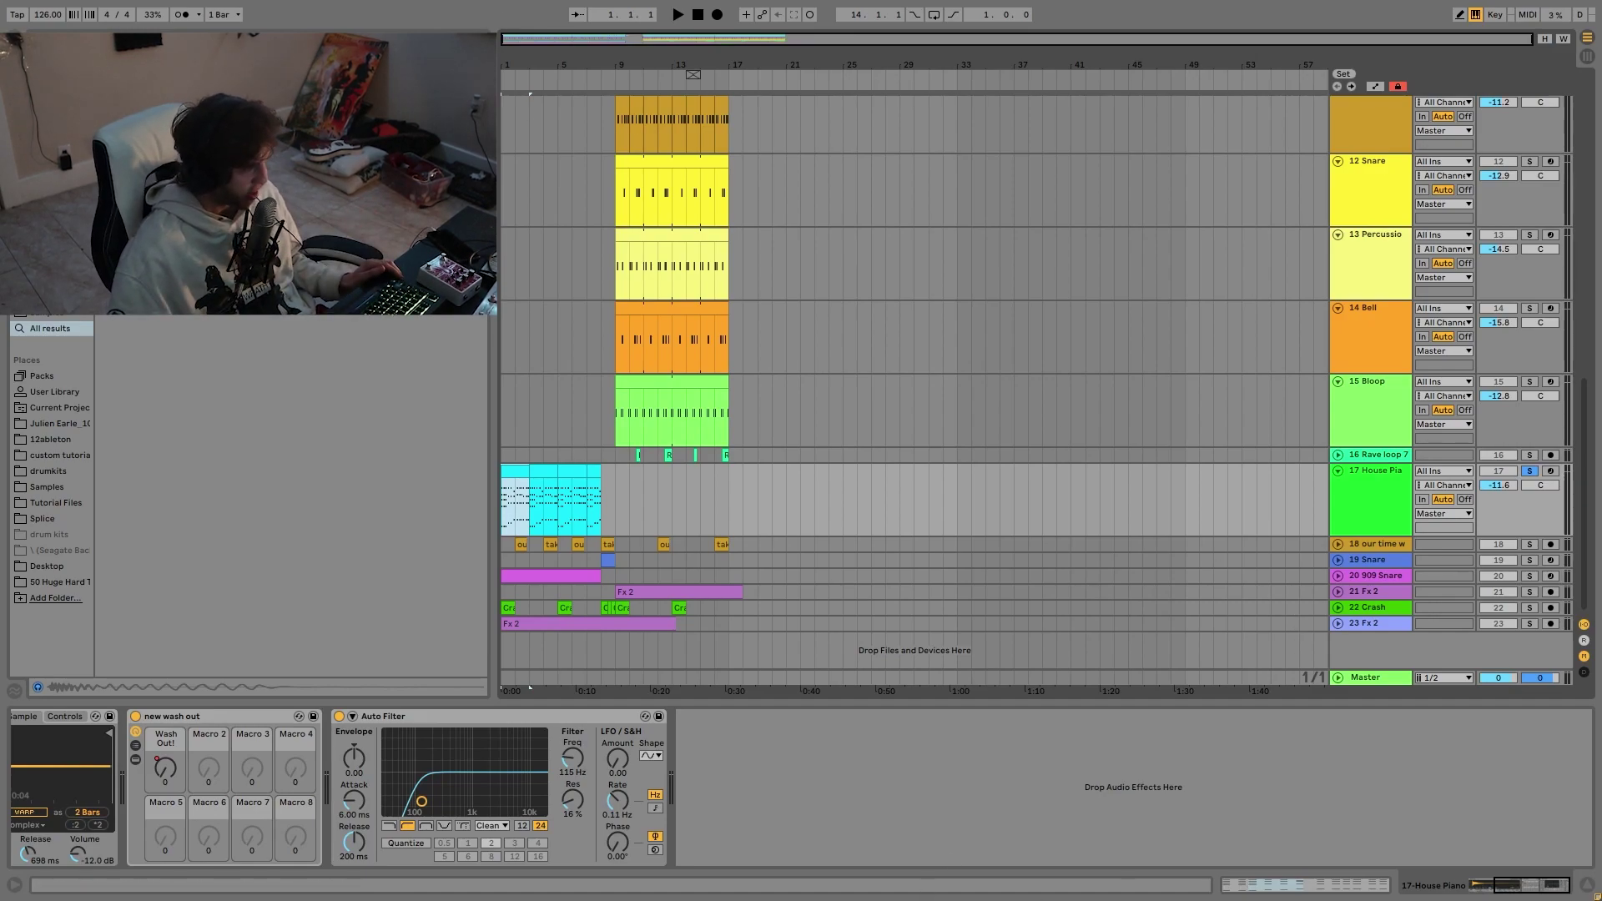
{"action": "left_click", "coordinate": [1528, 545]}
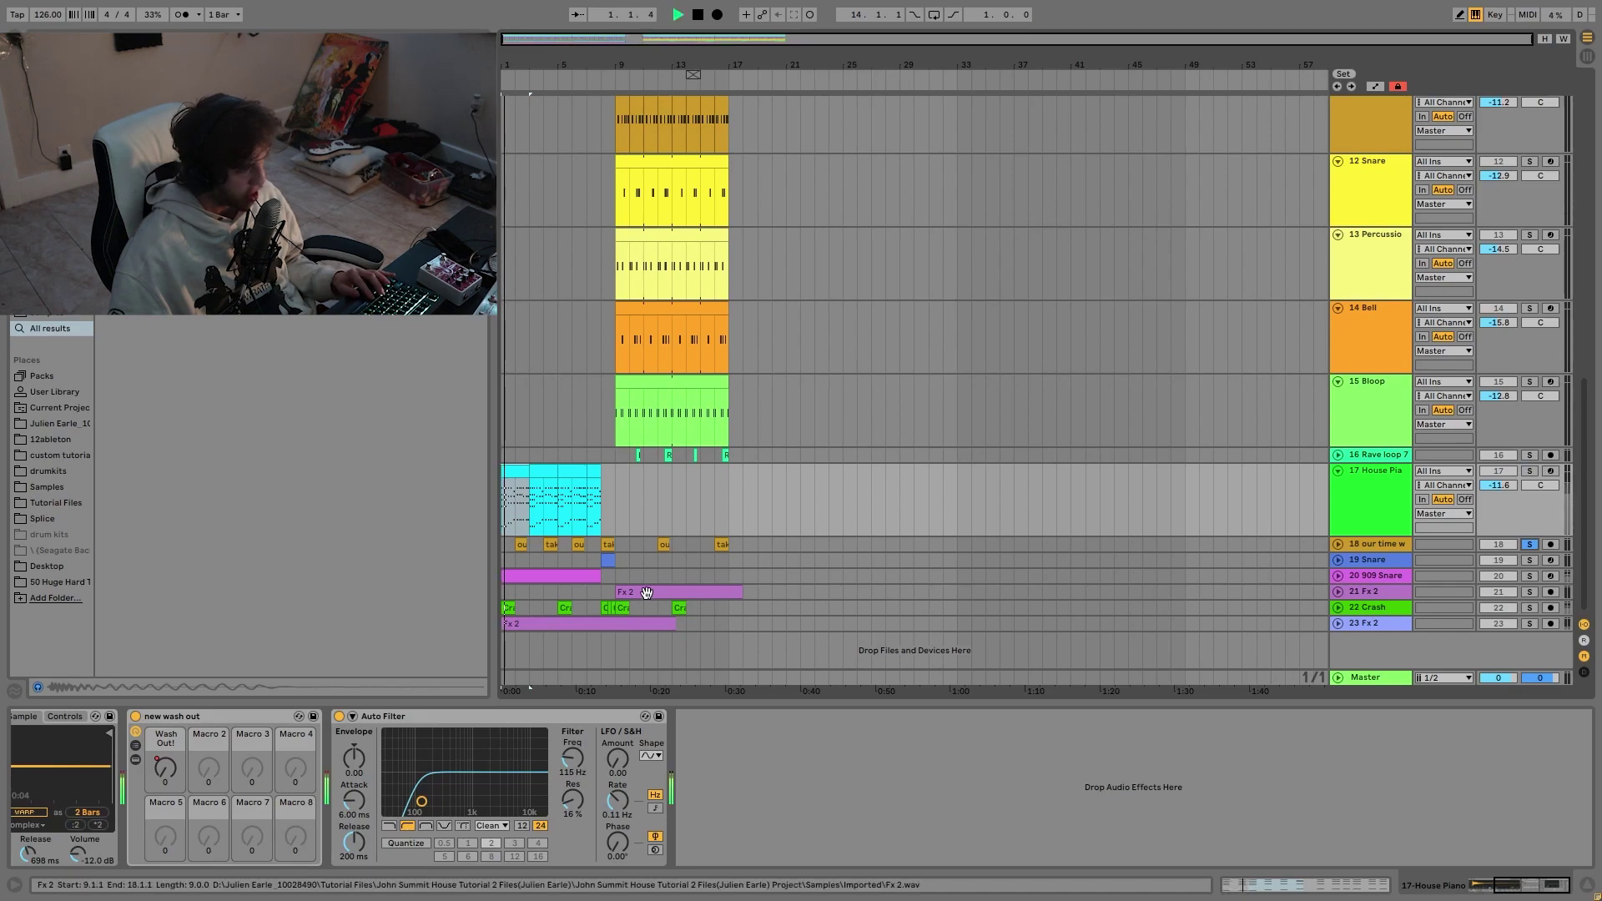
{"action": "left_click", "coordinate": [520, 545]}
{"action": "key", "text": "space"}
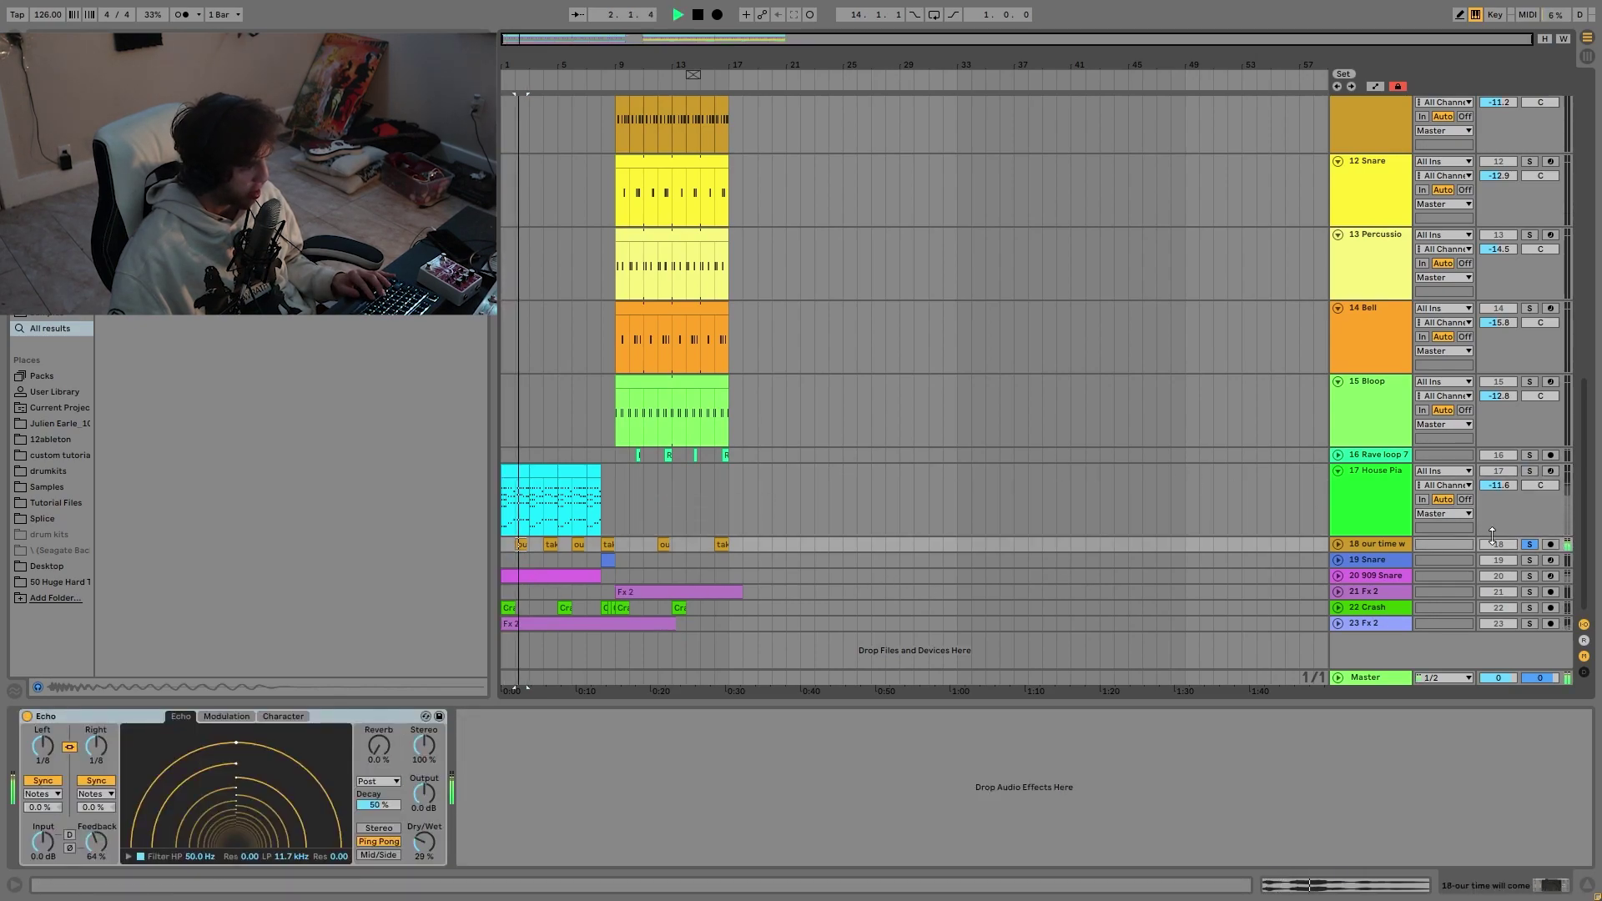
{"action": "left_click", "coordinate": [1532, 472], "text": "ctrl"}
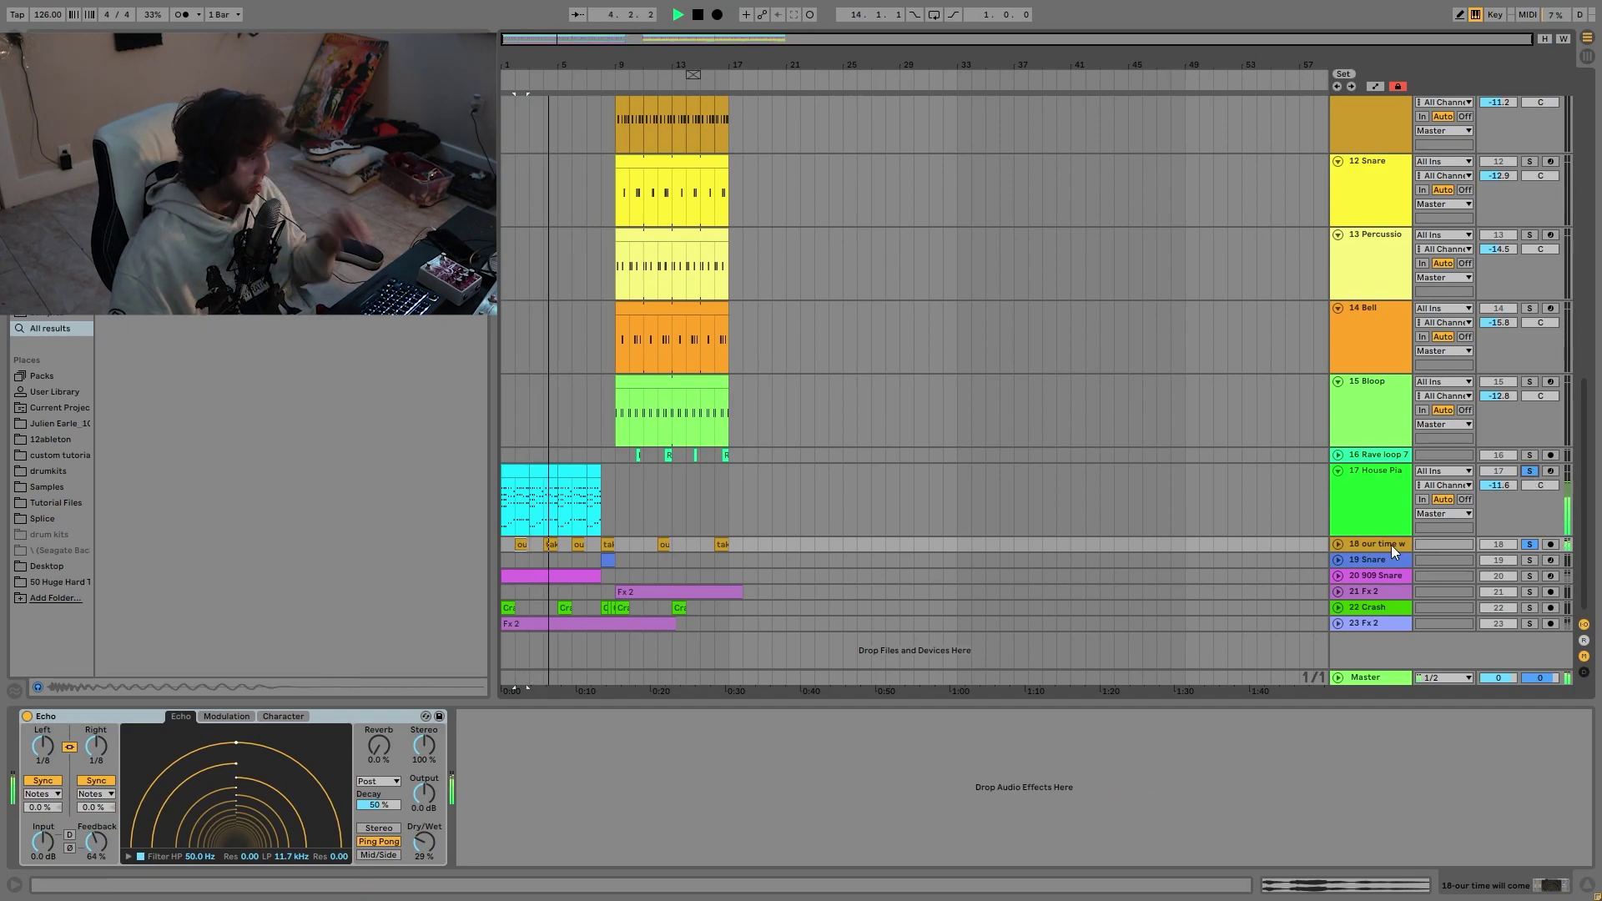
{"action": "key", "text": "space"}
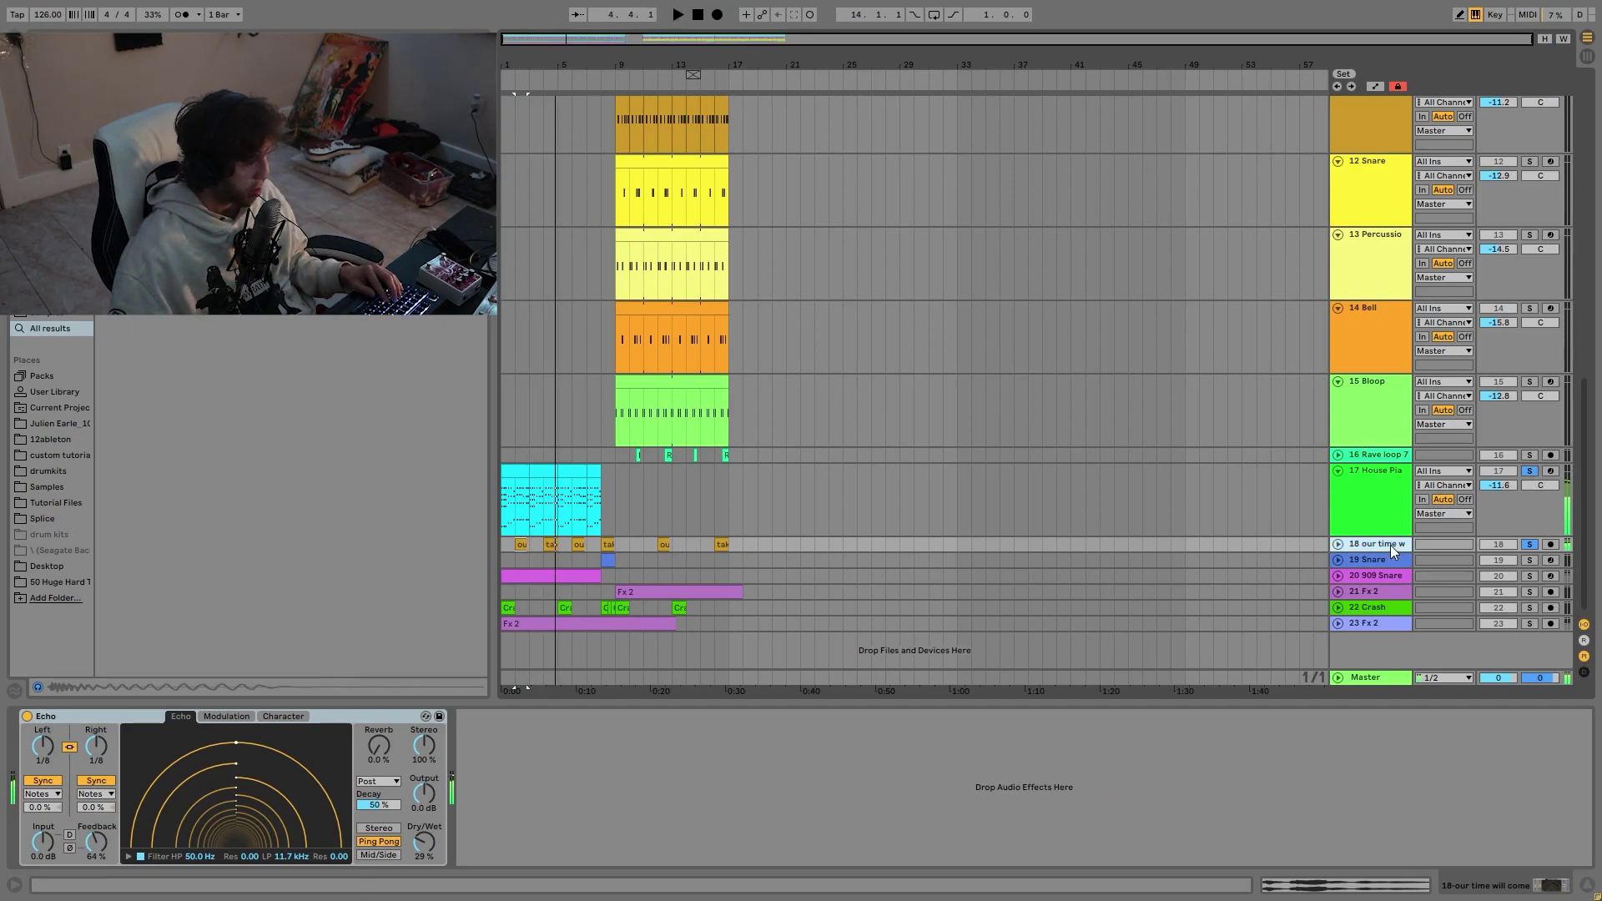
Step: Clear the solos and play the full mix with the vocal from just before bar 8 and from bar 11
{"action": "left_click", "coordinate": [1531, 472]}
{"action": "left_click", "coordinate": [597, 545]}
{"action": "key", "text": "space"}
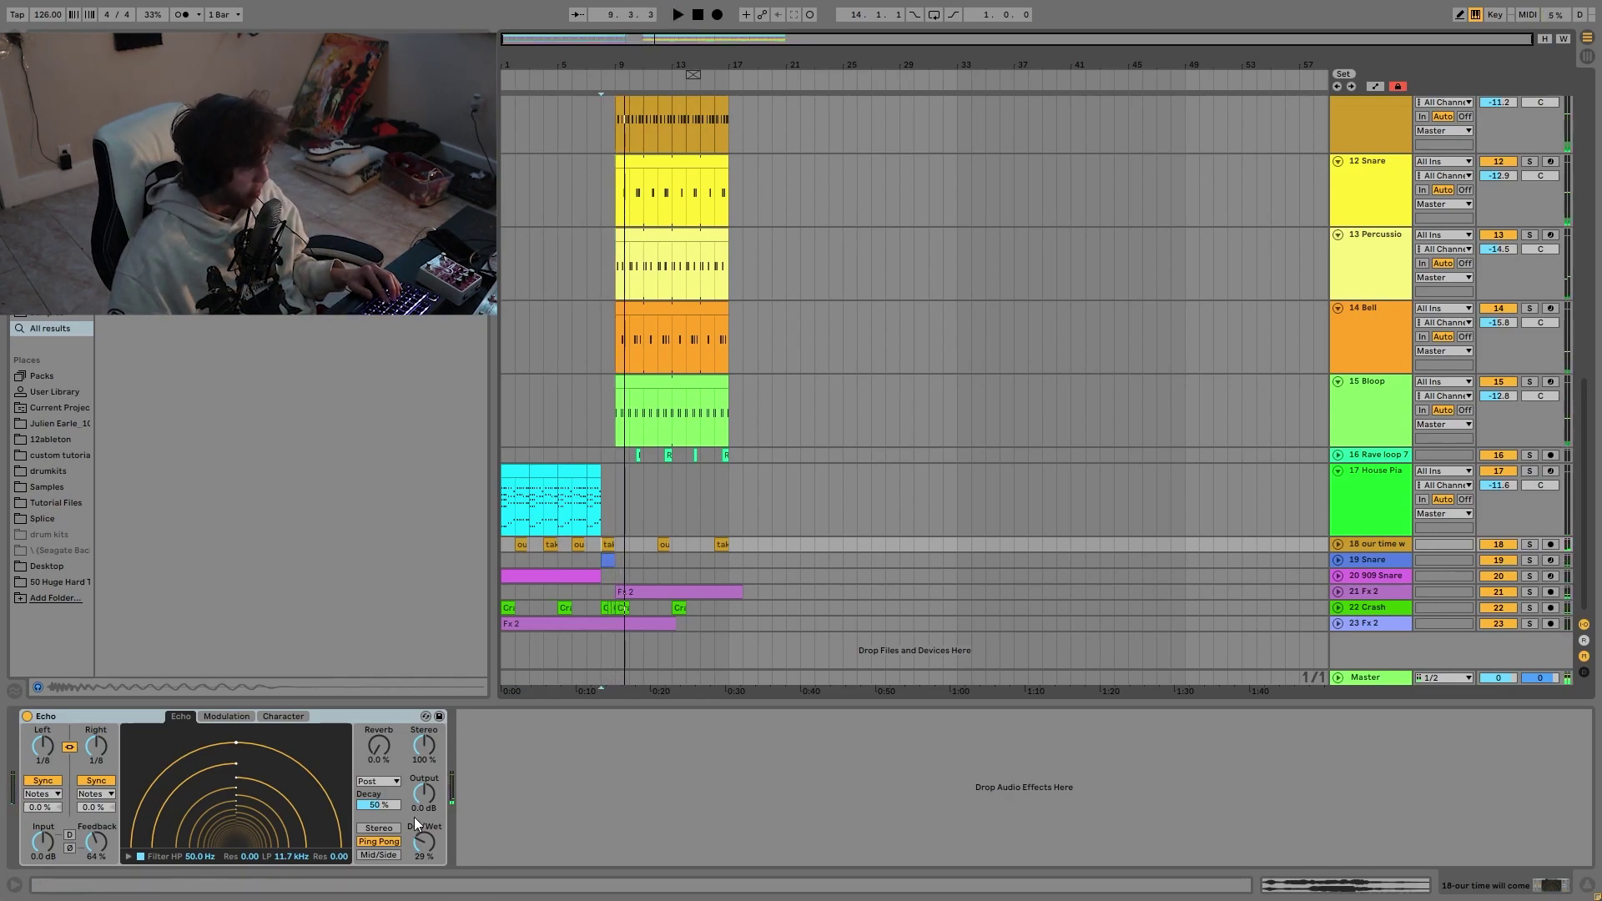
{"action": "left_click", "coordinate": [649, 527]}
{"action": "key", "text": "space"}
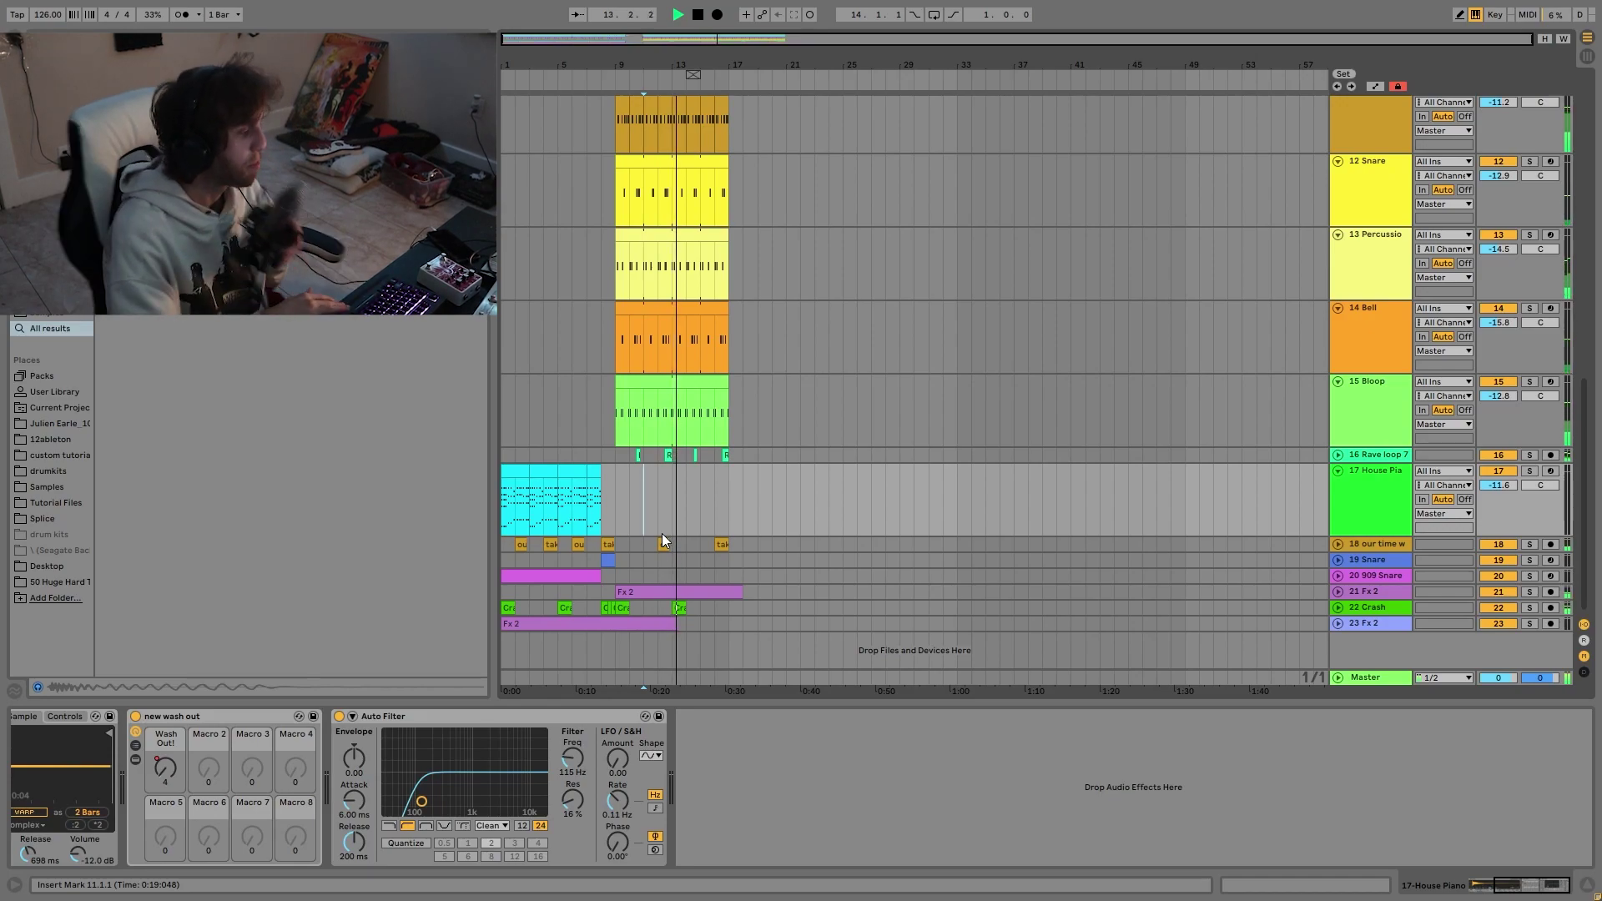
{"action": "key", "text": "space"}
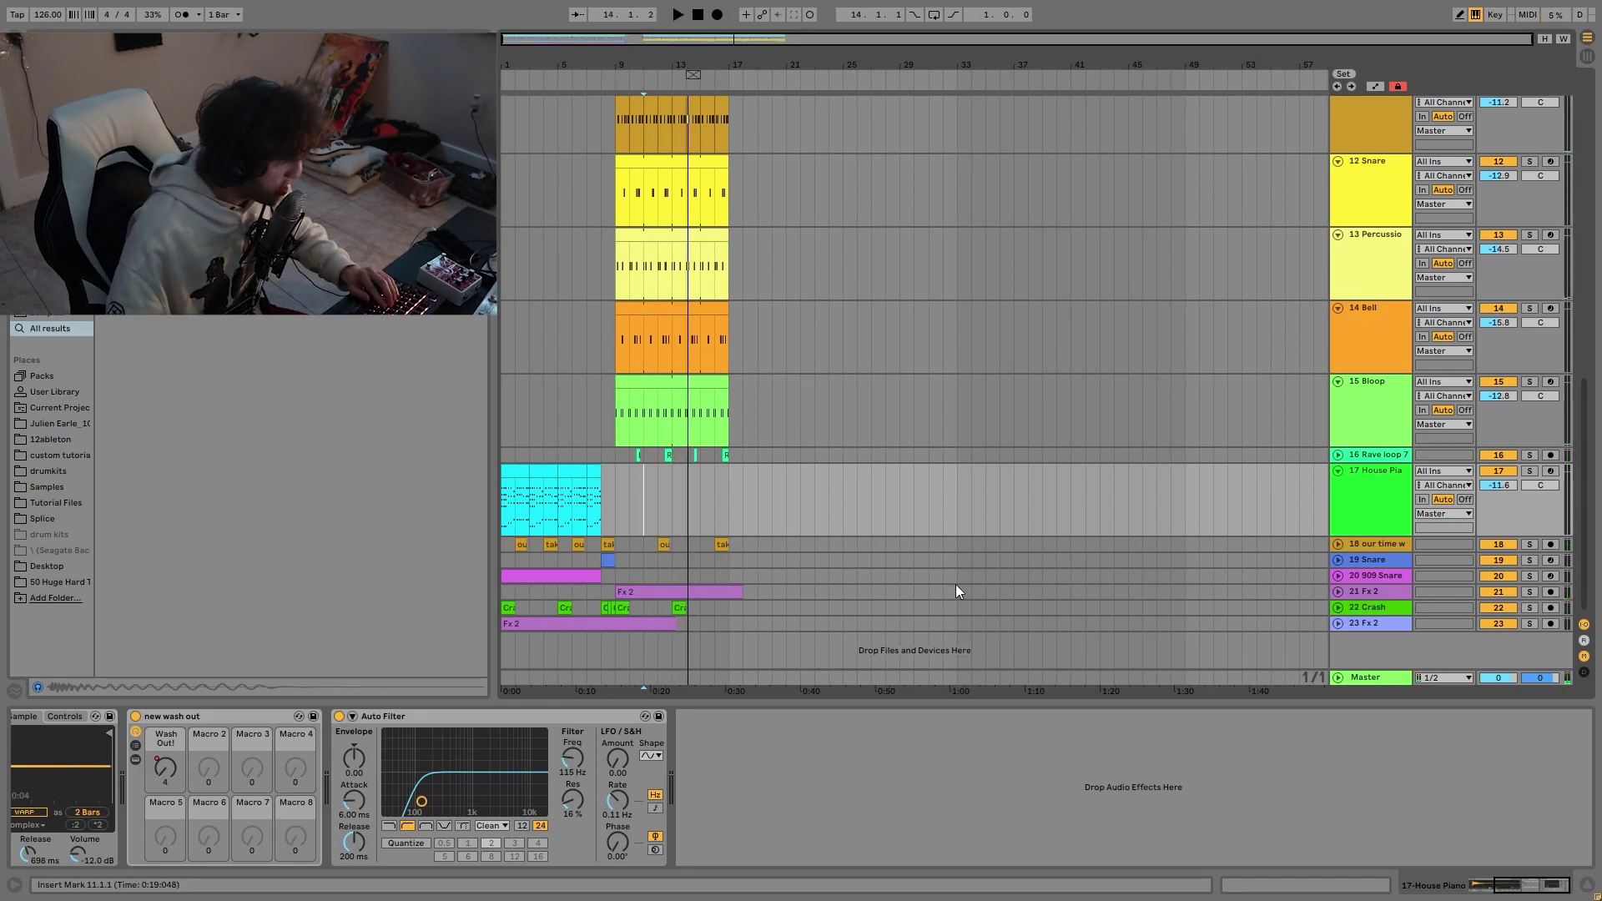
Step: Select the Snare clip at bar 8 and play the fill in the full mix
{"action": "left_click", "coordinate": [604, 561]}
{"action": "key", "text": "space"}
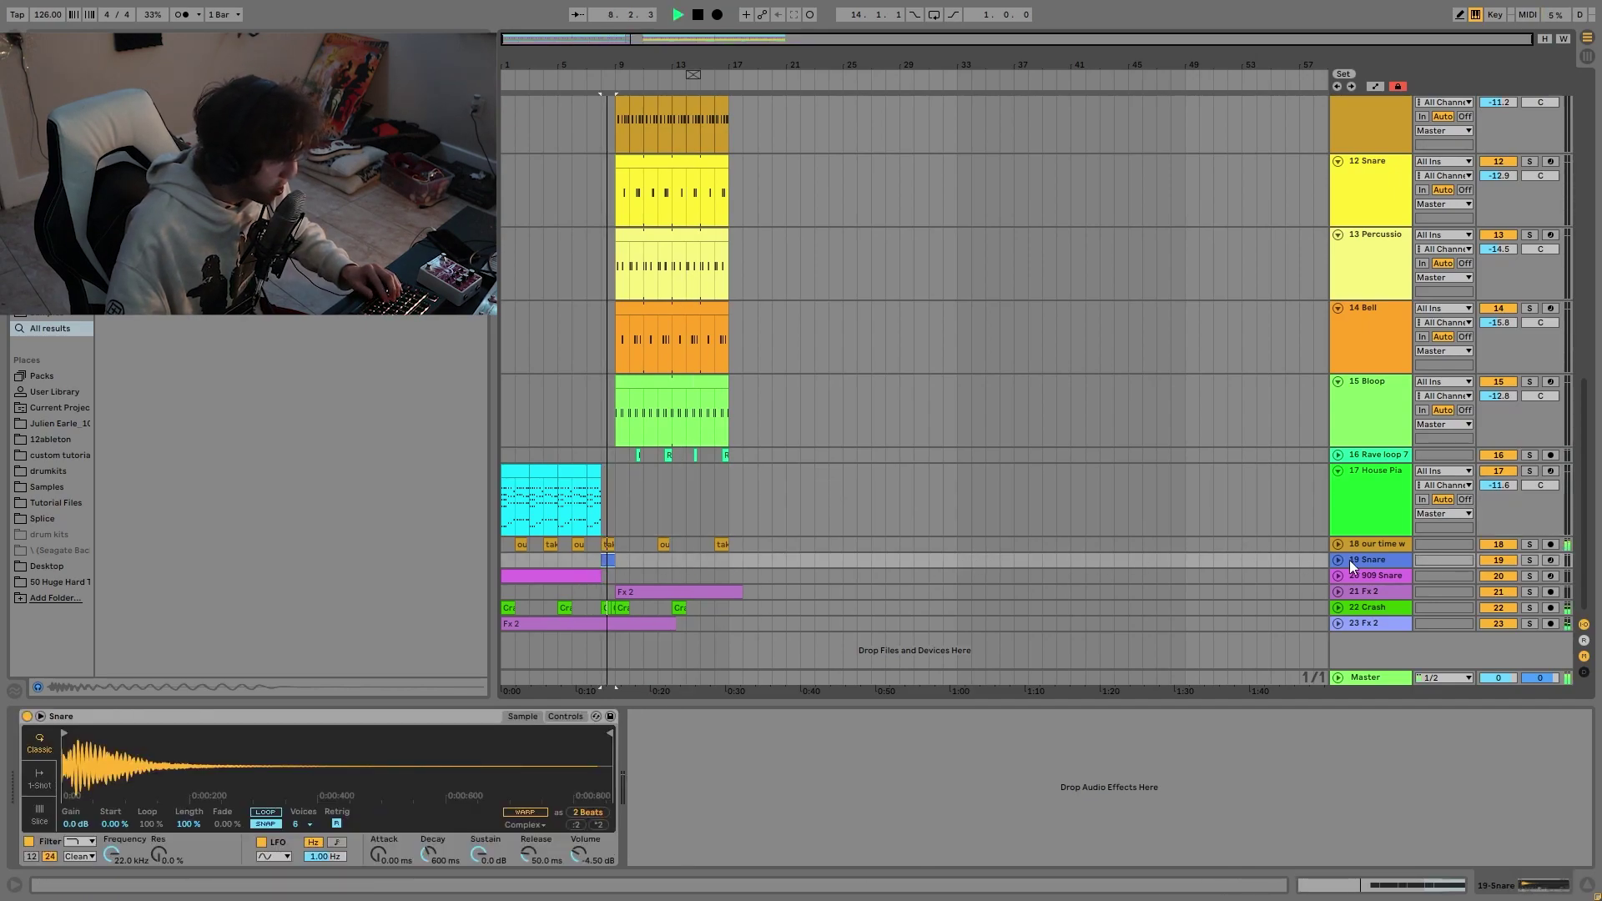
{"action": "key", "text": "space"}
Step: Play the 909 Snare clip from bar 1, then unfold its track and solo it
{"action": "left_click", "coordinate": [576, 576]}
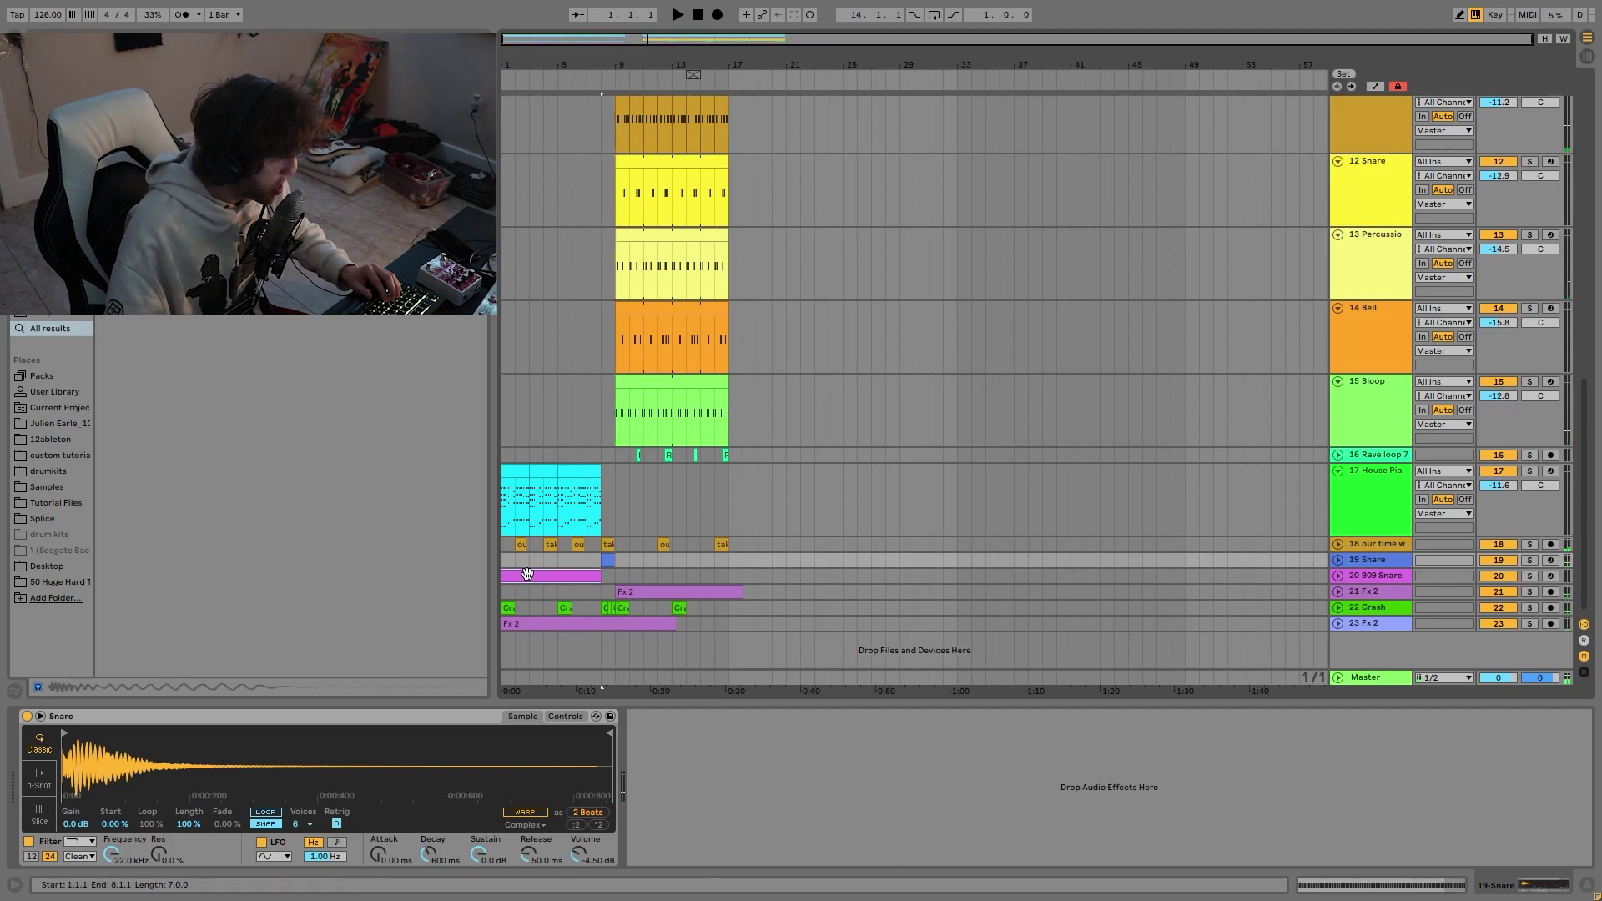
{"action": "key", "text": "space"}
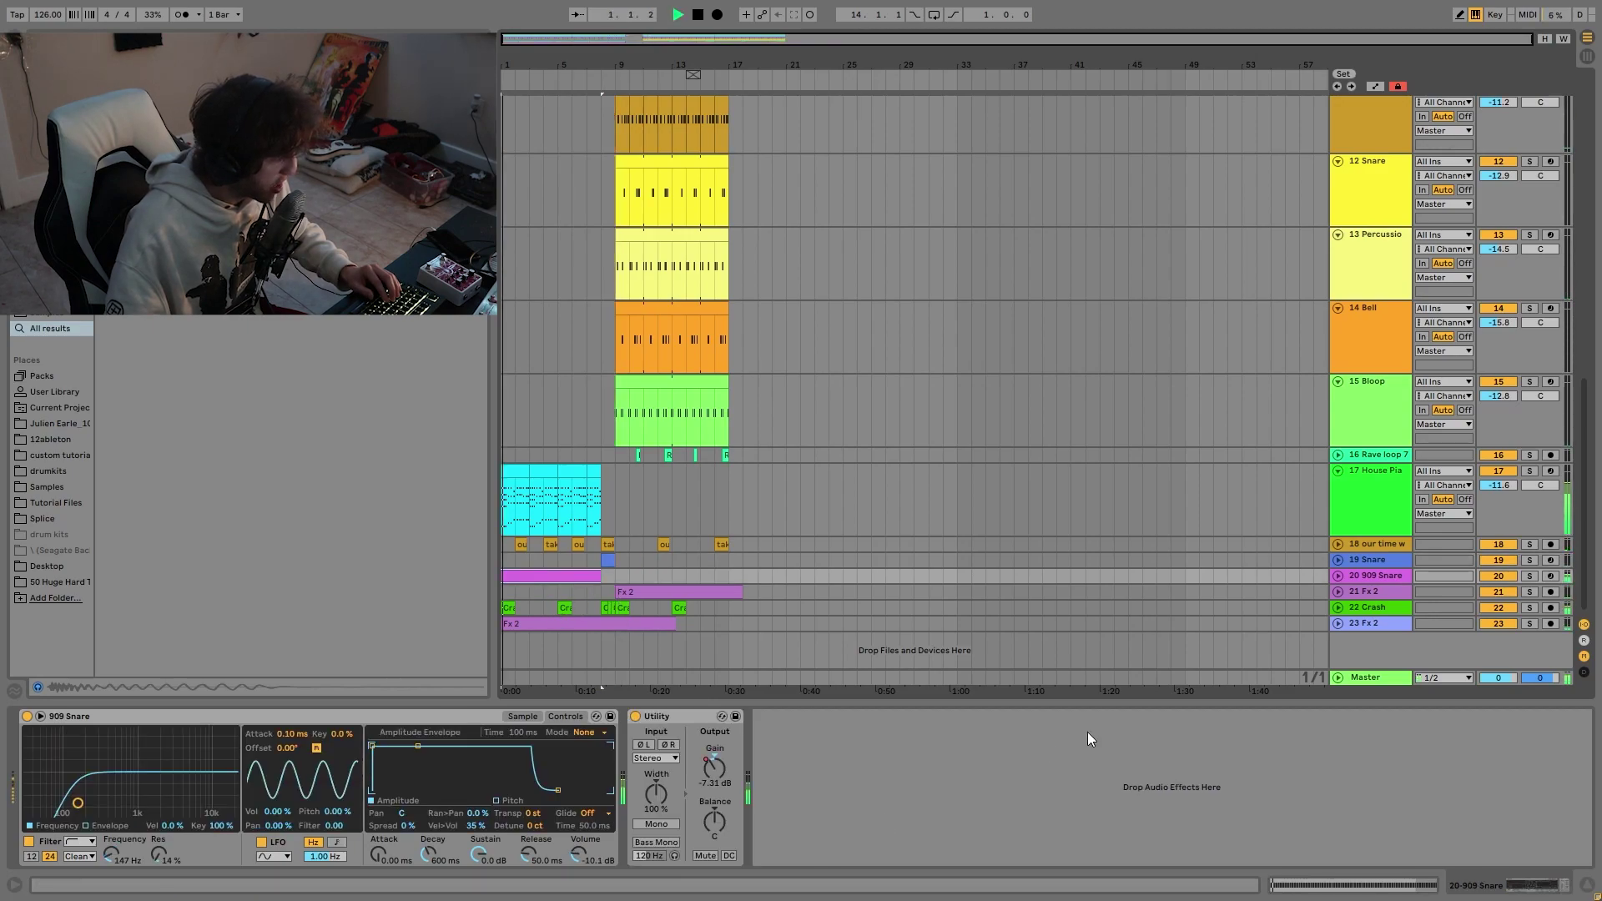
{"action": "left_click", "coordinate": [1339, 576]}
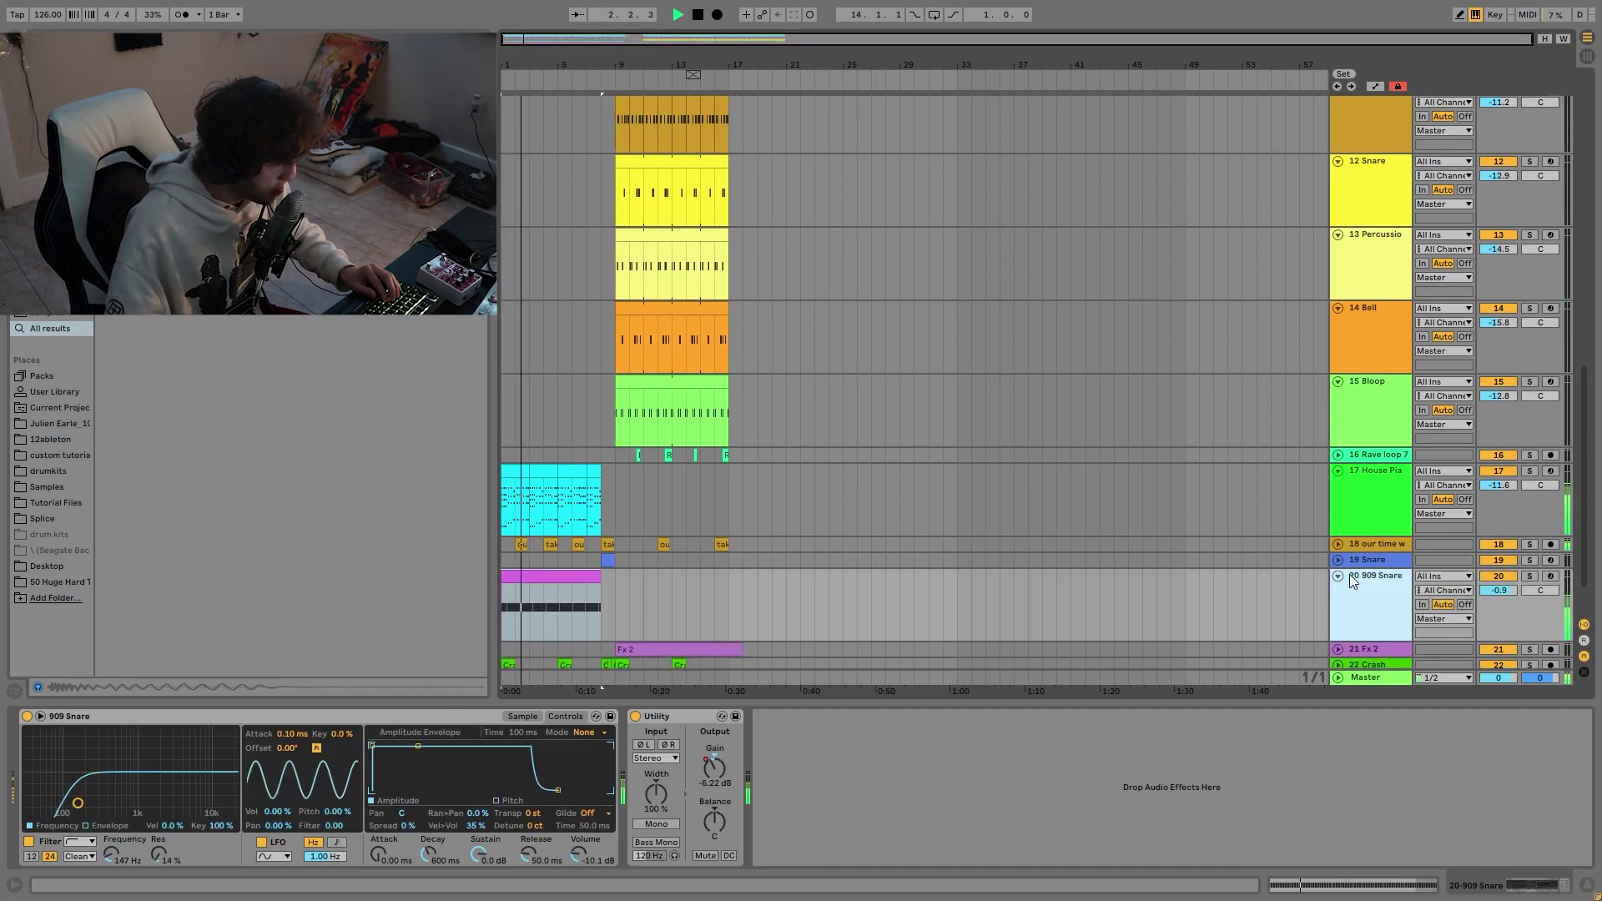
{"action": "left_click", "coordinate": [1529, 576]}
{"action": "key", "text": "space"}
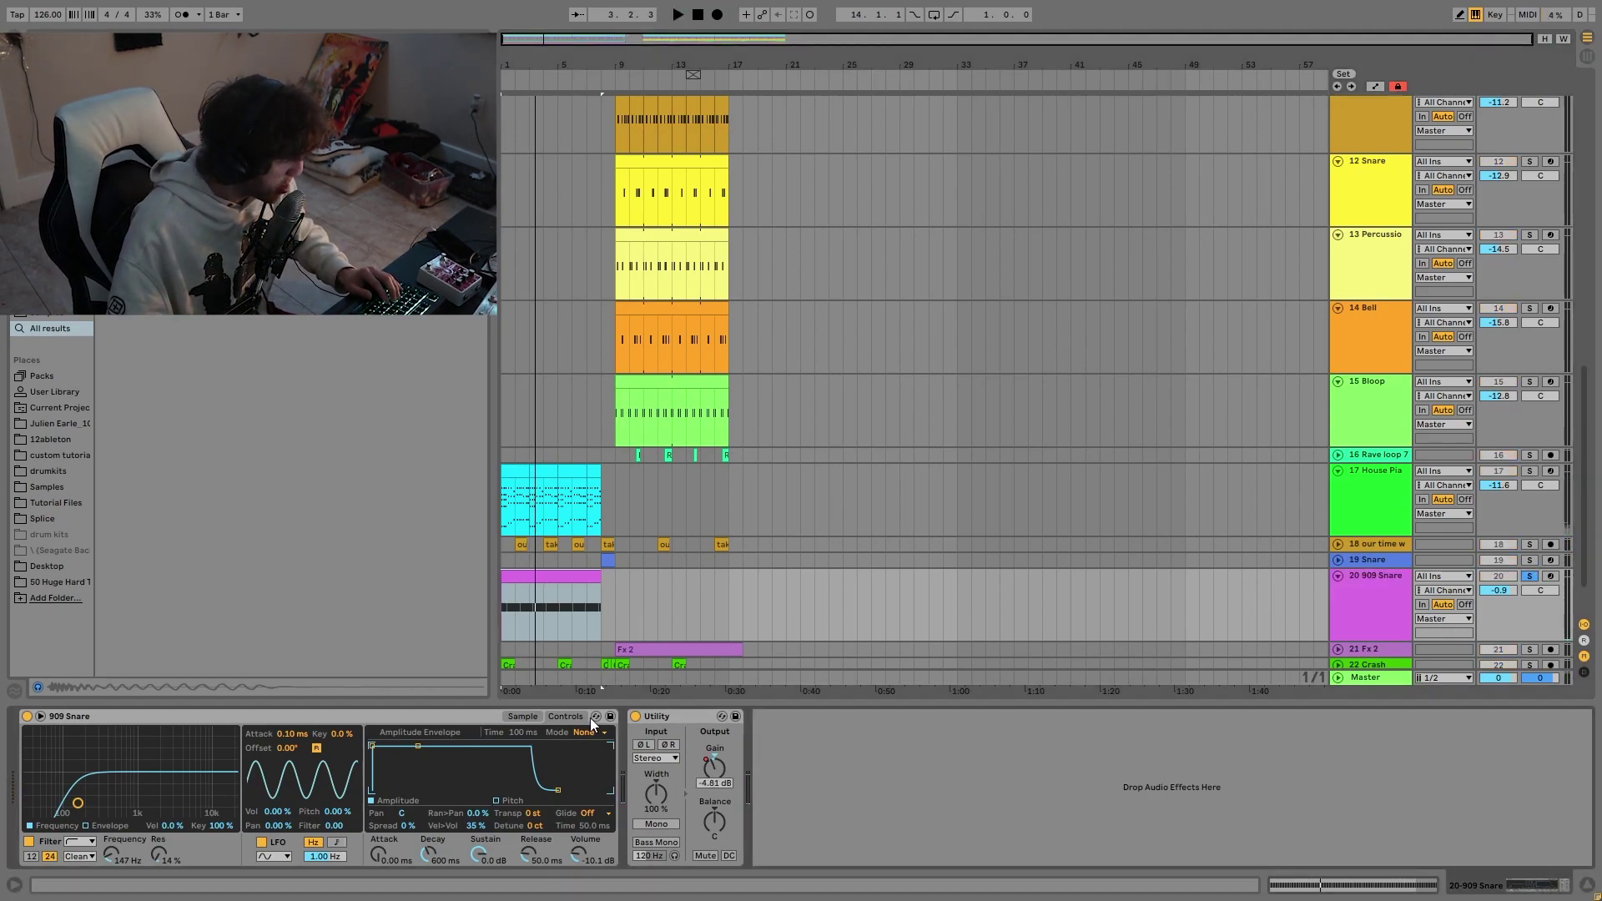
Step: Show the automation of the Utility's Gain on the 909 Snare track
{"action": "scroll", "coordinate": [751, 575], "scroll_direction": "down", "scroll_amount": 2}
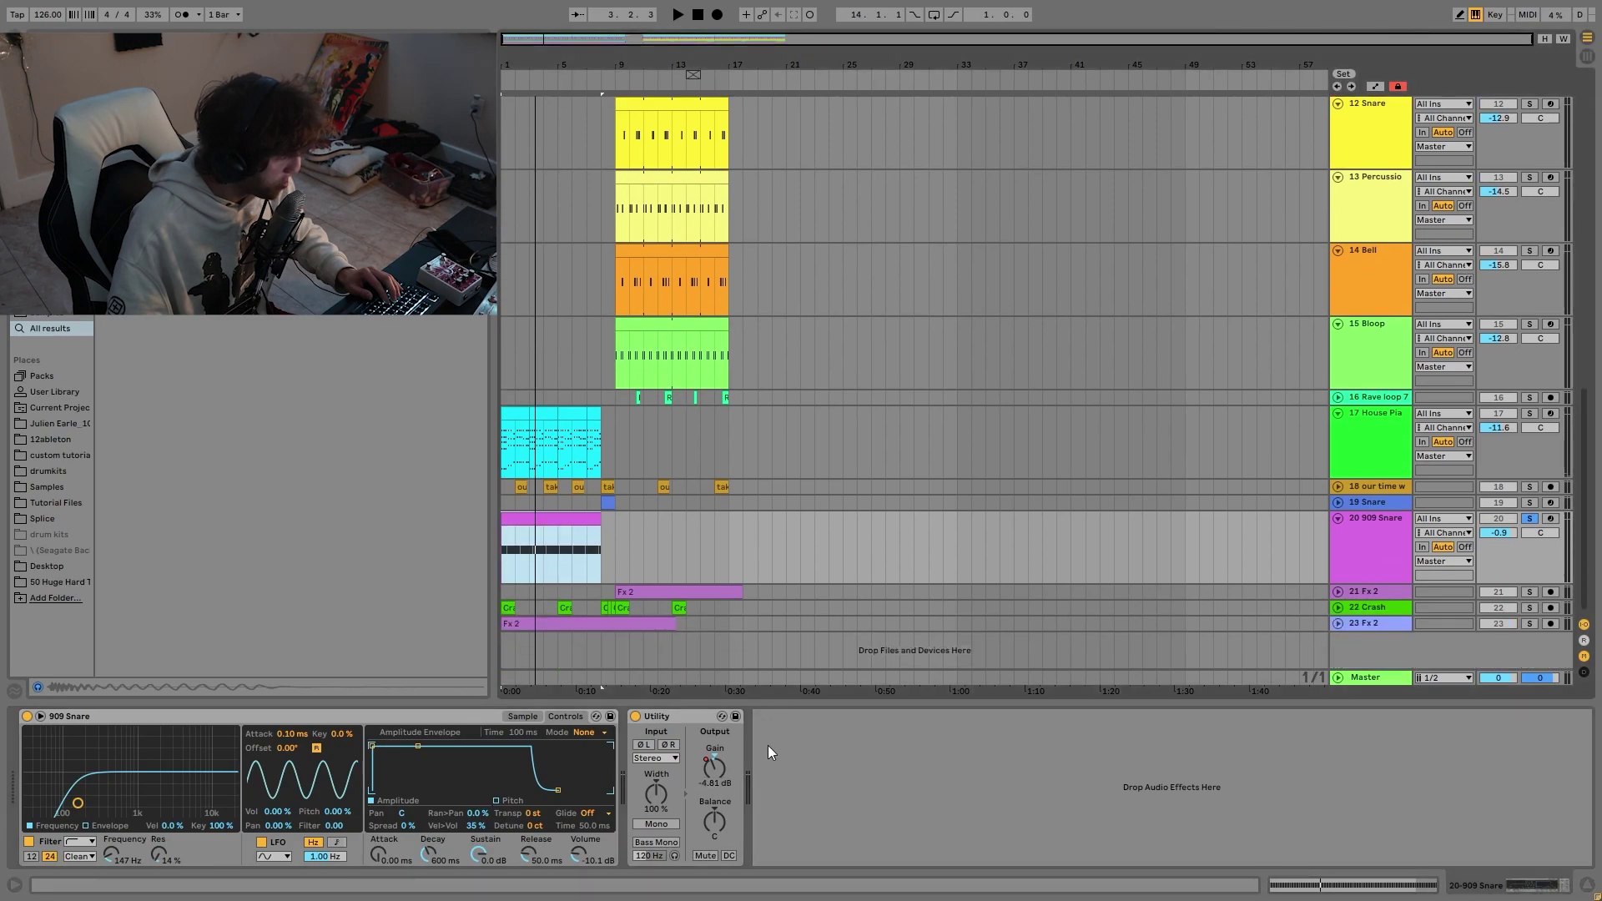
{"action": "right_click", "coordinate": [708, 769]}
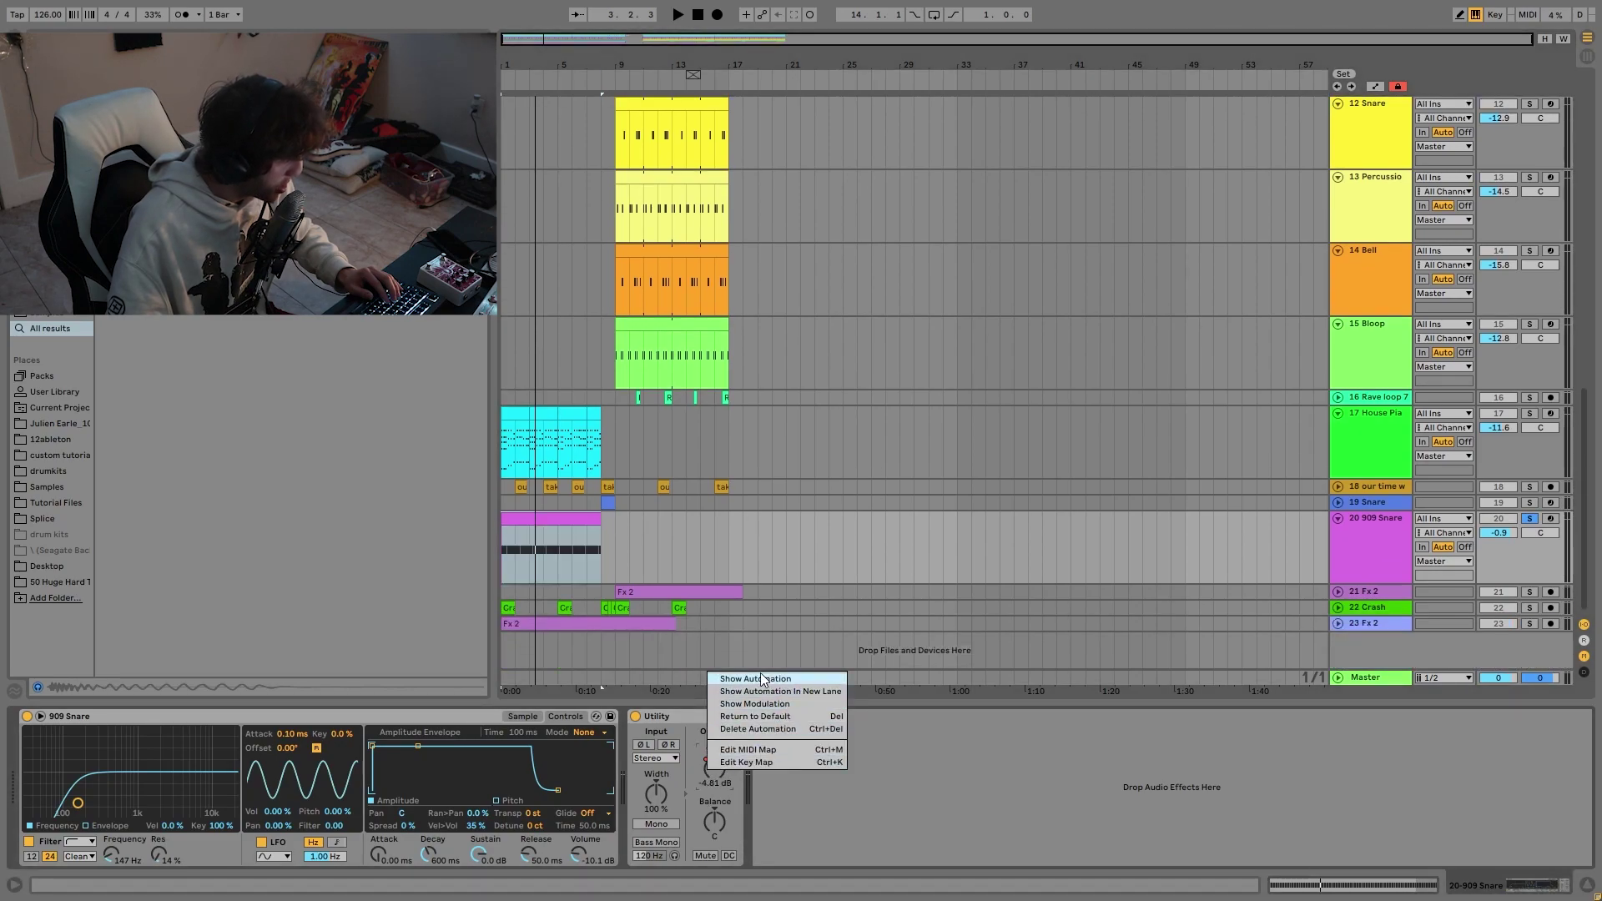
{"action": "left_click", "coordinate": [785, 678]}
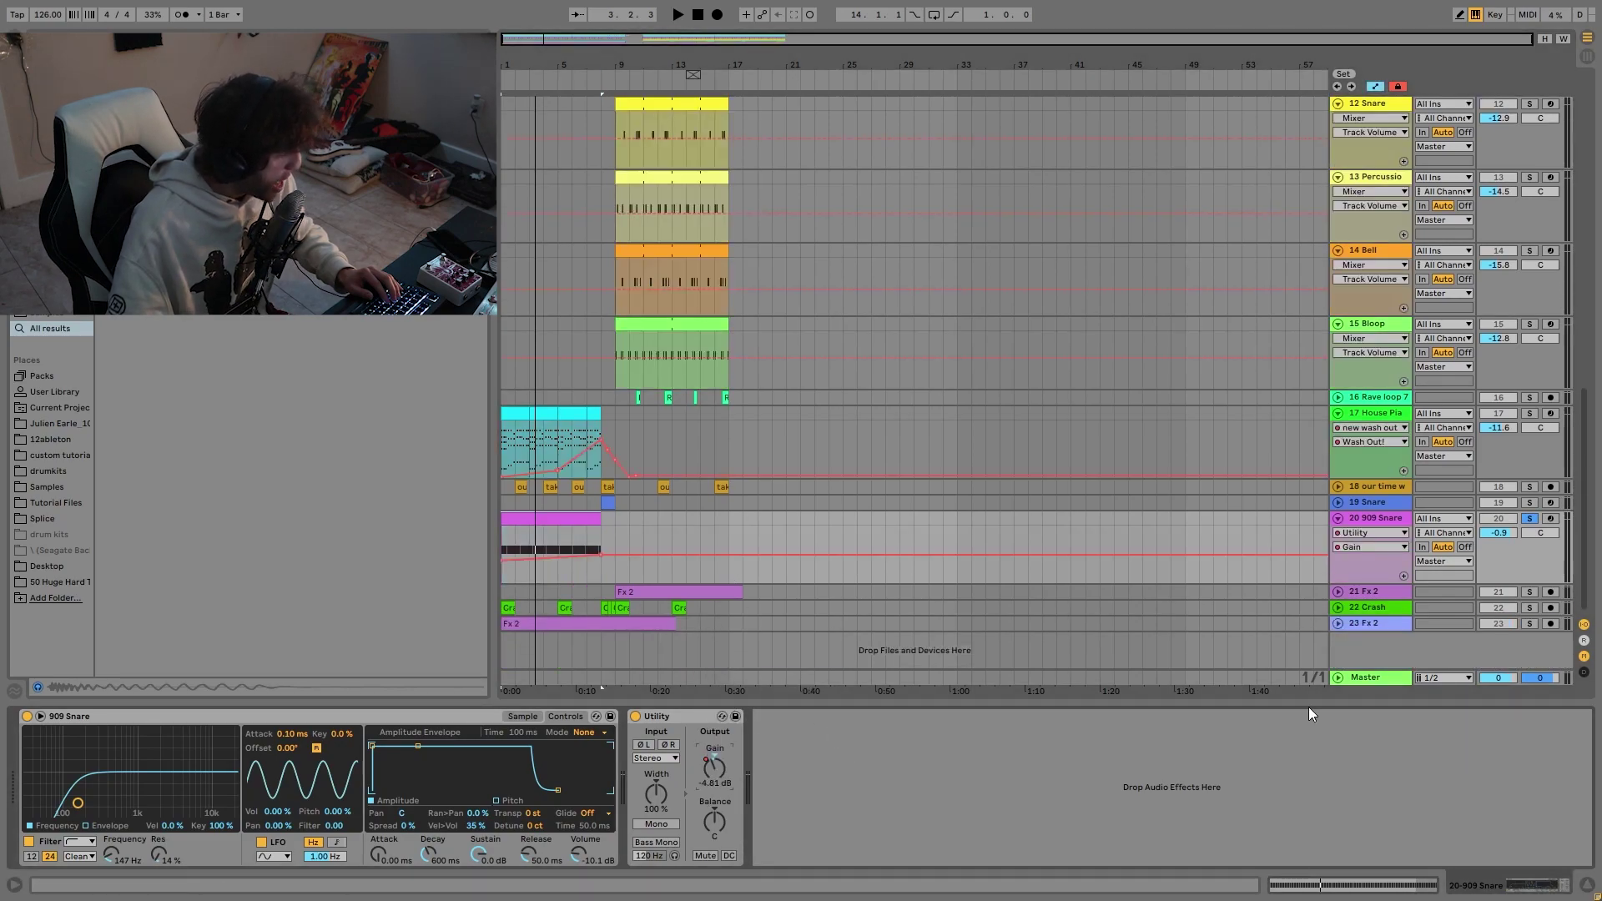
Step: Solo both Fx 2 tracks and the Crash, play them from bar 1, and unfold track 23 Fx 2
{"action": "left_click", "coordinate": [1529, 593]}
{"action": "left_click", "coordinate": [1528, 624], "text": "ctrl"}
{"action": "key", "text": "space"}
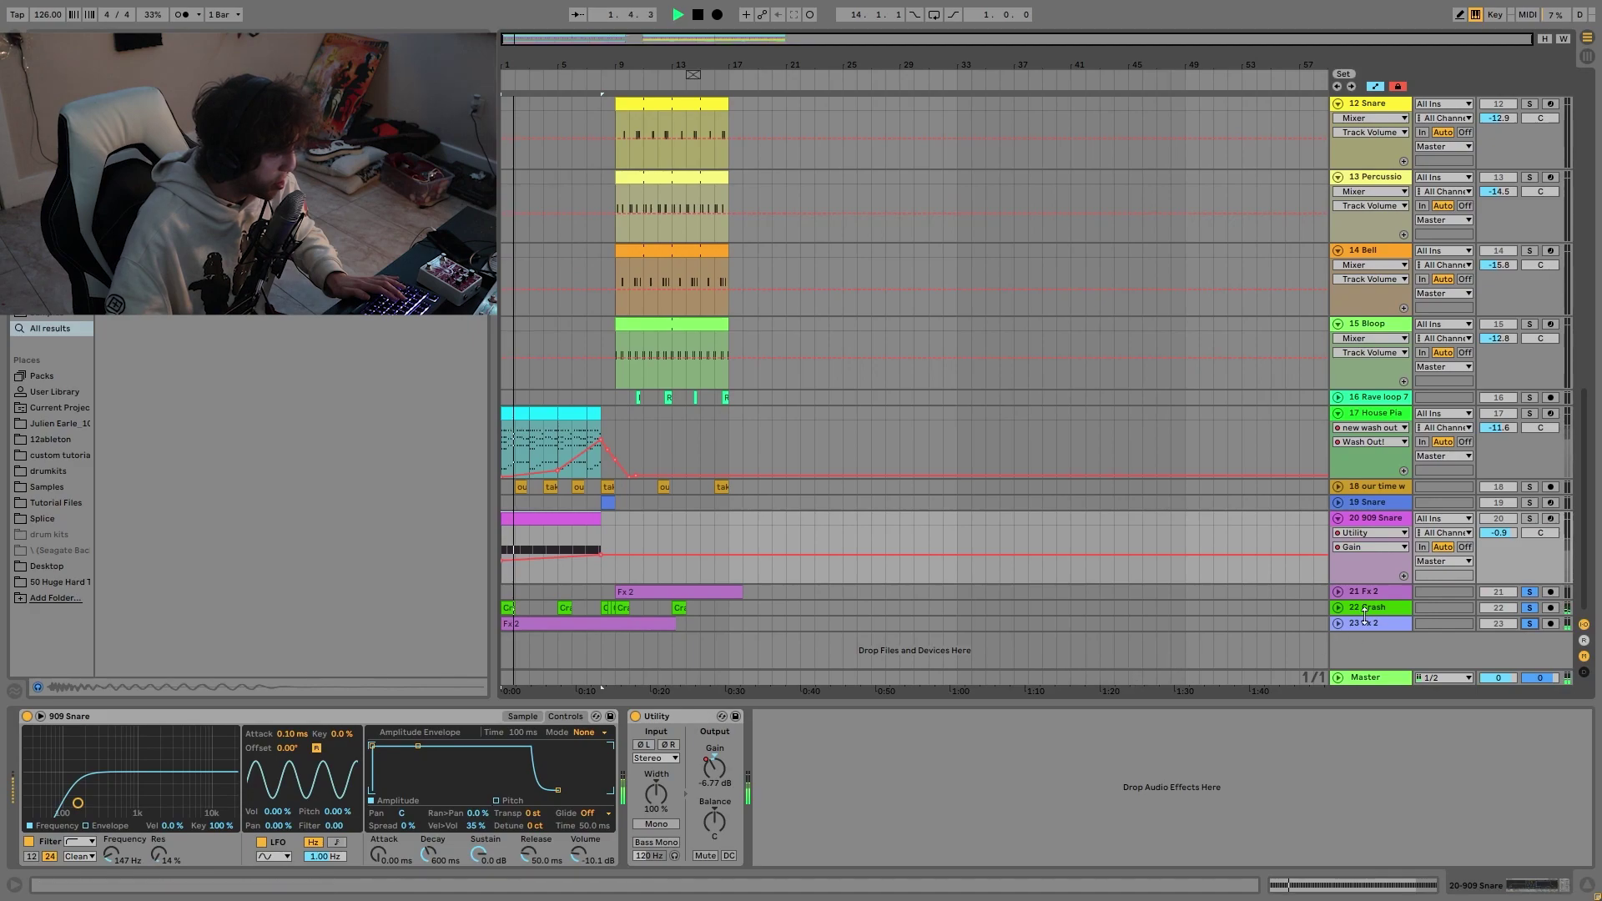
{"action": "left_click", "coordinate": [1337, 624]}
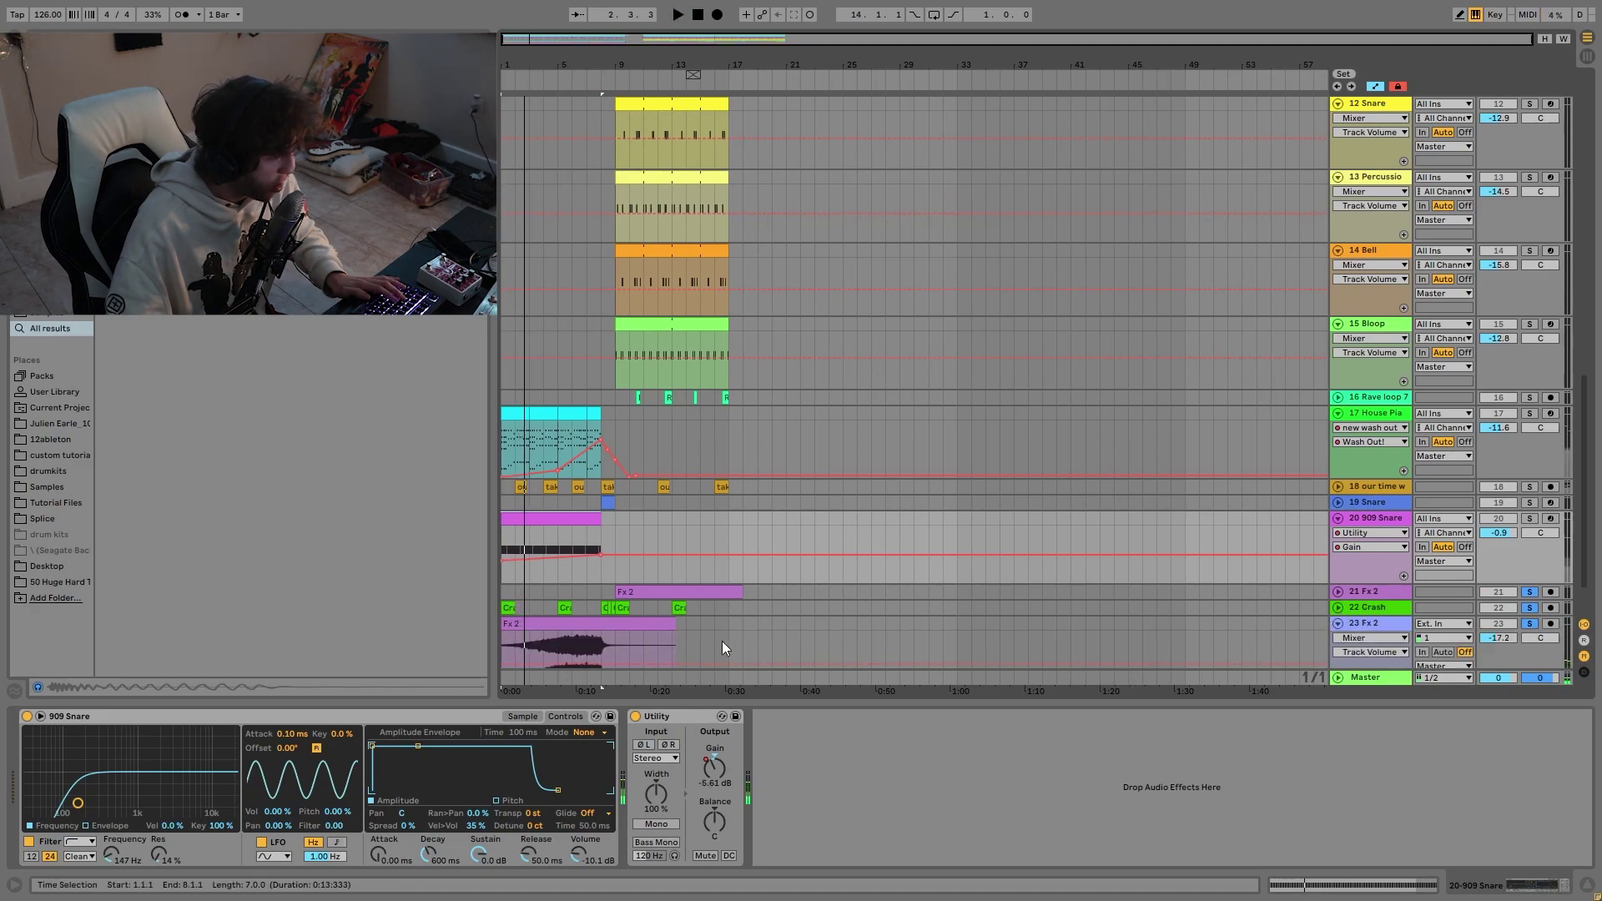
Step: Play the soloed effects from the riser's peak near bar 8, and from track 21's Fx 2 clip at bar 9
{"action": "left_click", "coordinate": [598, 639]}
{"action": "key", "text": "space"}
{"action": "left_click", "coordinate": [692, 590]}
{"action": "key", "text": "space"}
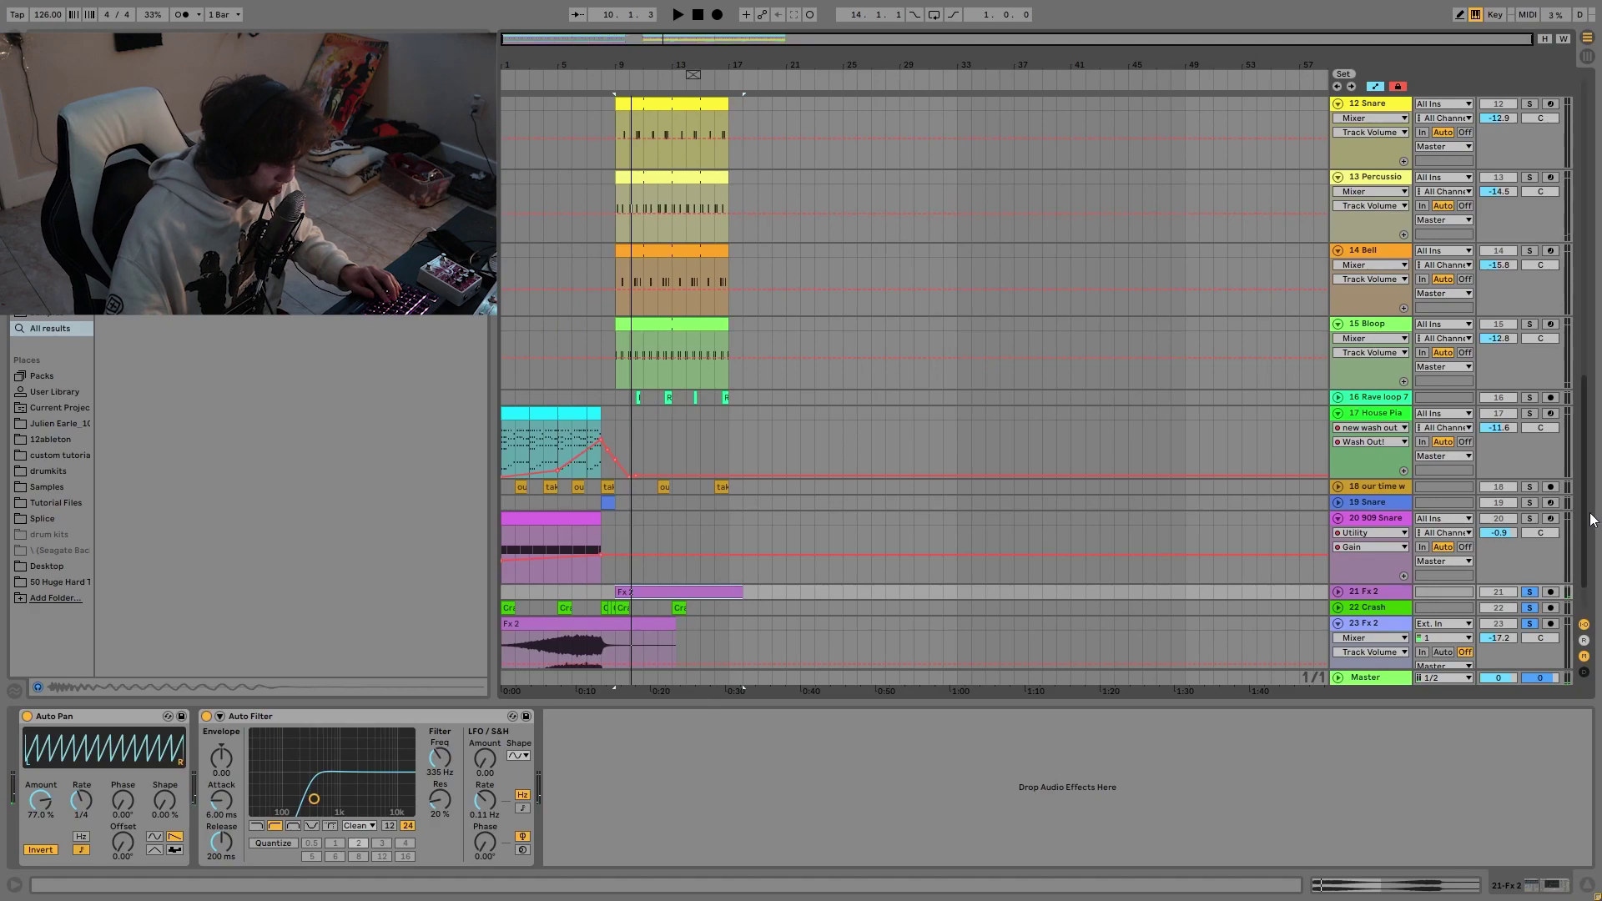
Step: Solo the tech house kick along with the effects and play them from bar 9
{"action": "left_click_drag", "start_coordinate": [1584, 501], "coordinate": [1583, 196]}
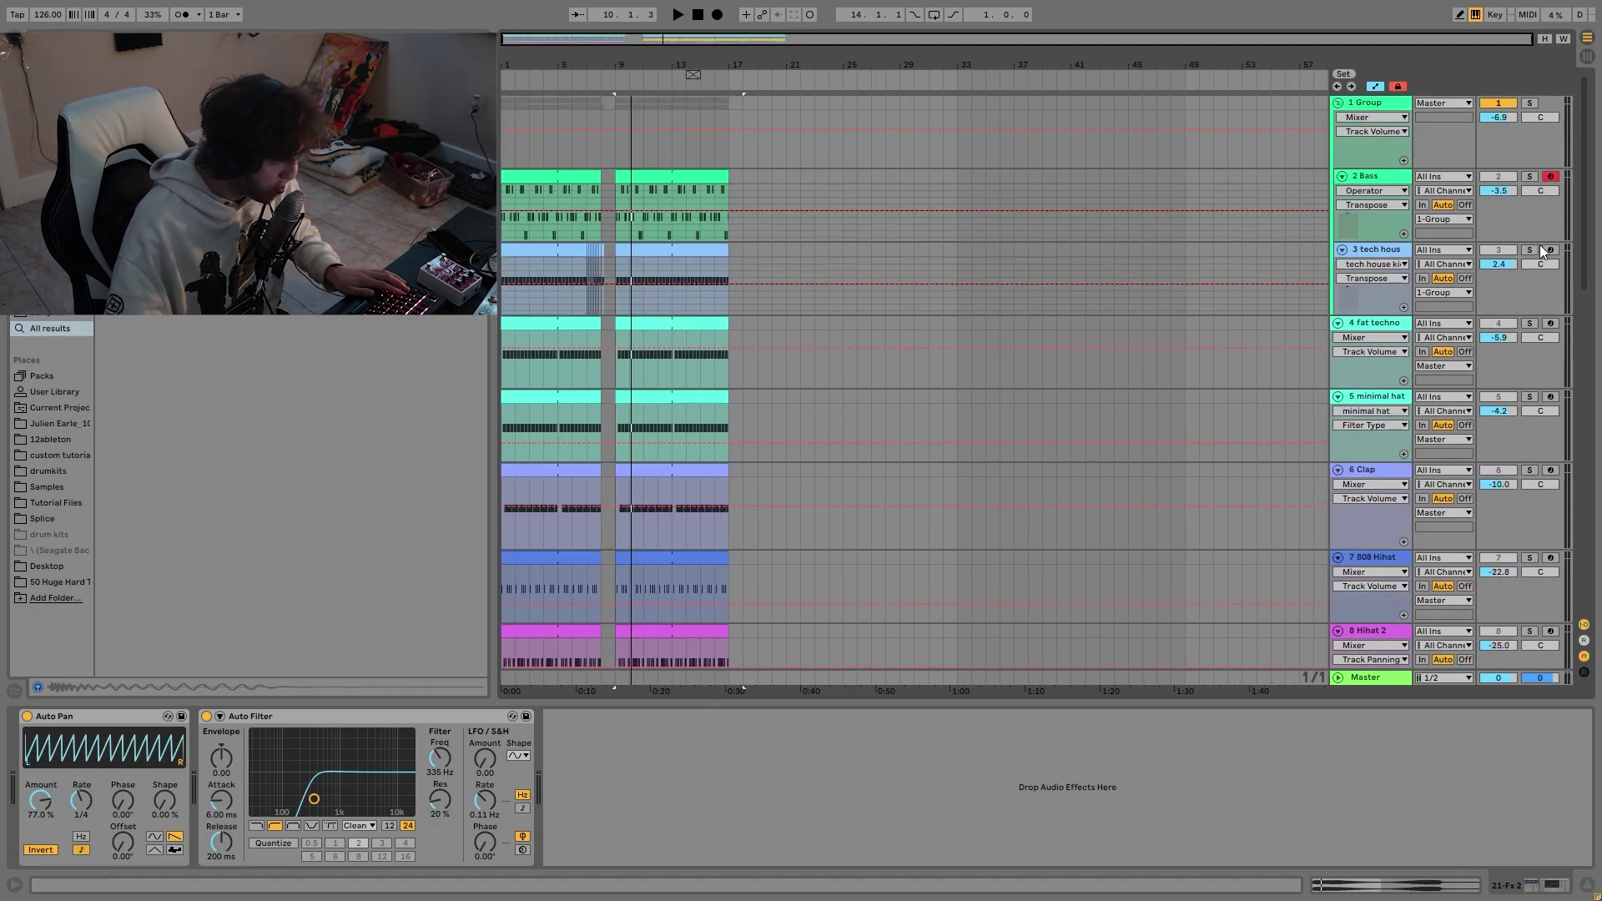
{"action": "key", "text": "space"}
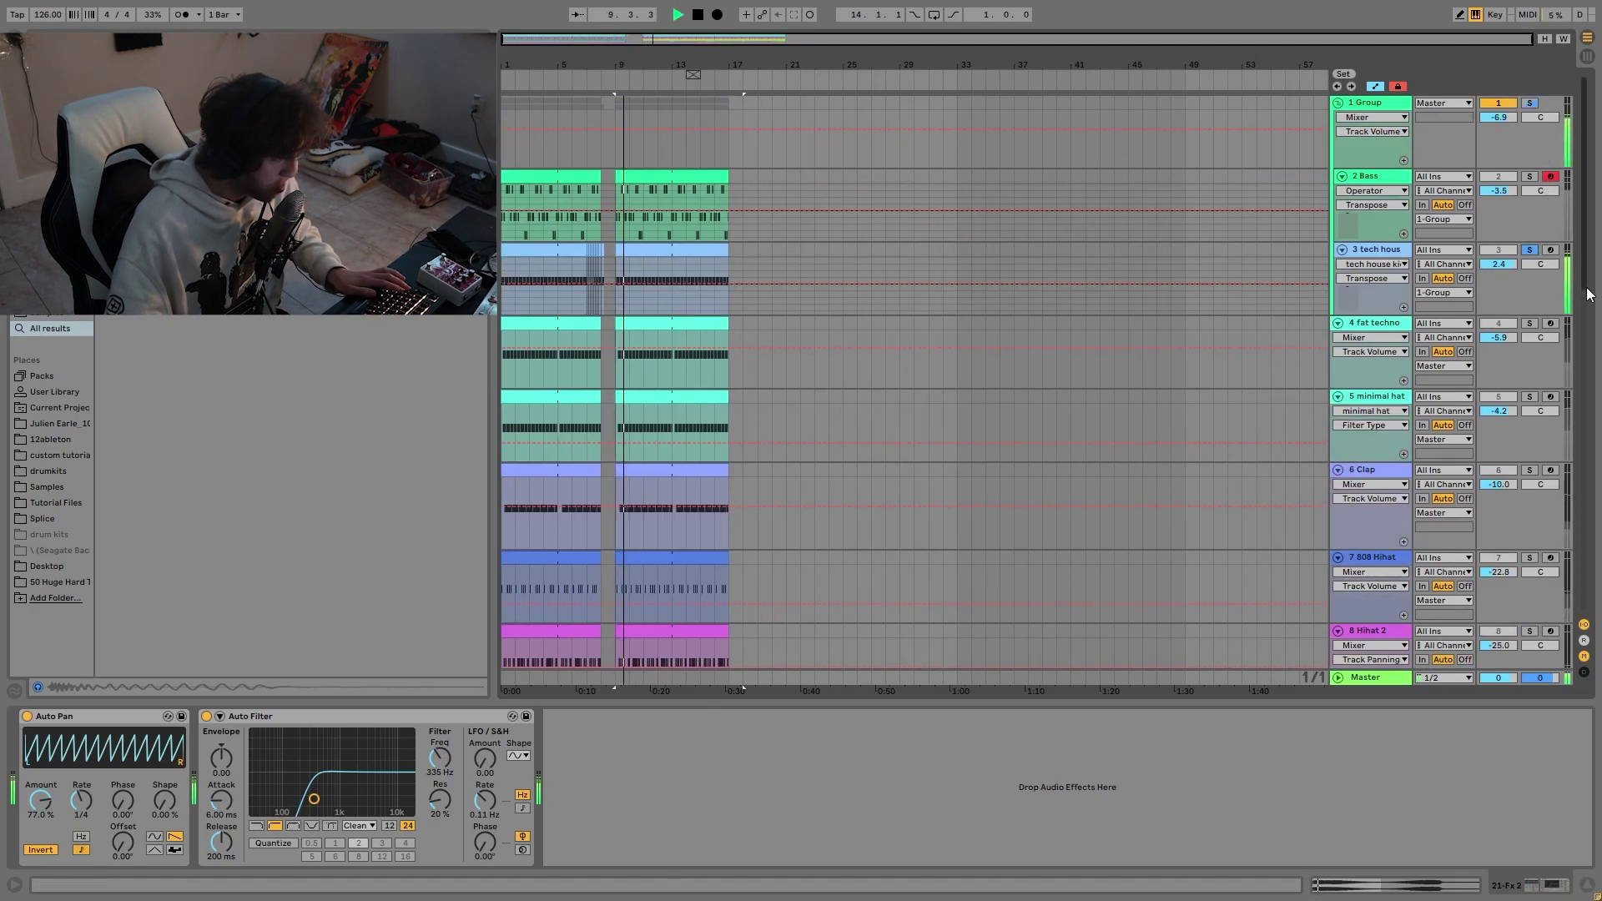
{"action": "left_click_drag", "start_coordinate": [1584, 250], "coordinate": [1584, 592]}
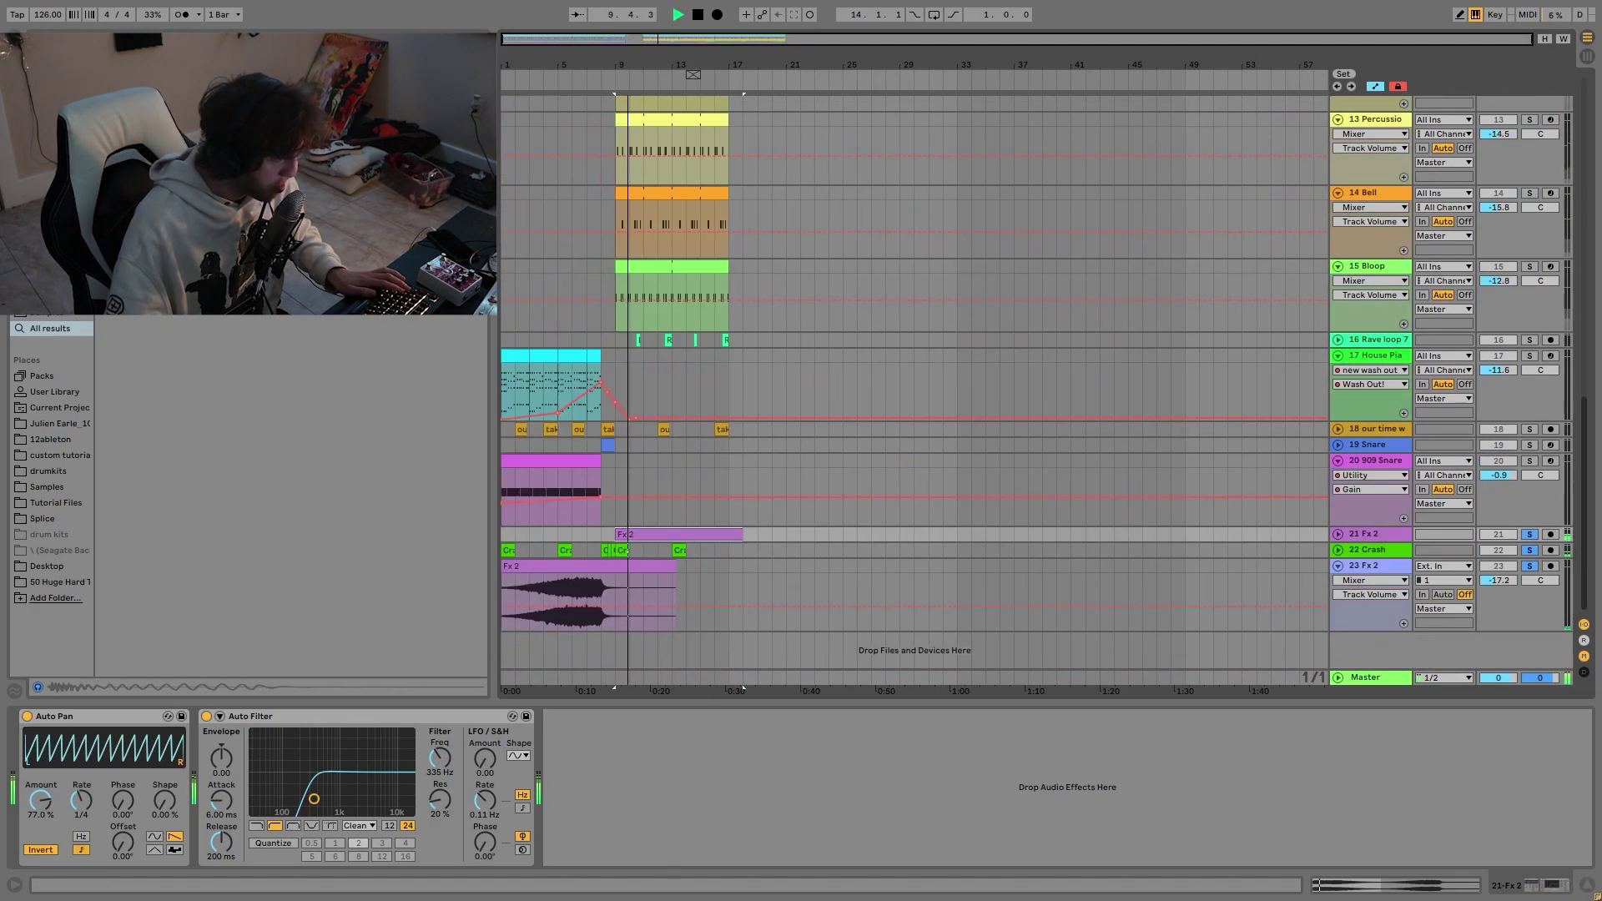
Step: Clear all solos during playback to hear the full drop, and fold the 909 Snare track before stopping
{"action": "left_click", "coordinate": [1530, 539]}
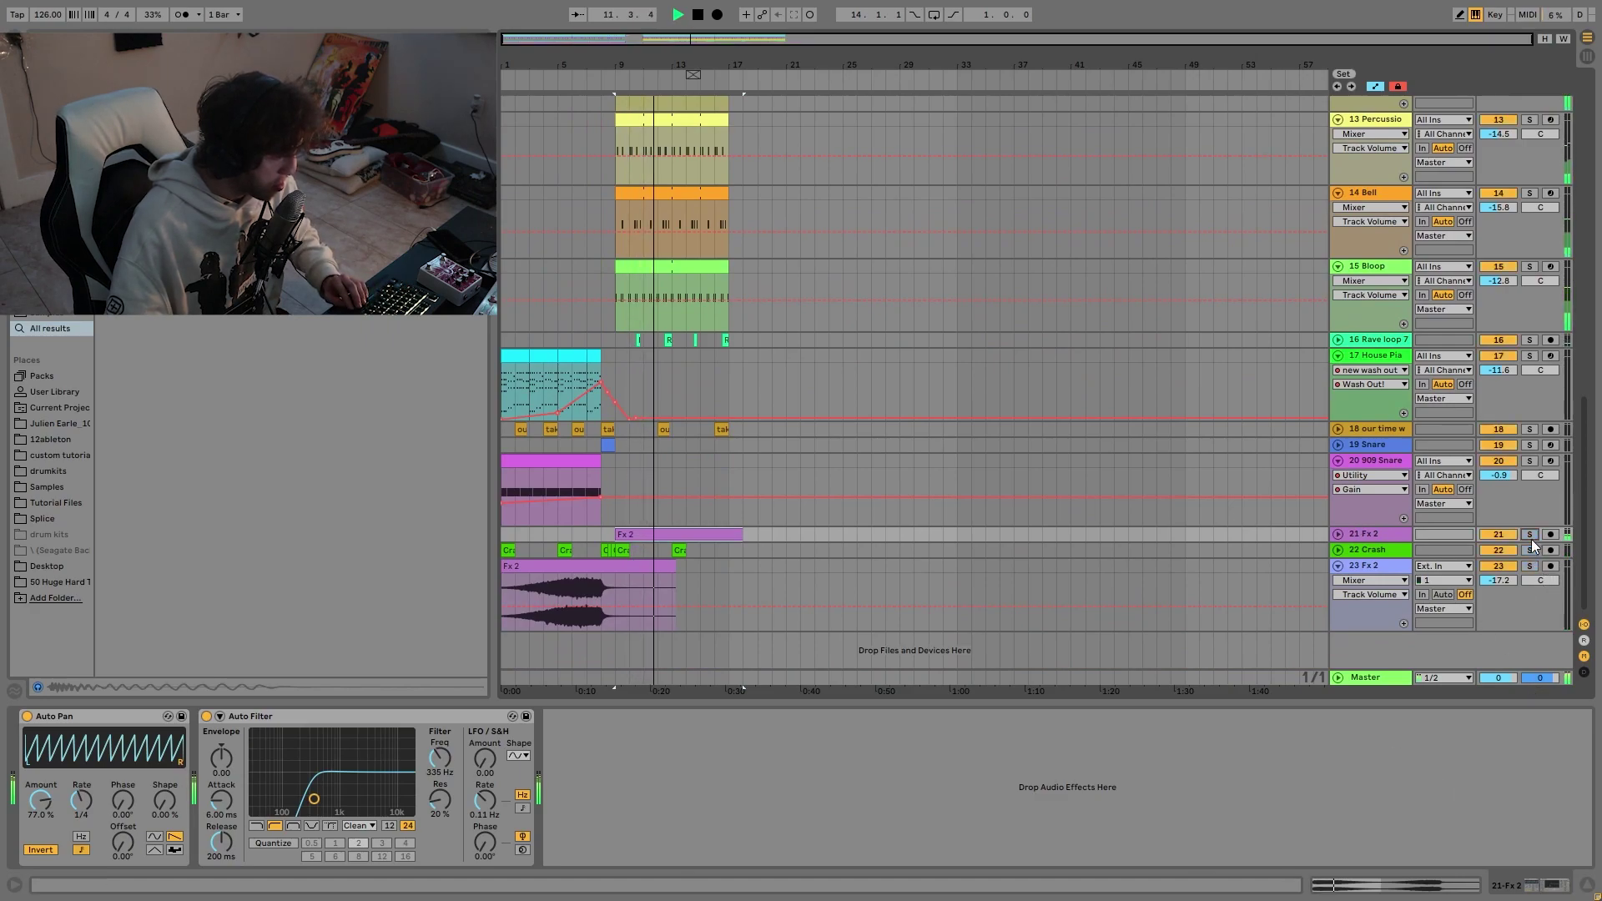
{"action": "left_click", "coordinate": [1337, 461]}
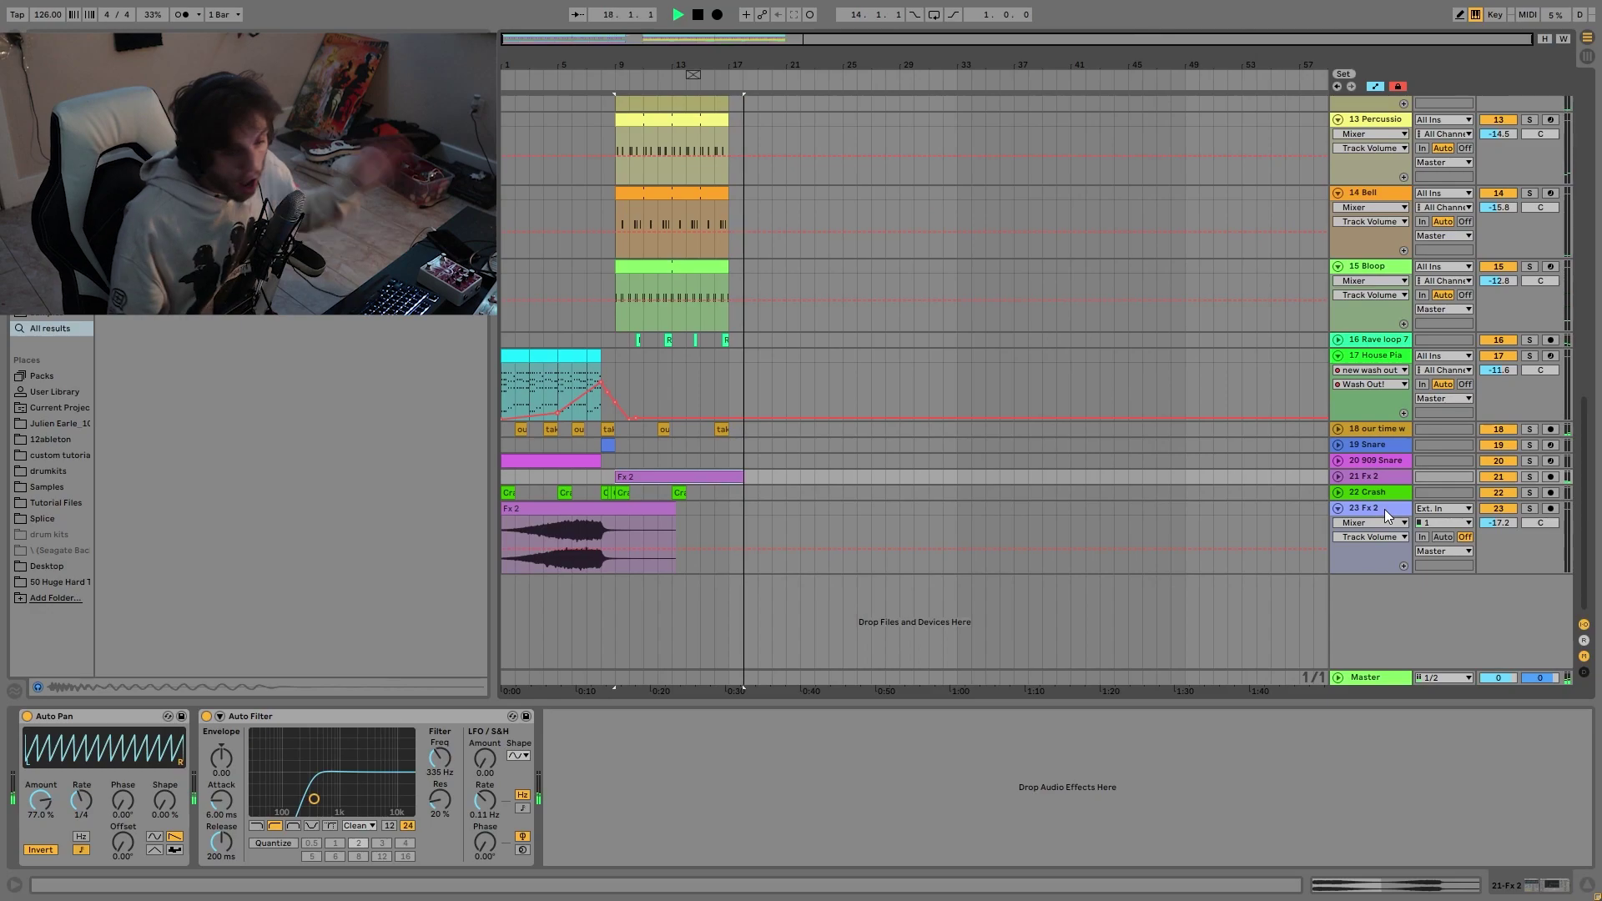
{"action": "key", "text": "space"}
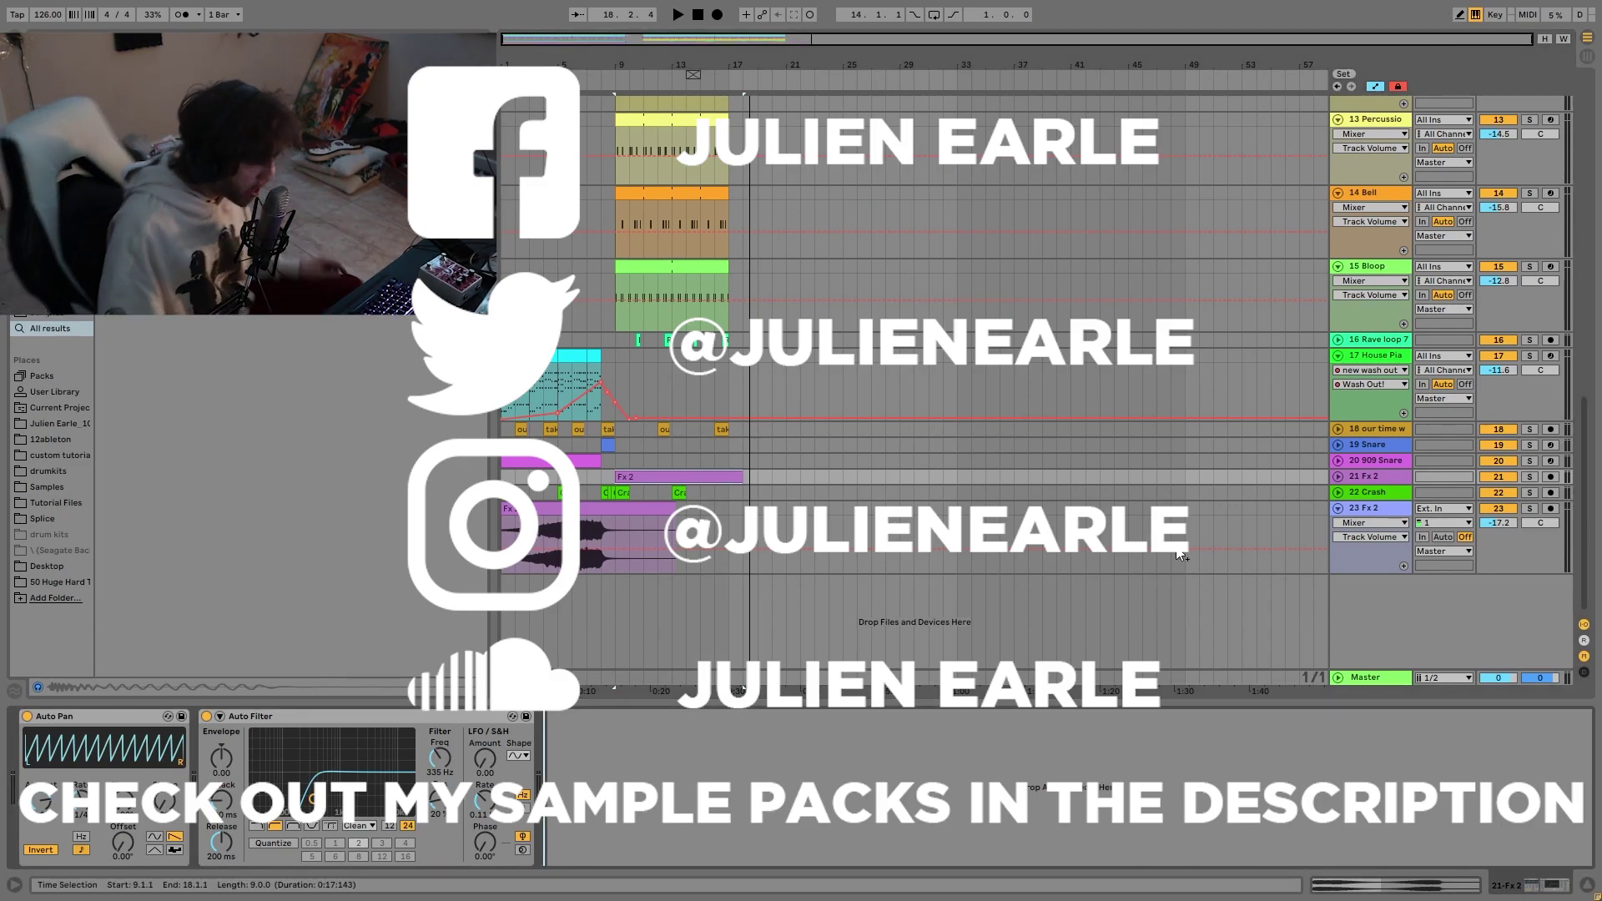
{"action": "scroll", "coordinate": [1164, 316], "scroll_direction": "up", "scroll_amount": 3}
{"action": "scroll", "coordinate": [1151, 183], "scroll_direction": "up", "scroll_amount": 3}
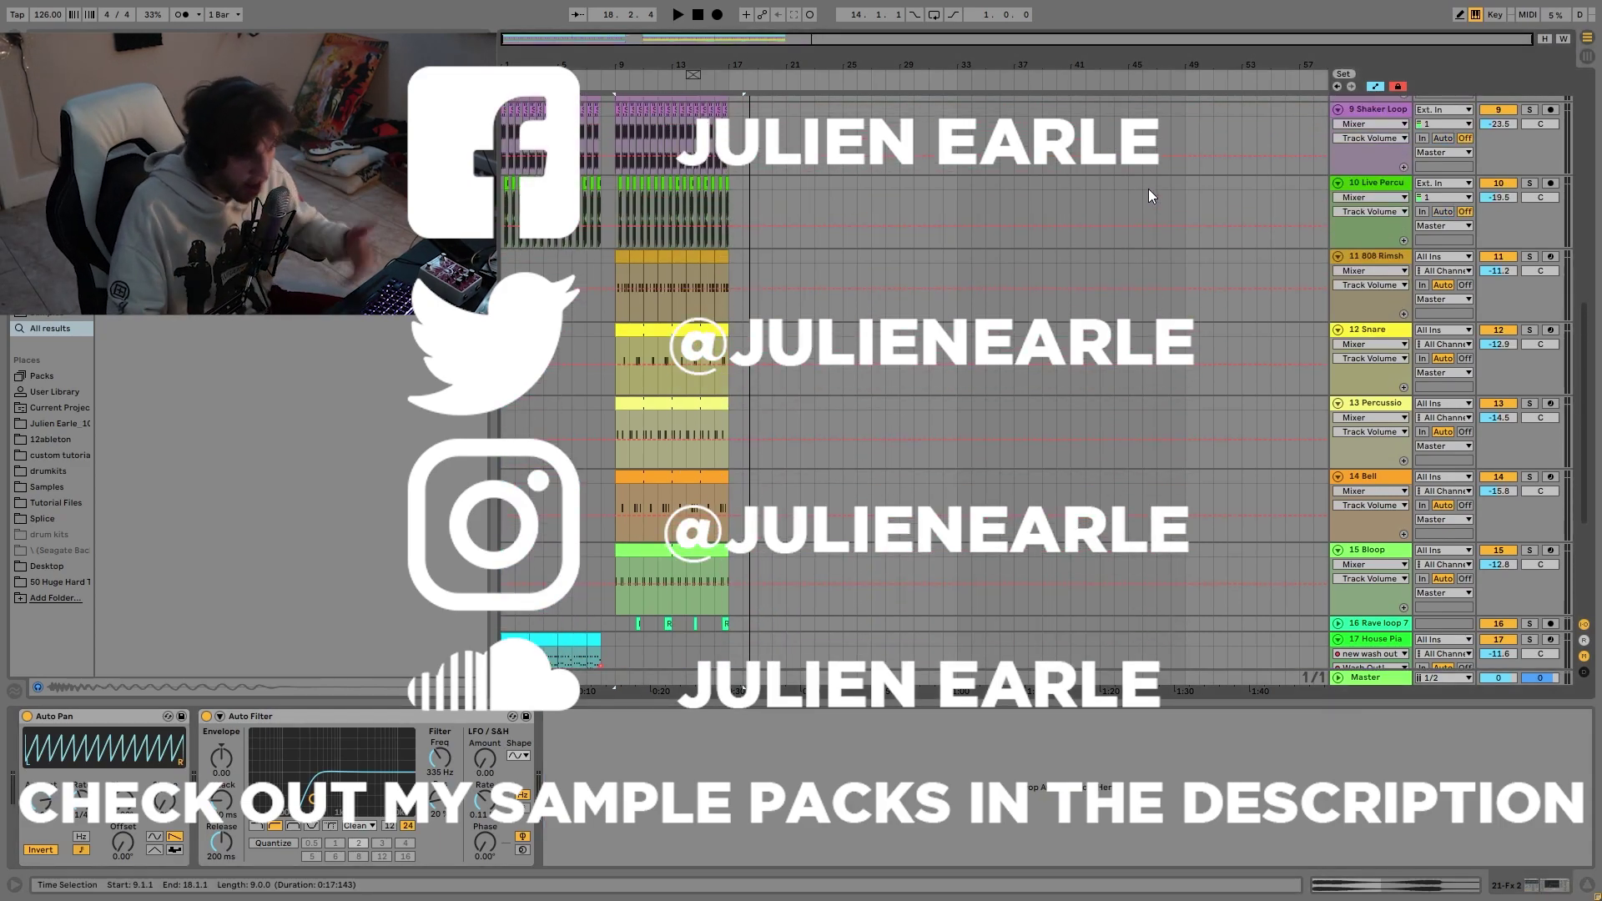
{"action": "scroll", "coordinate": [1149, 192], "scroll_direction": "up", "scroll_amount": 5}
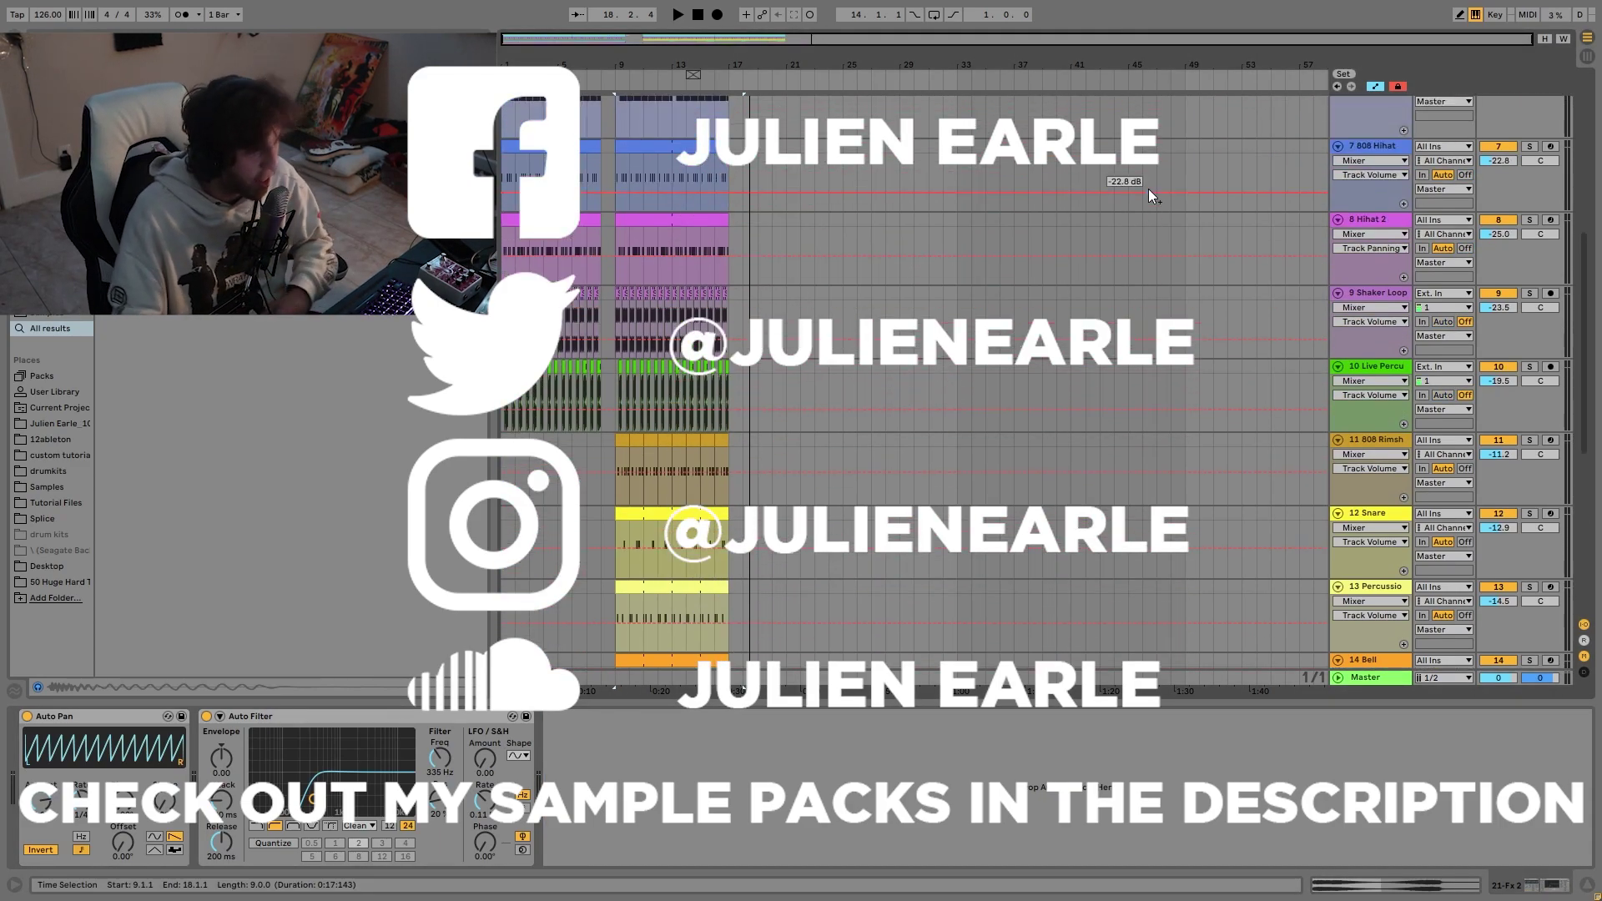
{"action": "scroll", "coordinate": [1148, 195], "scroll_direction": "up", "scroll_amount": 1}
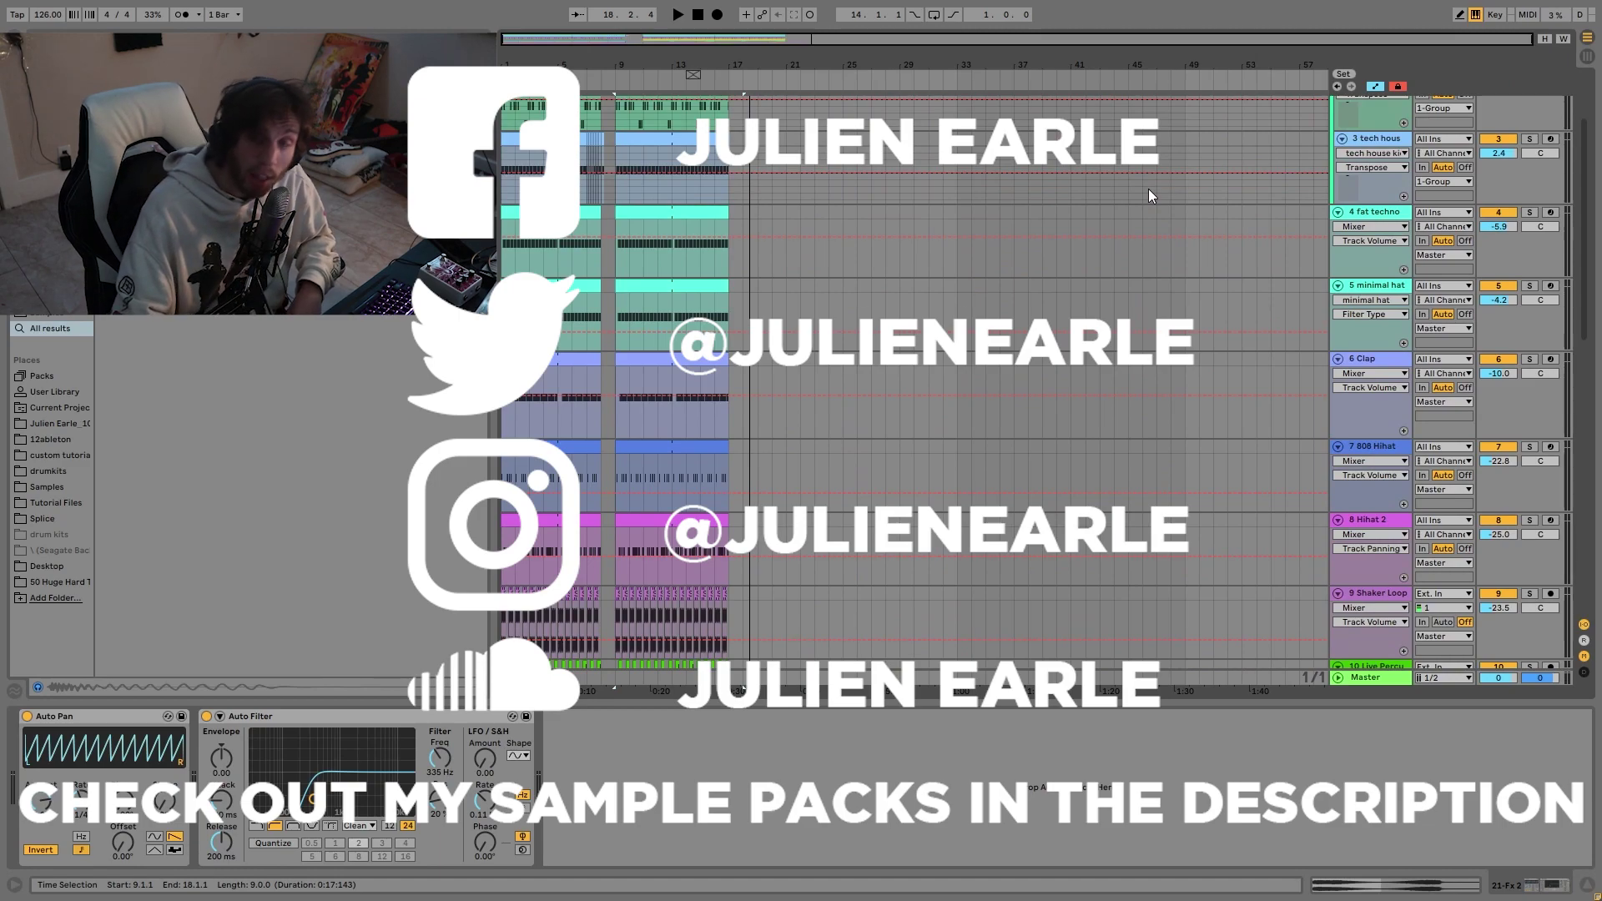